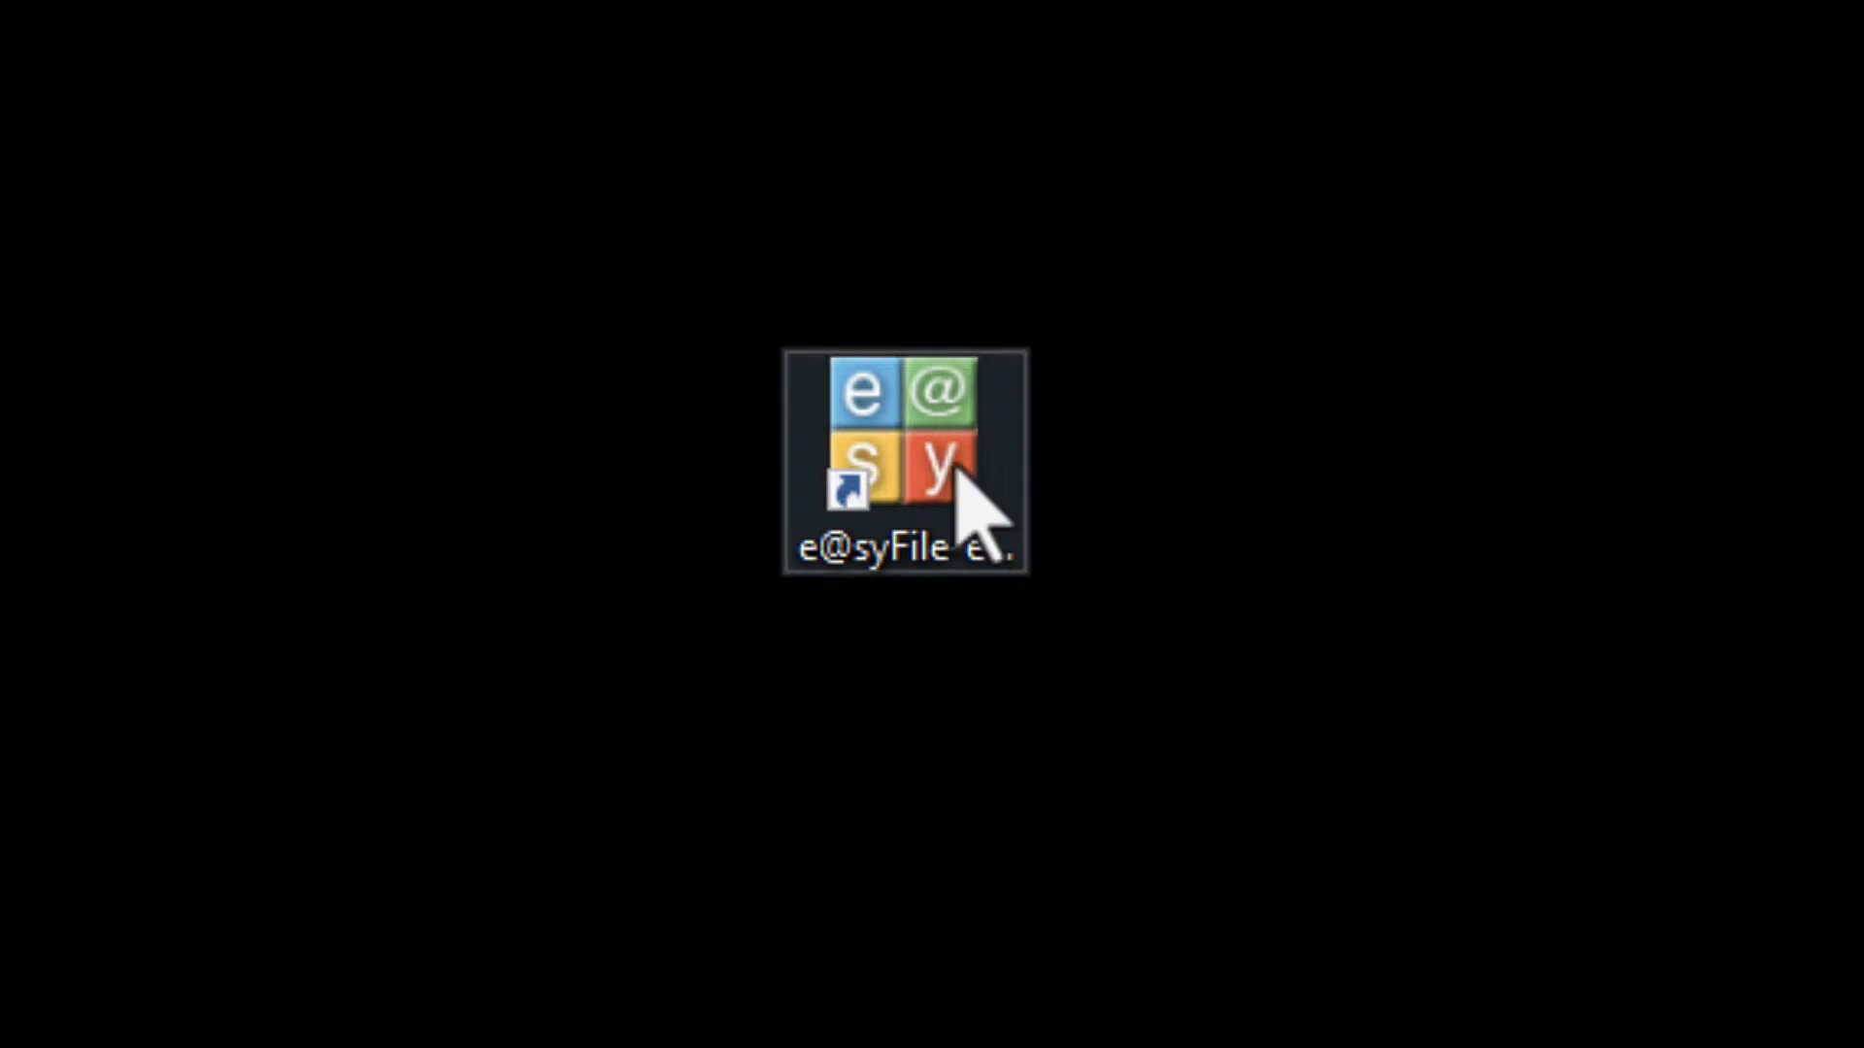
# Launch e@syFile Employer and log in with the user name and password
pyautogui.doubleClick(955, 466)
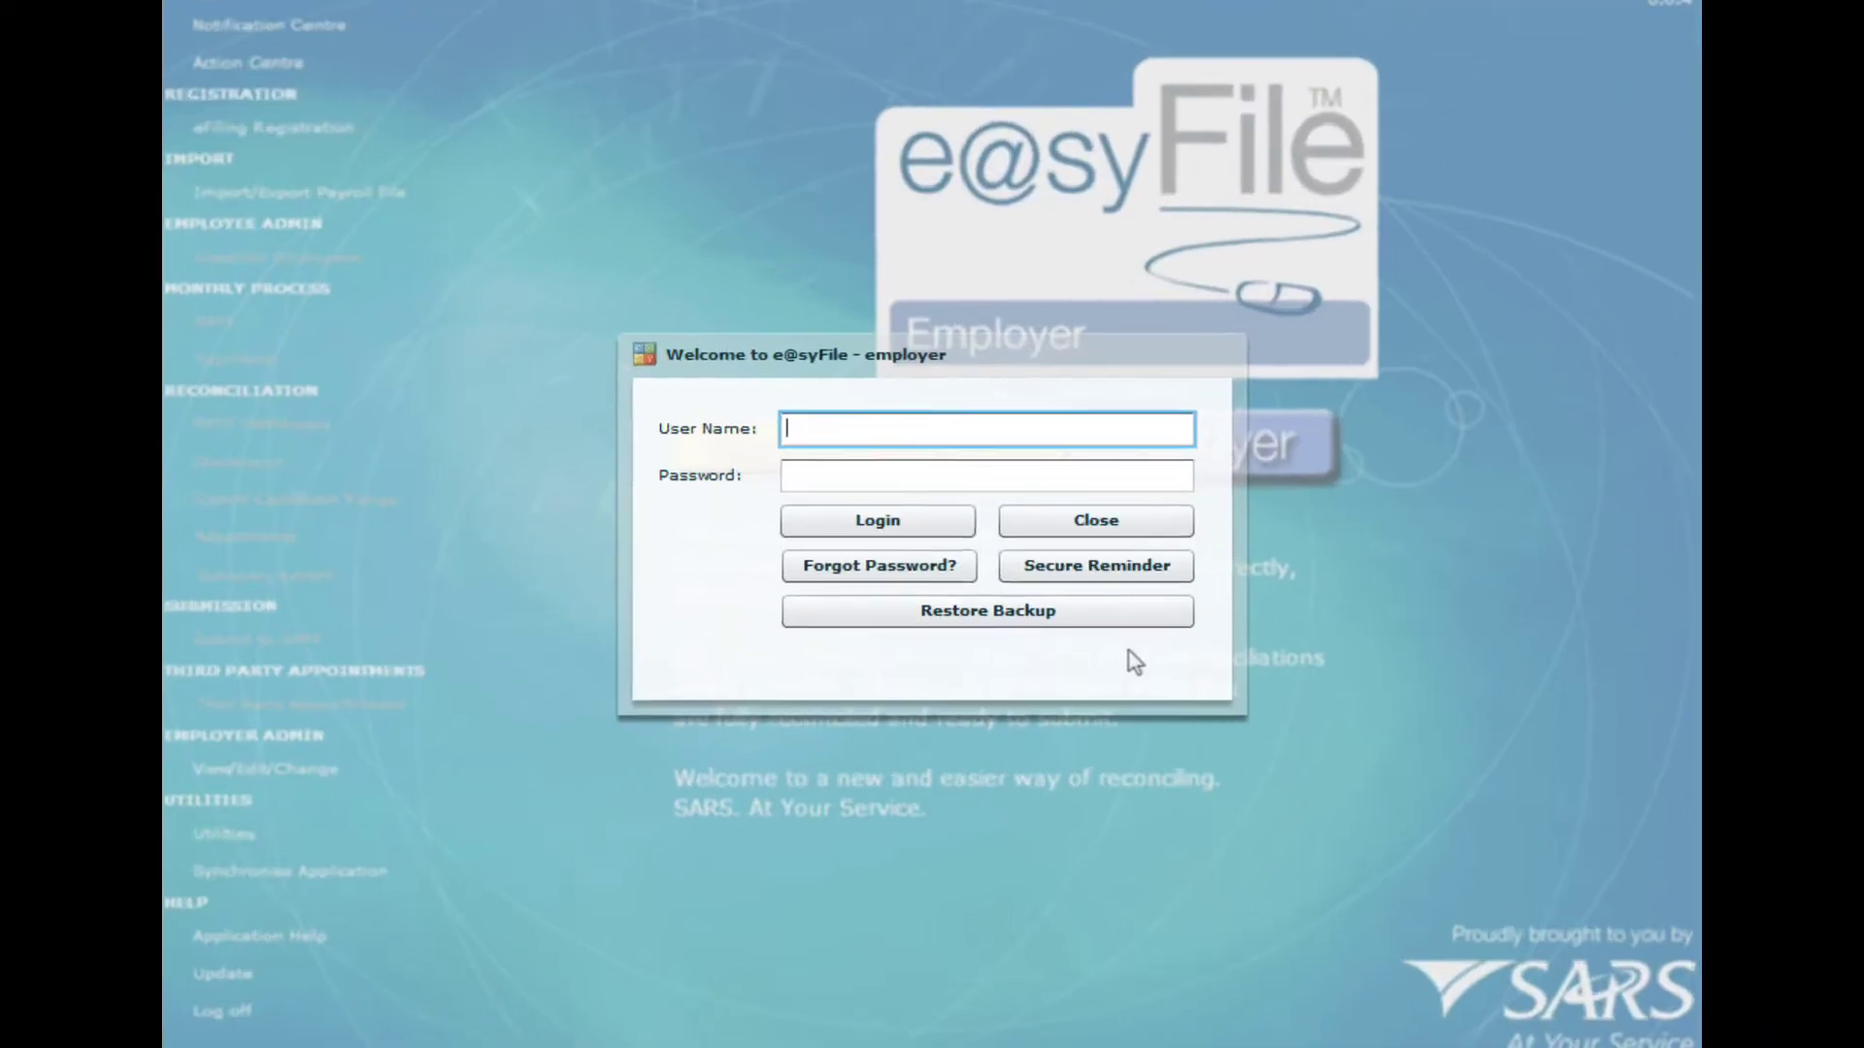
pyautogui.write('Jacques')
pyautogui.press('Tab')
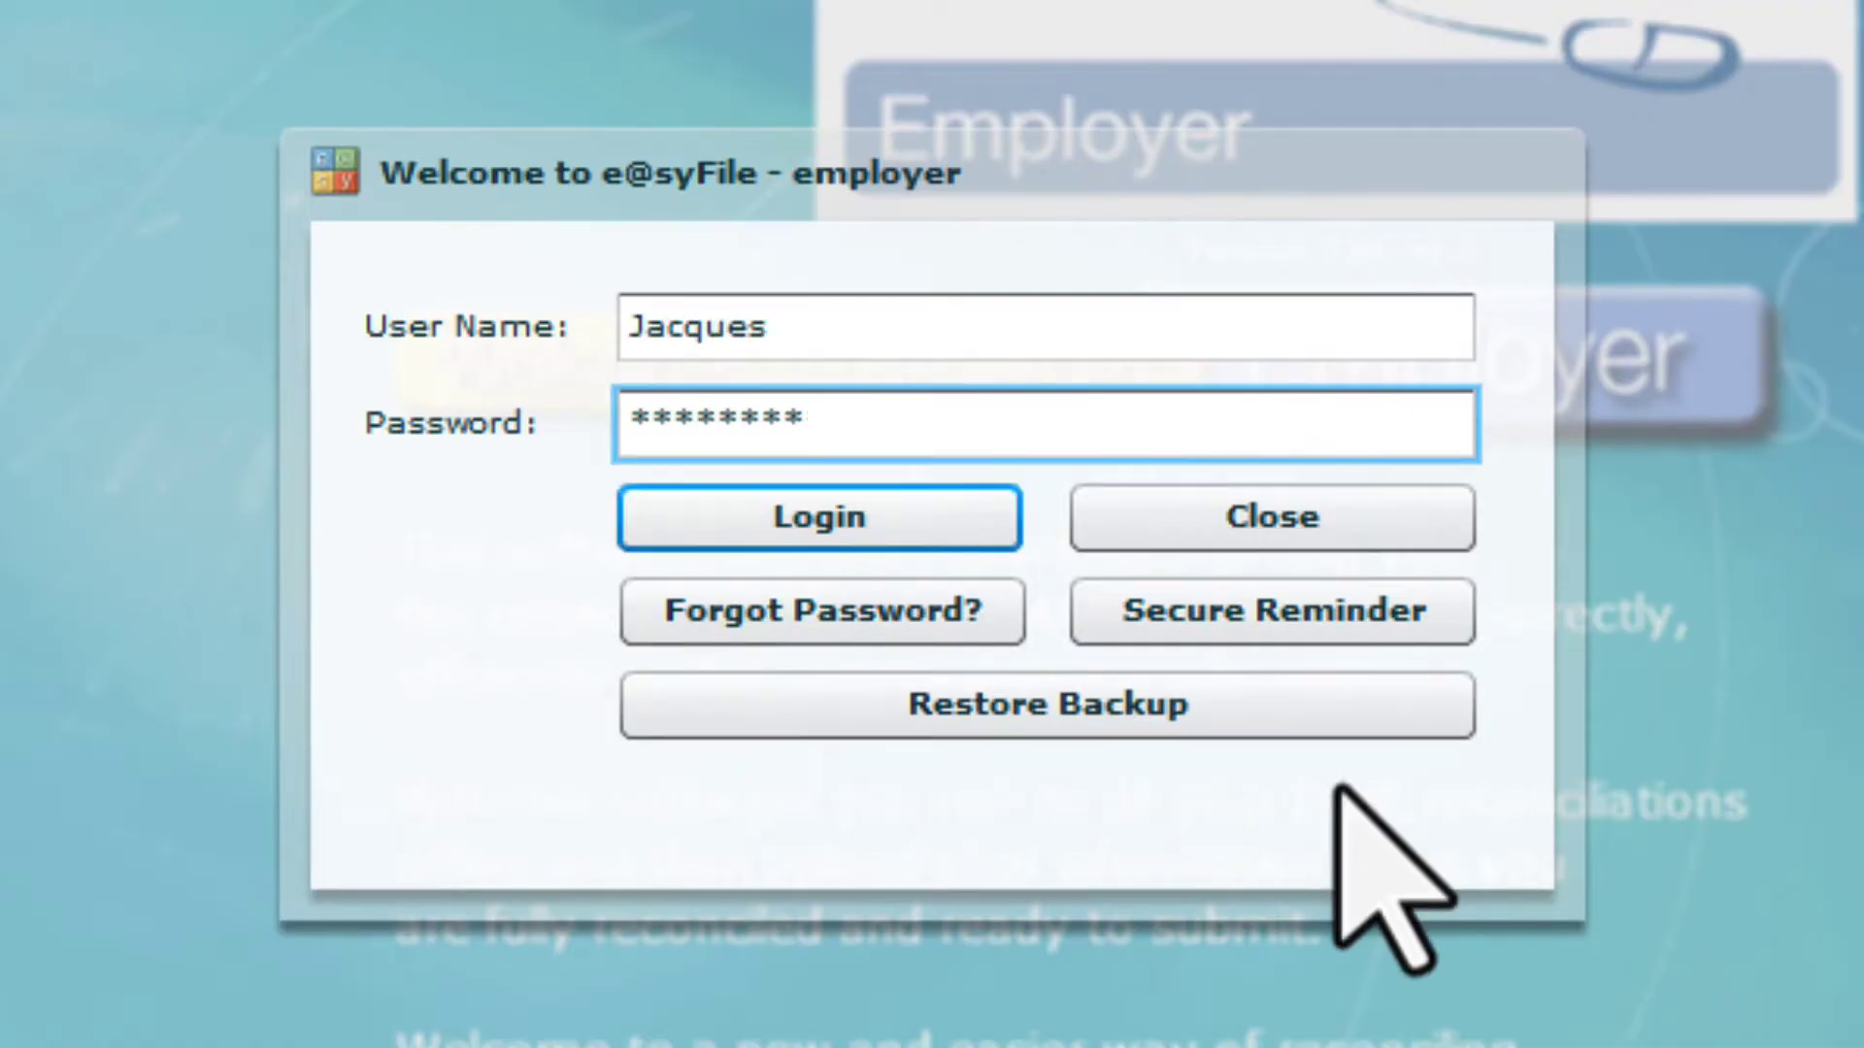
pyautogui.click(854, 515)
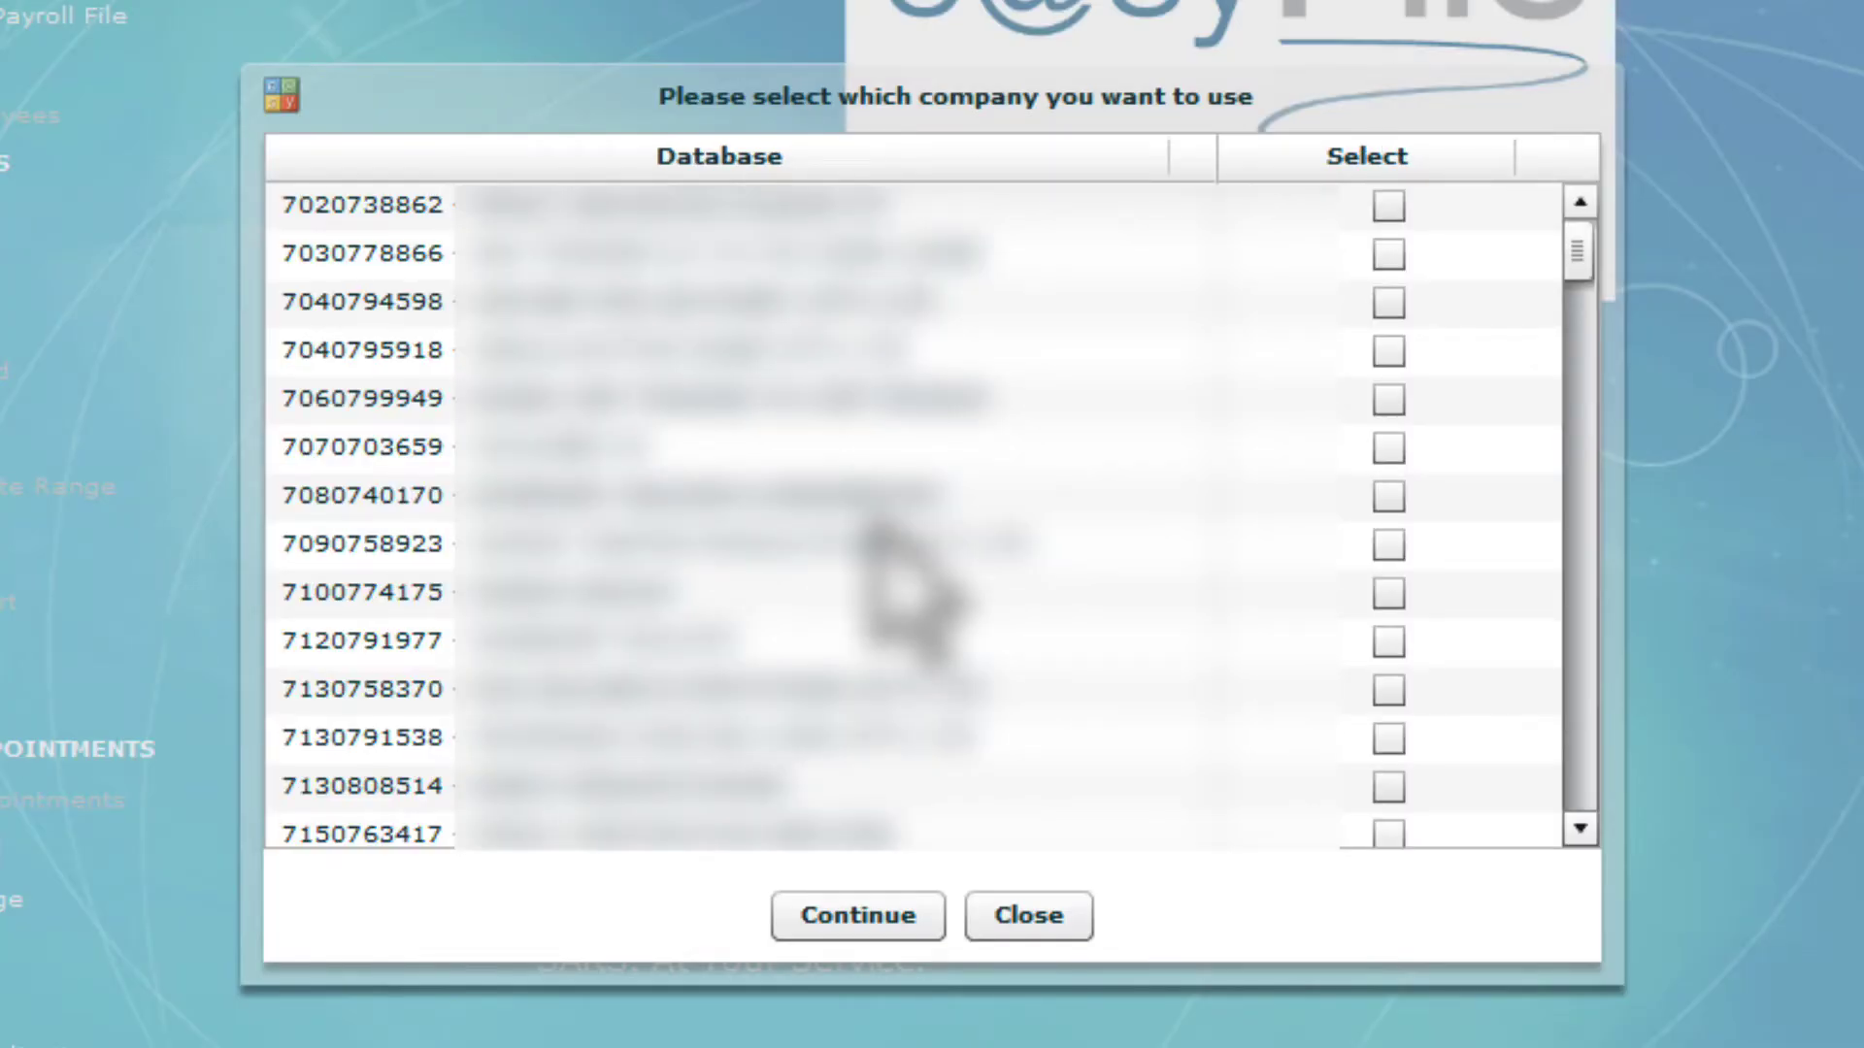
# Select the company, open its database and acknowledge the database change message
pyautogui.click(1578, 828)
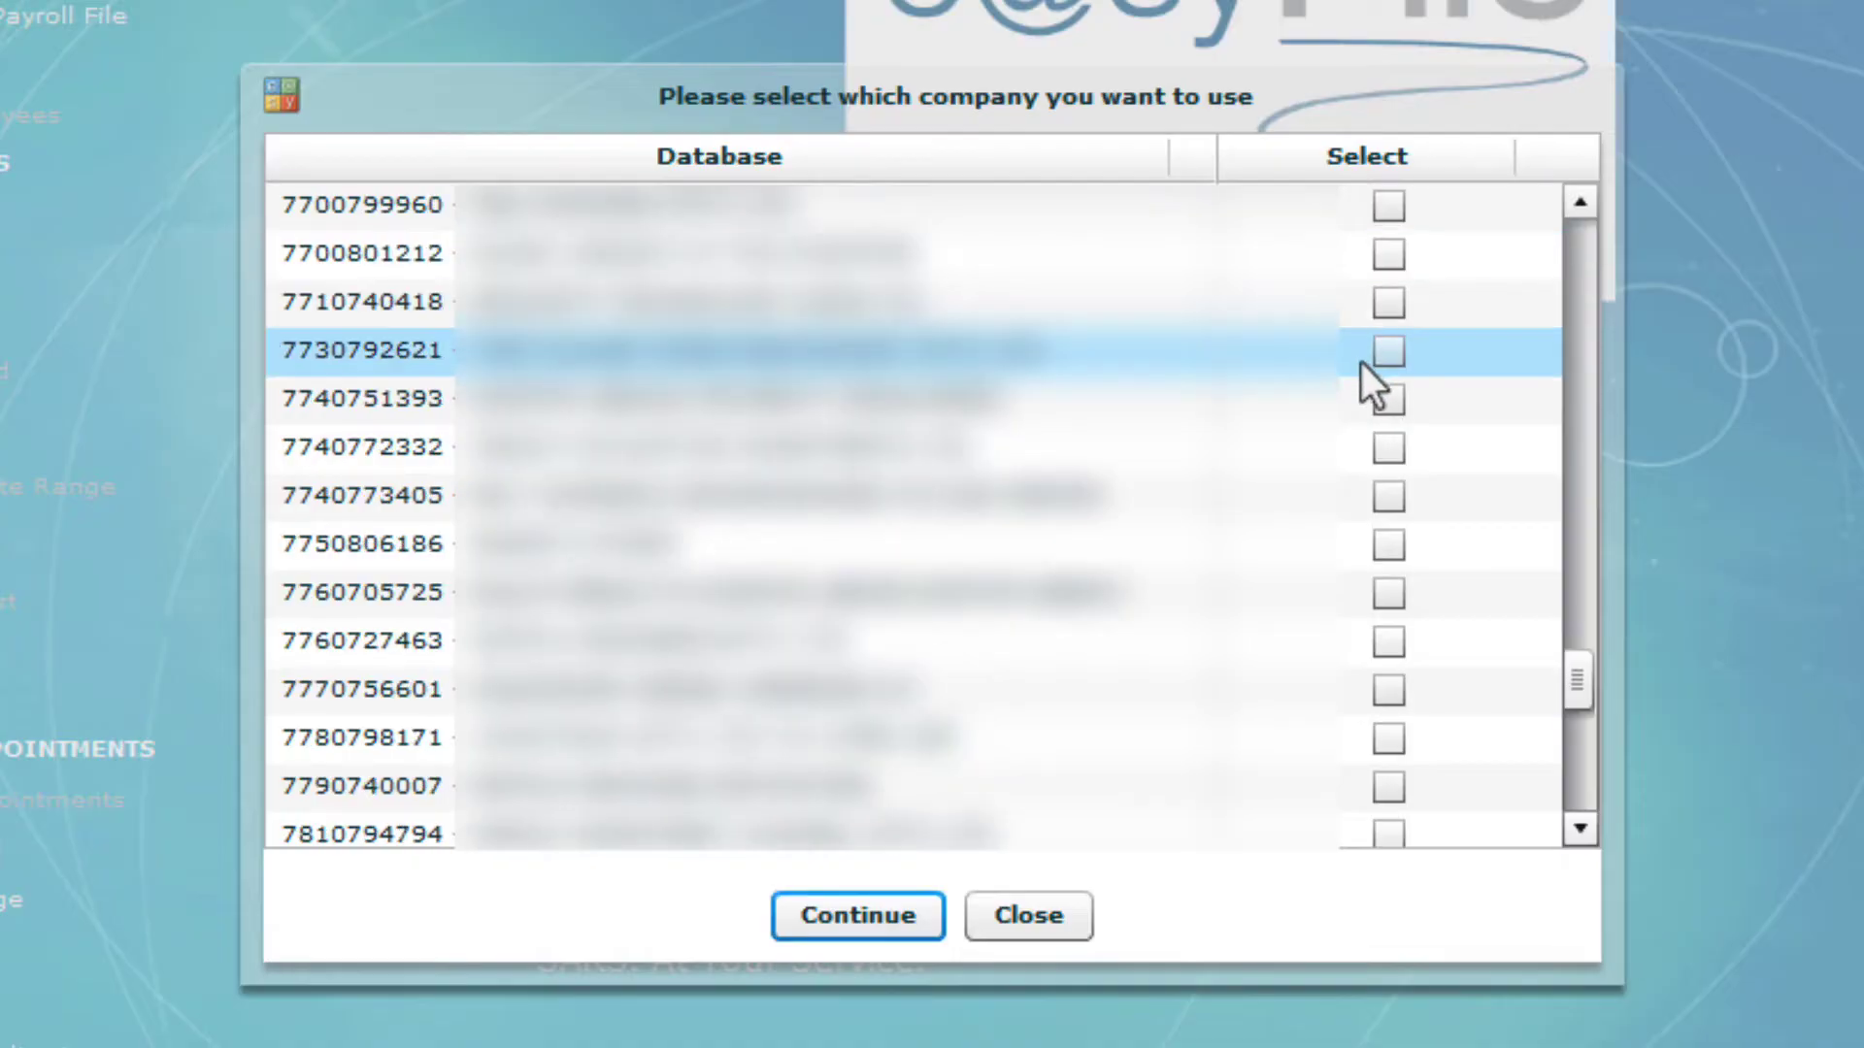
pyautogui.click(1386, 399)
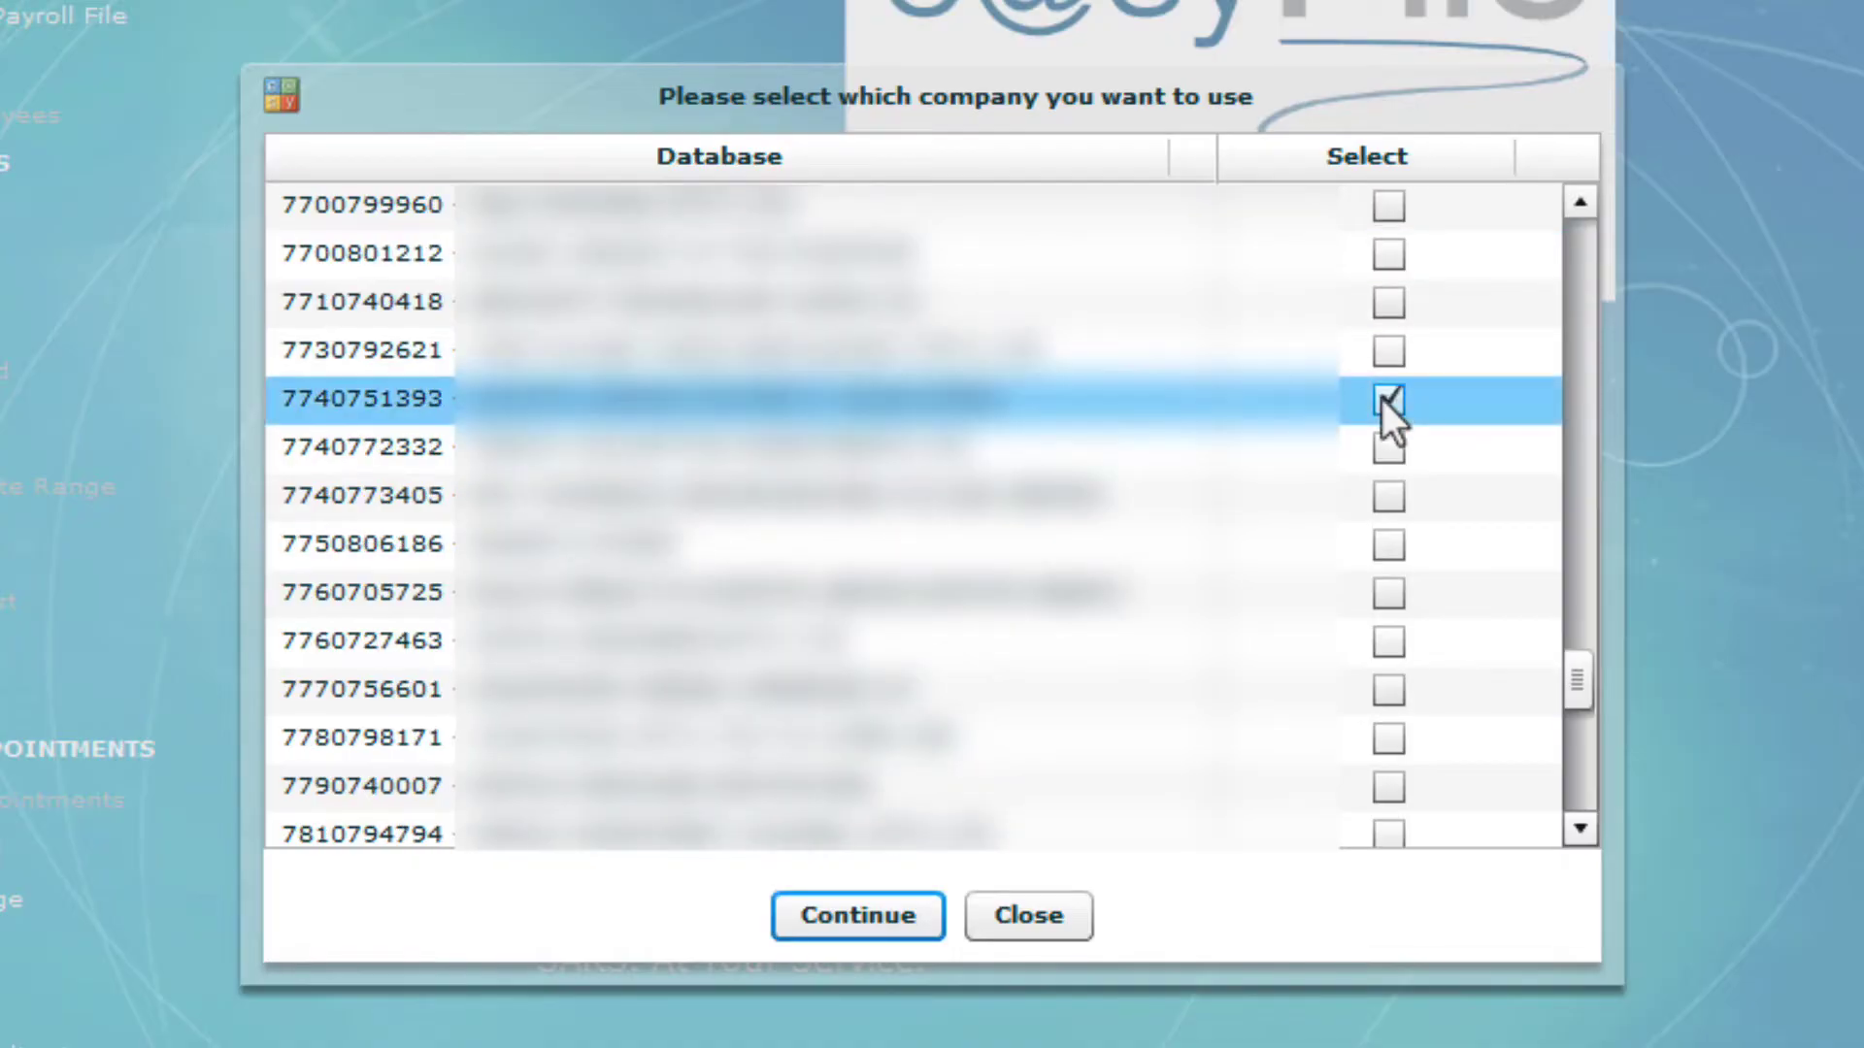
pyautogui.click(852, 917)
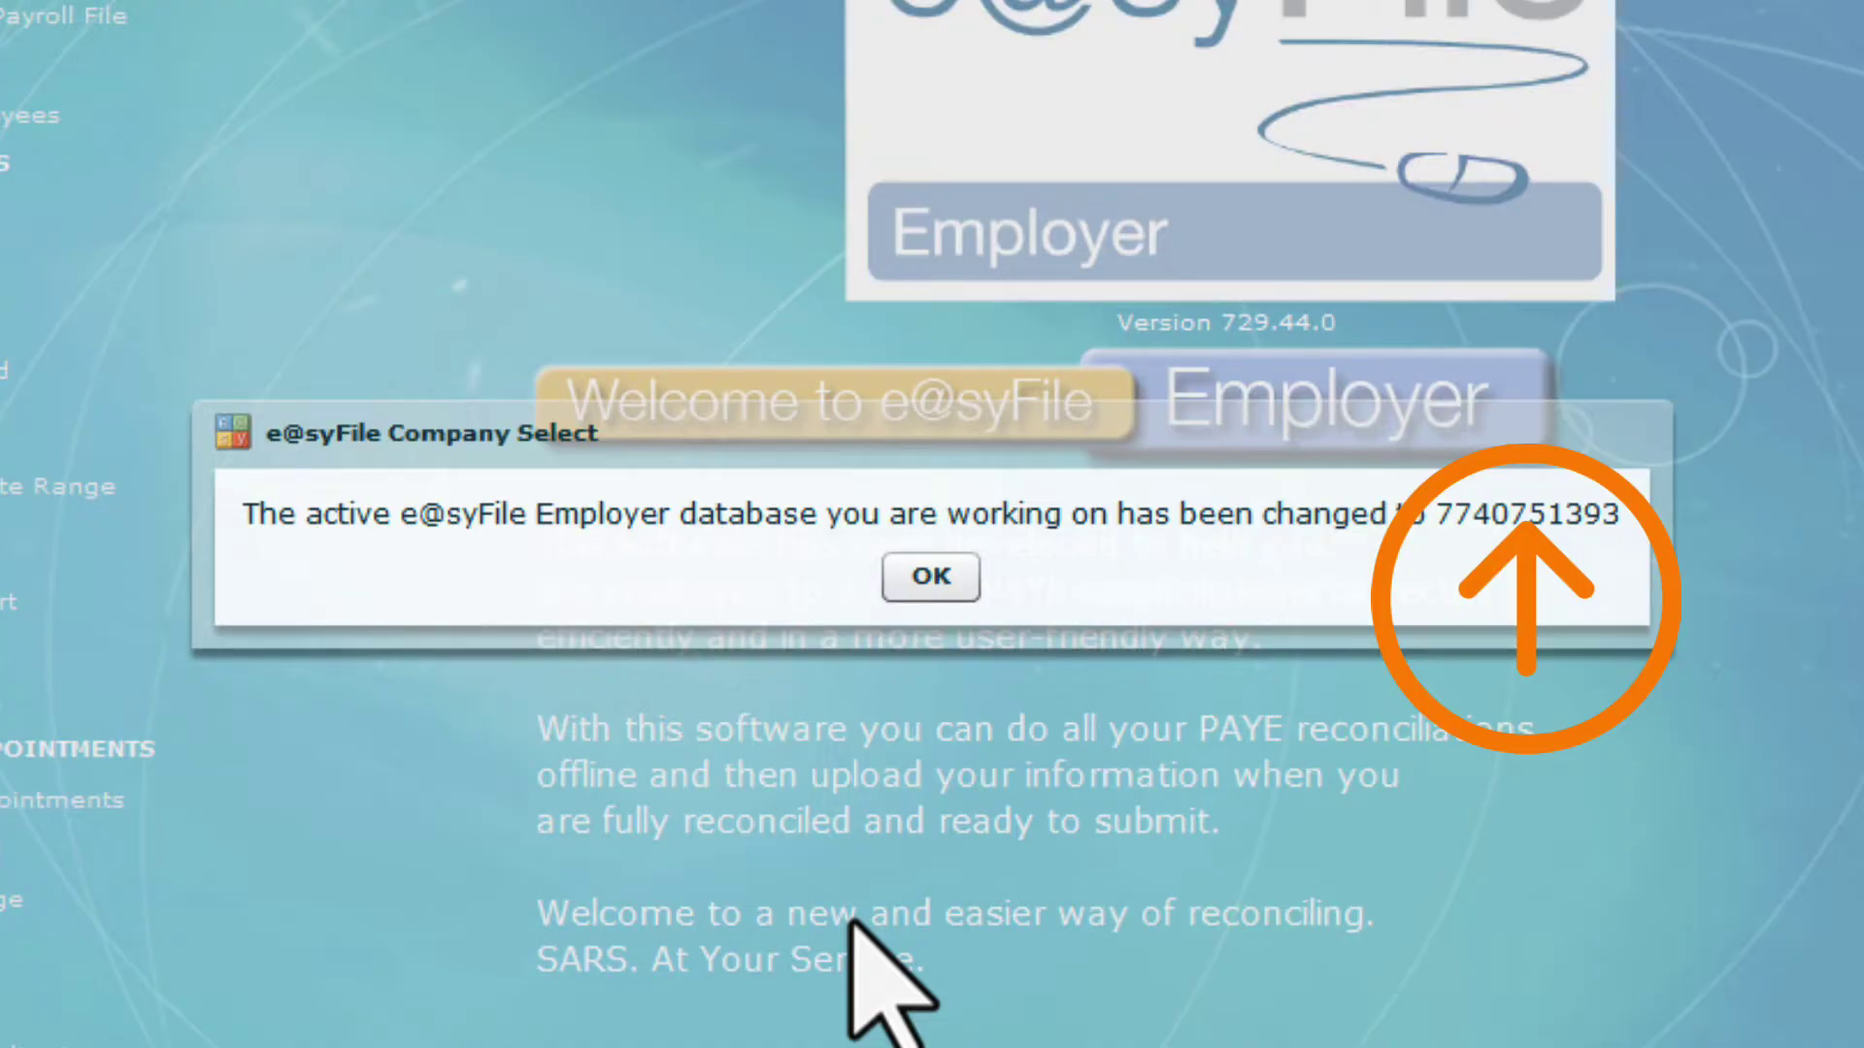
pyautogui.click(937, 579)
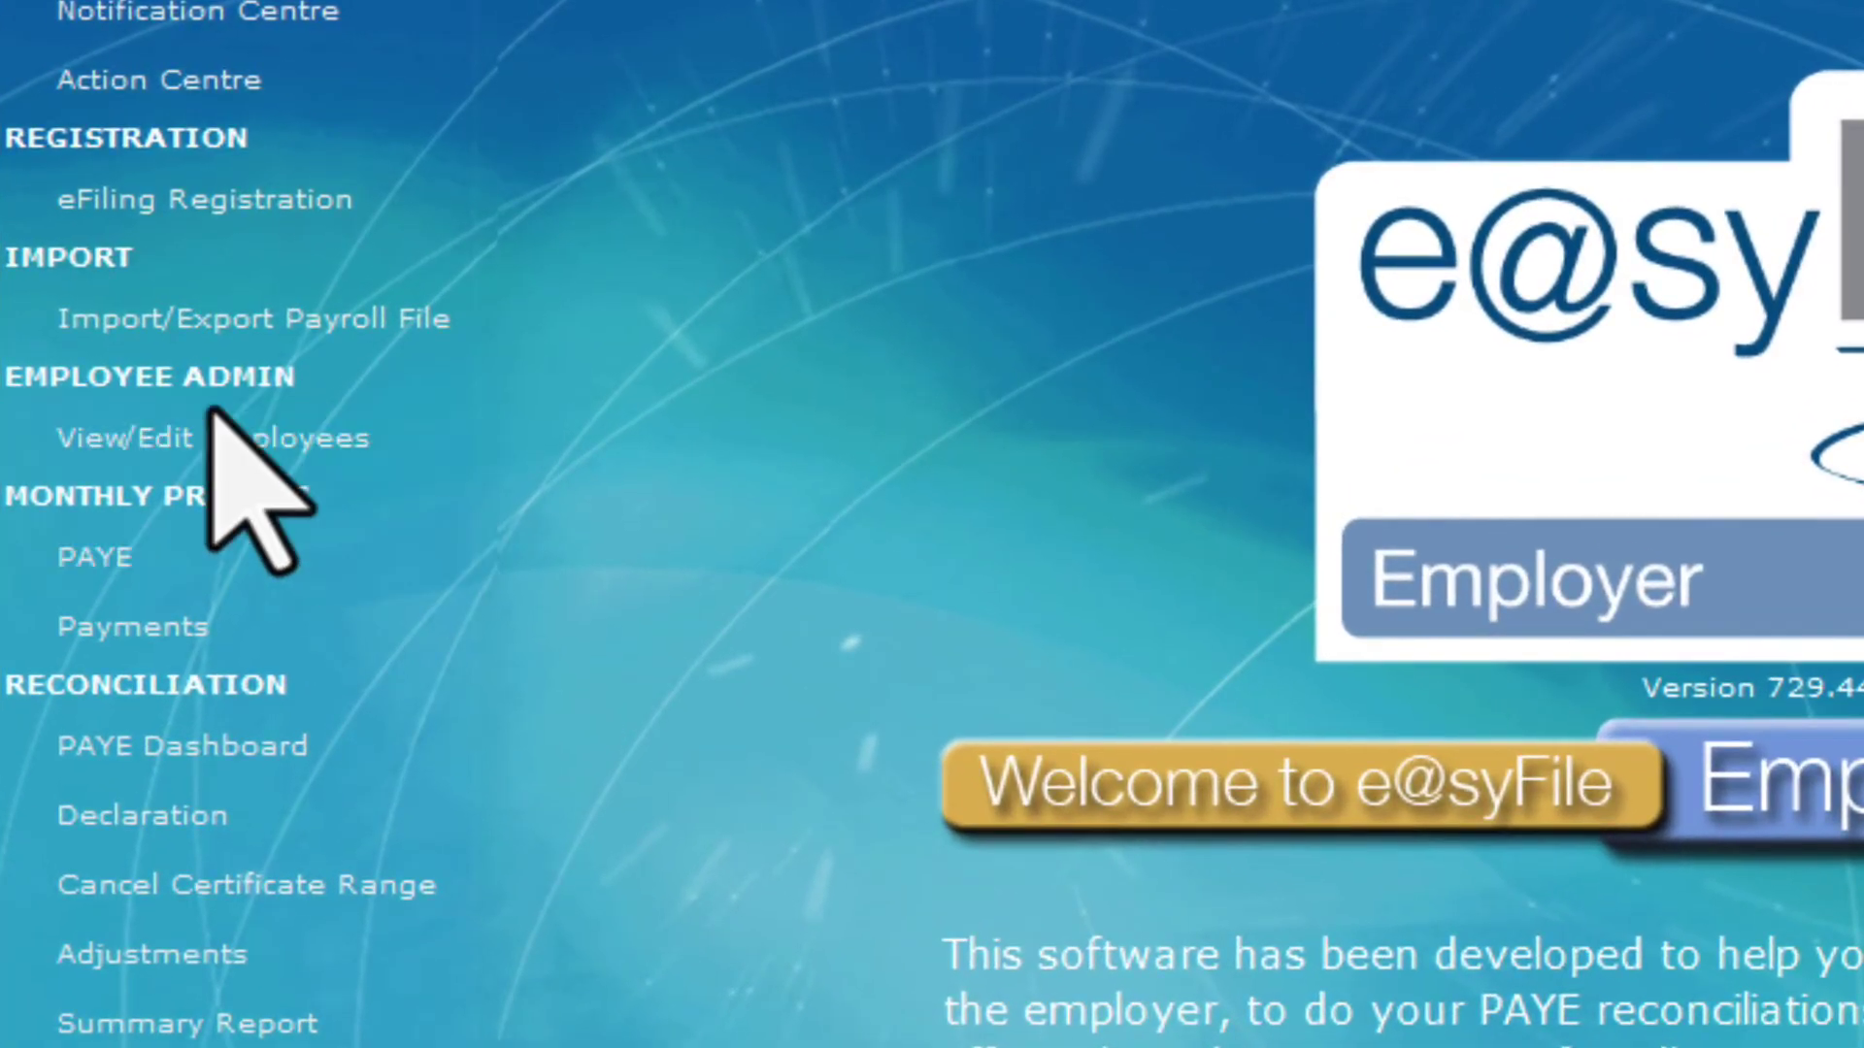
# Go to View/Edit Employees and start a new employee record
pyautogui.click(212, 411)
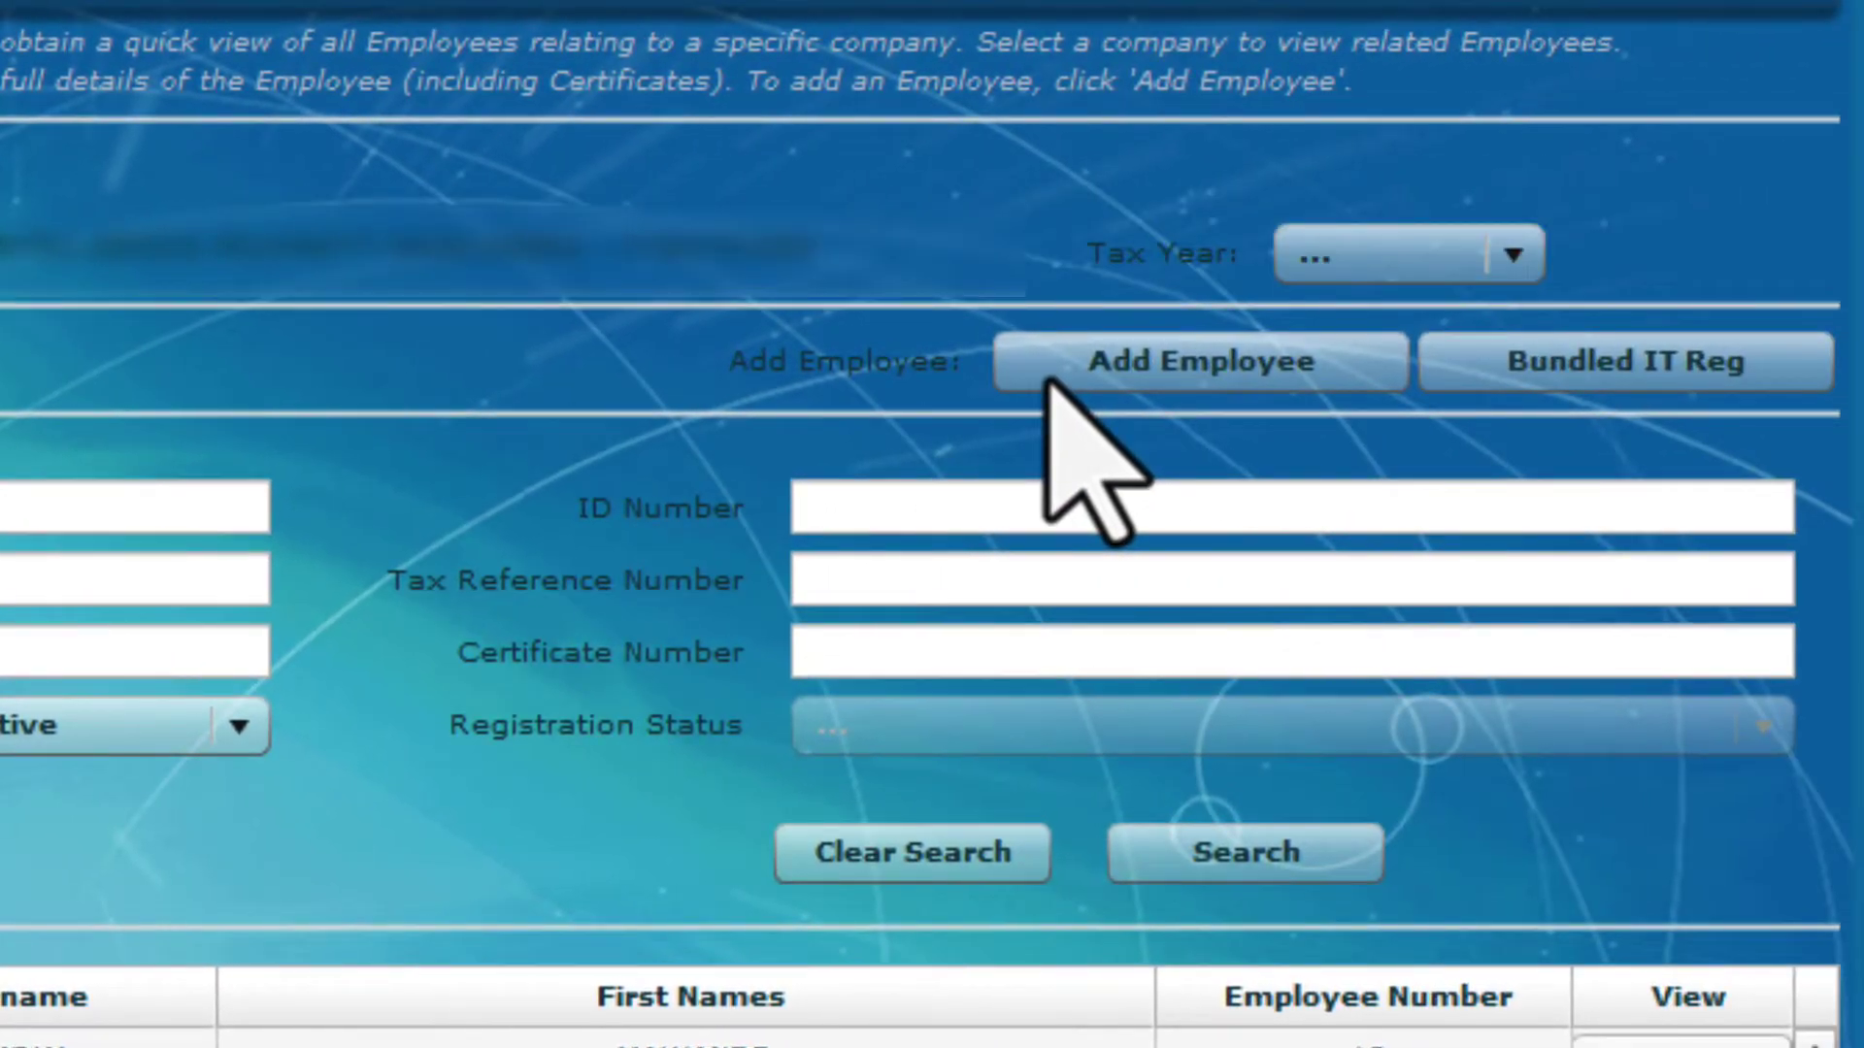
pyautogui.click(1048, 381)
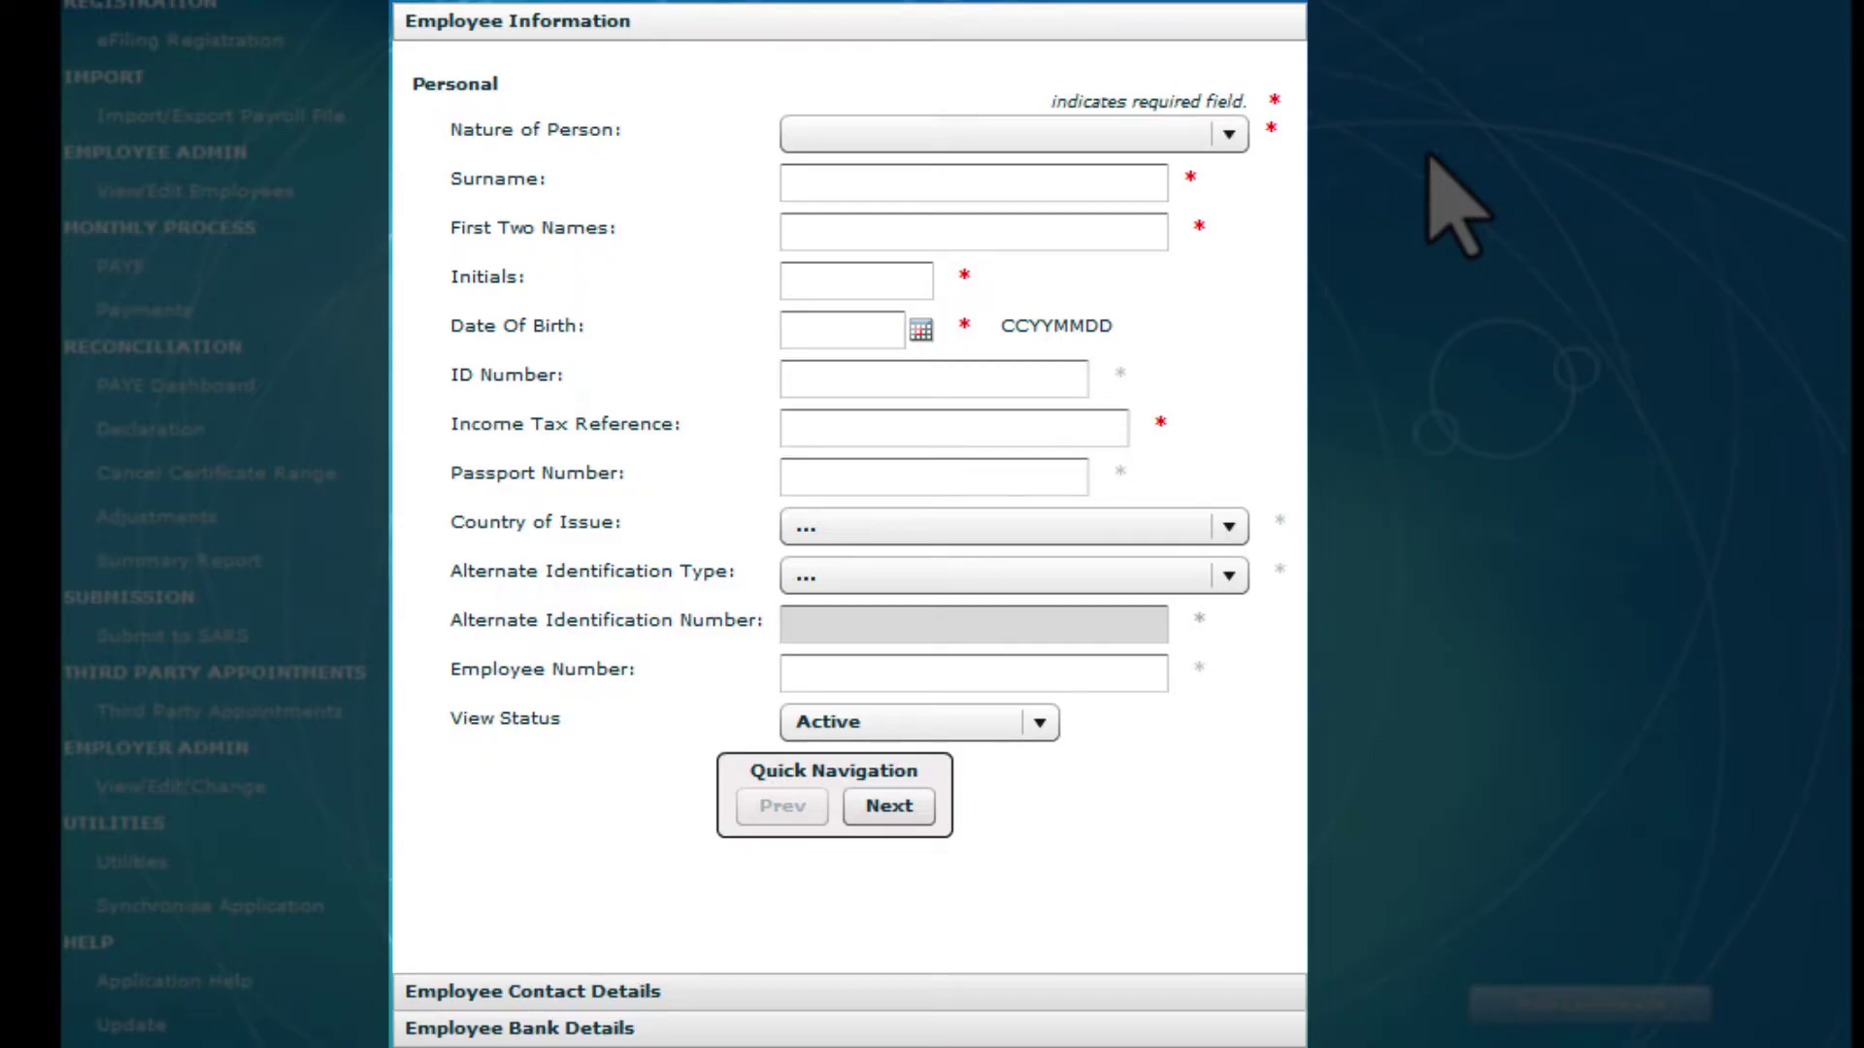
# Set Nature of Person to A (individual with ID) and enter the employee's surname and first names
pyautogui.click(1238, 140)
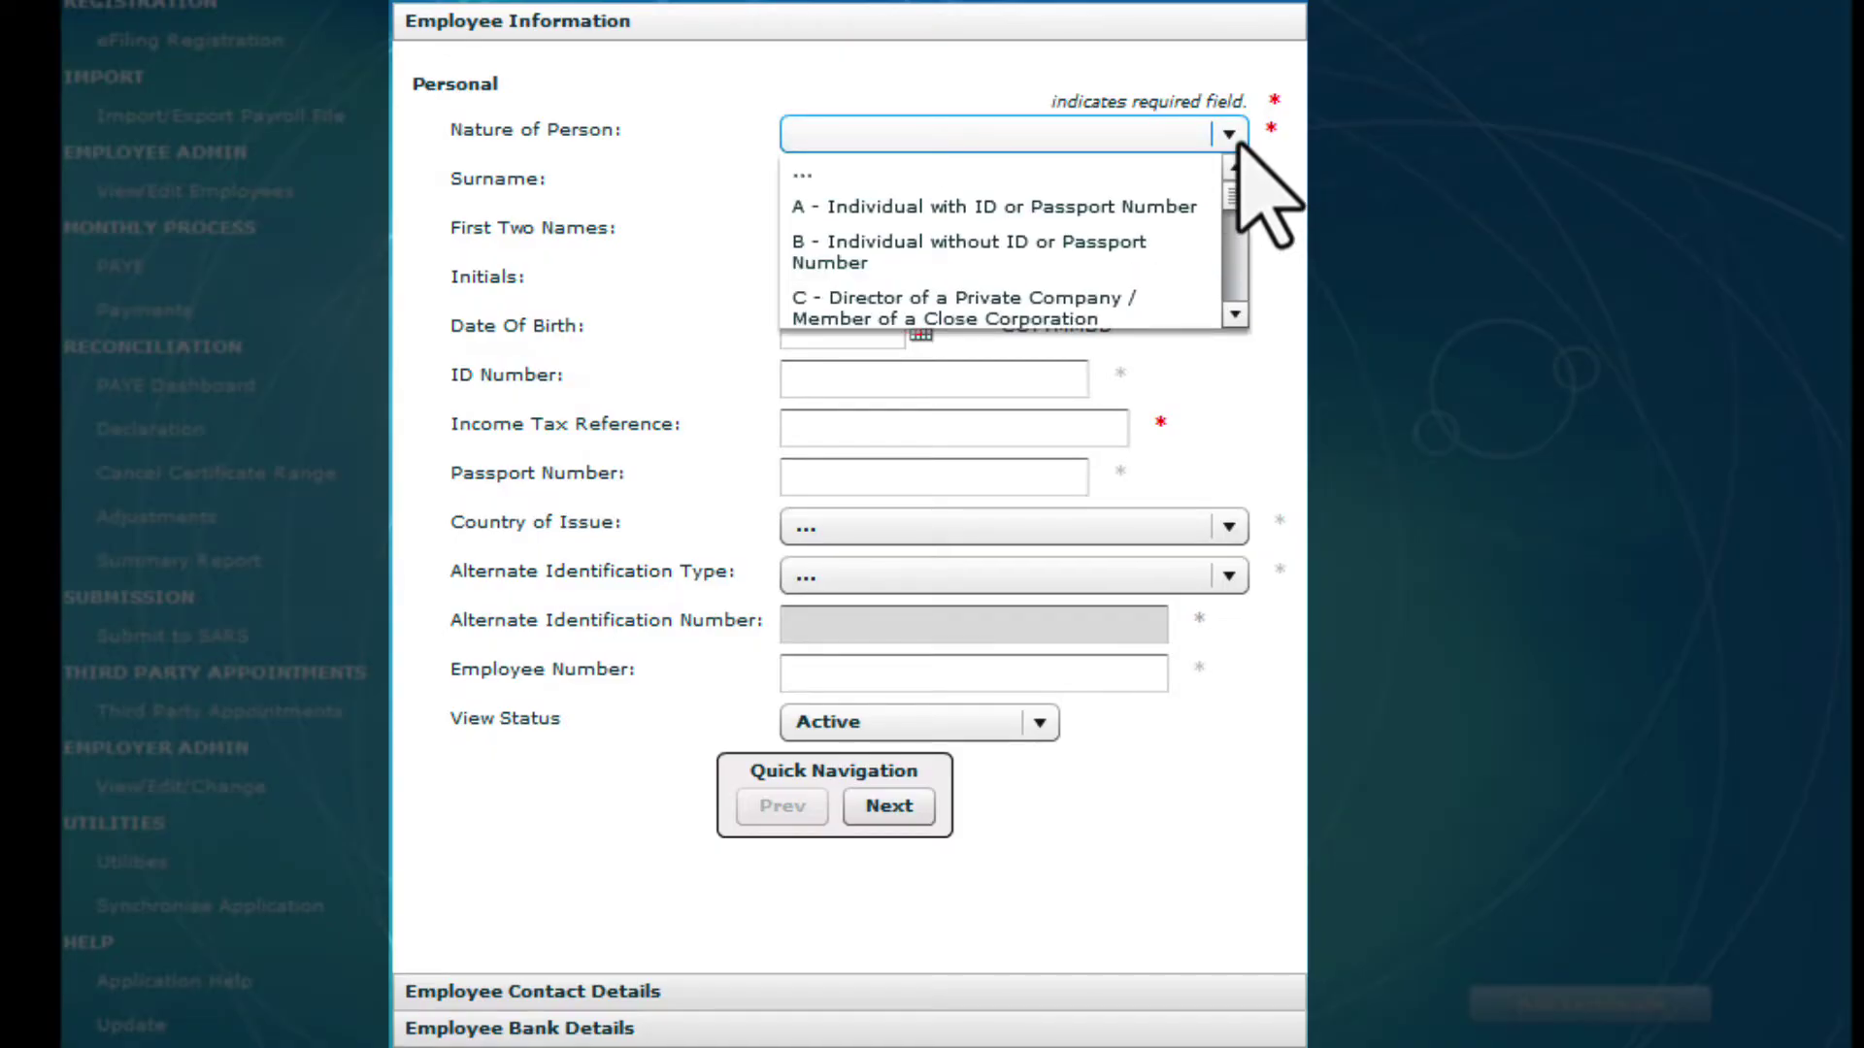
pyautogui.click(1161, 204)
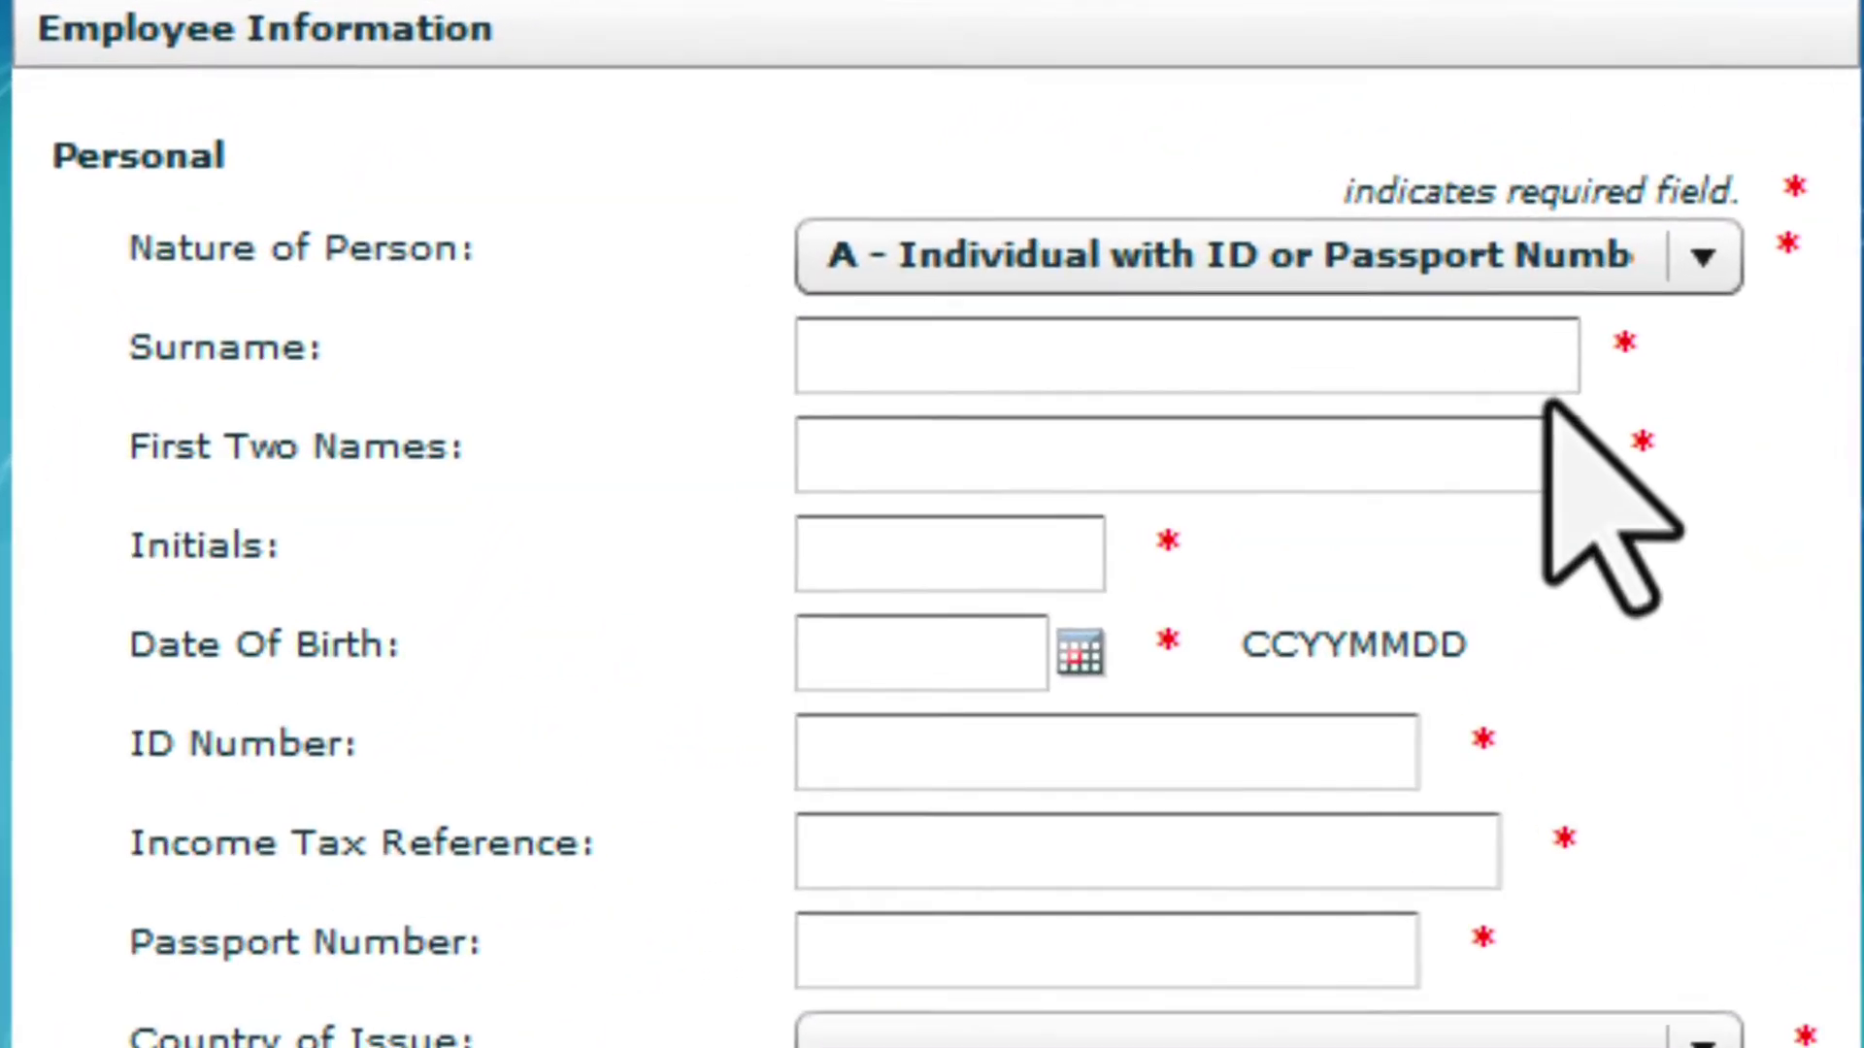
pyautogui.click(1188, 355)
pyautogui.write('A')
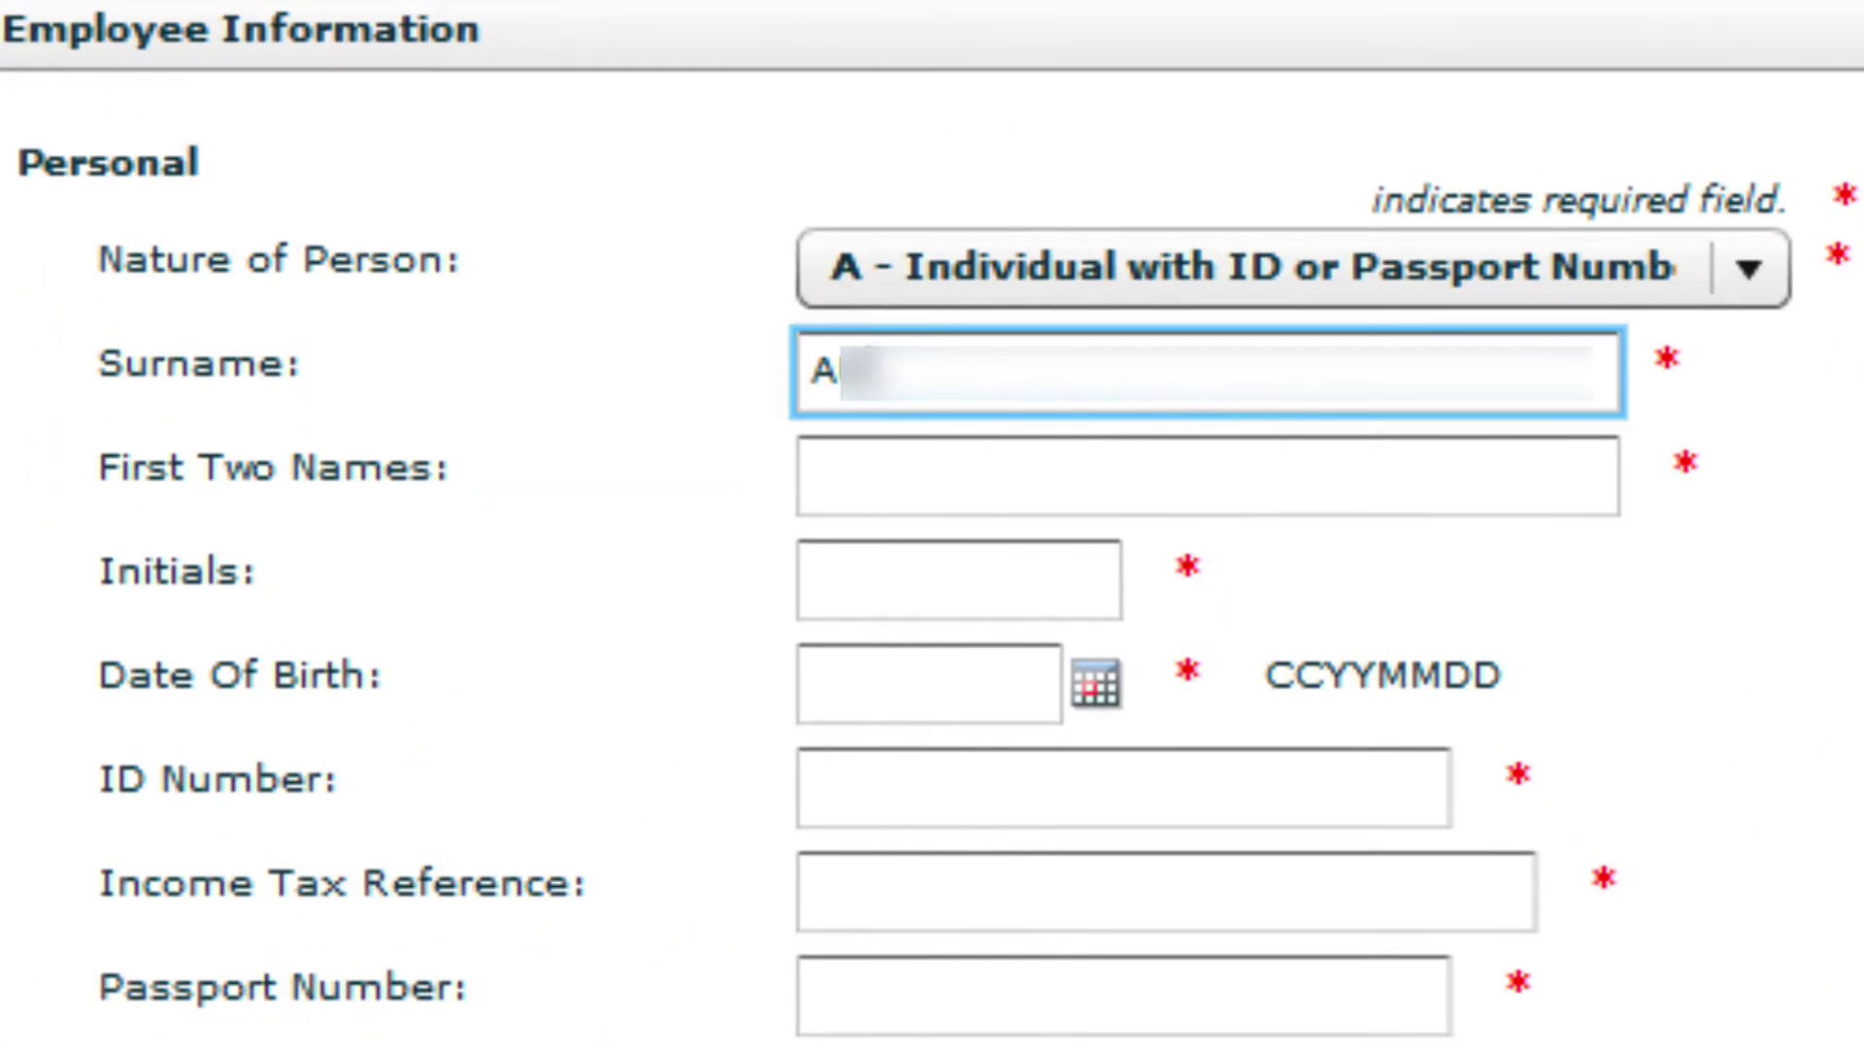
pyautogui.press('Tab')
pyautogui.write('JOE')
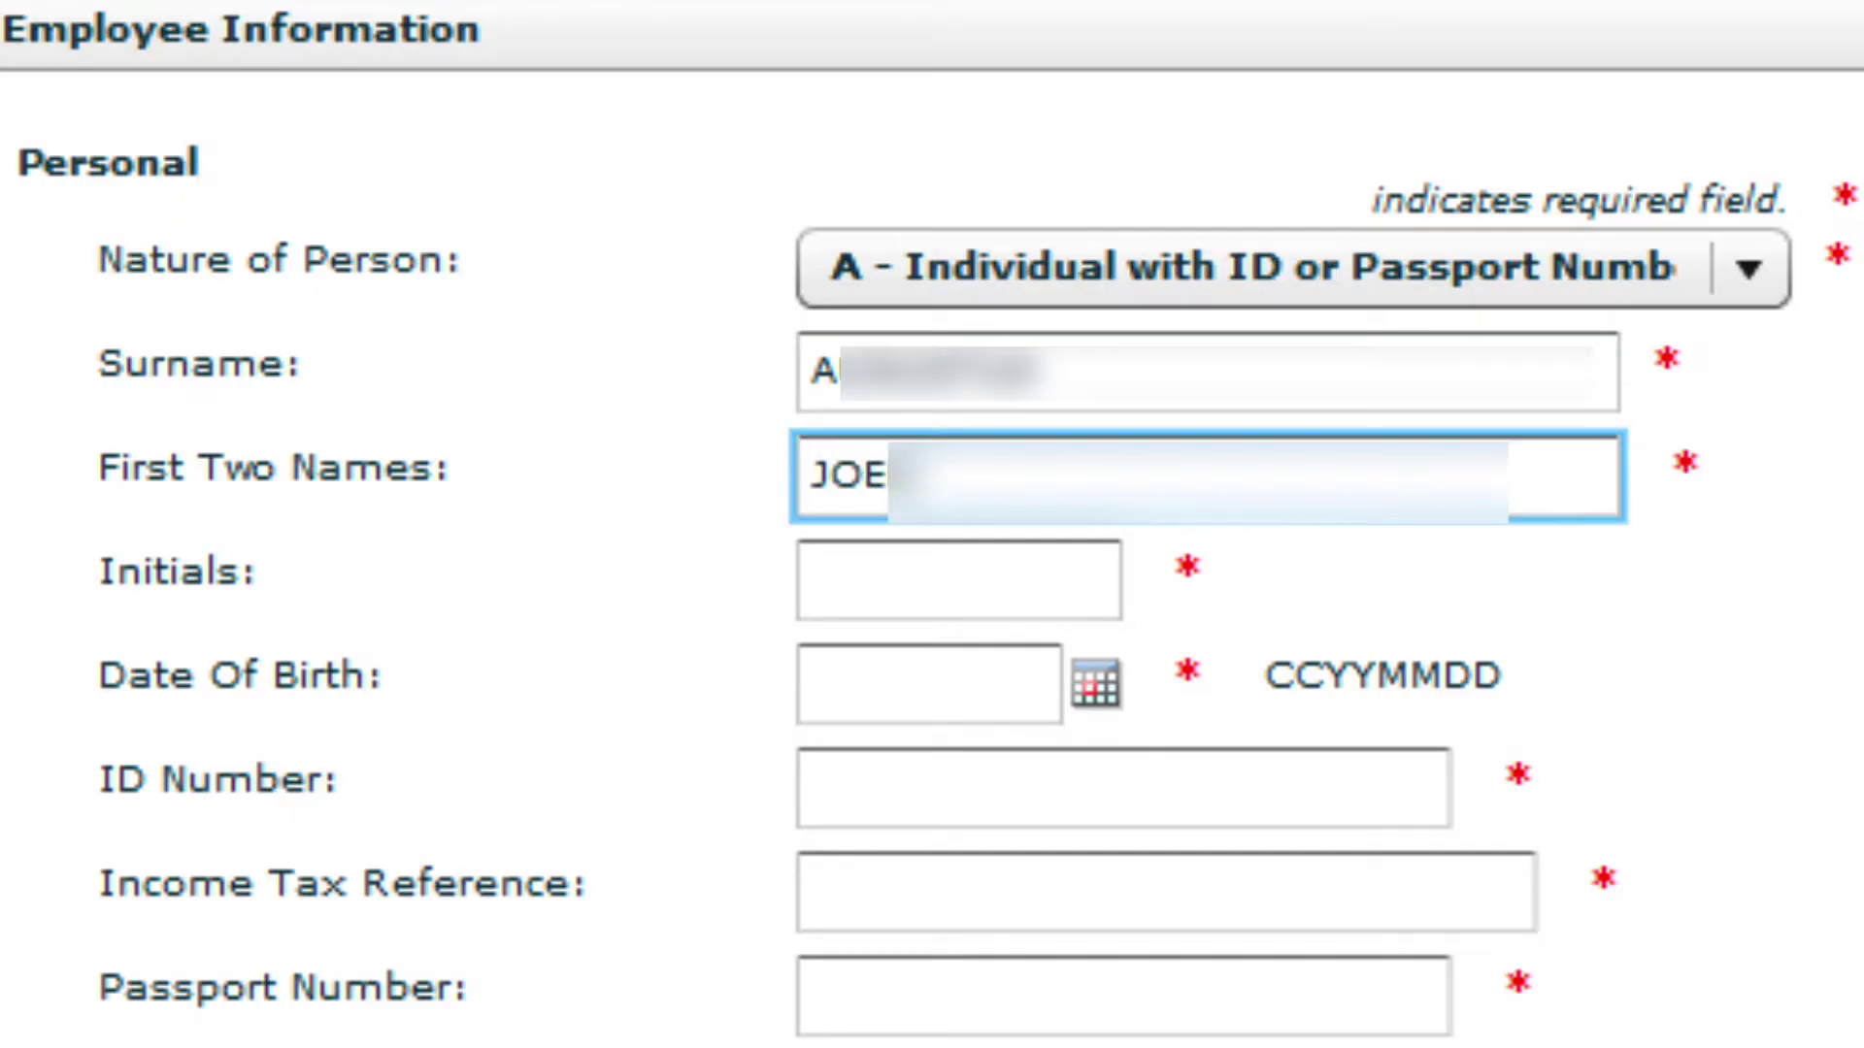
pyautogui.press('Tab')
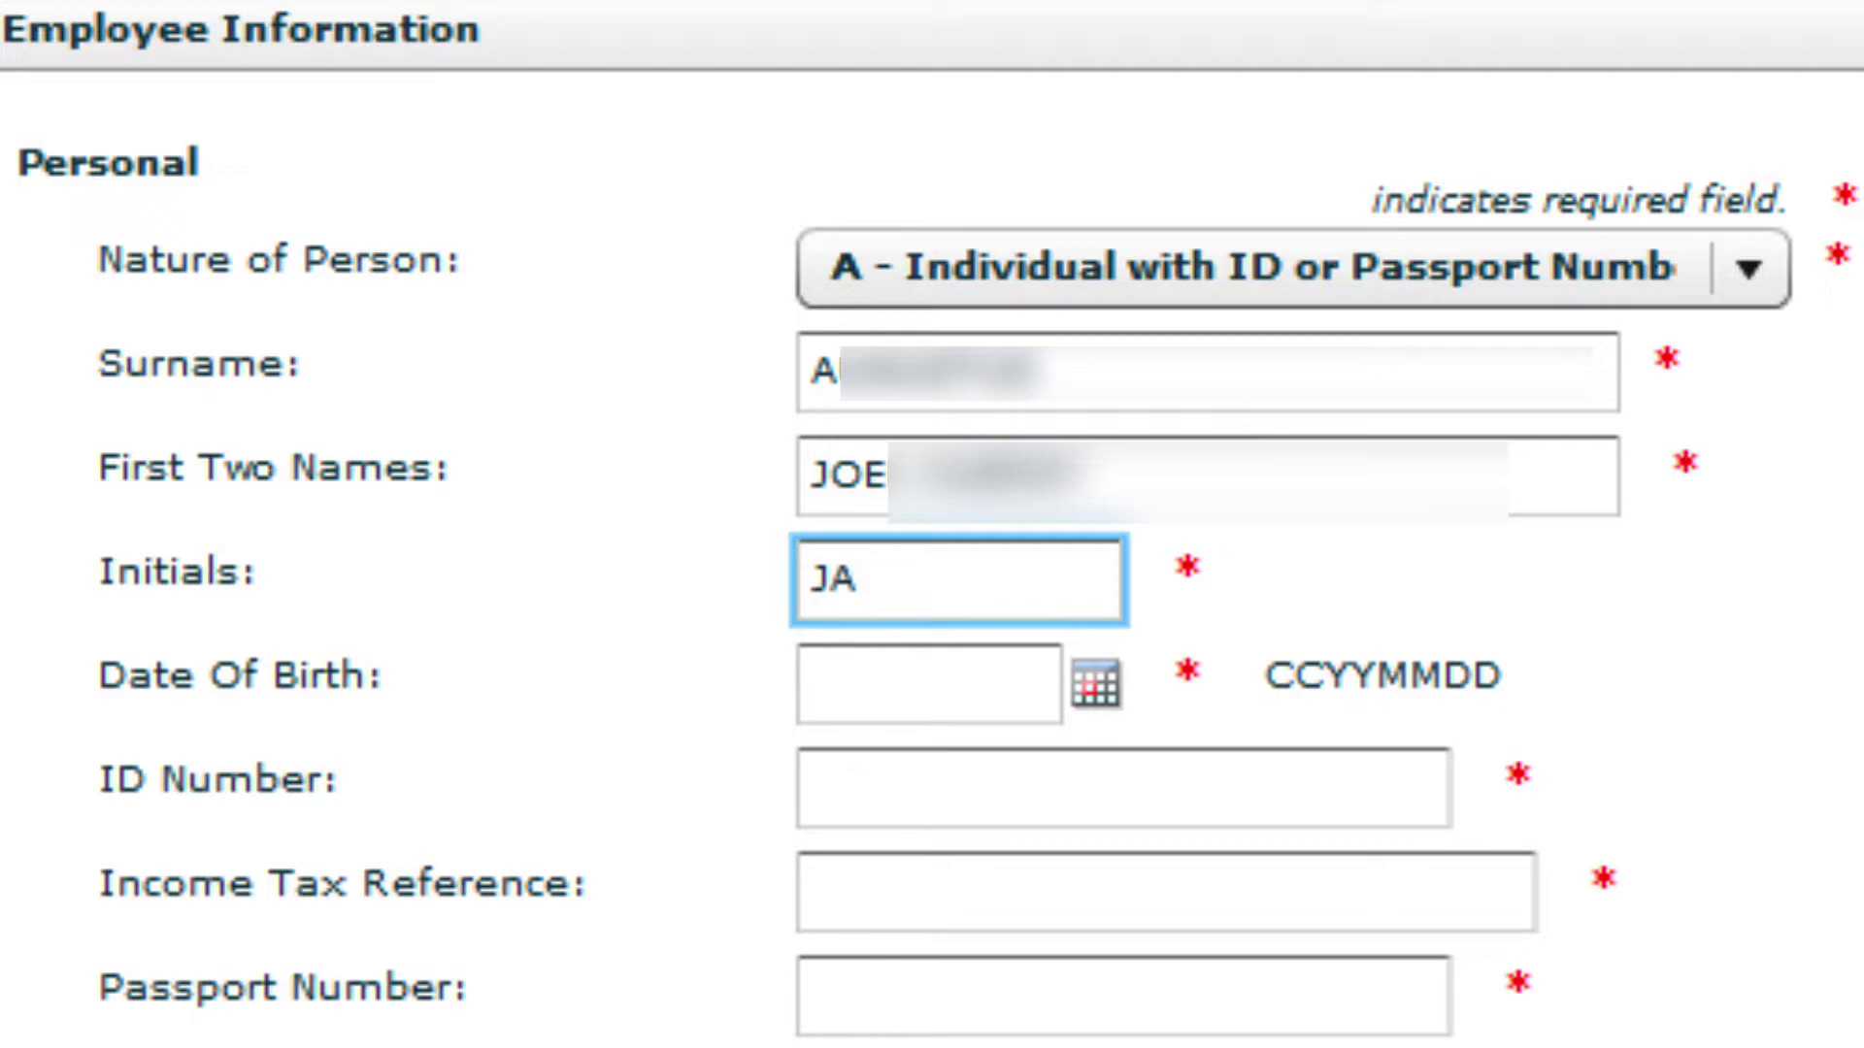
pyautogui.press('Tab')
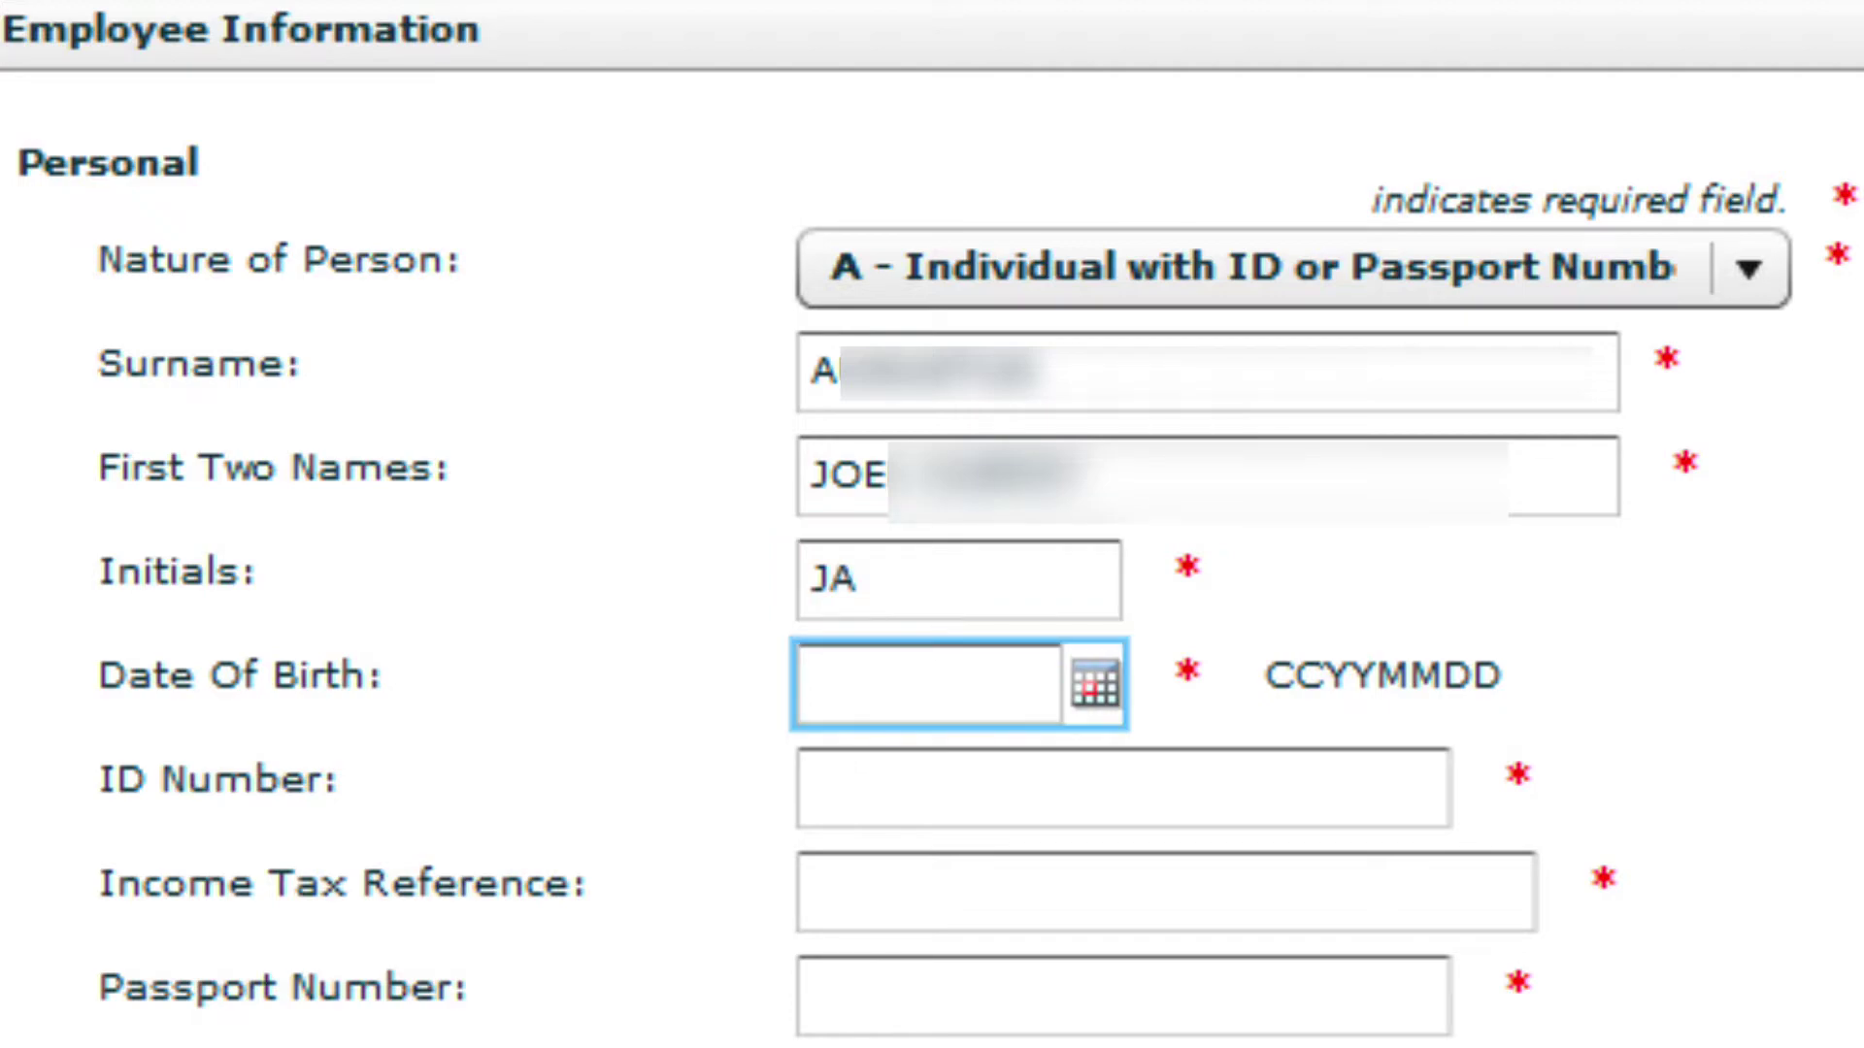
pyautogui.click(982, 684)
pyautogui.click(1121, 284)
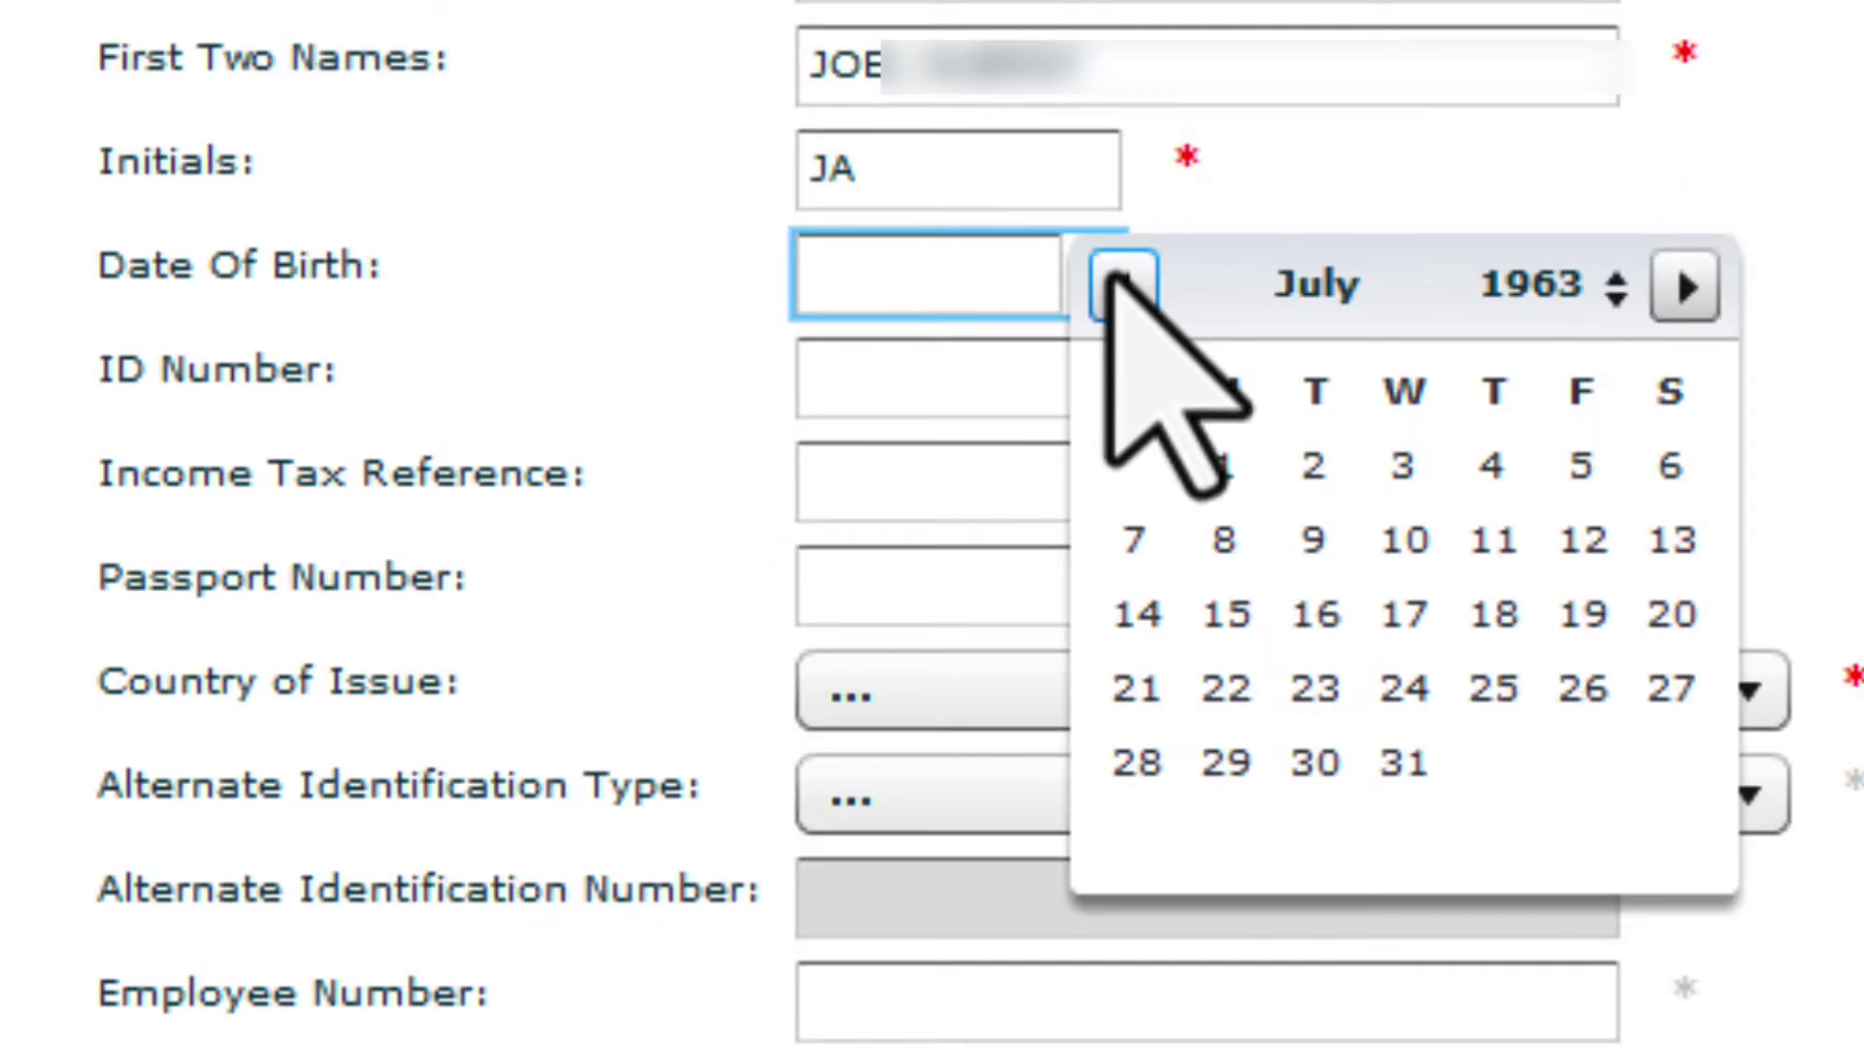
pyautogui.click(1581, 465)
pyautogui.click(1378, 398)
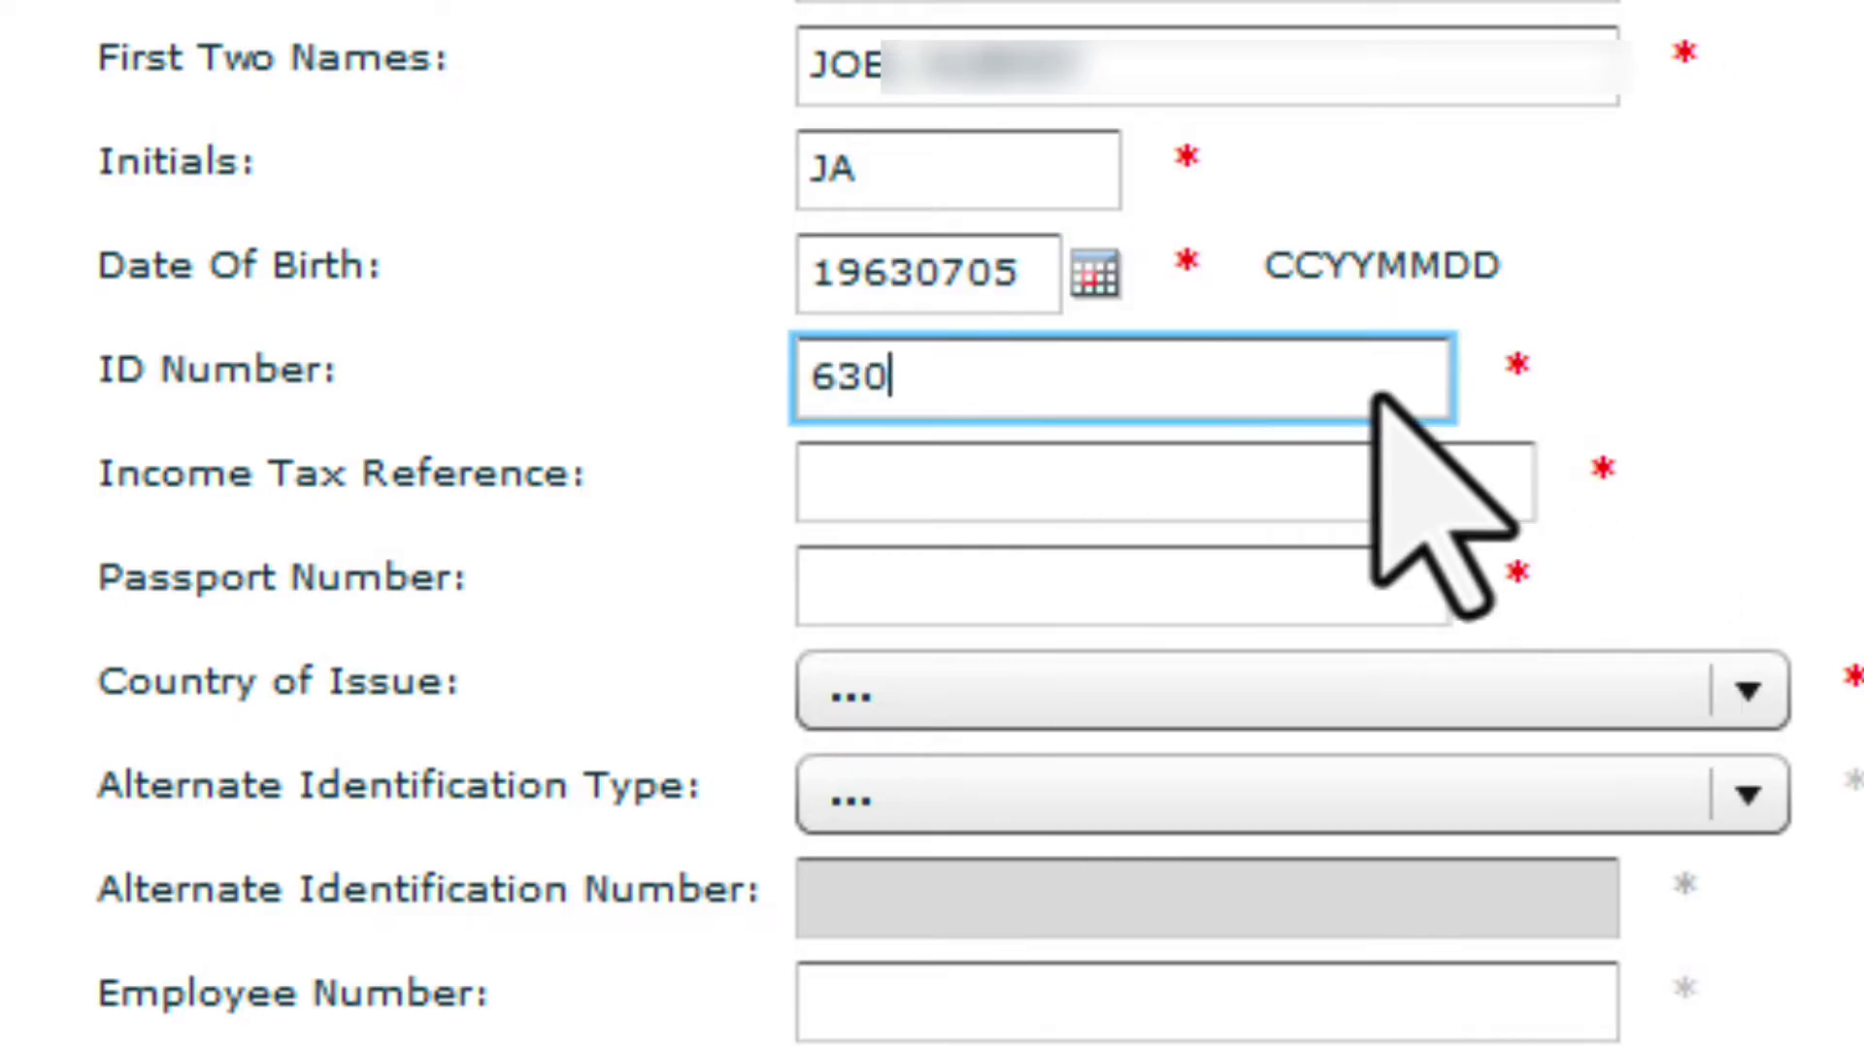
pyautogui.click(1488, 485)
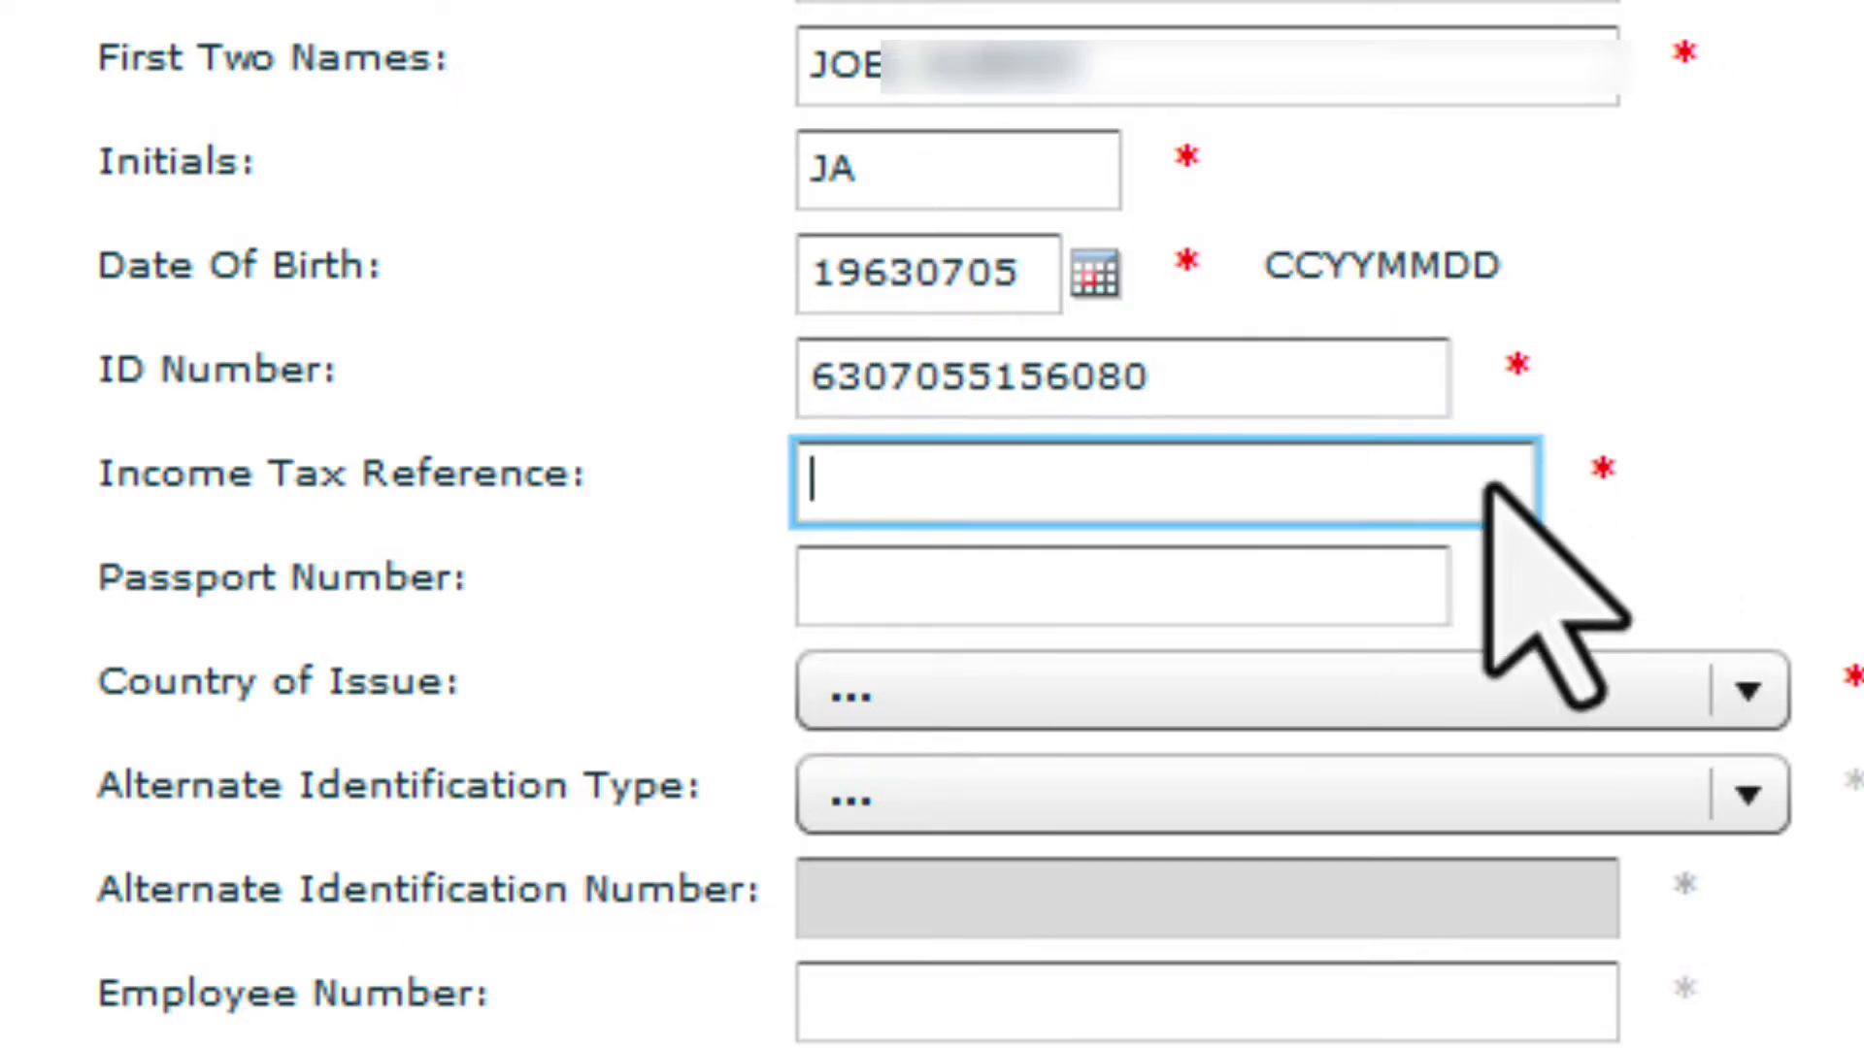
pyautogui.write('0000000000')
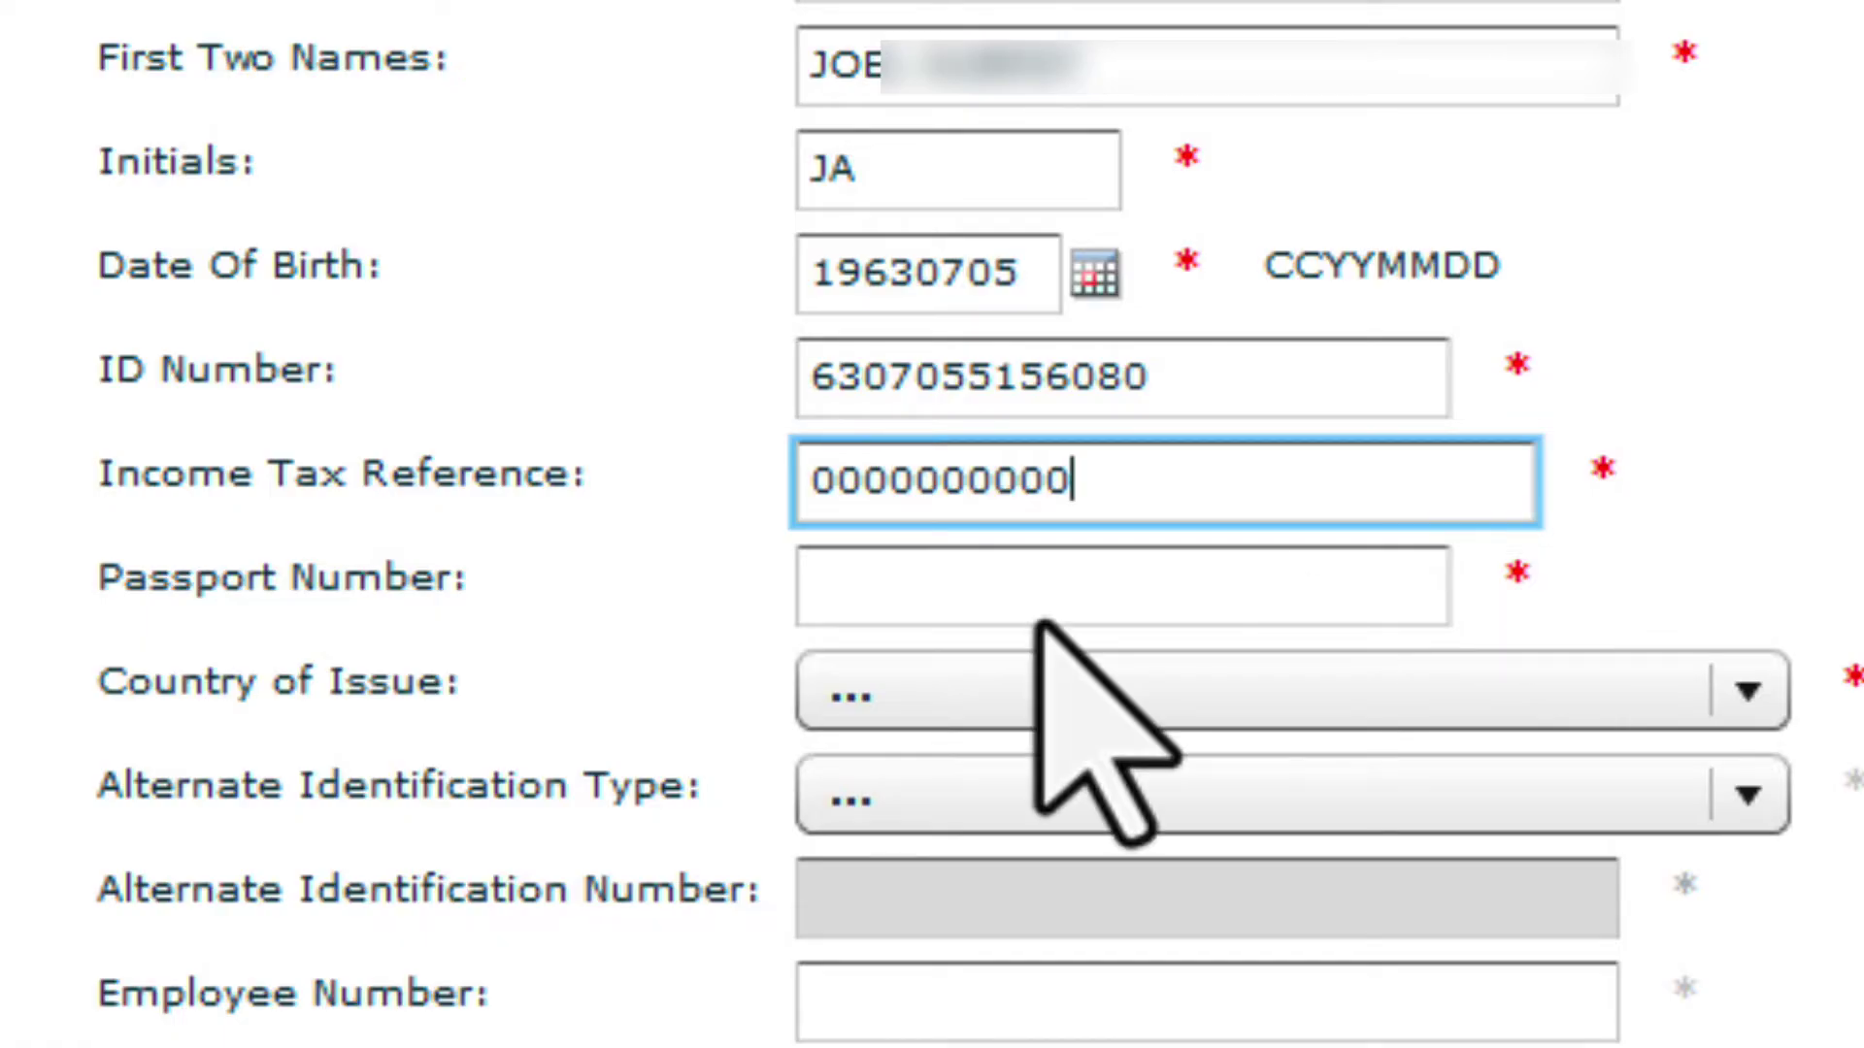
pyautogui.press('Tab')
pyautogui.scroll(-3, 1039, 626)
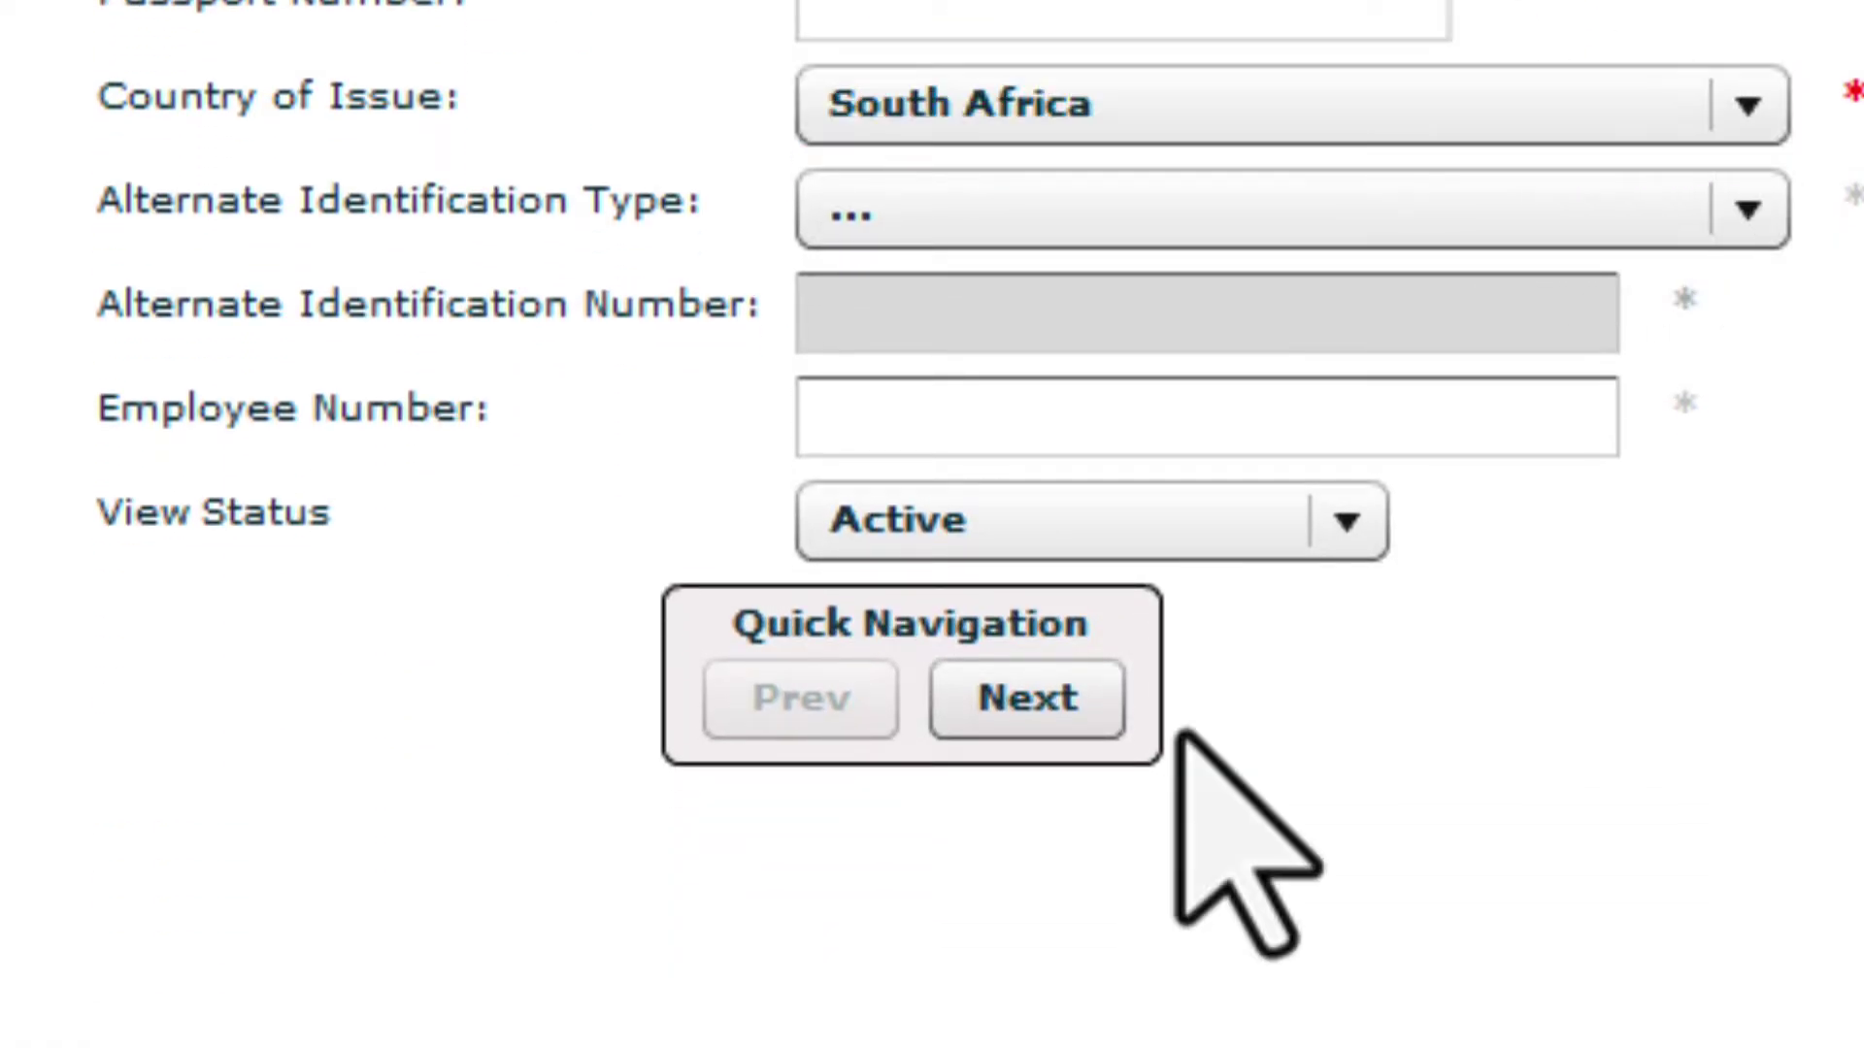
pyautogui.click(1029, 699)
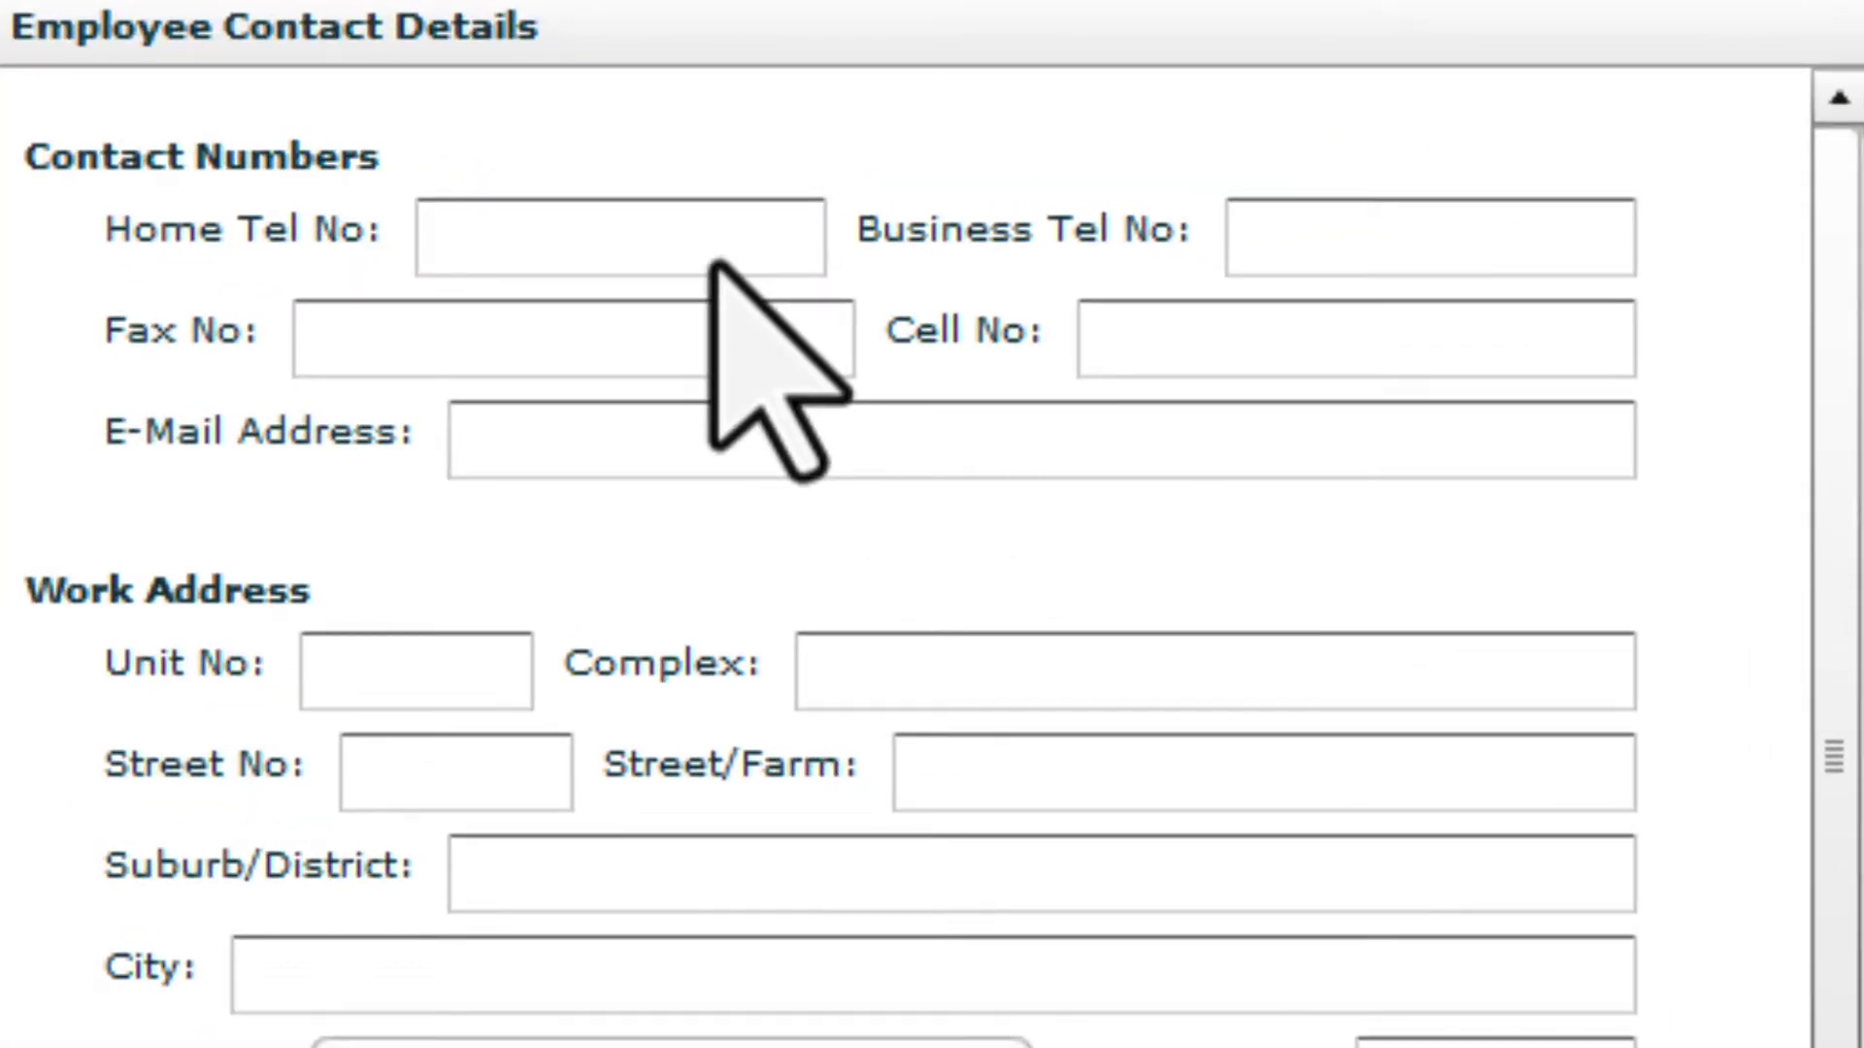
# Enter the business telephone number and the work address in South Africa
pyautogui.click(1299, 221)
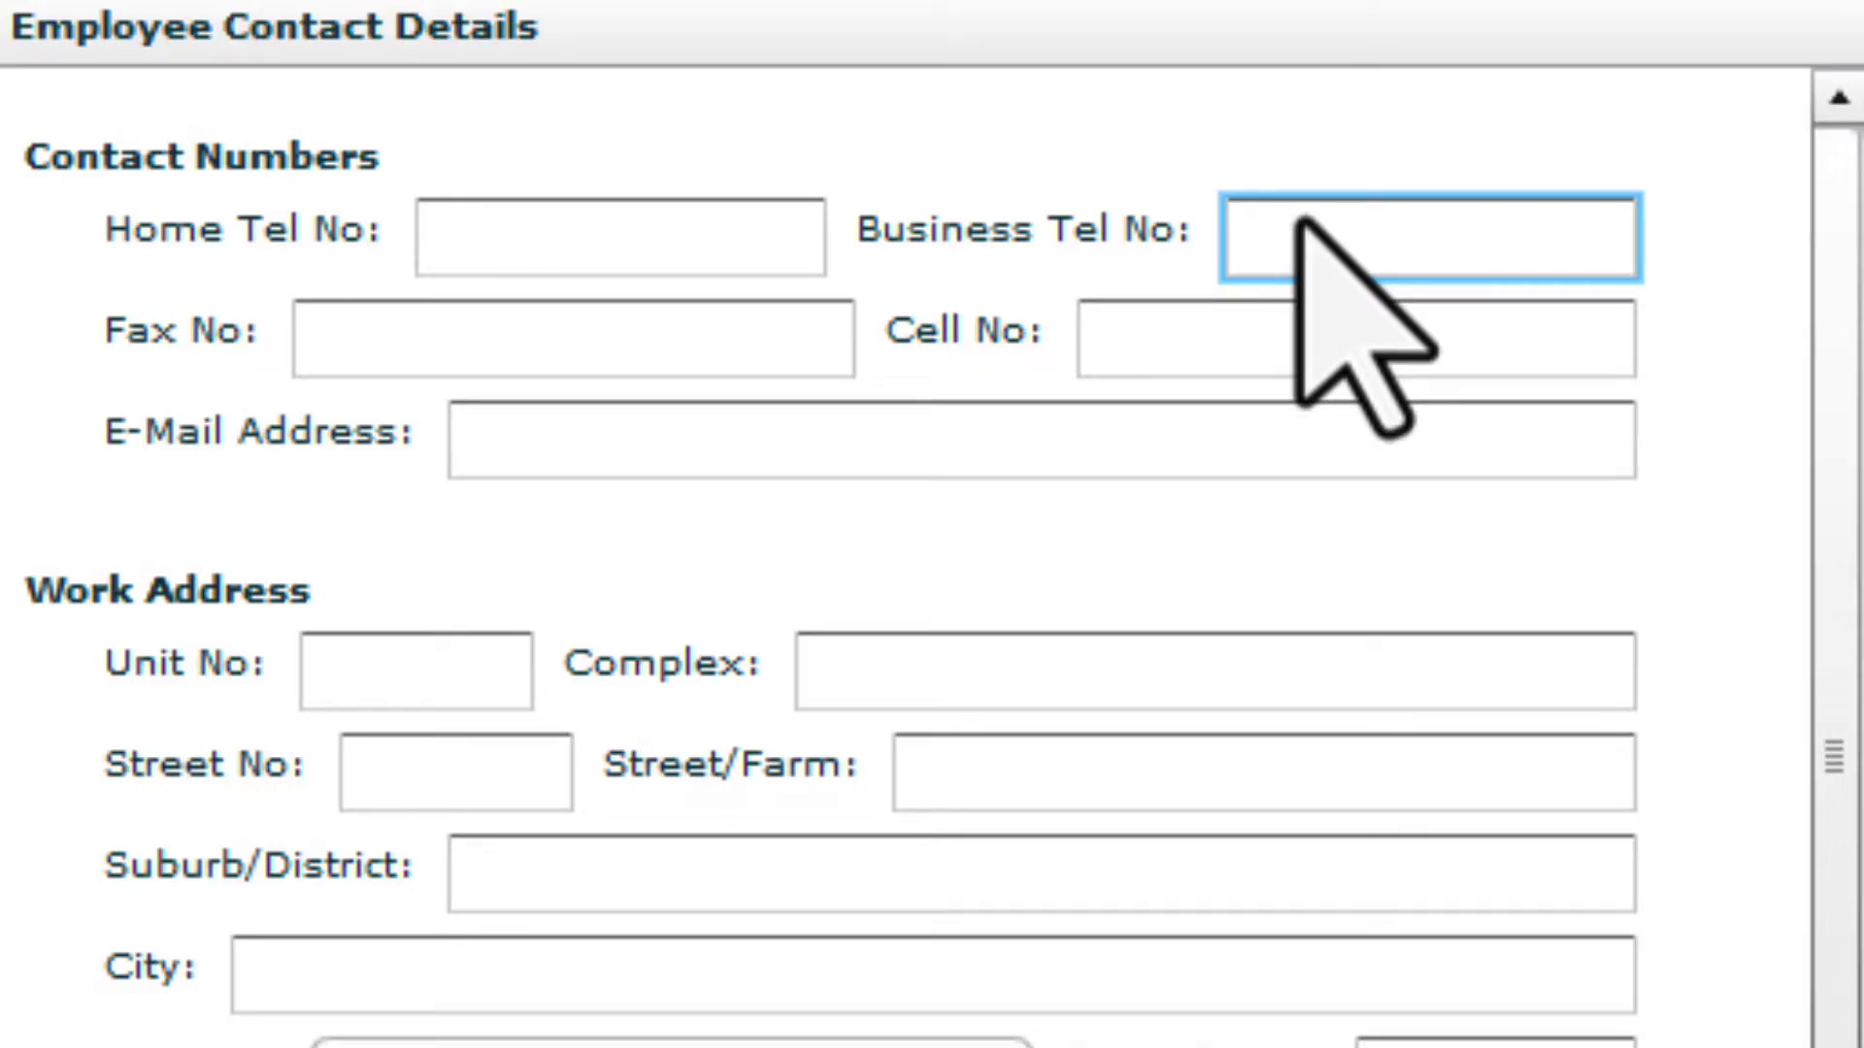
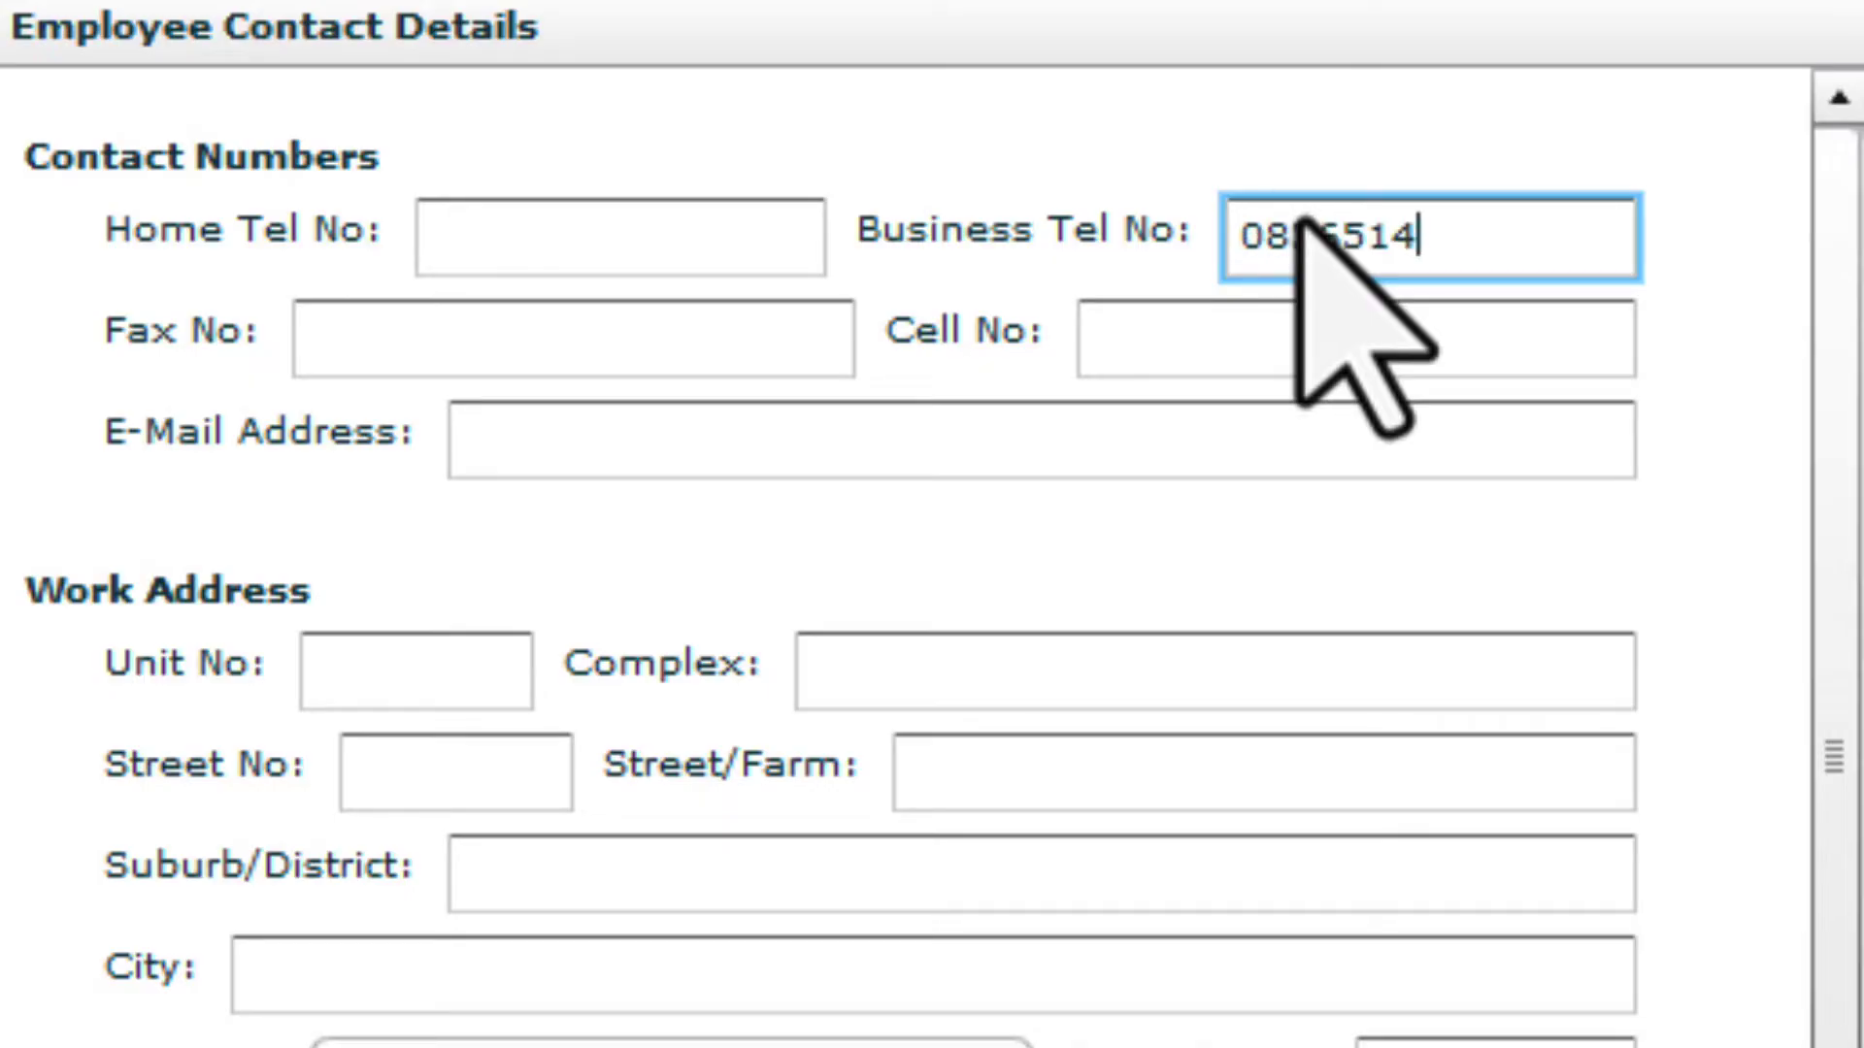
pyautogui.click(496, 784)
pyautogui.write('4')
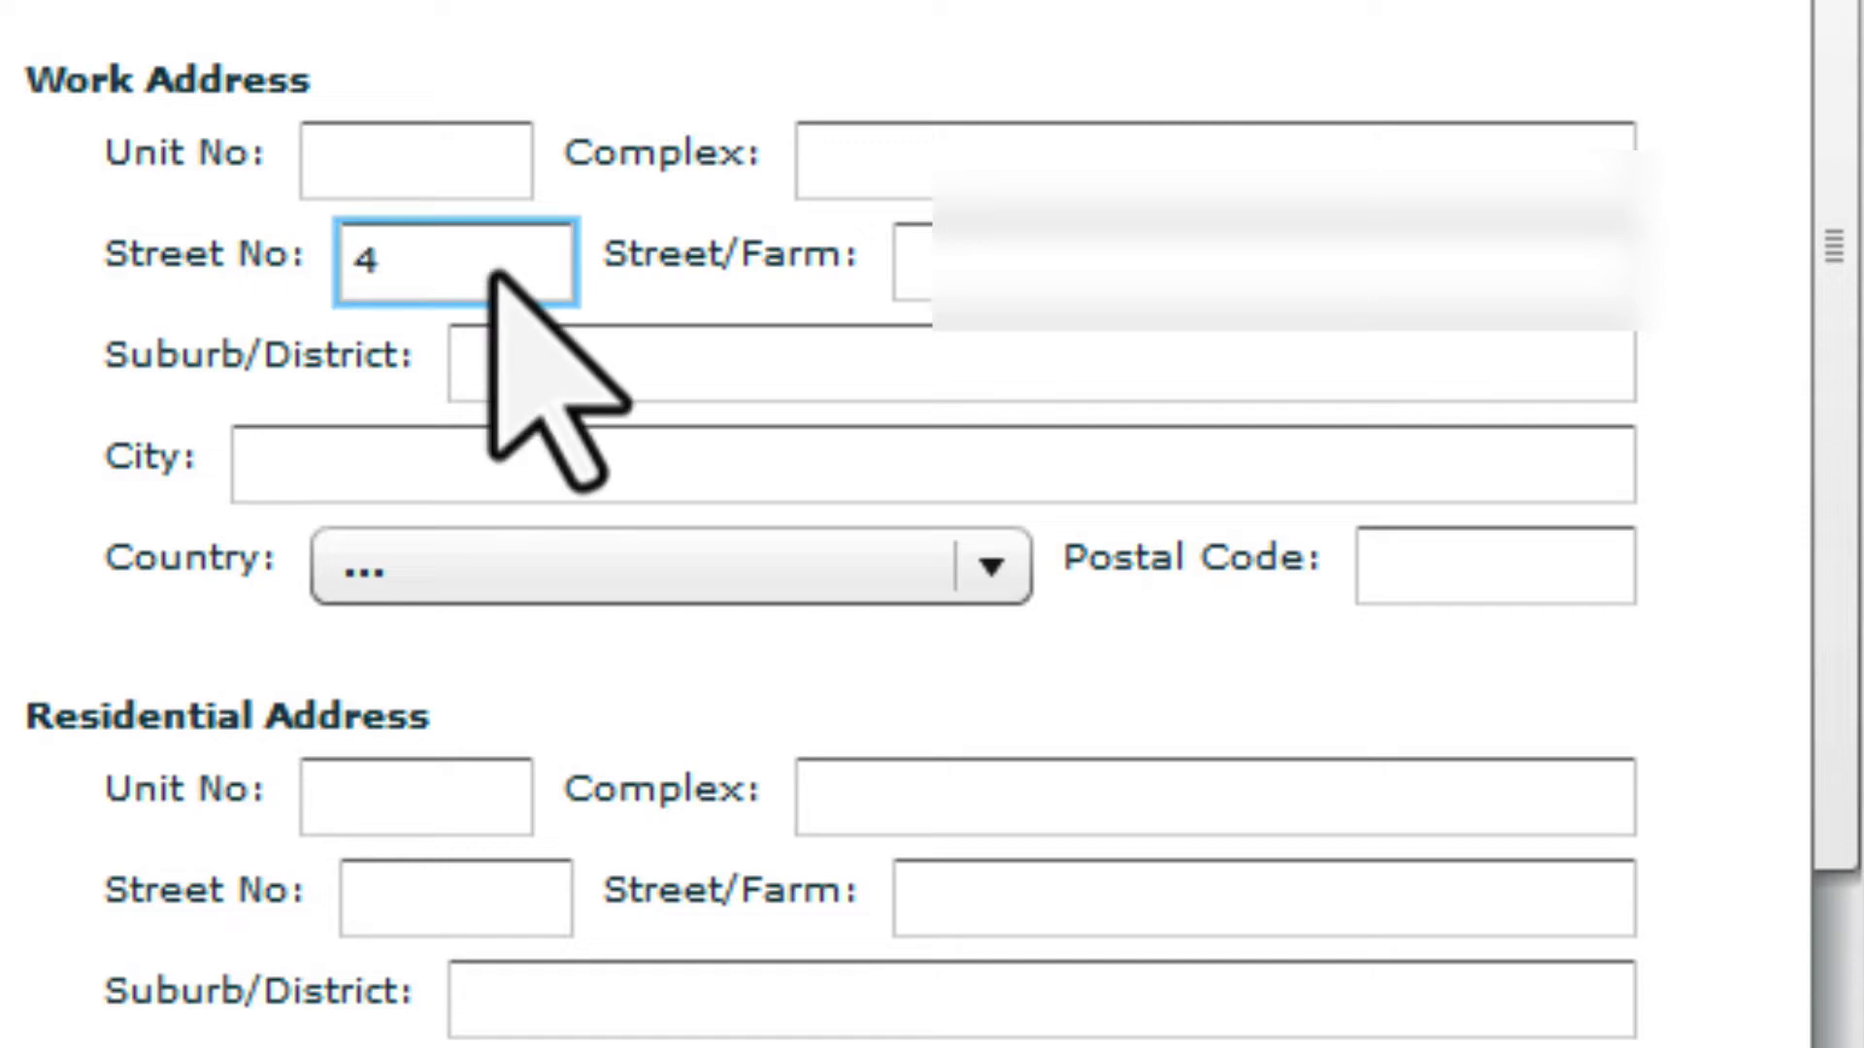
pyautogui.click(930, 254)
pyautogui.write('W')
pyautogui.click(879, 359)
pyautogui.write('C')
pyautogui.click(842, 482)
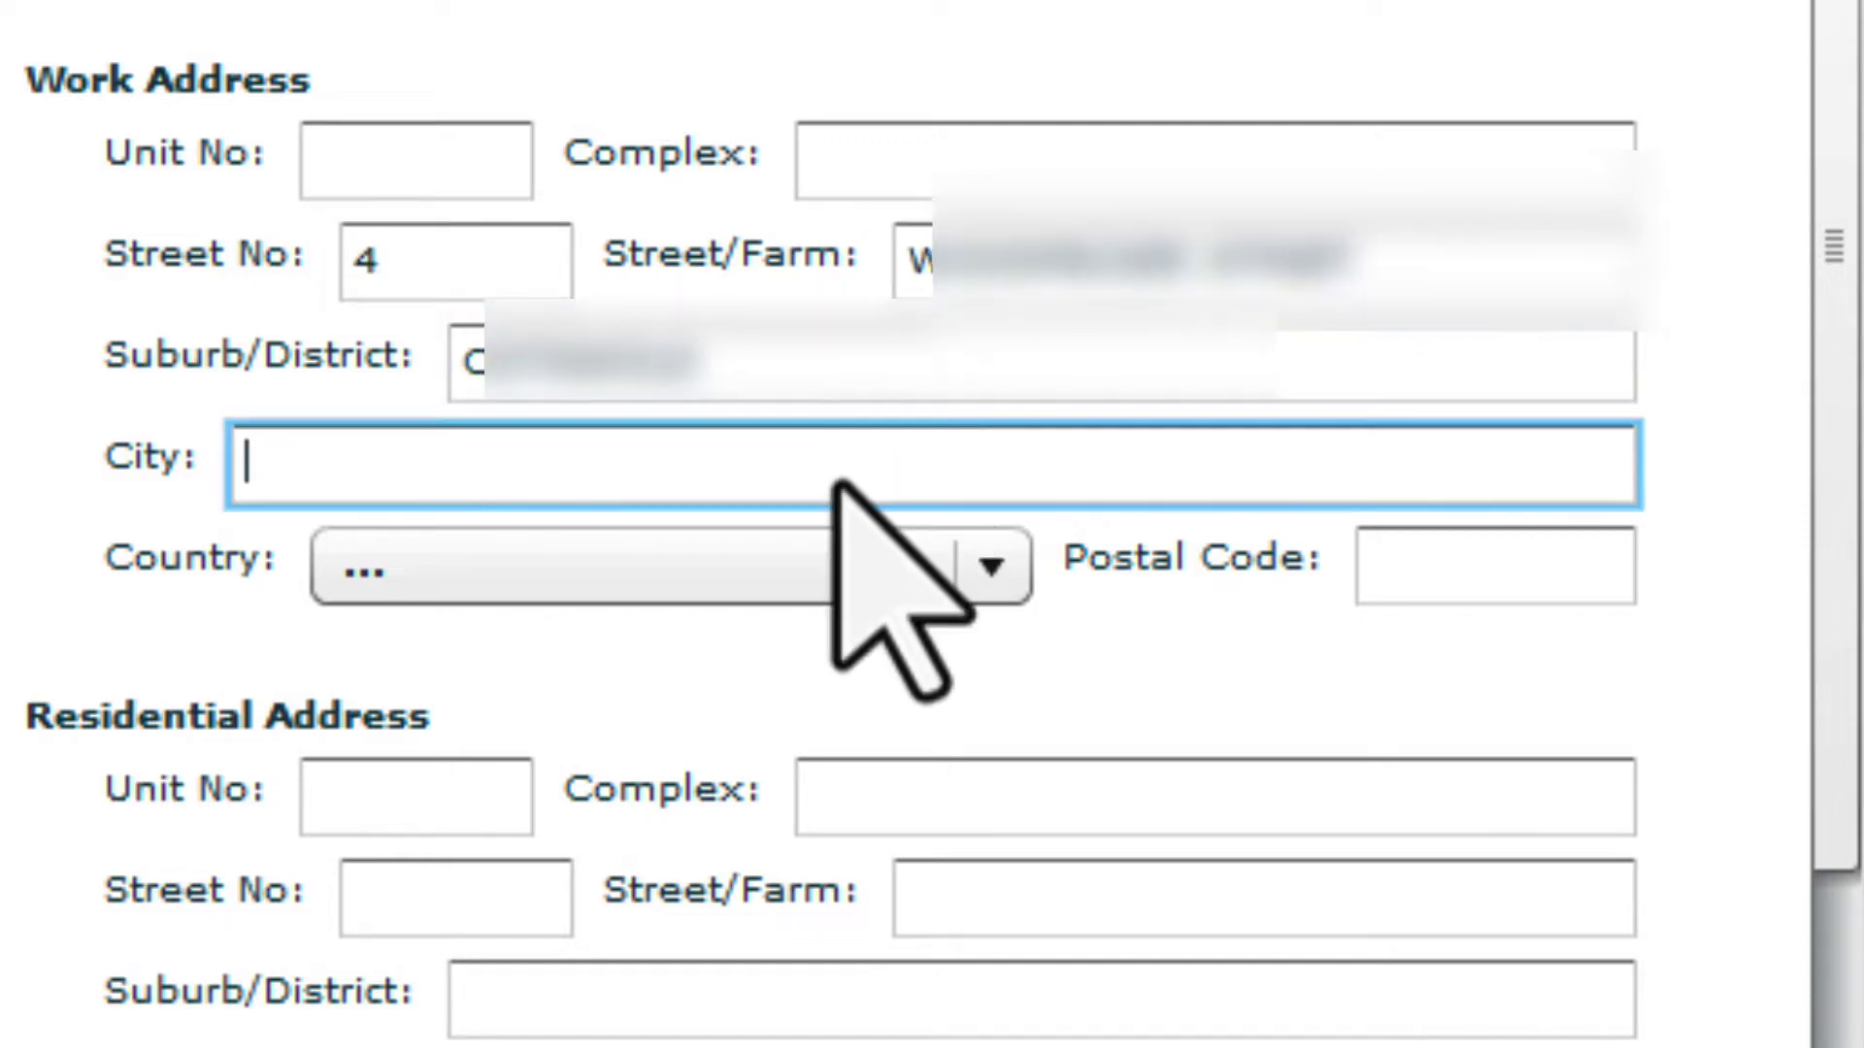
pyautogui.write('GQEBERHA')
pyautogui.click(990, 567)
pyautogui.click(874, 670)
pyautogui.click(1543, 553)
pyautogui.write('6070')
pyautogui.click(481, 912)
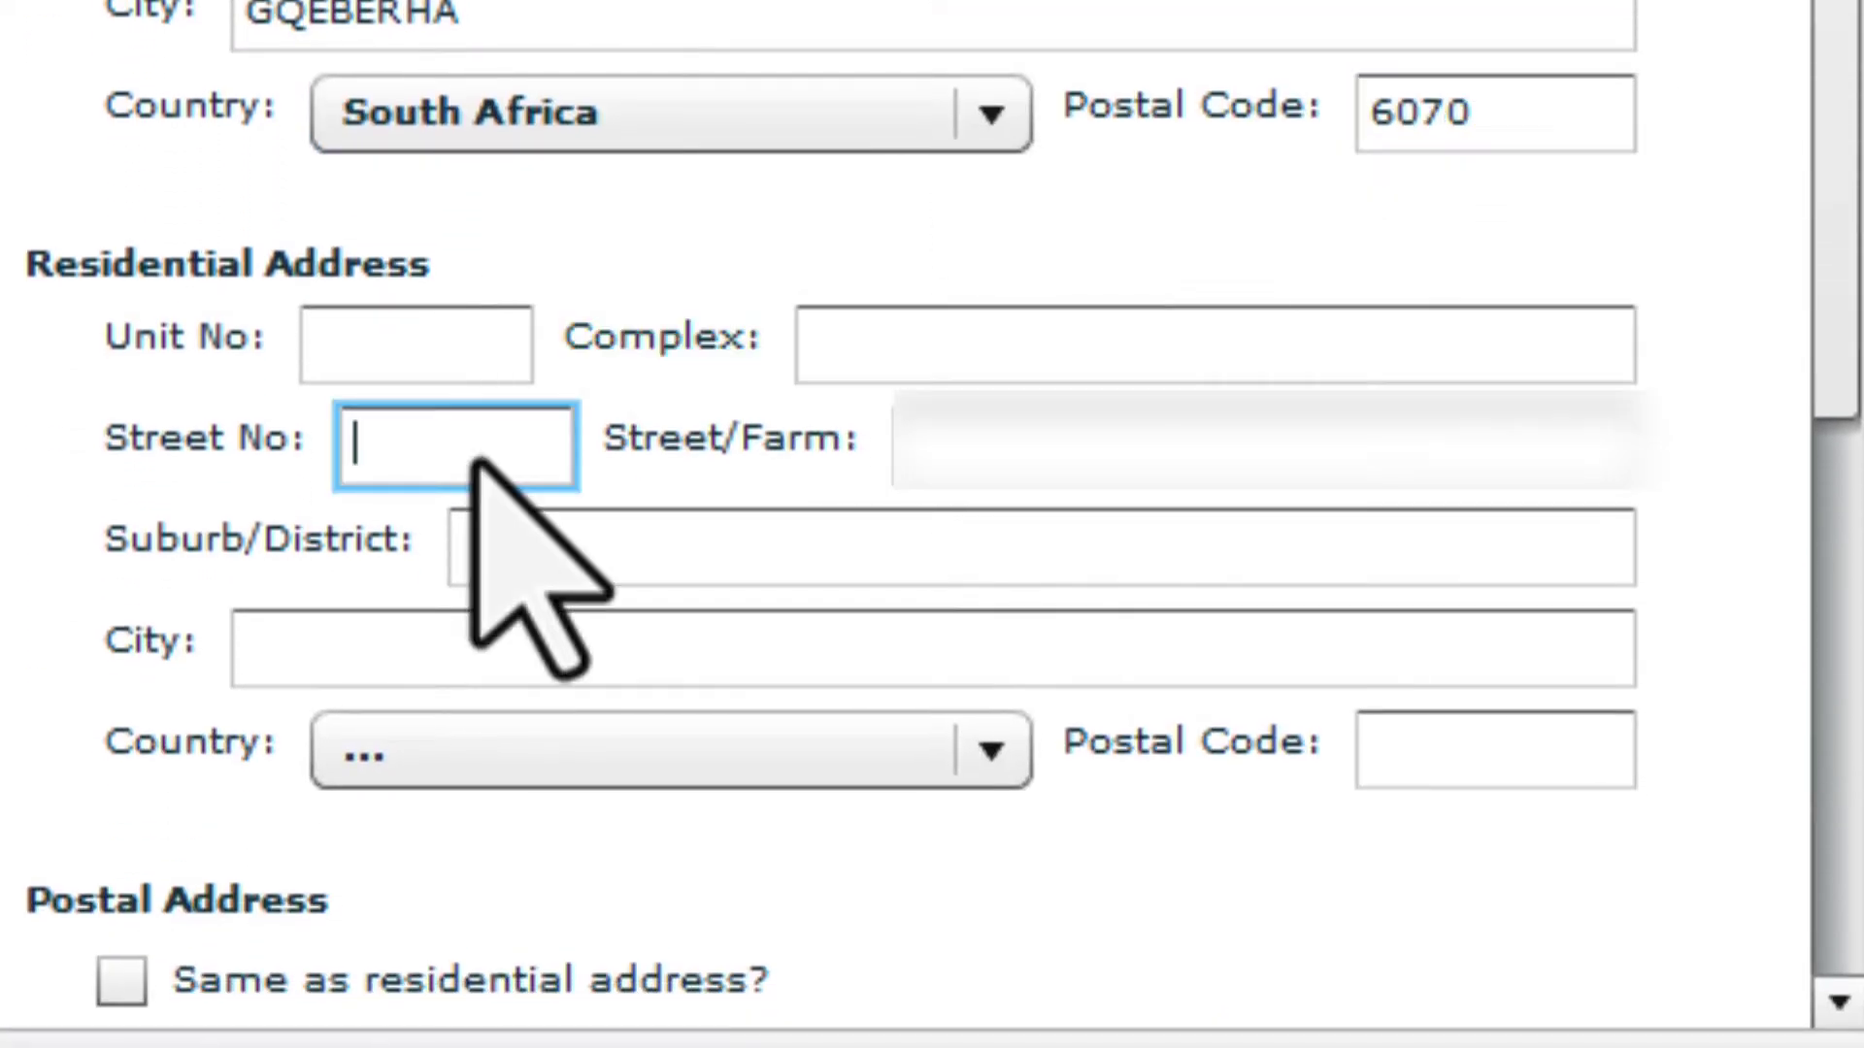
pyautogui.write('4')
# Fill in the residential address, with South Africa as the country
pyautogui.click(1116, 456)
pyautogui.click(861, 549)
pyautogui.write('GQEBERHA')
pyautogui.click(837, 649)
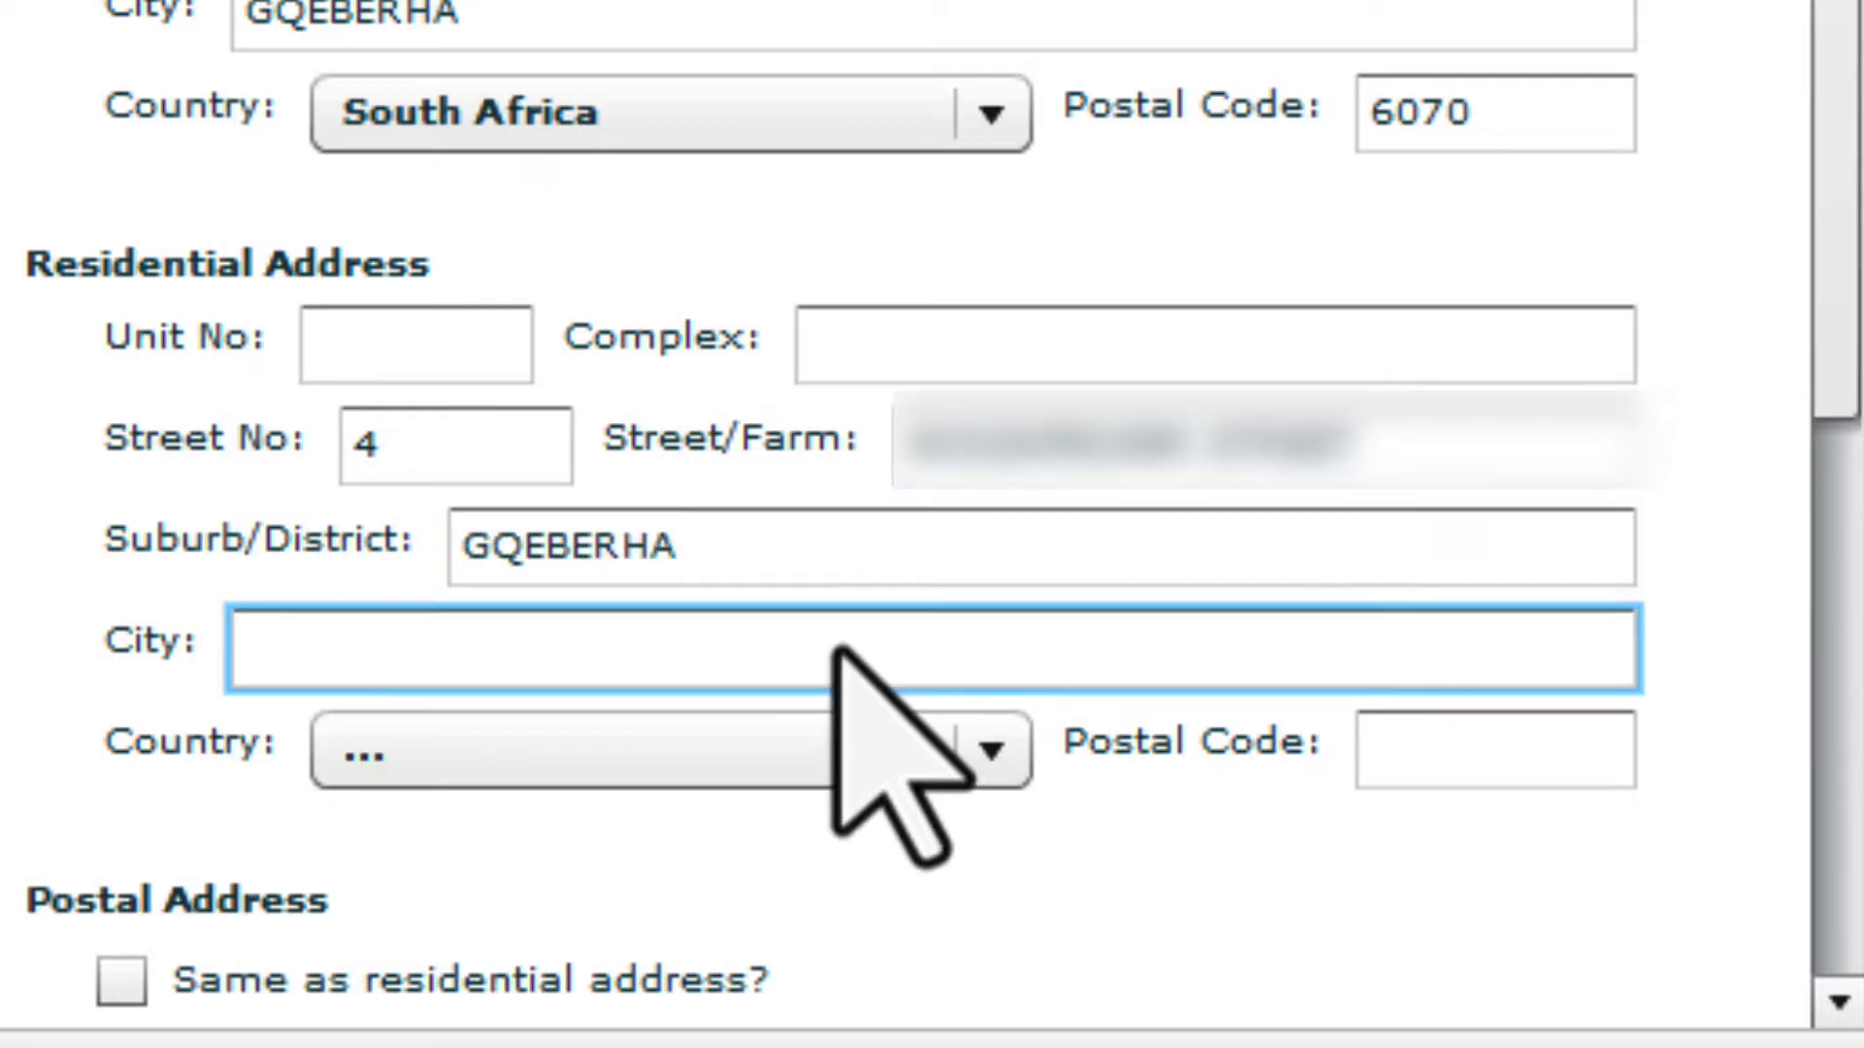
pyautogui.write('GQEBERHA')
pyautogui.click(840, 750)
pyautogui.click(834, 894)
pyautogui.click(1443, 752)
pyautogui.write('6045')
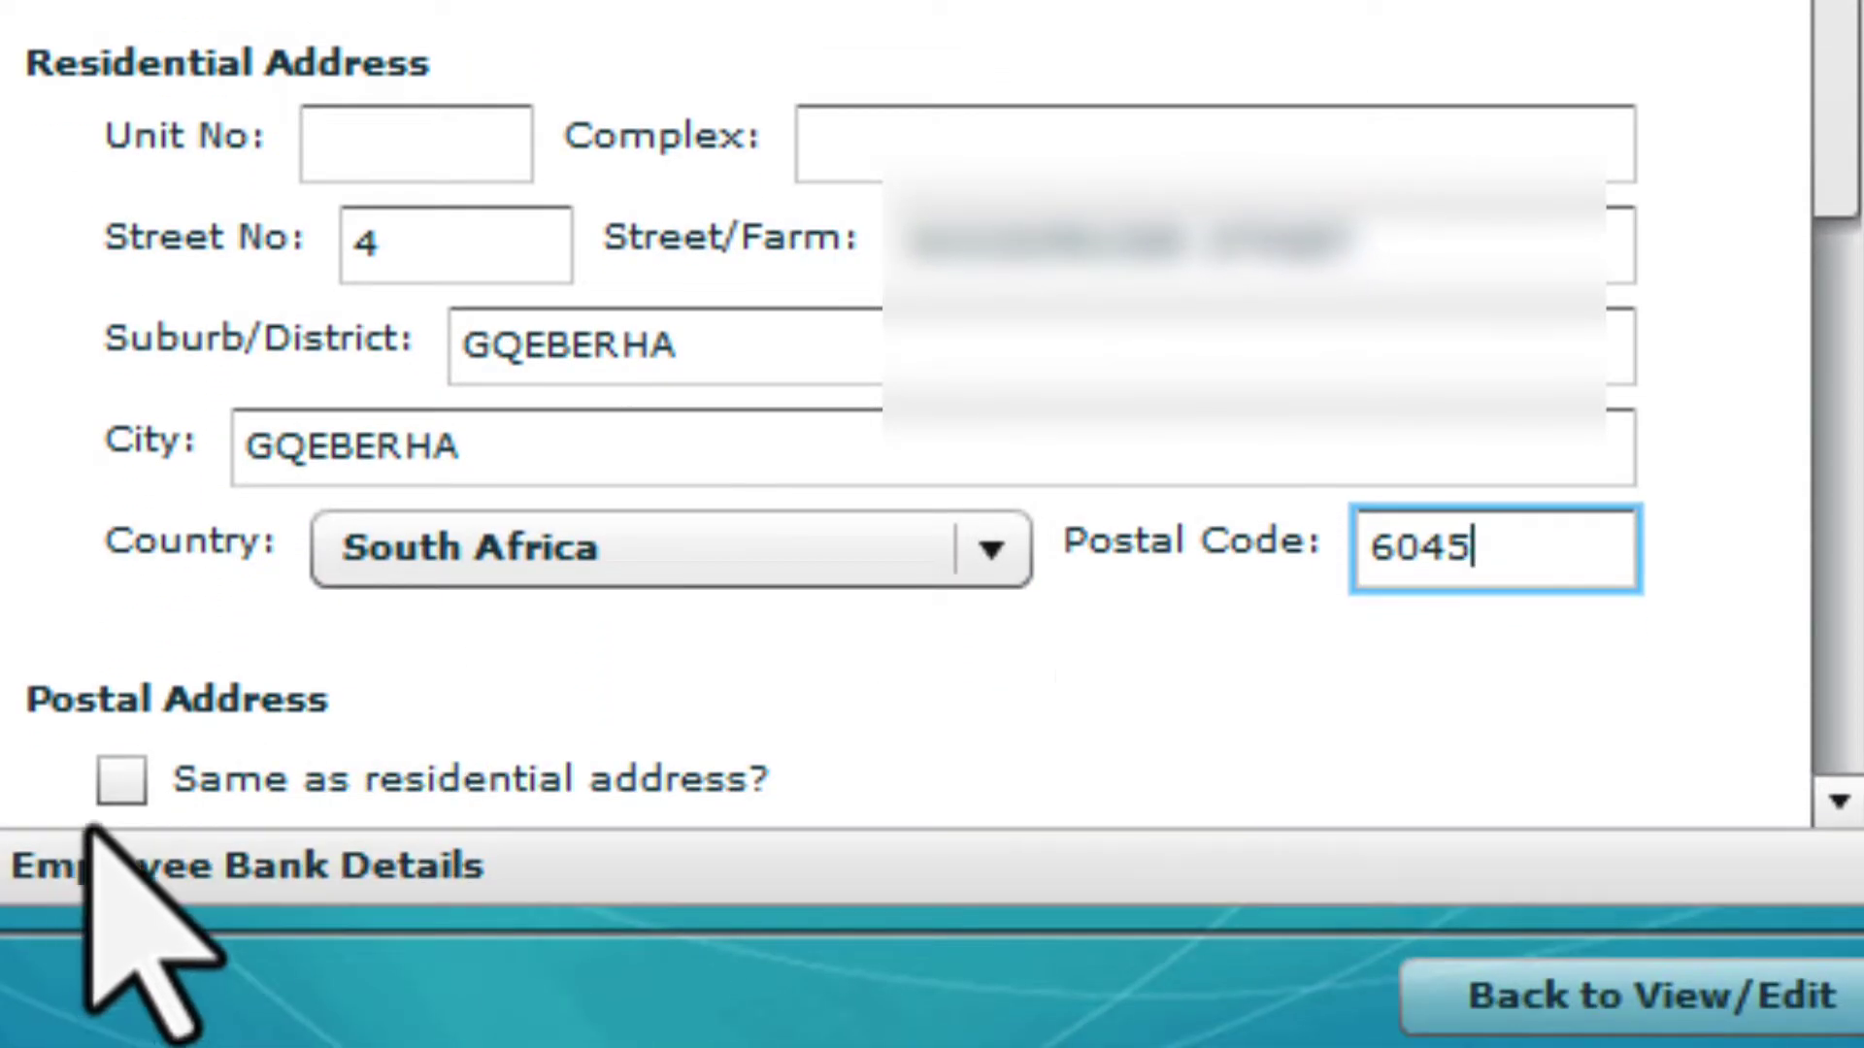
# Make the postal address the same as the residential address and continue to bank details
pyautogui.click(121, 779)
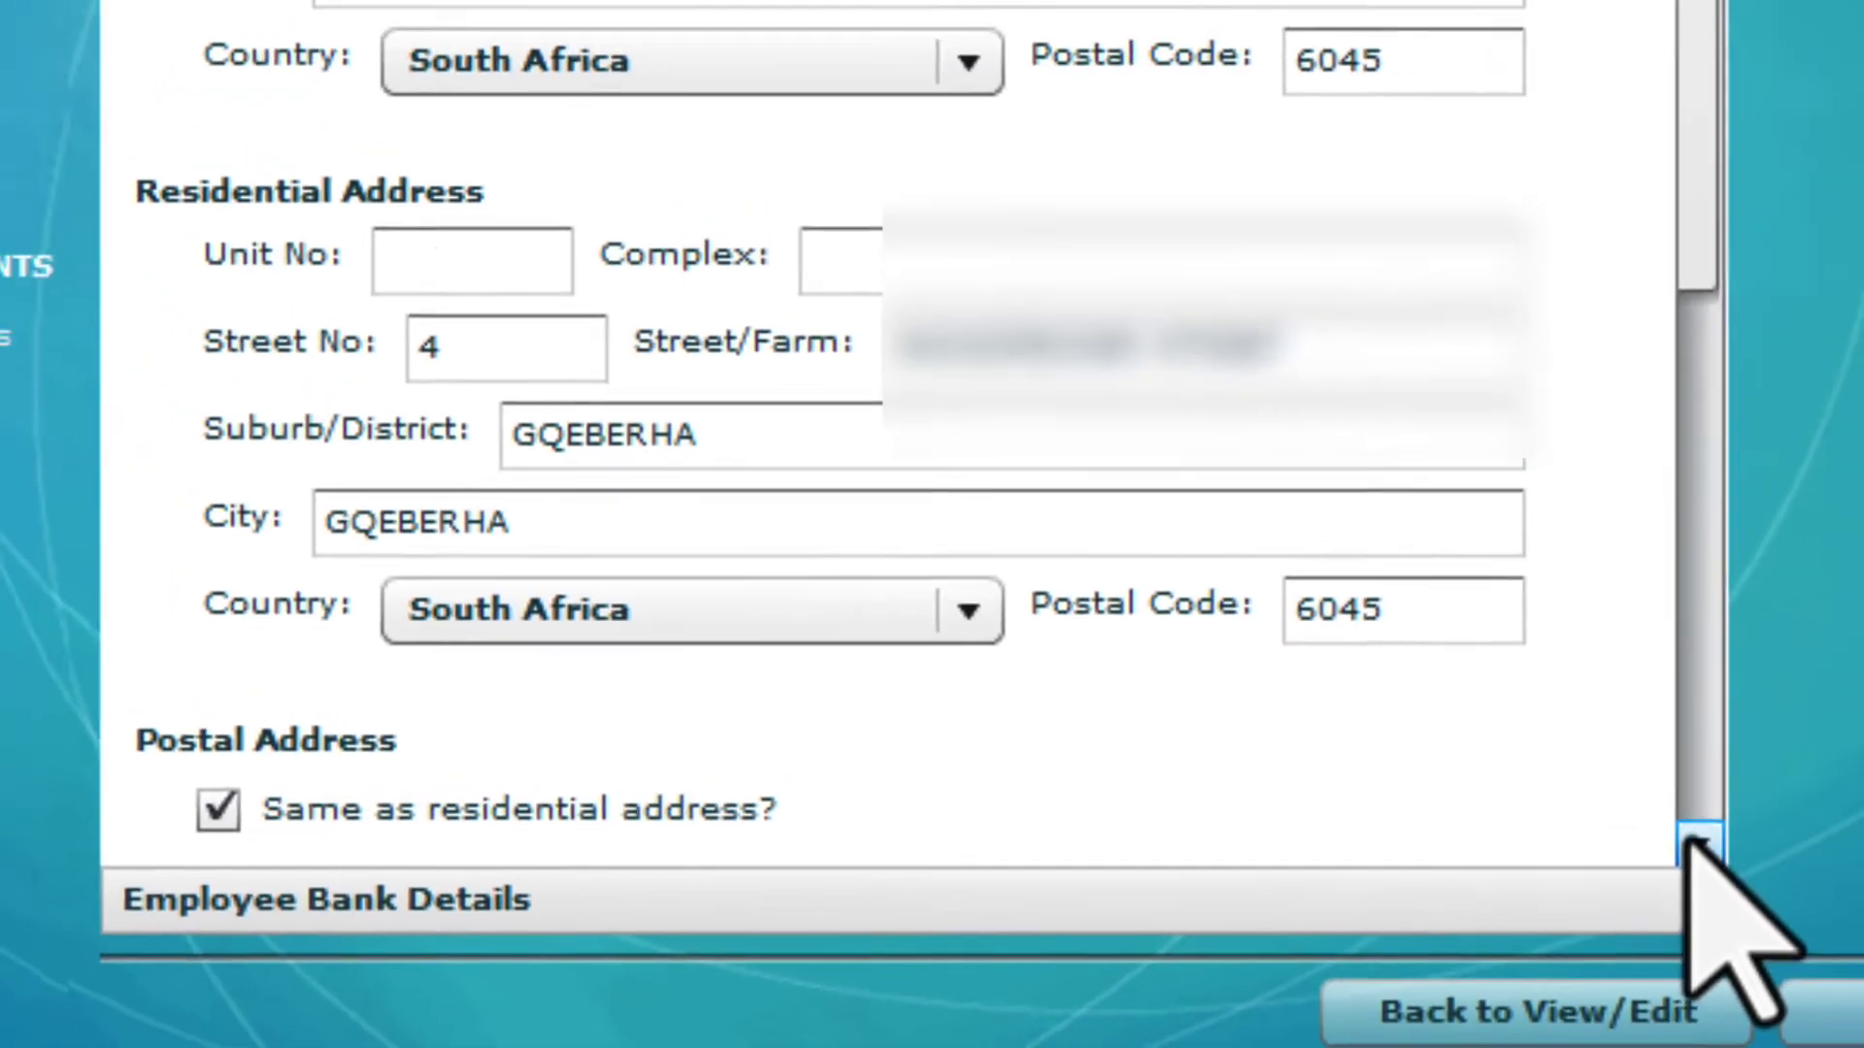
pyautogui.click(1838, 802)
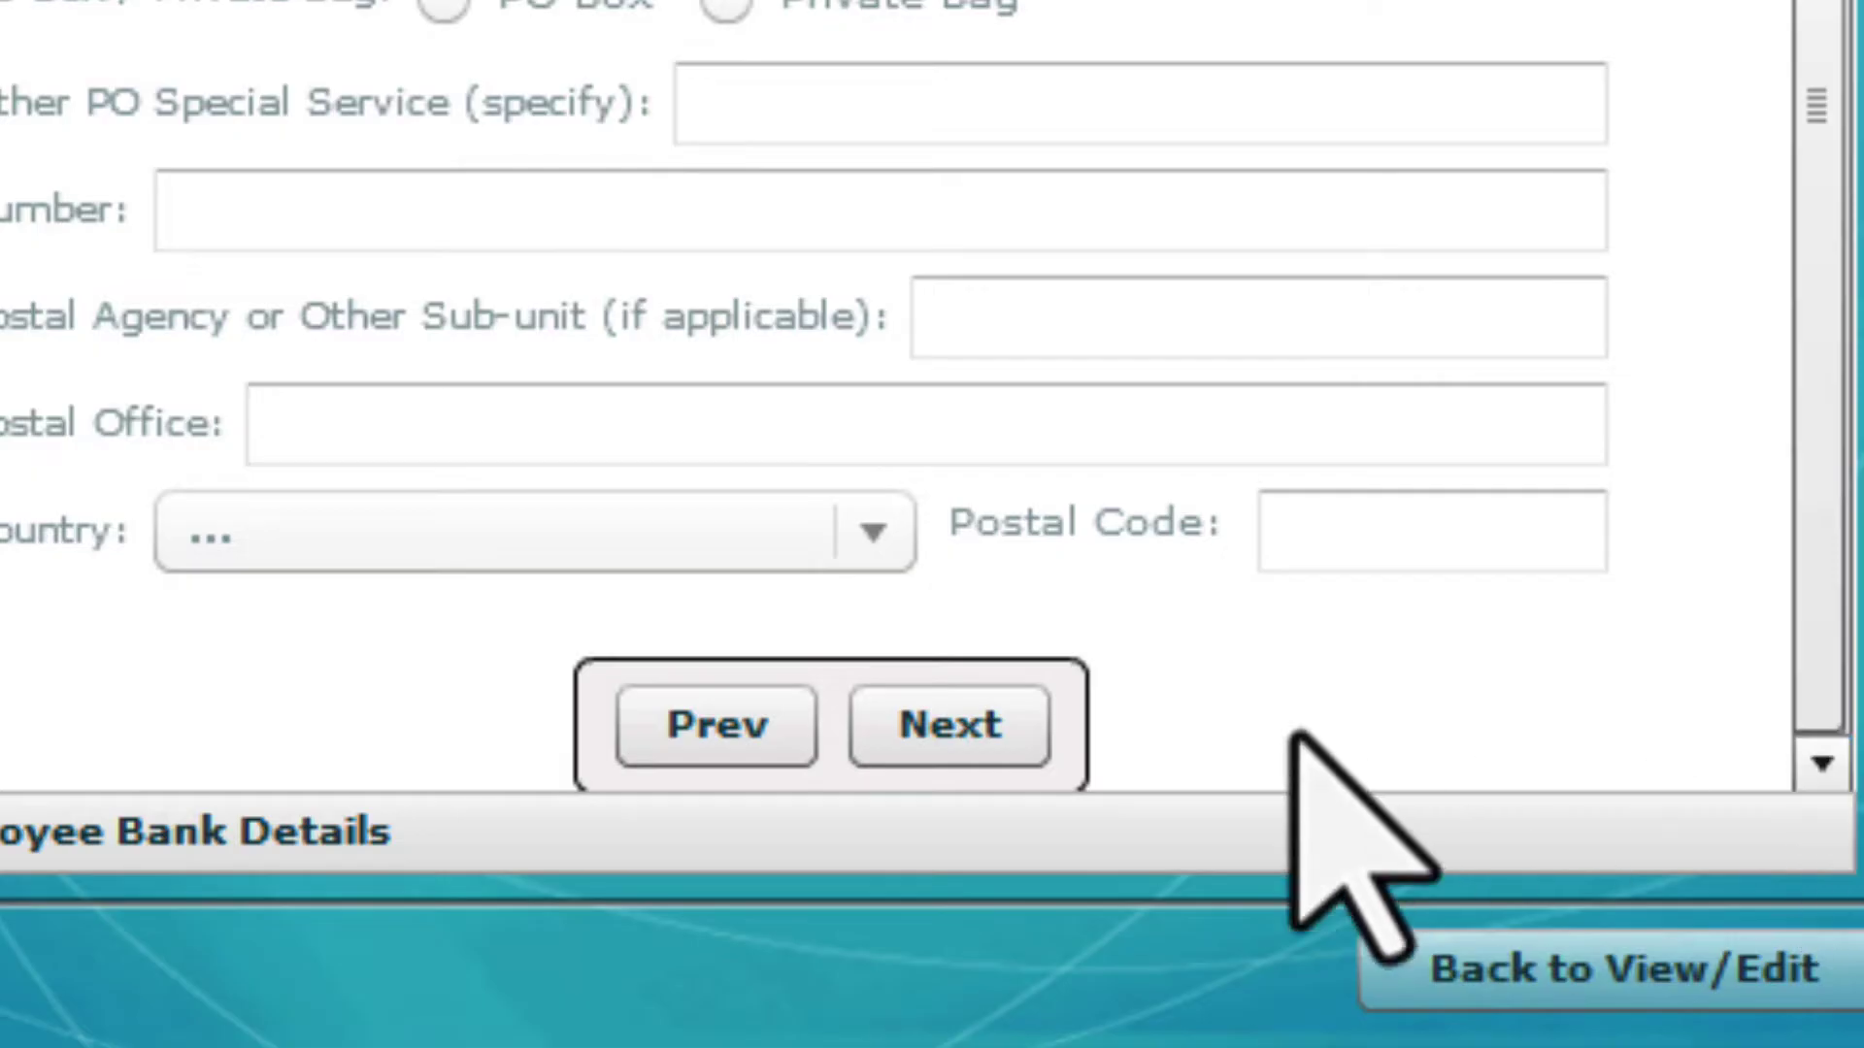
pyautogui.click(970, 734)
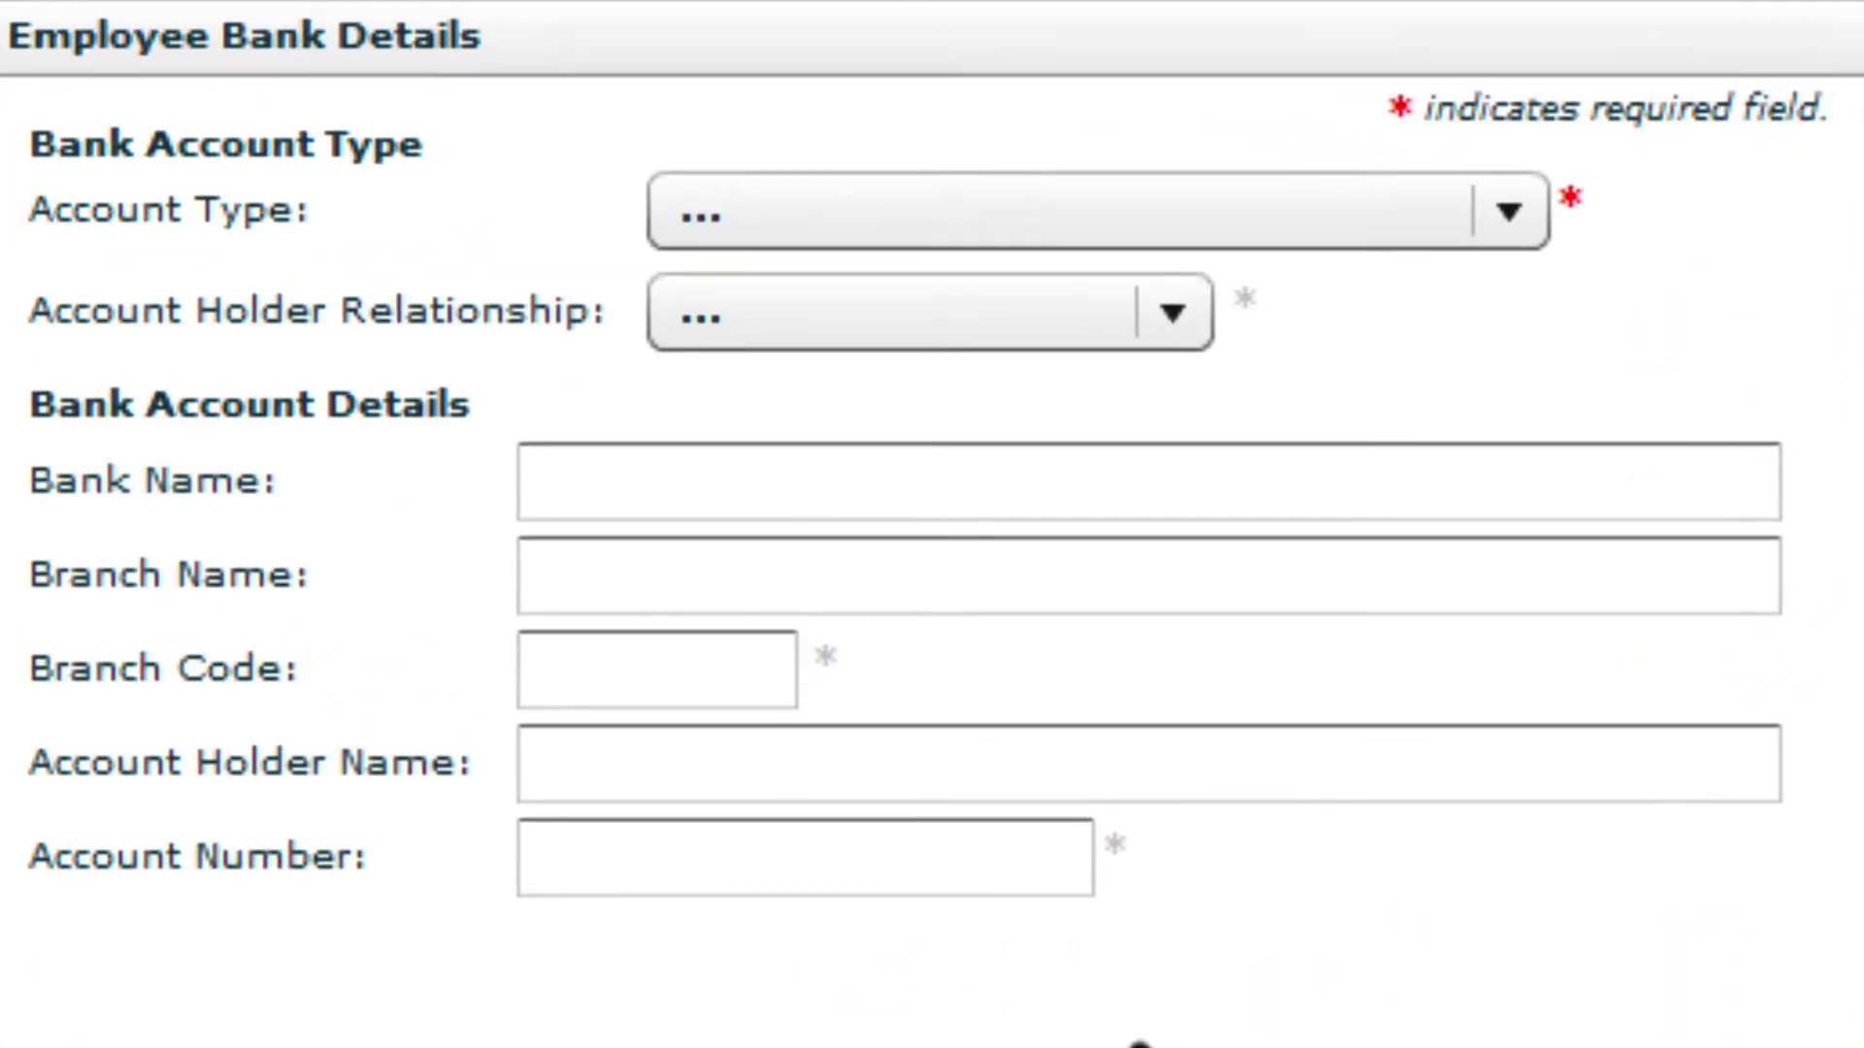
# Set the account type to Not Paid Electronically and save the new employee
pyautogui.click(1511, 216)
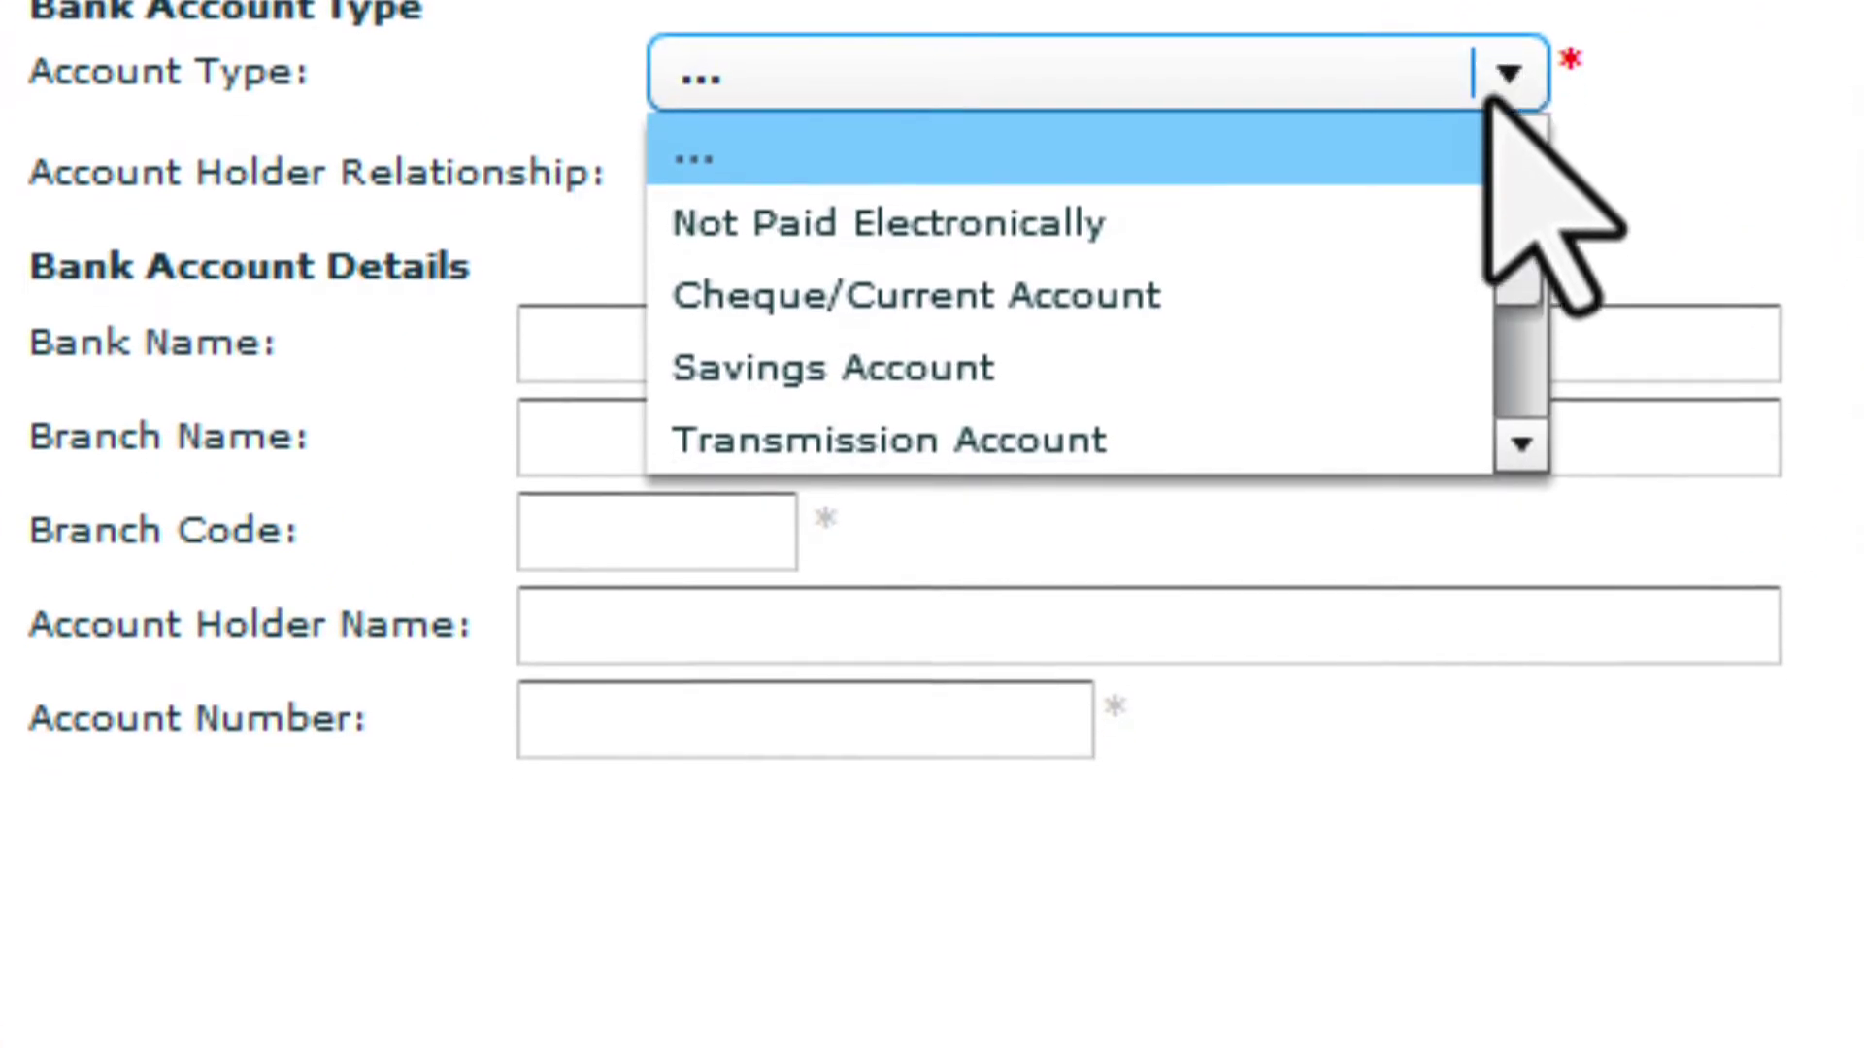
pyautogui.click(1253, 361)
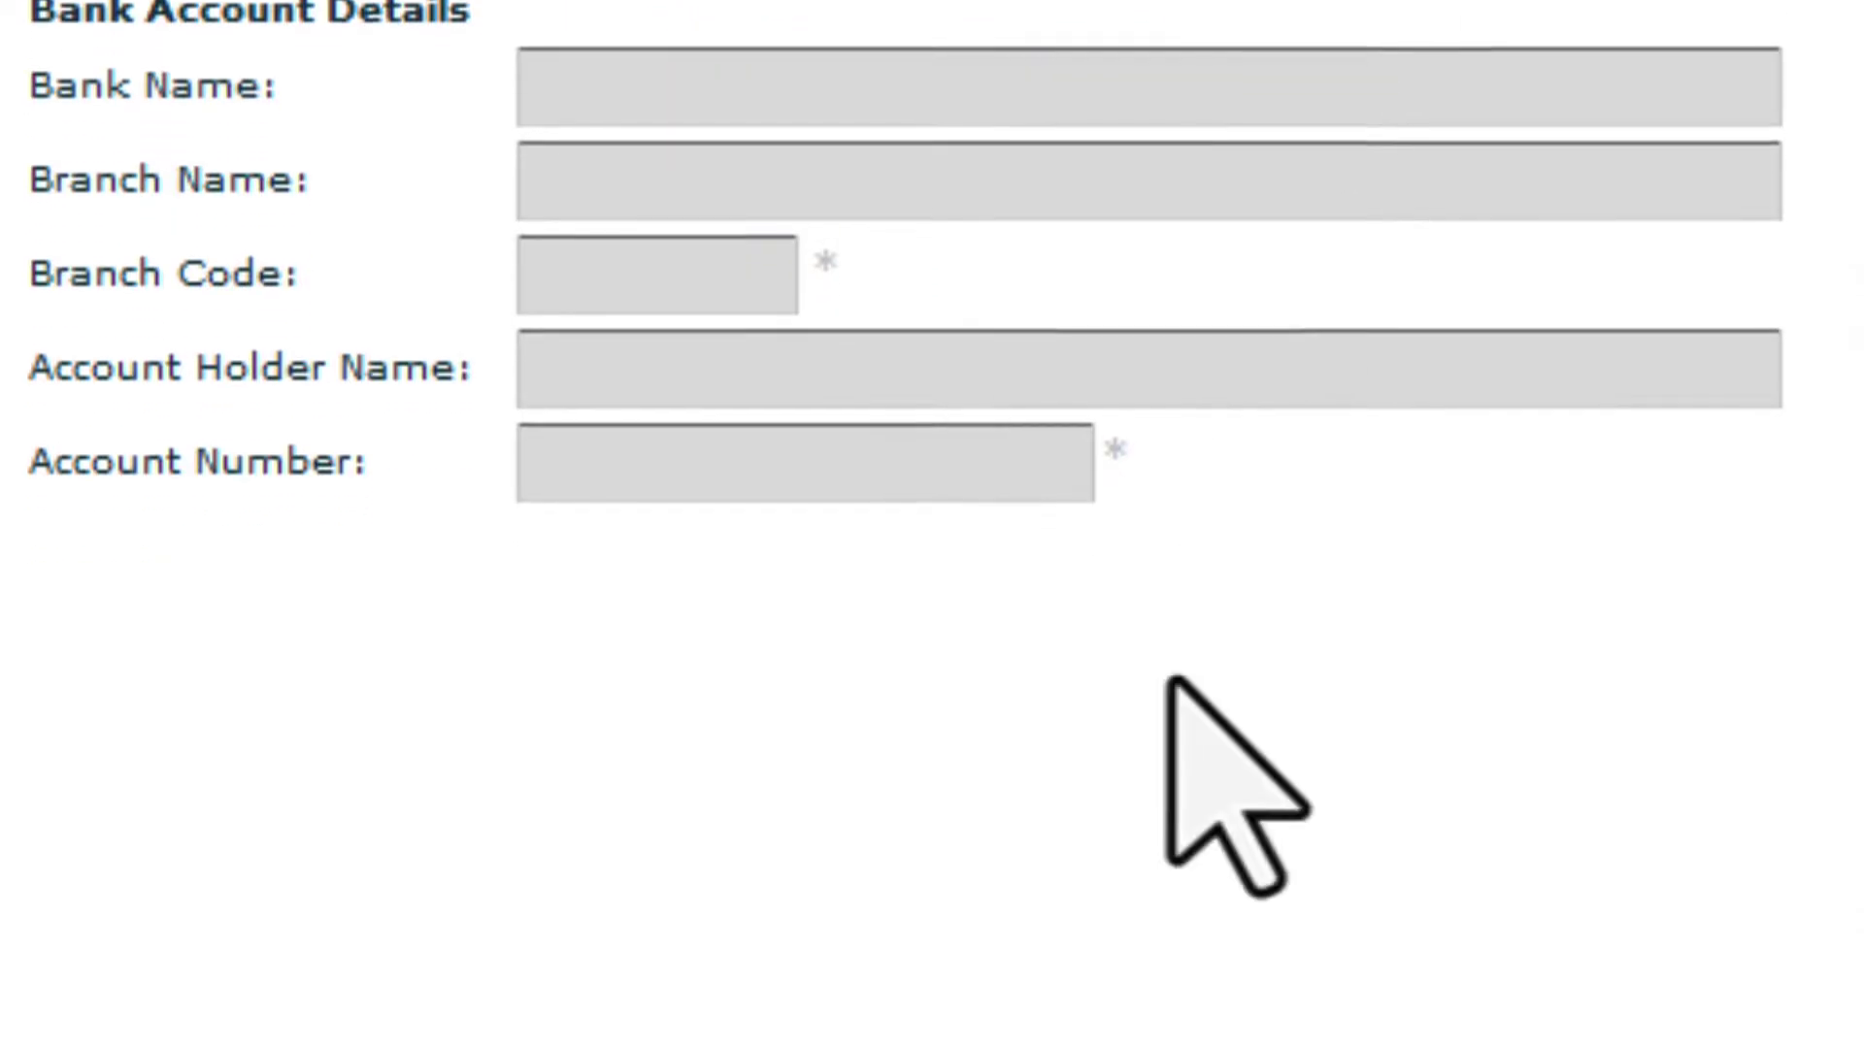
pyautogui.click(1050, 627)
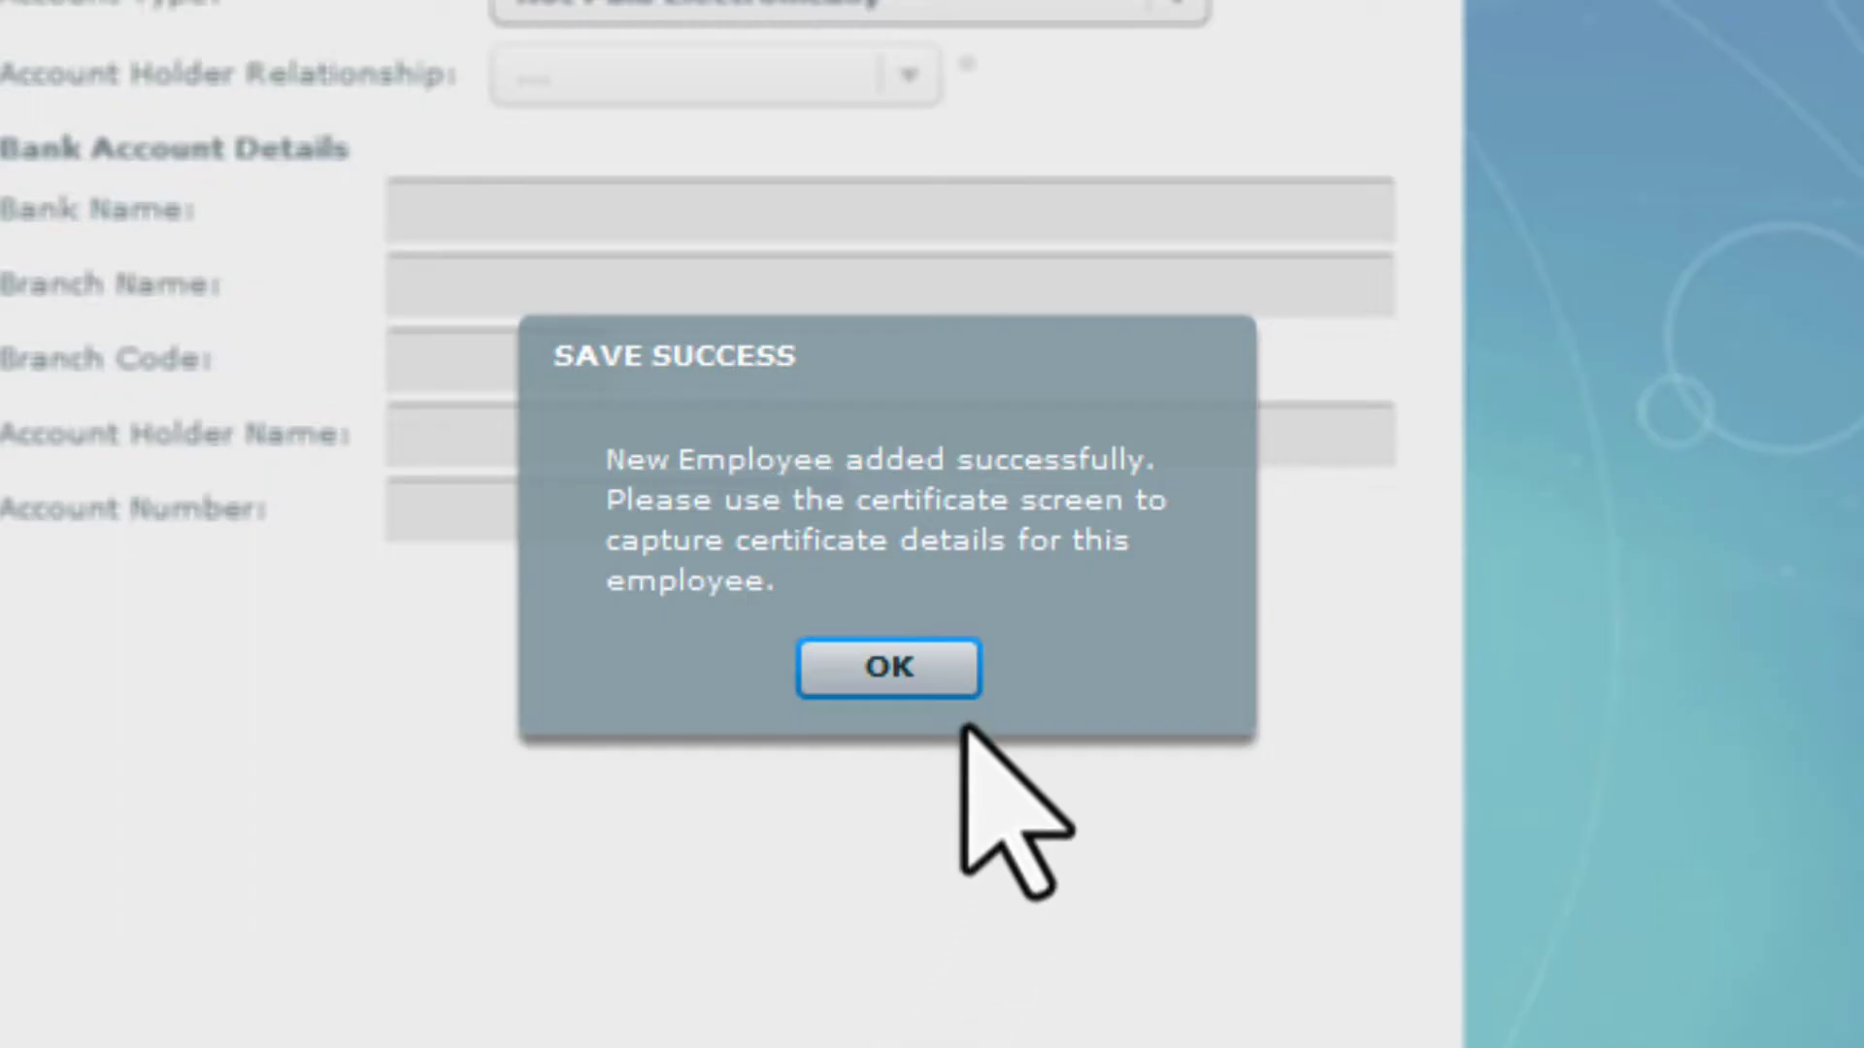
pyautogui.click(937, 666)
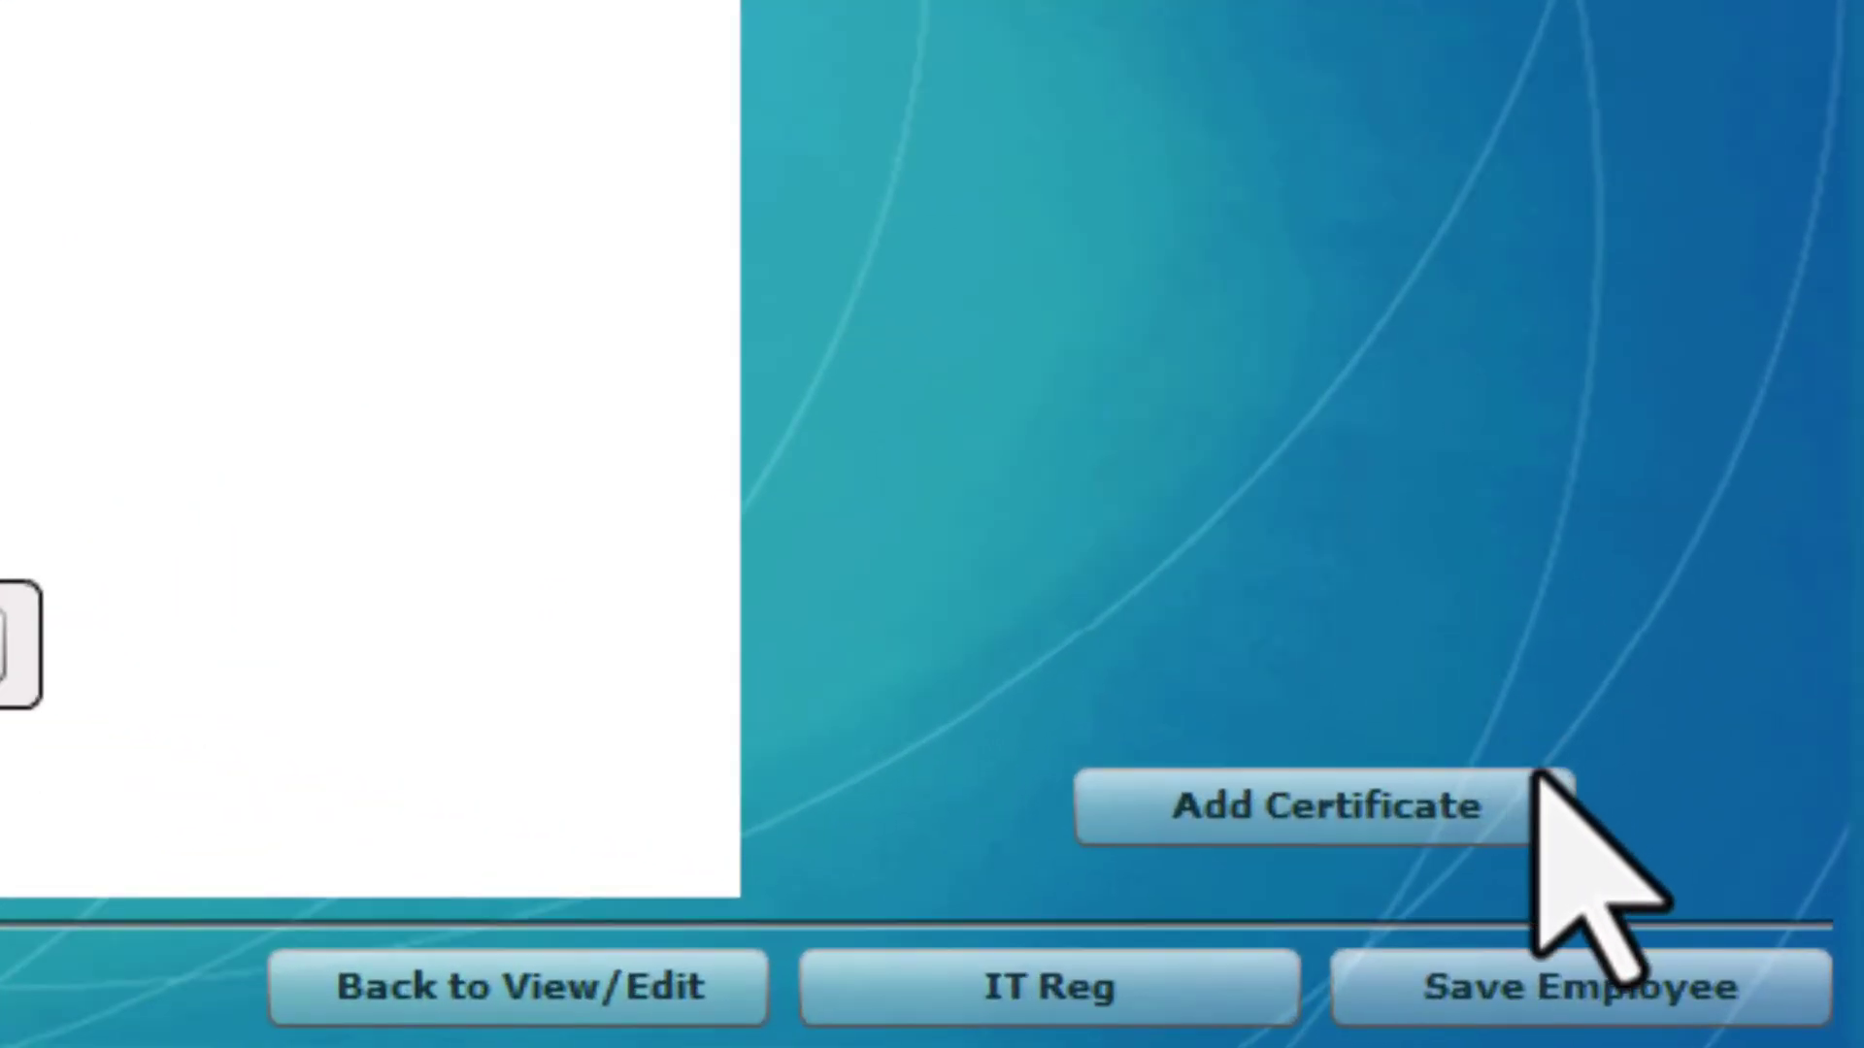
# Add a certificate with transaction year 2023, period 08, type IT3(a), assessment year 2023
pyautogui.click(1540, 924)
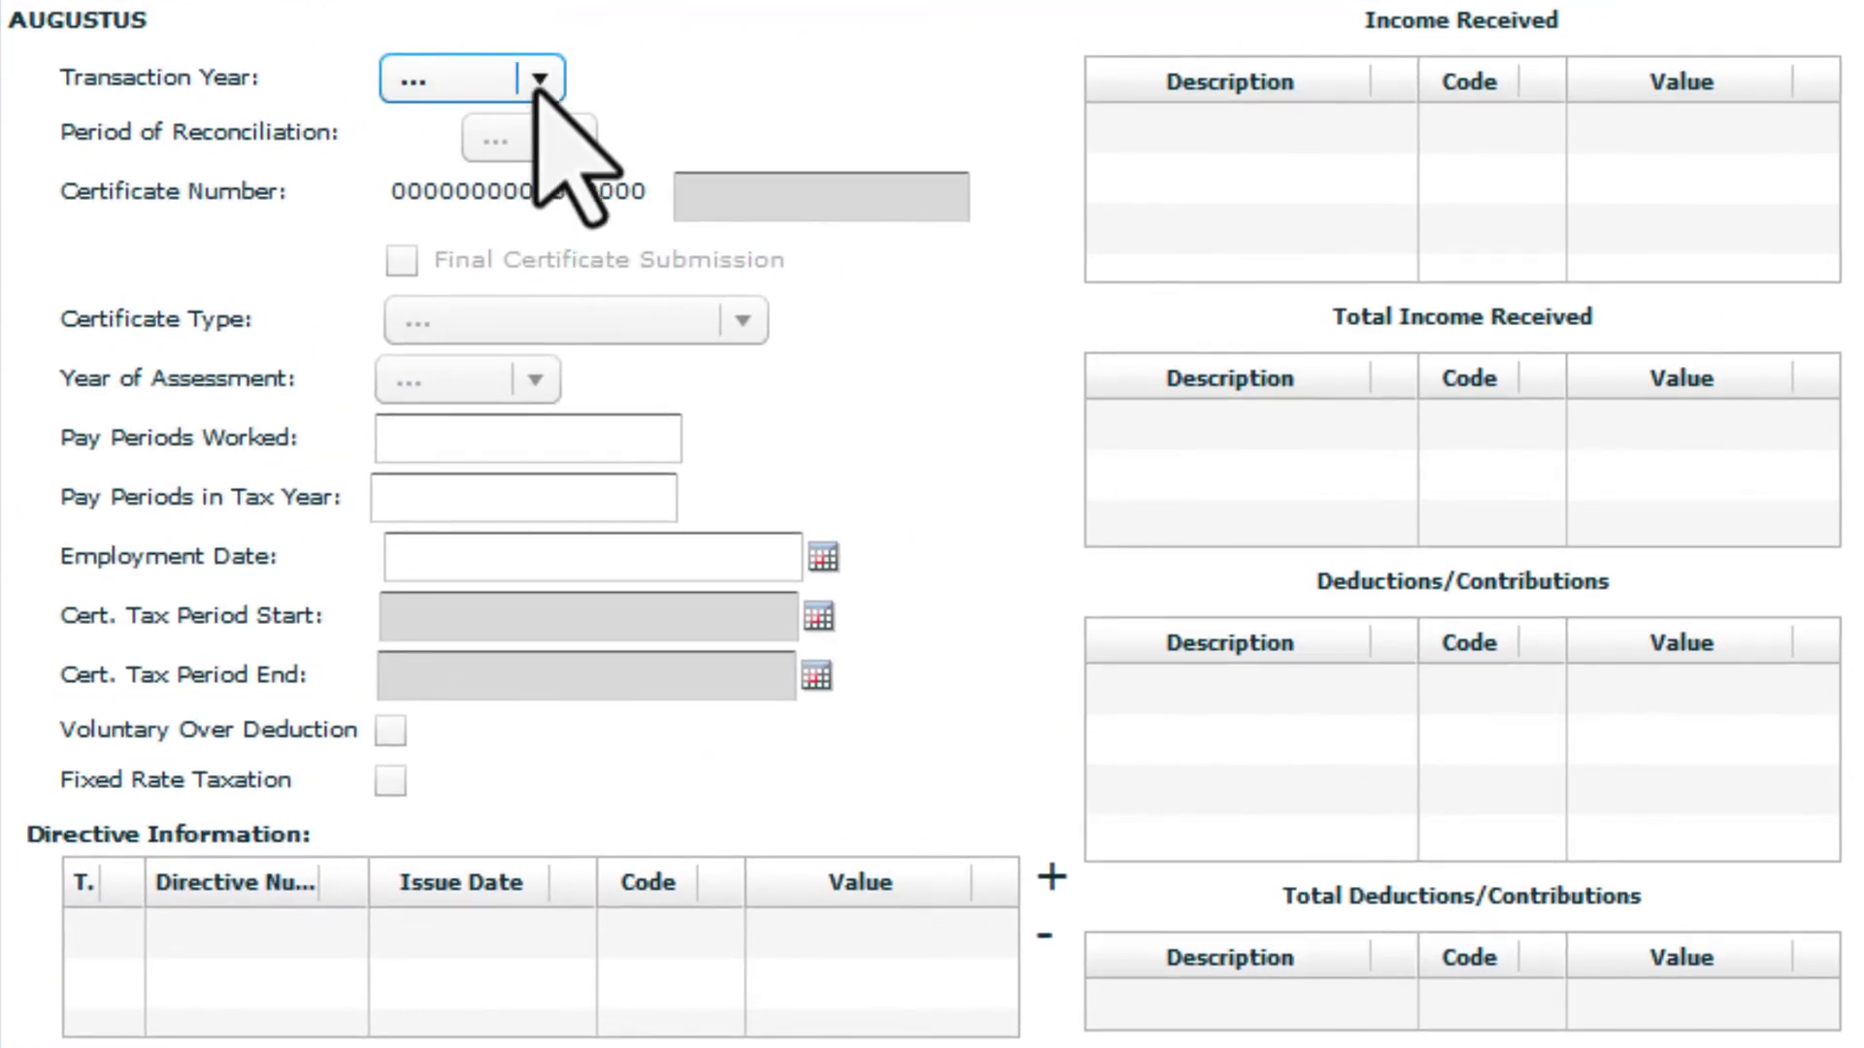
pyautogui.click(540, 79)
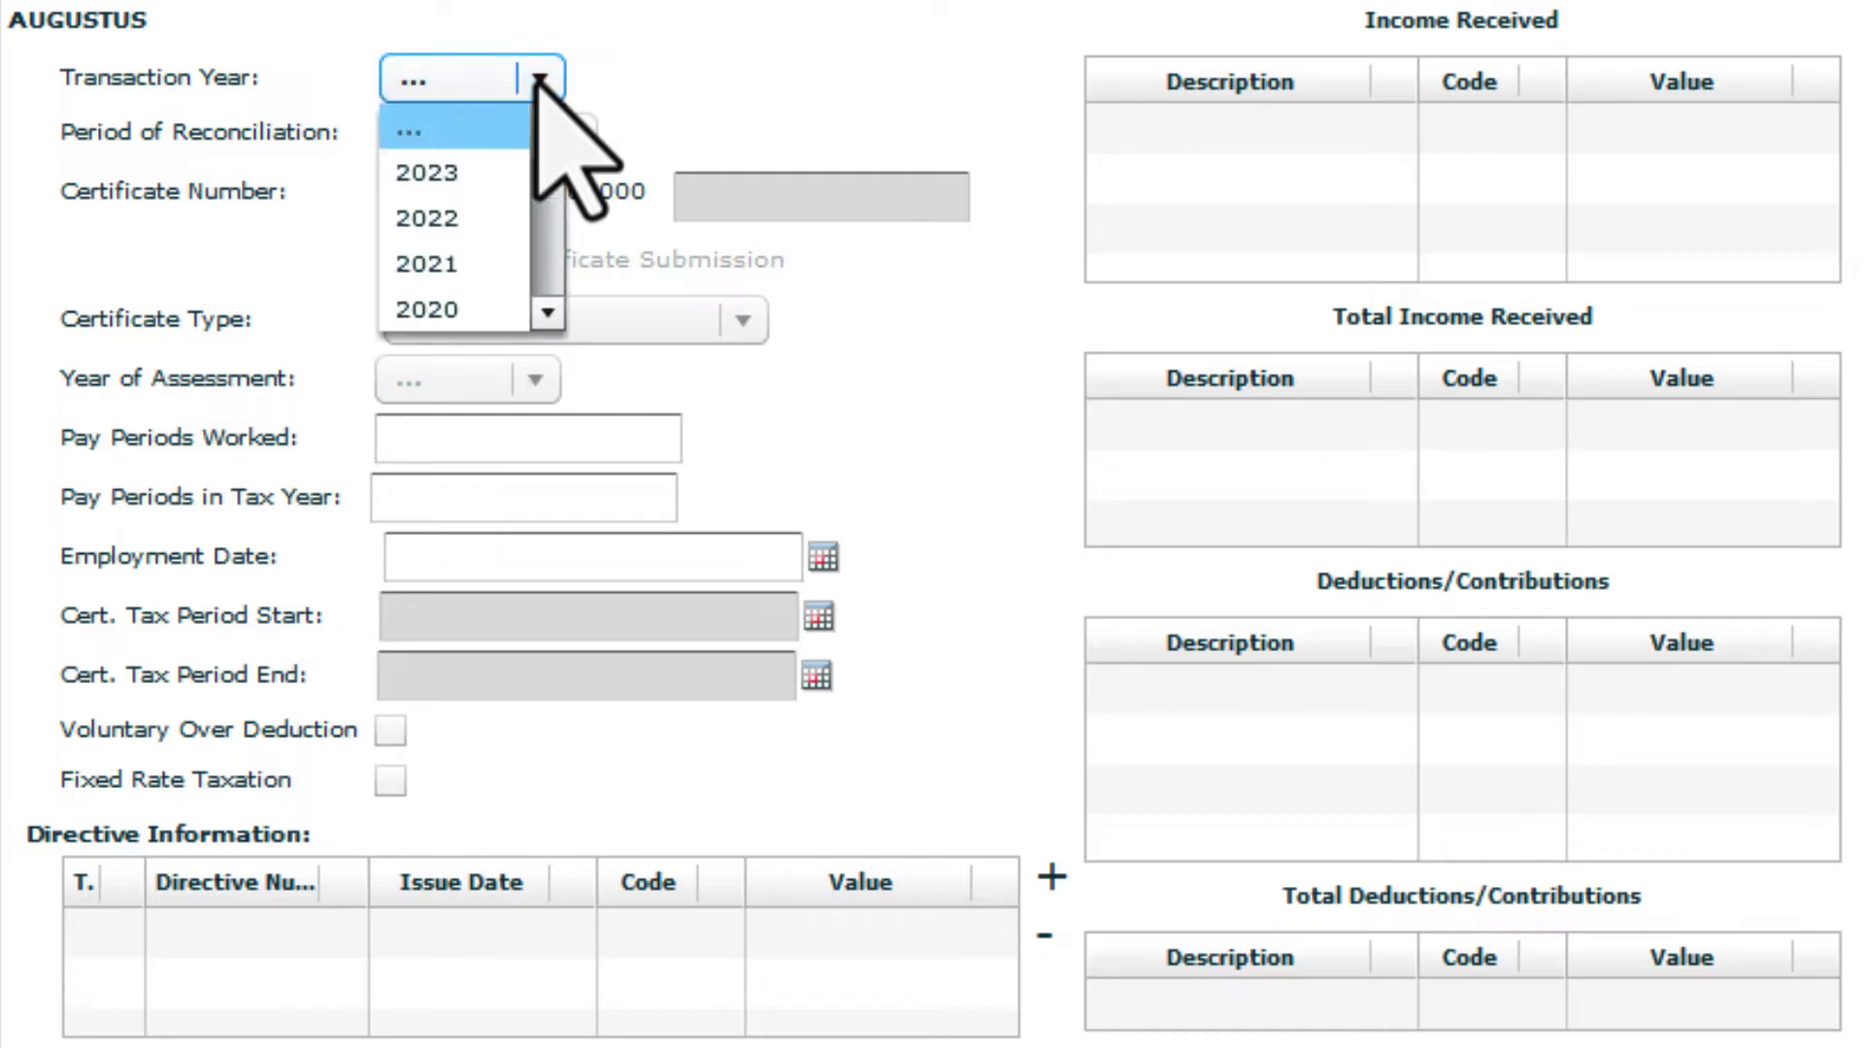
pyautogui.click(512, 175)
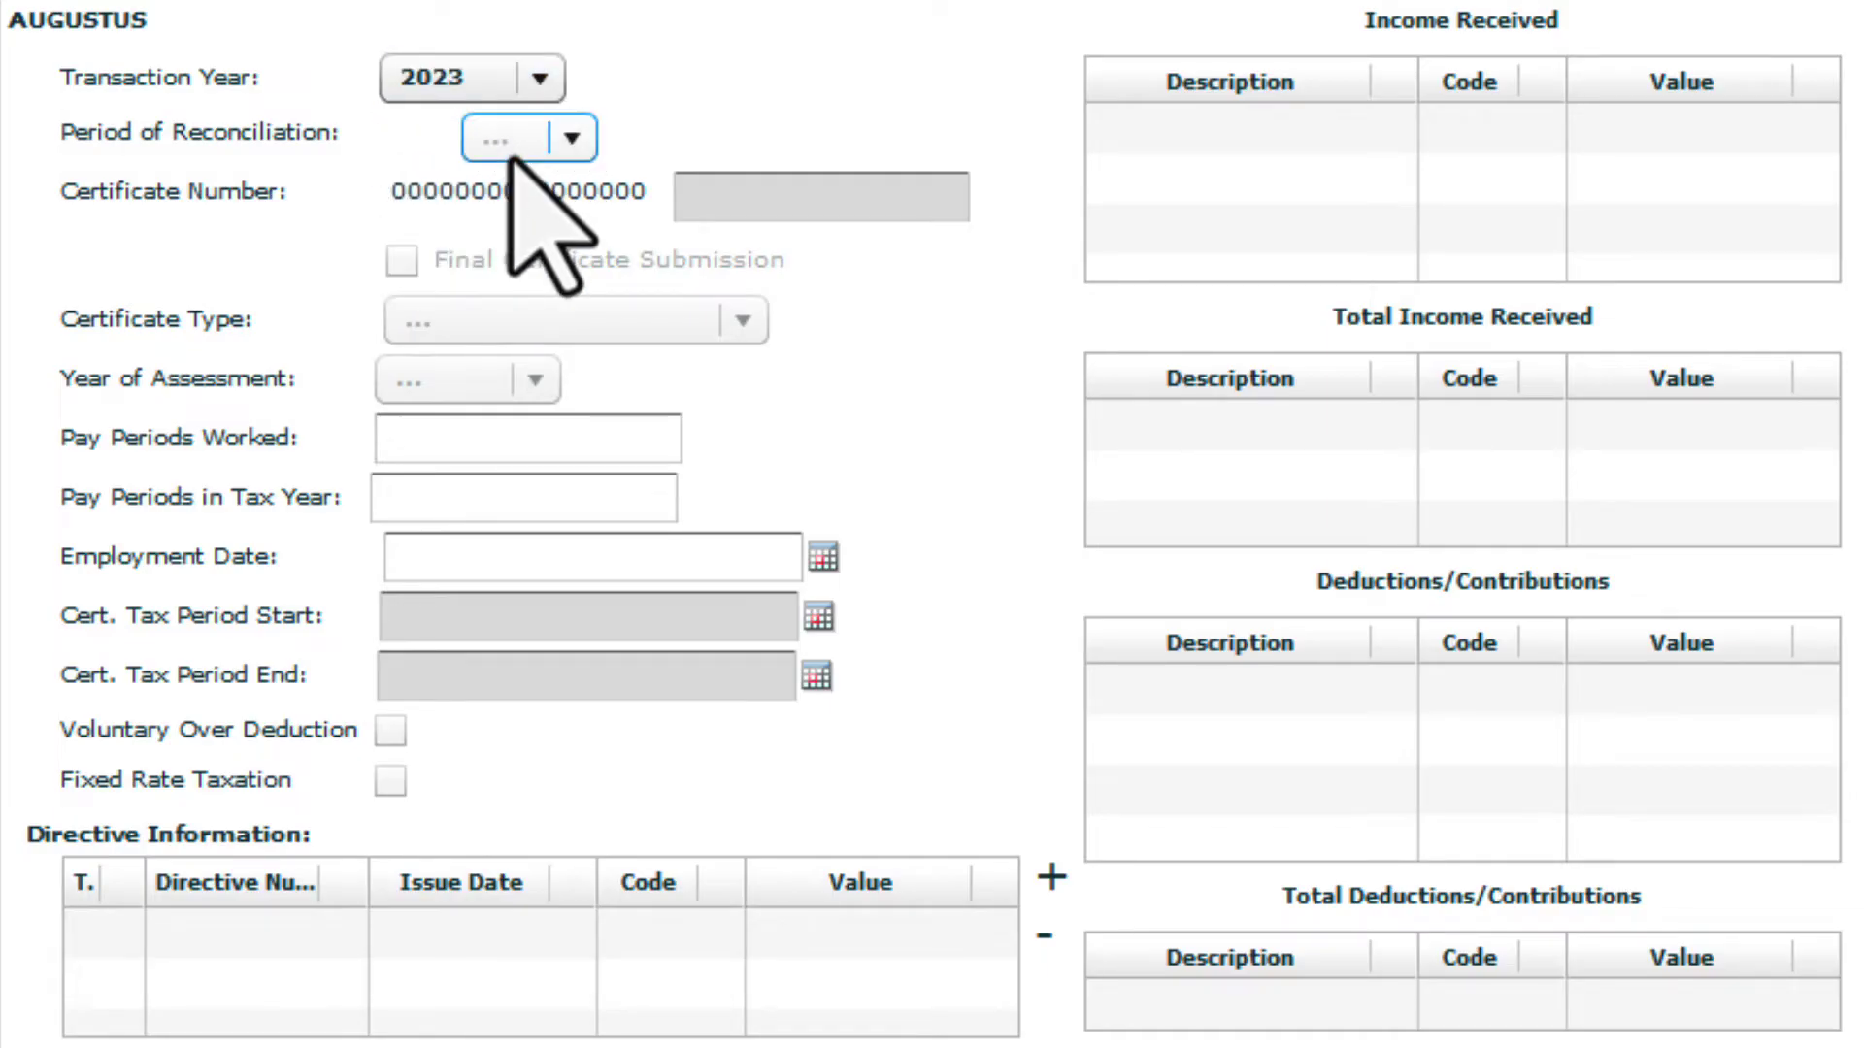
pyautogui.click(585, 144)
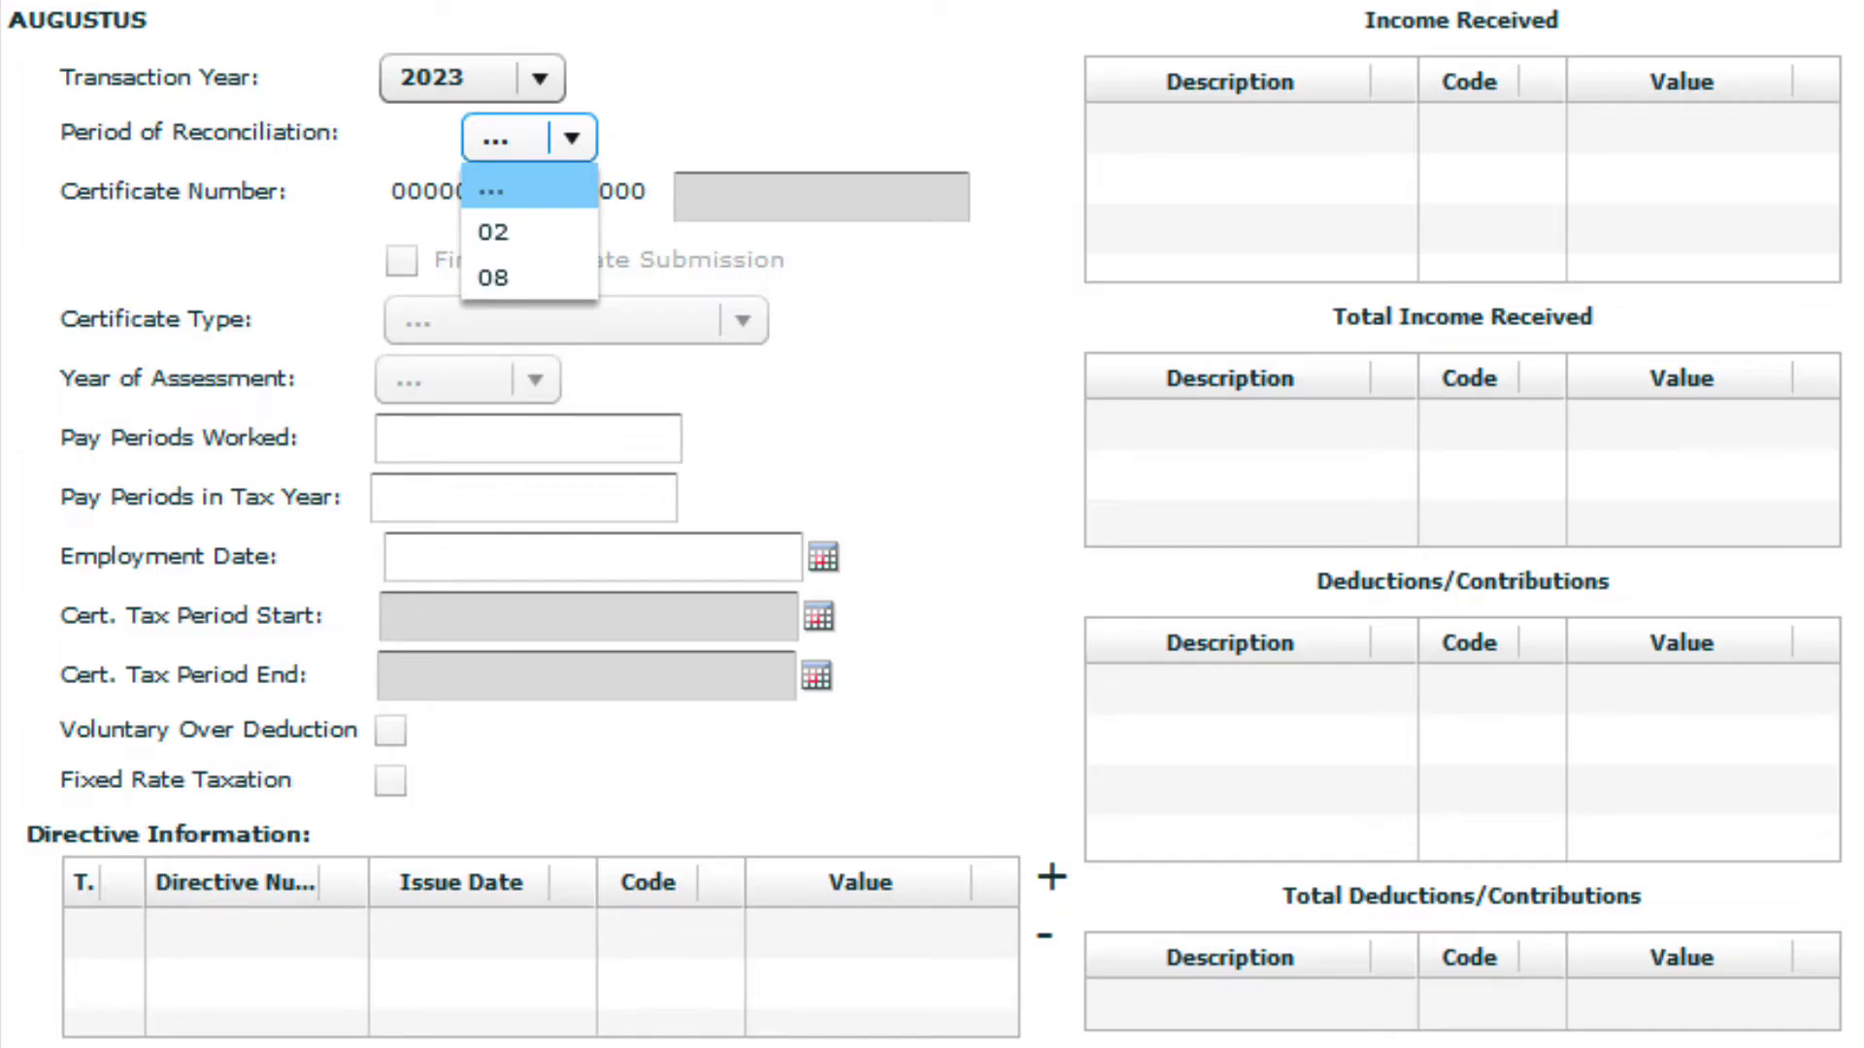
pyautogui.click(533, 277)
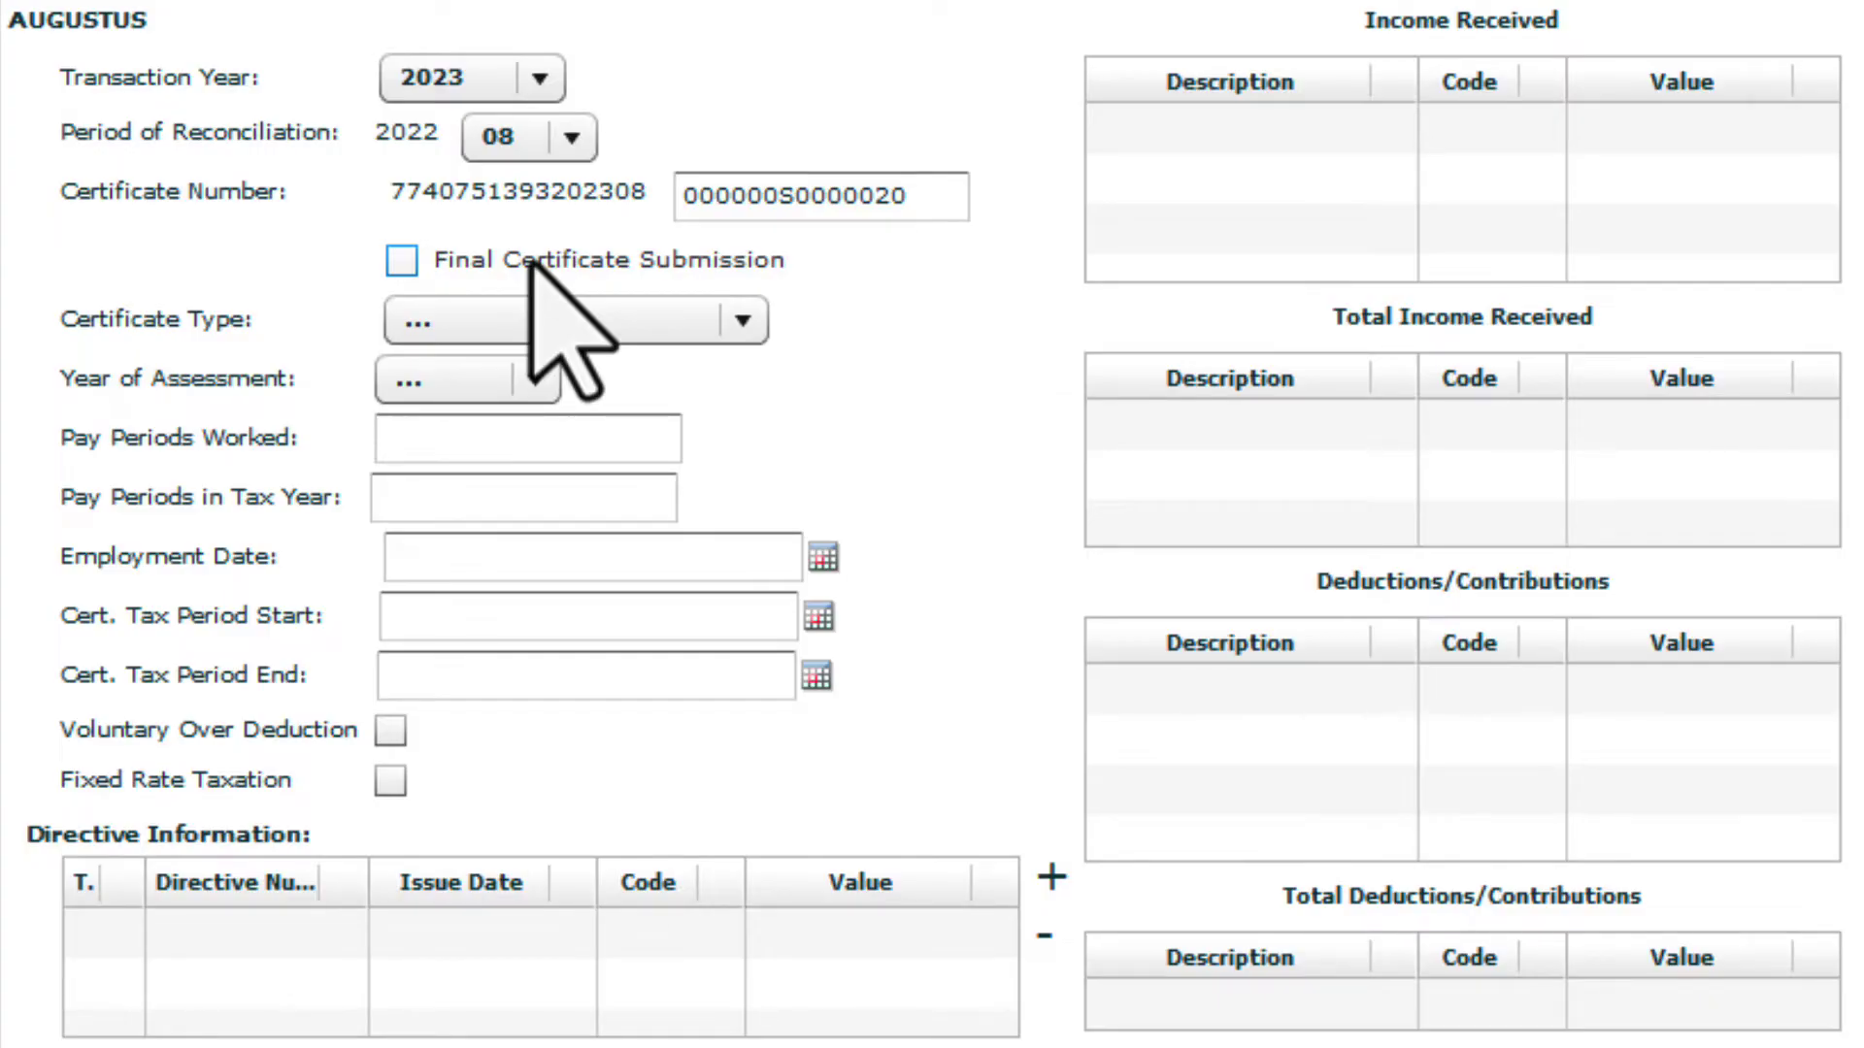
pyautogui.click(741, 319)
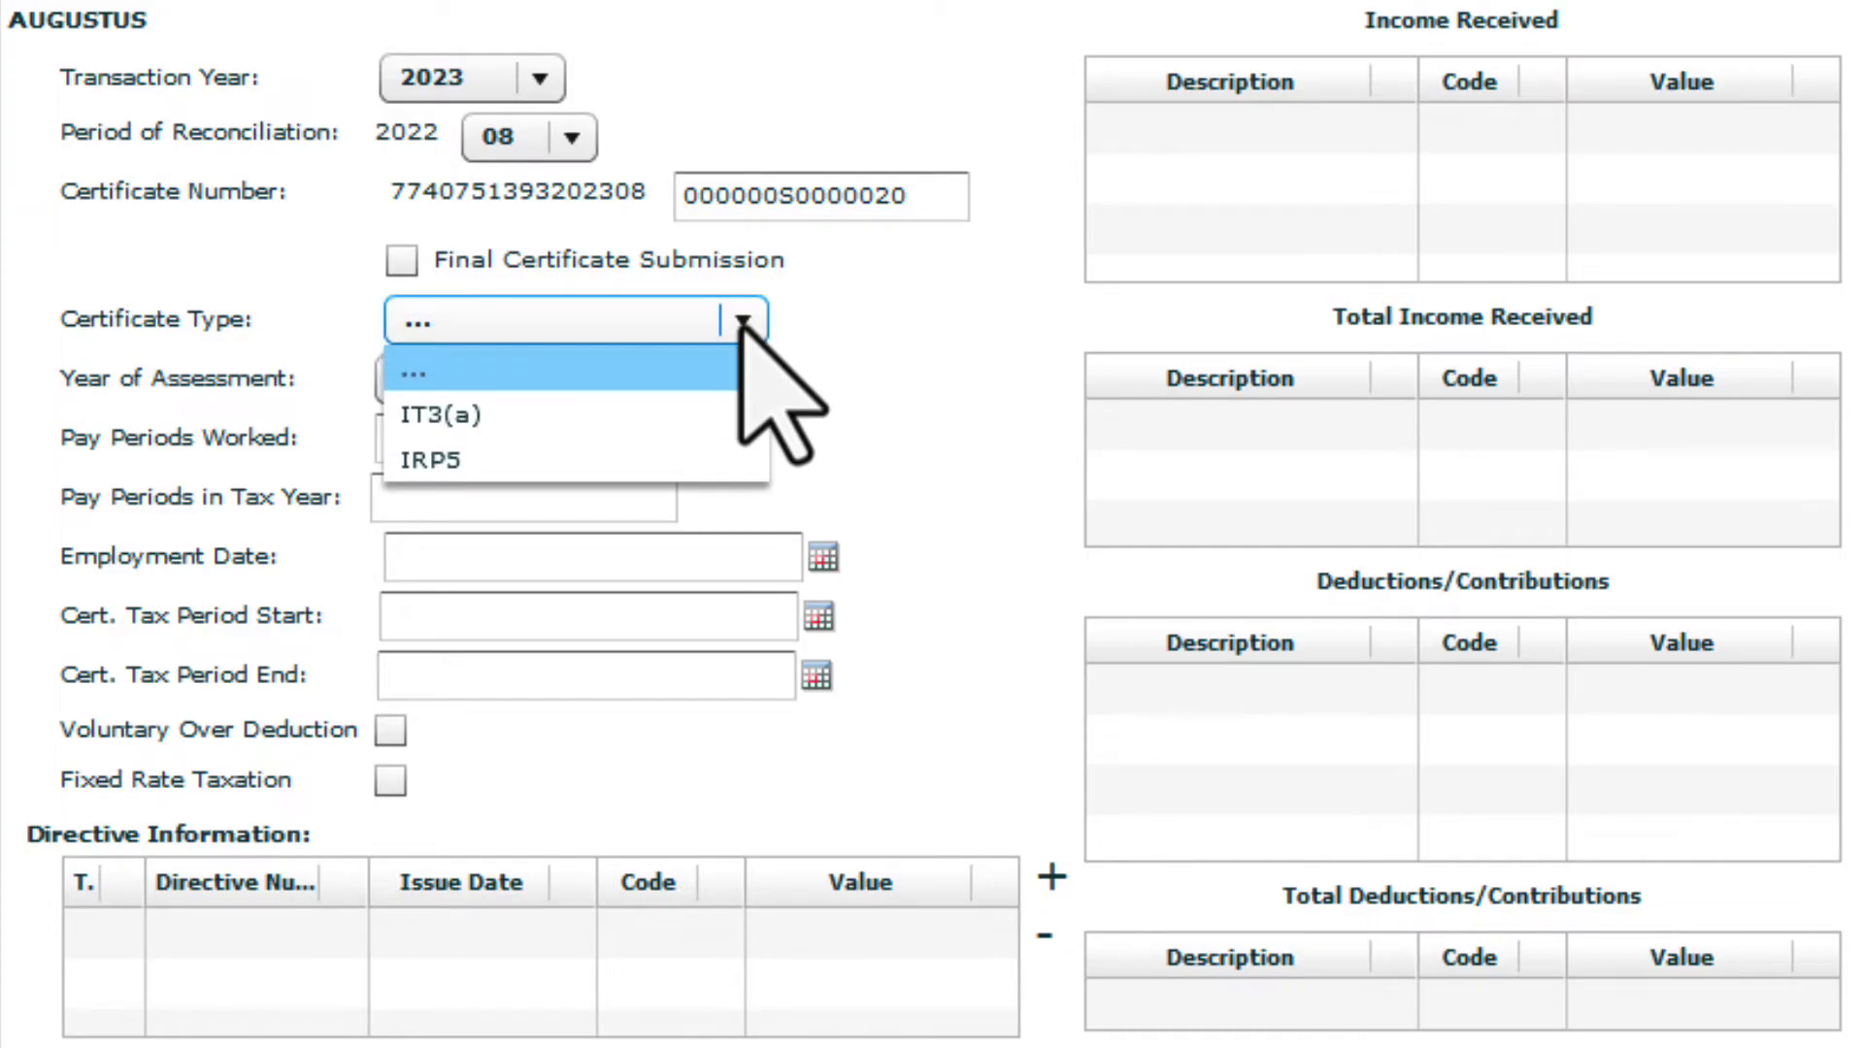
pyautogui.click(680, 412)
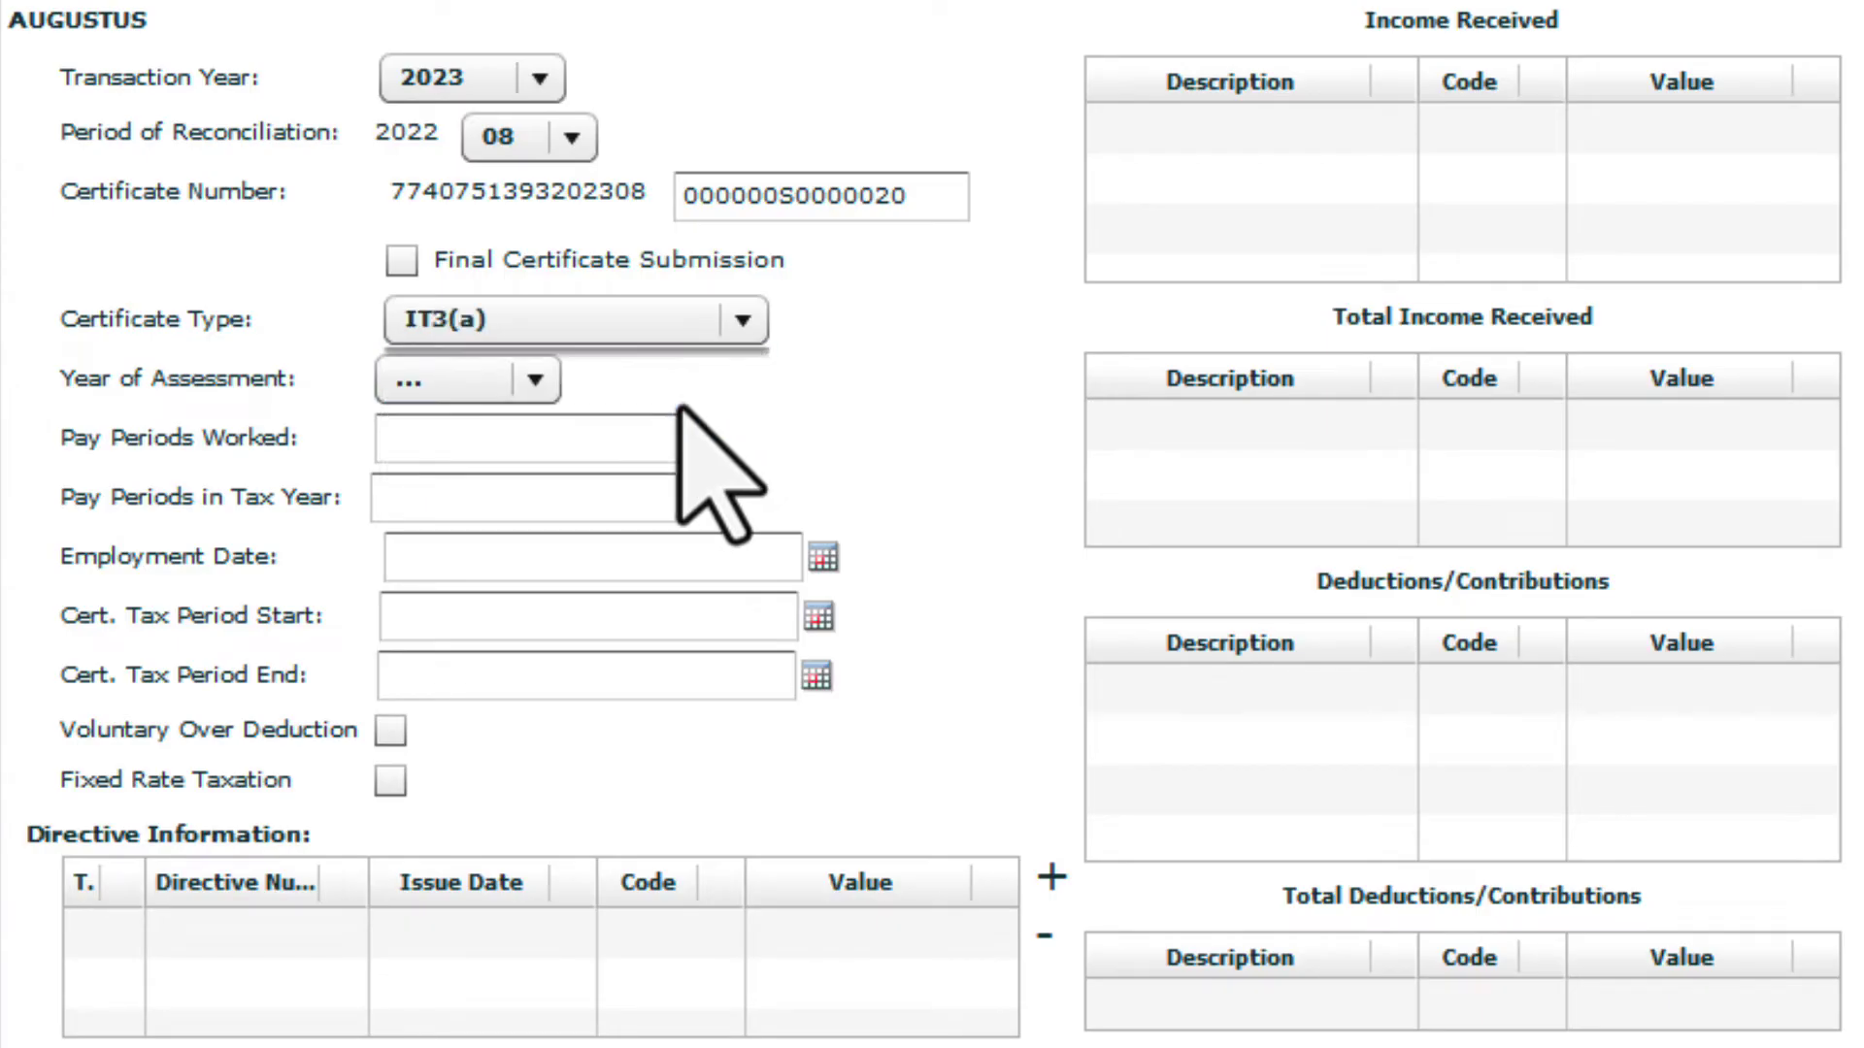
pyautogui.click(536, 383)
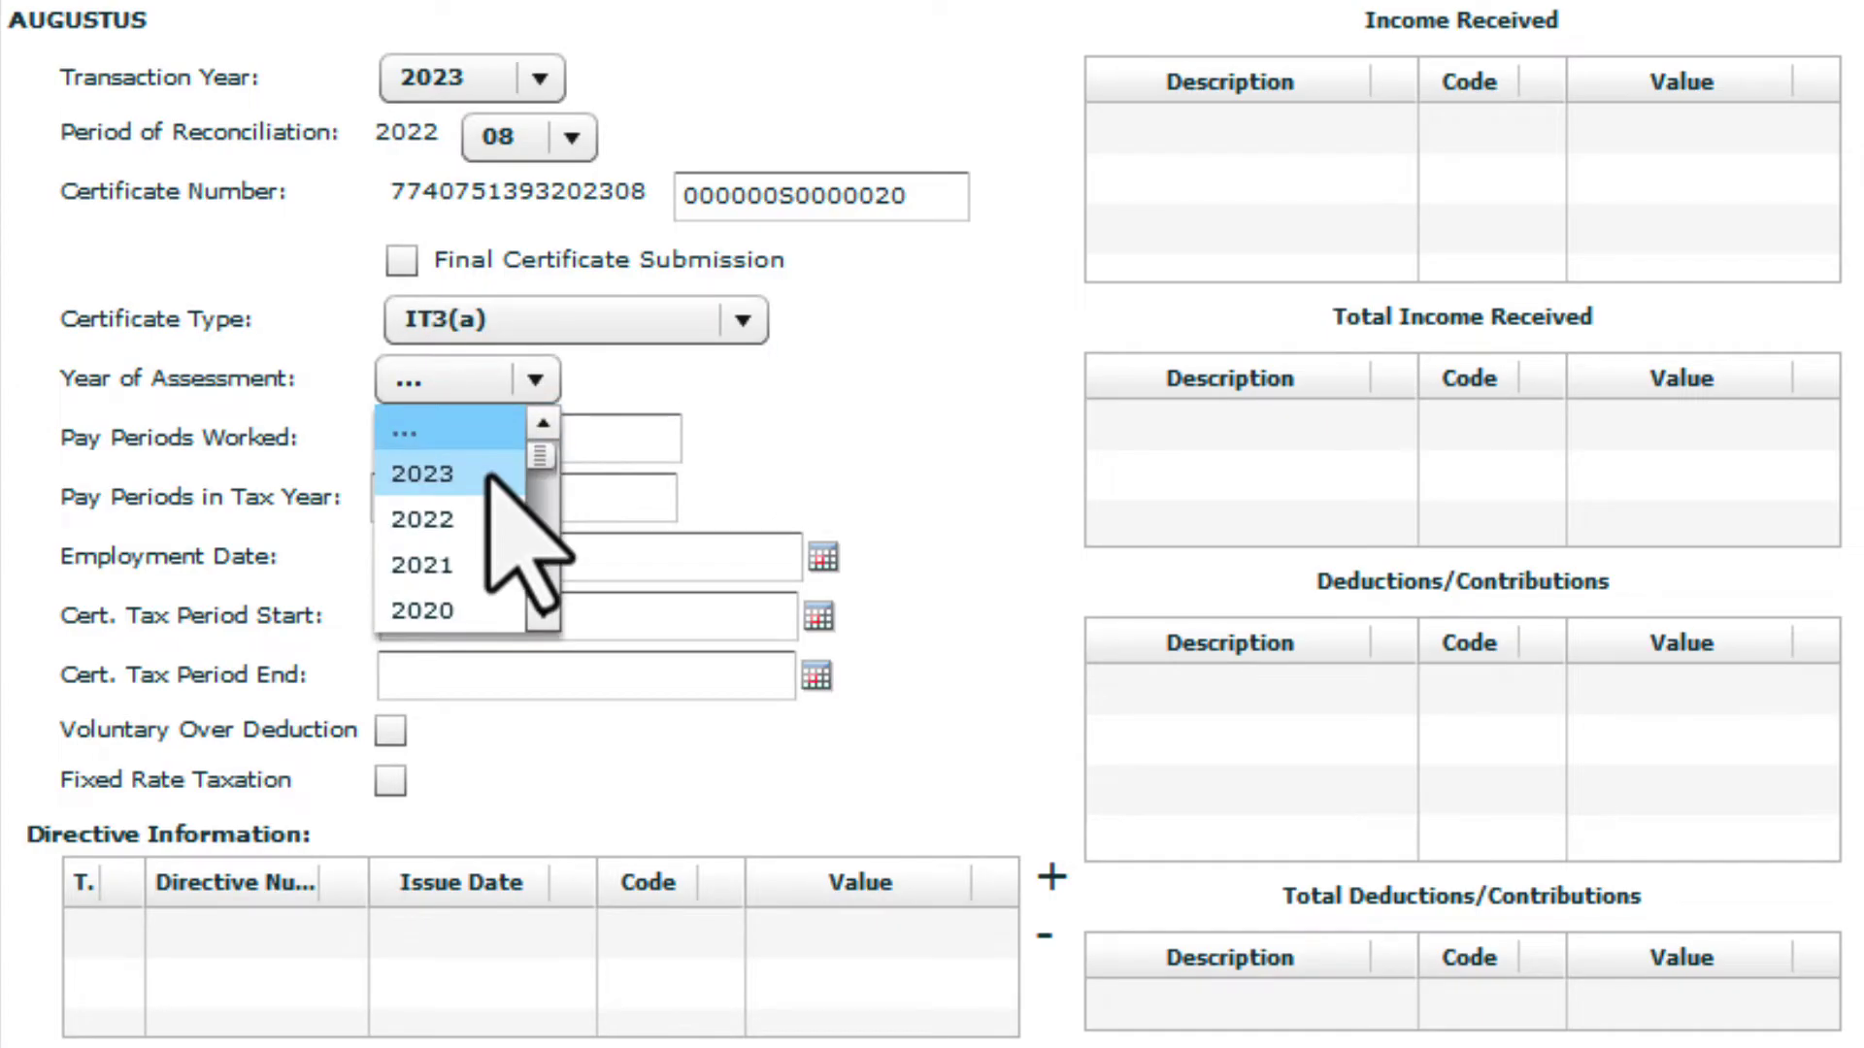
pyautogui.click(488, 476)
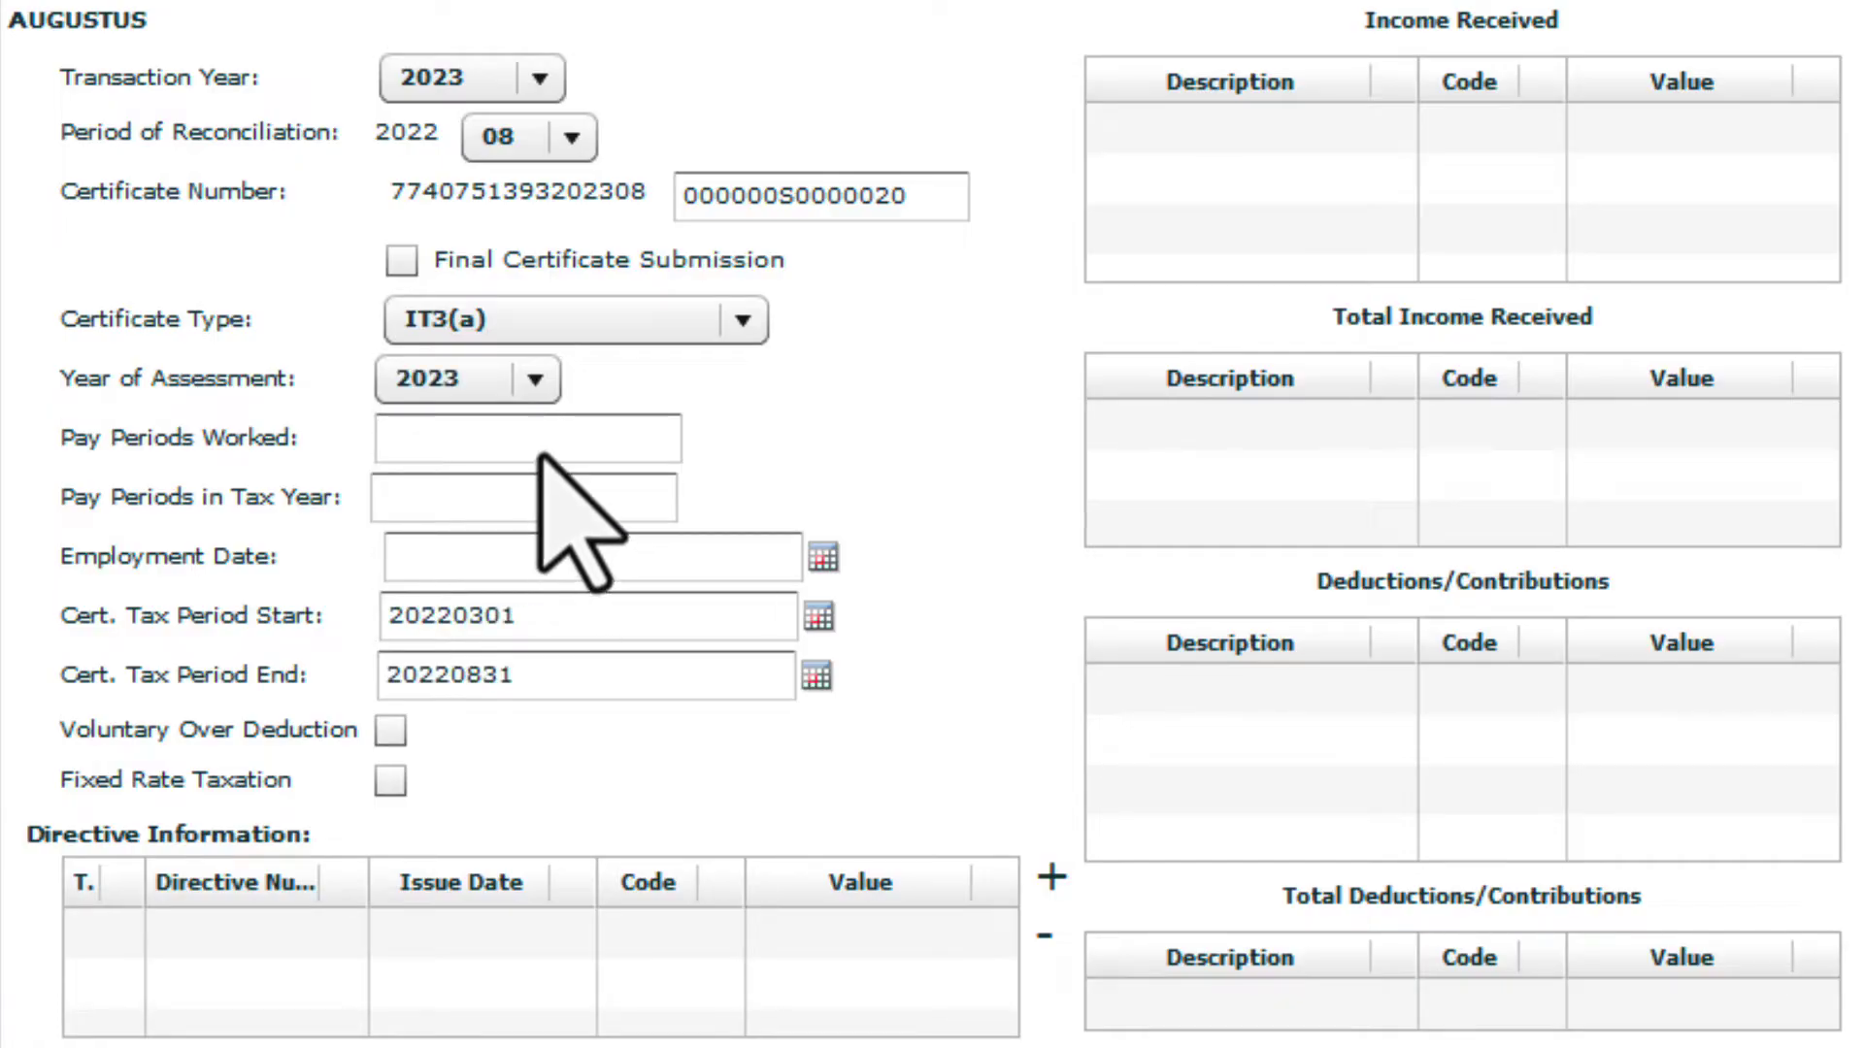
# Enter 2.9 pay periods worked and 12 pay periods in the tax year
pyautogui.click(537, 454)
pyautogui.write('2.9')
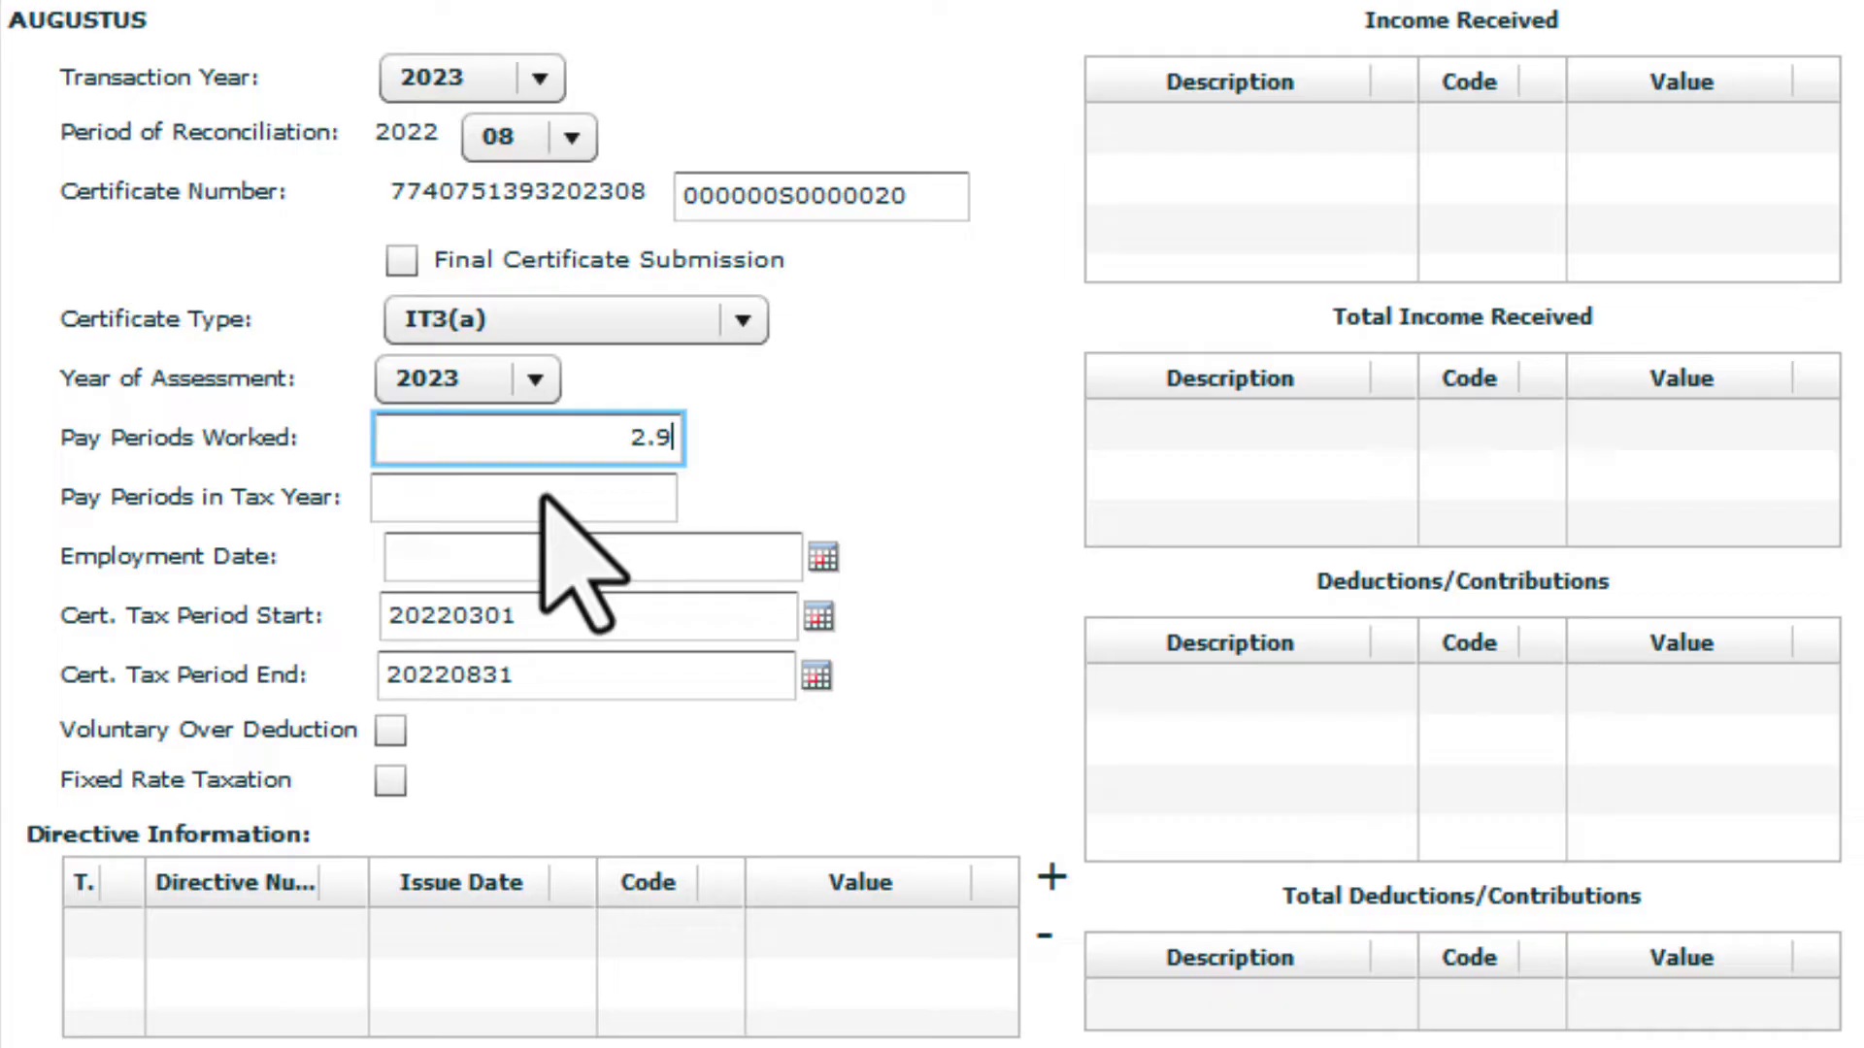
pyautogui.press('Tab')
pyautogui.write('12')
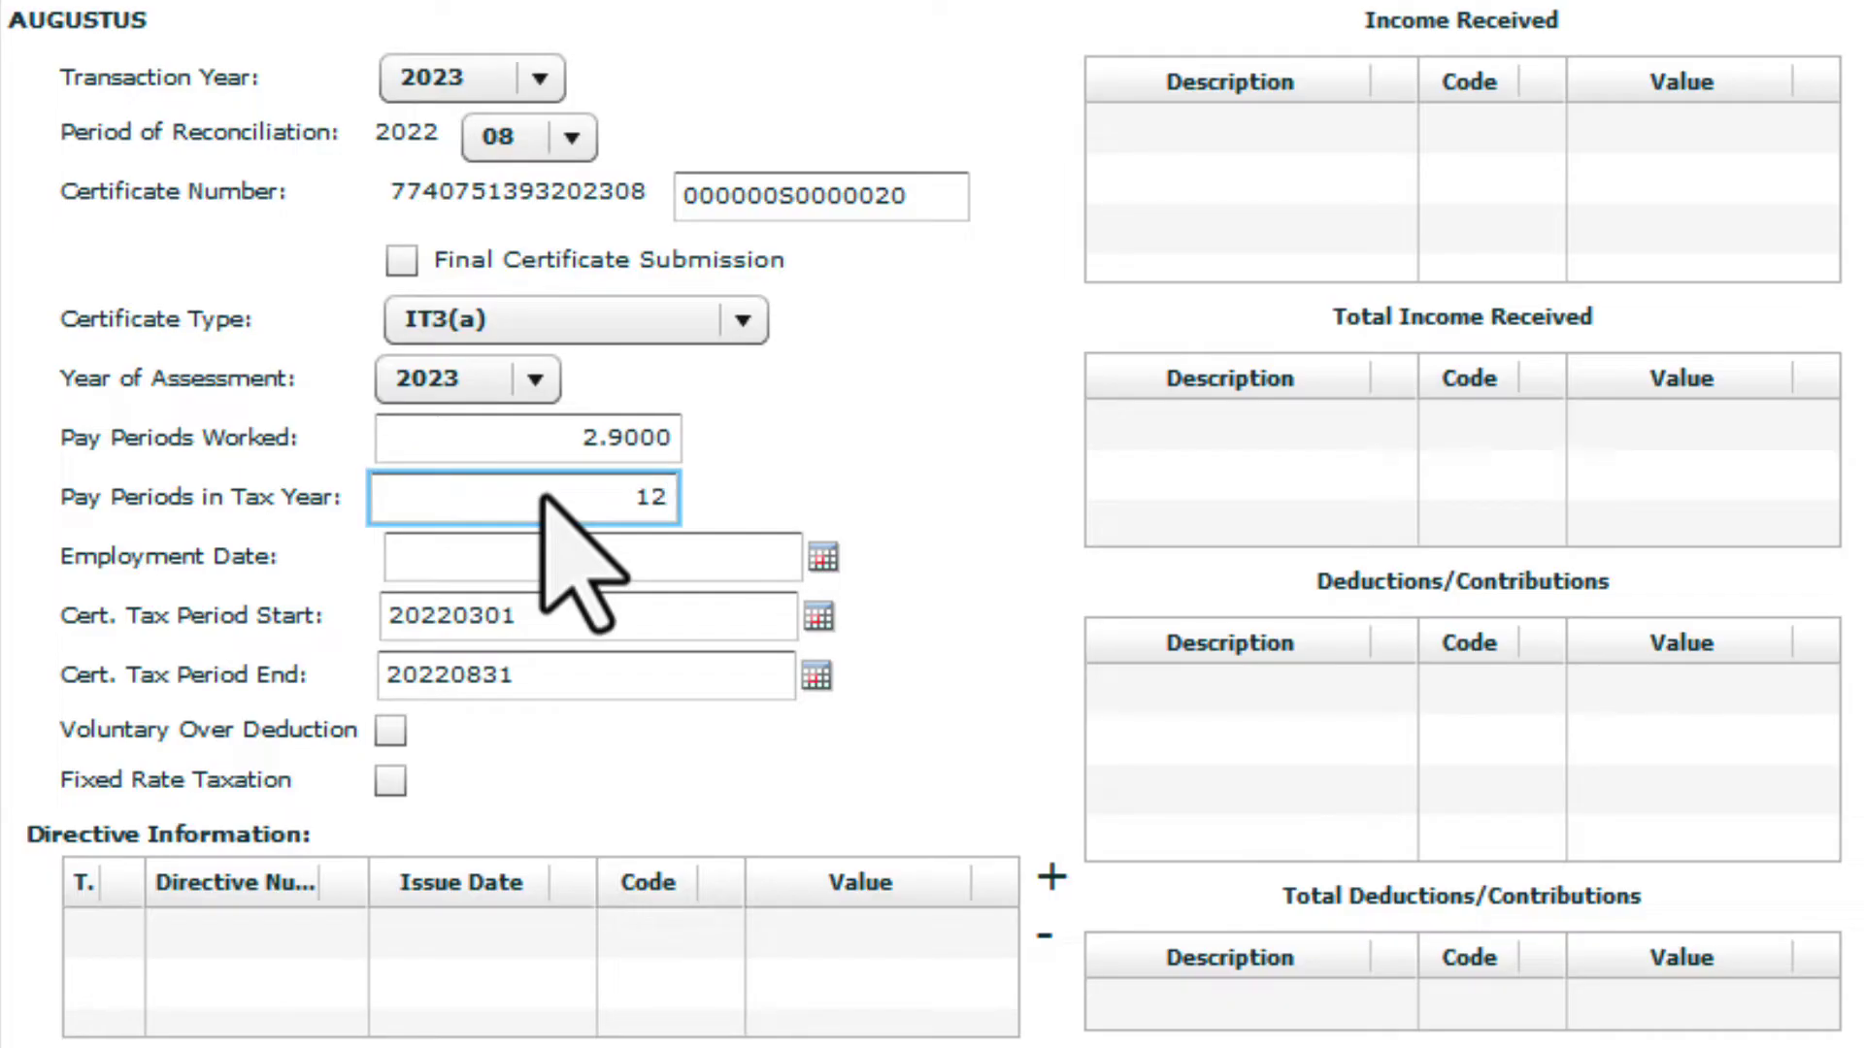
pyautogui.press('Tab')
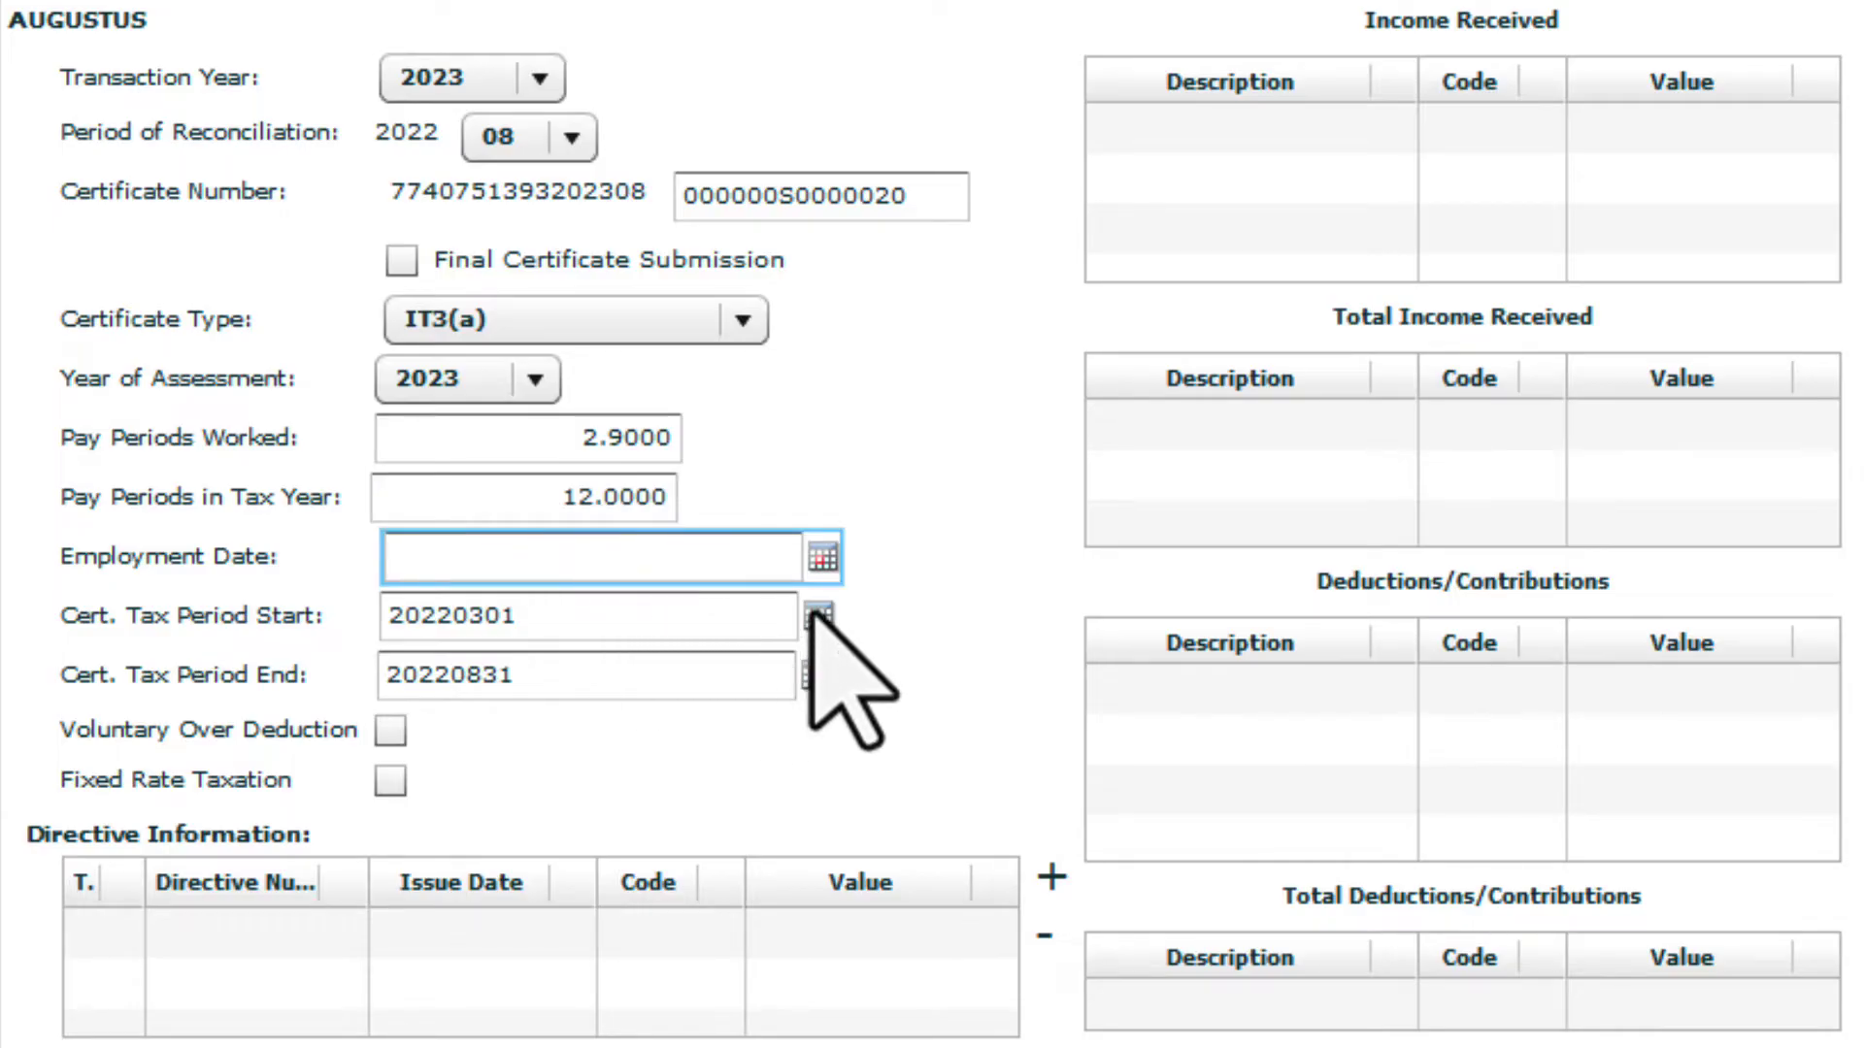
# Set the tax period start to 27 June 2022 and SIC7 code 41000 - Construction of buildings
pyautogui.click(817, 617)
pyautogui.click(1181, 623)
pyautogui.click(1181, 623)
pyautogui.click(1180, 623)
pyautogui.click(1180, 623)
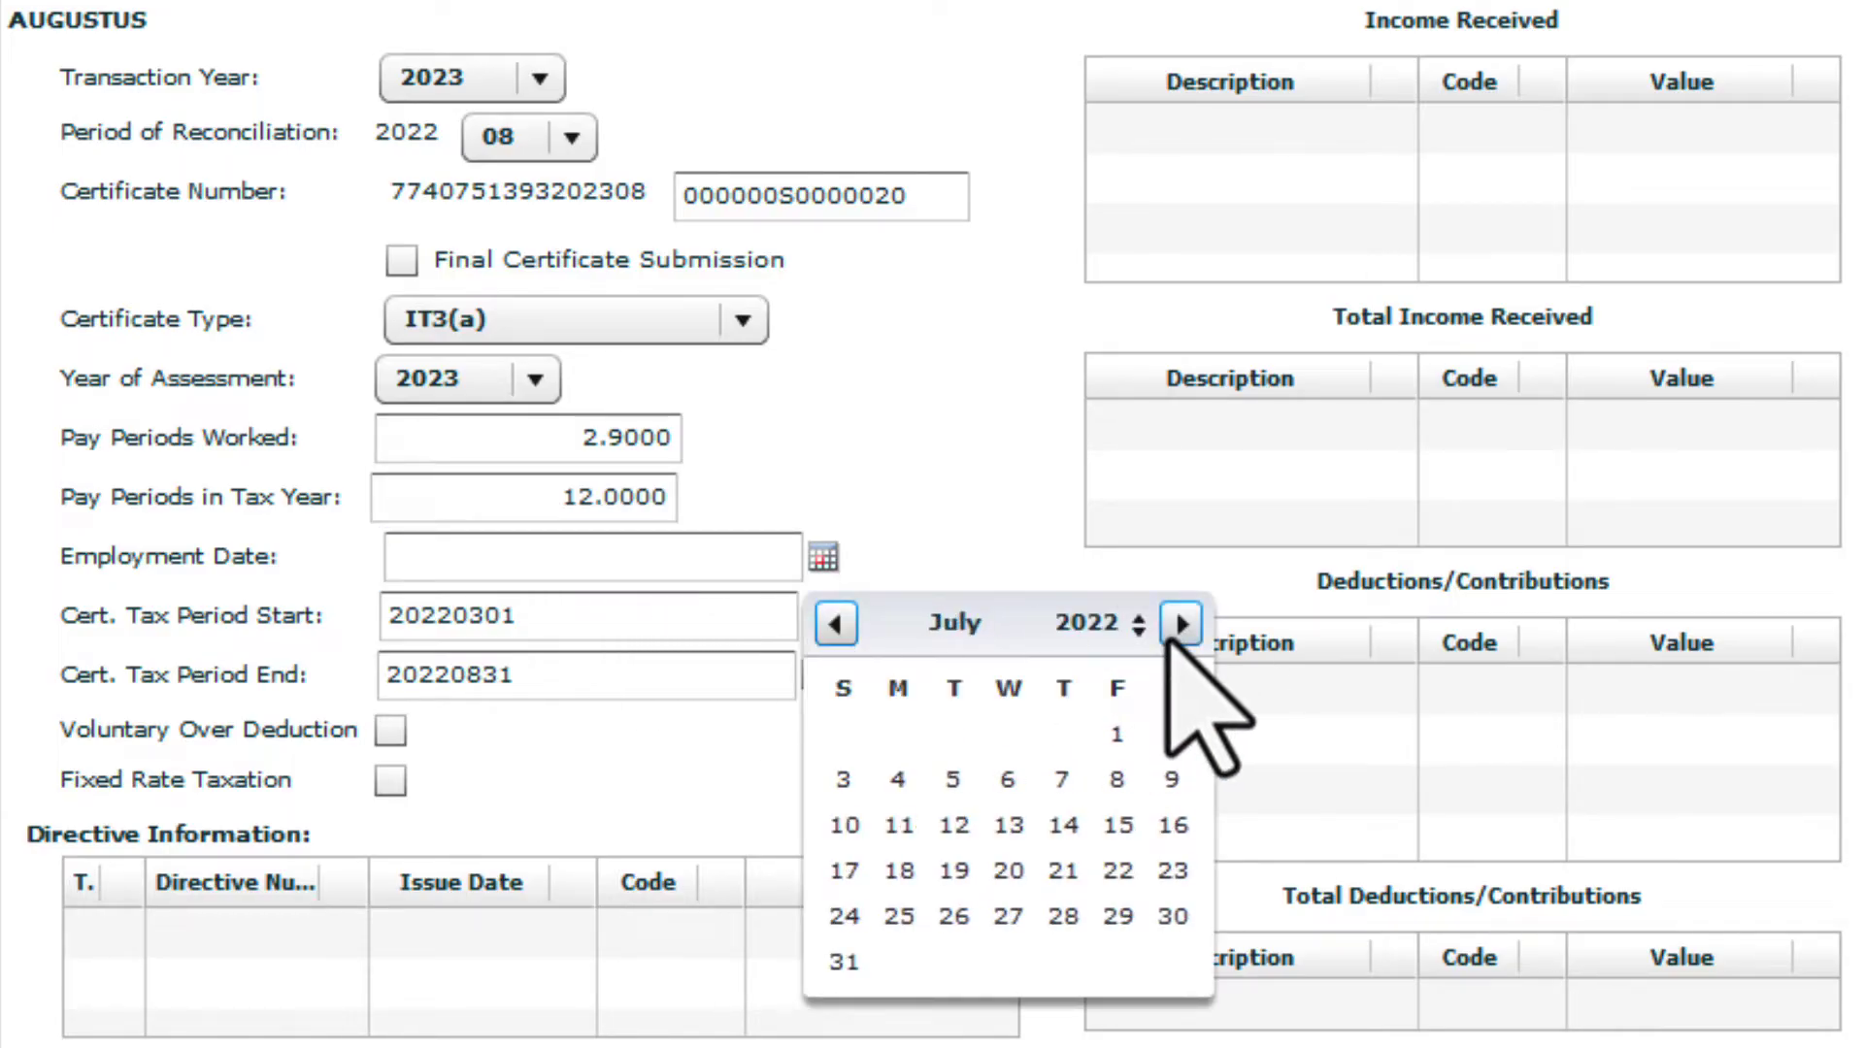
pyautogui.click(835, 623)
pyautogui.click(894, 917)
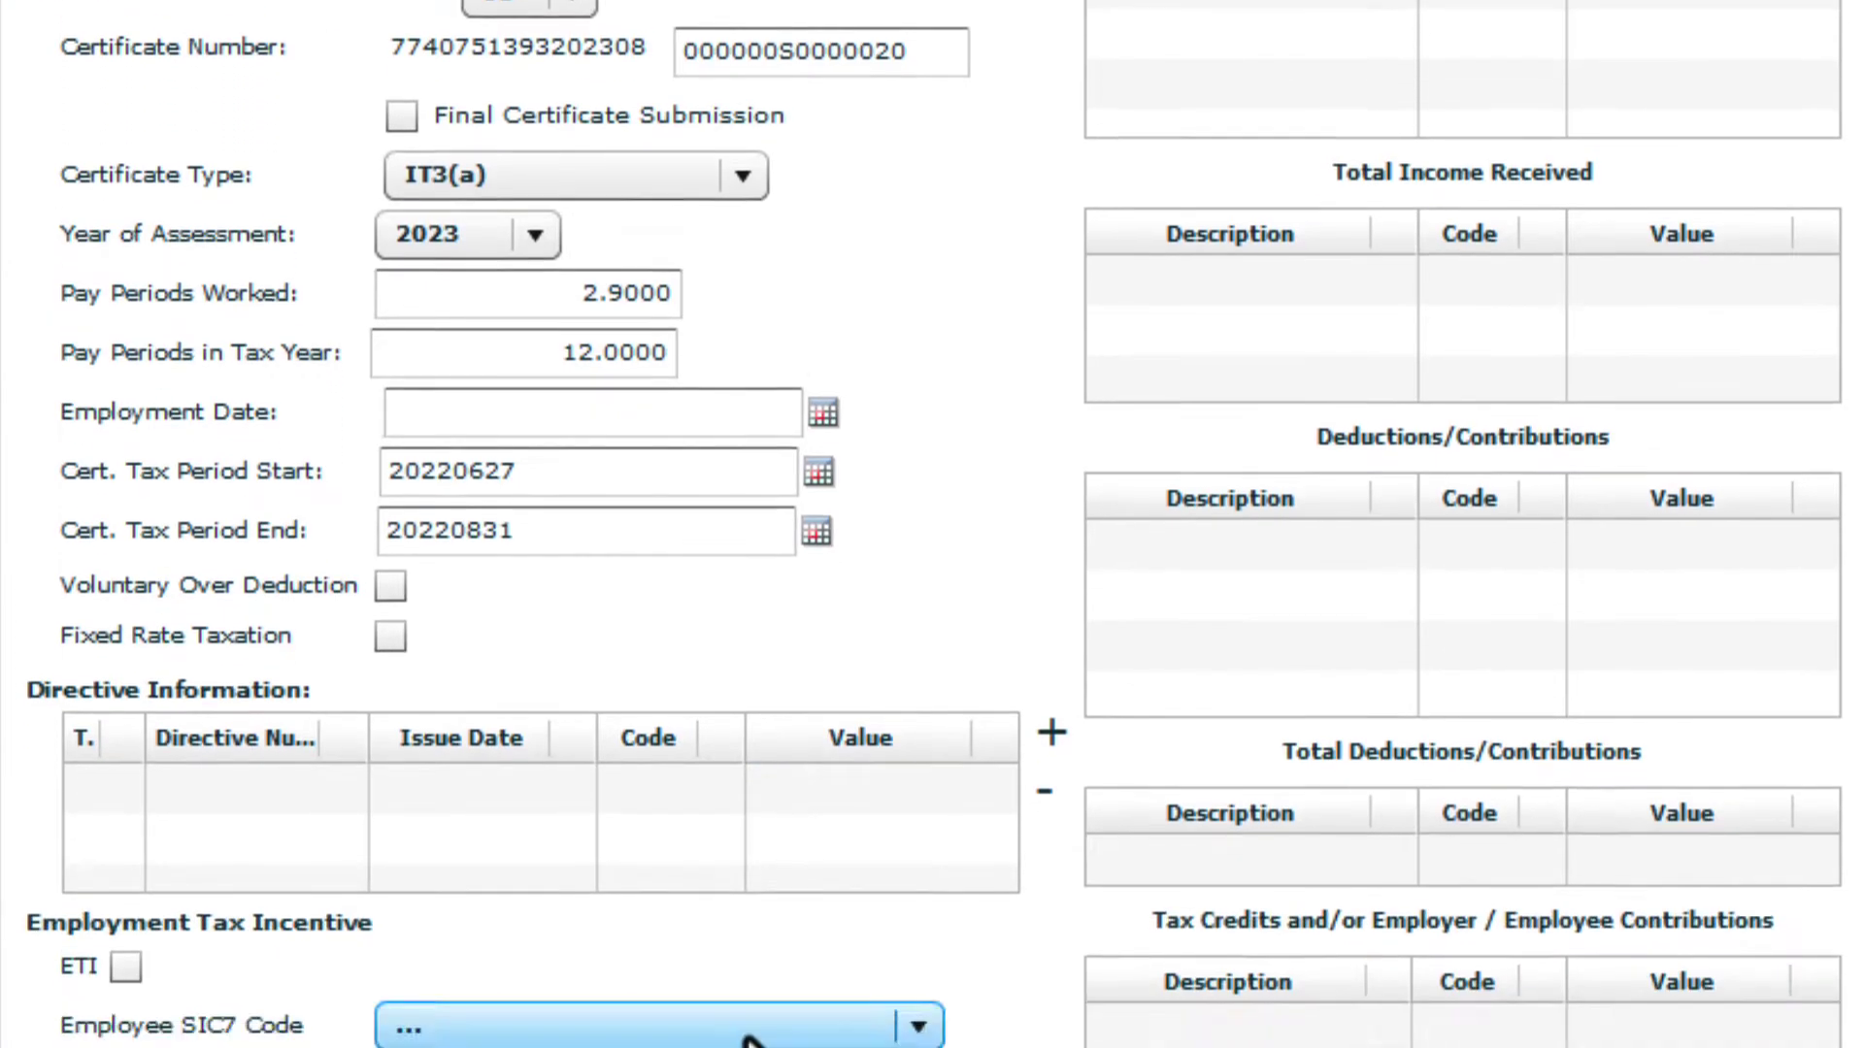
pyautogui.click(749, 730)
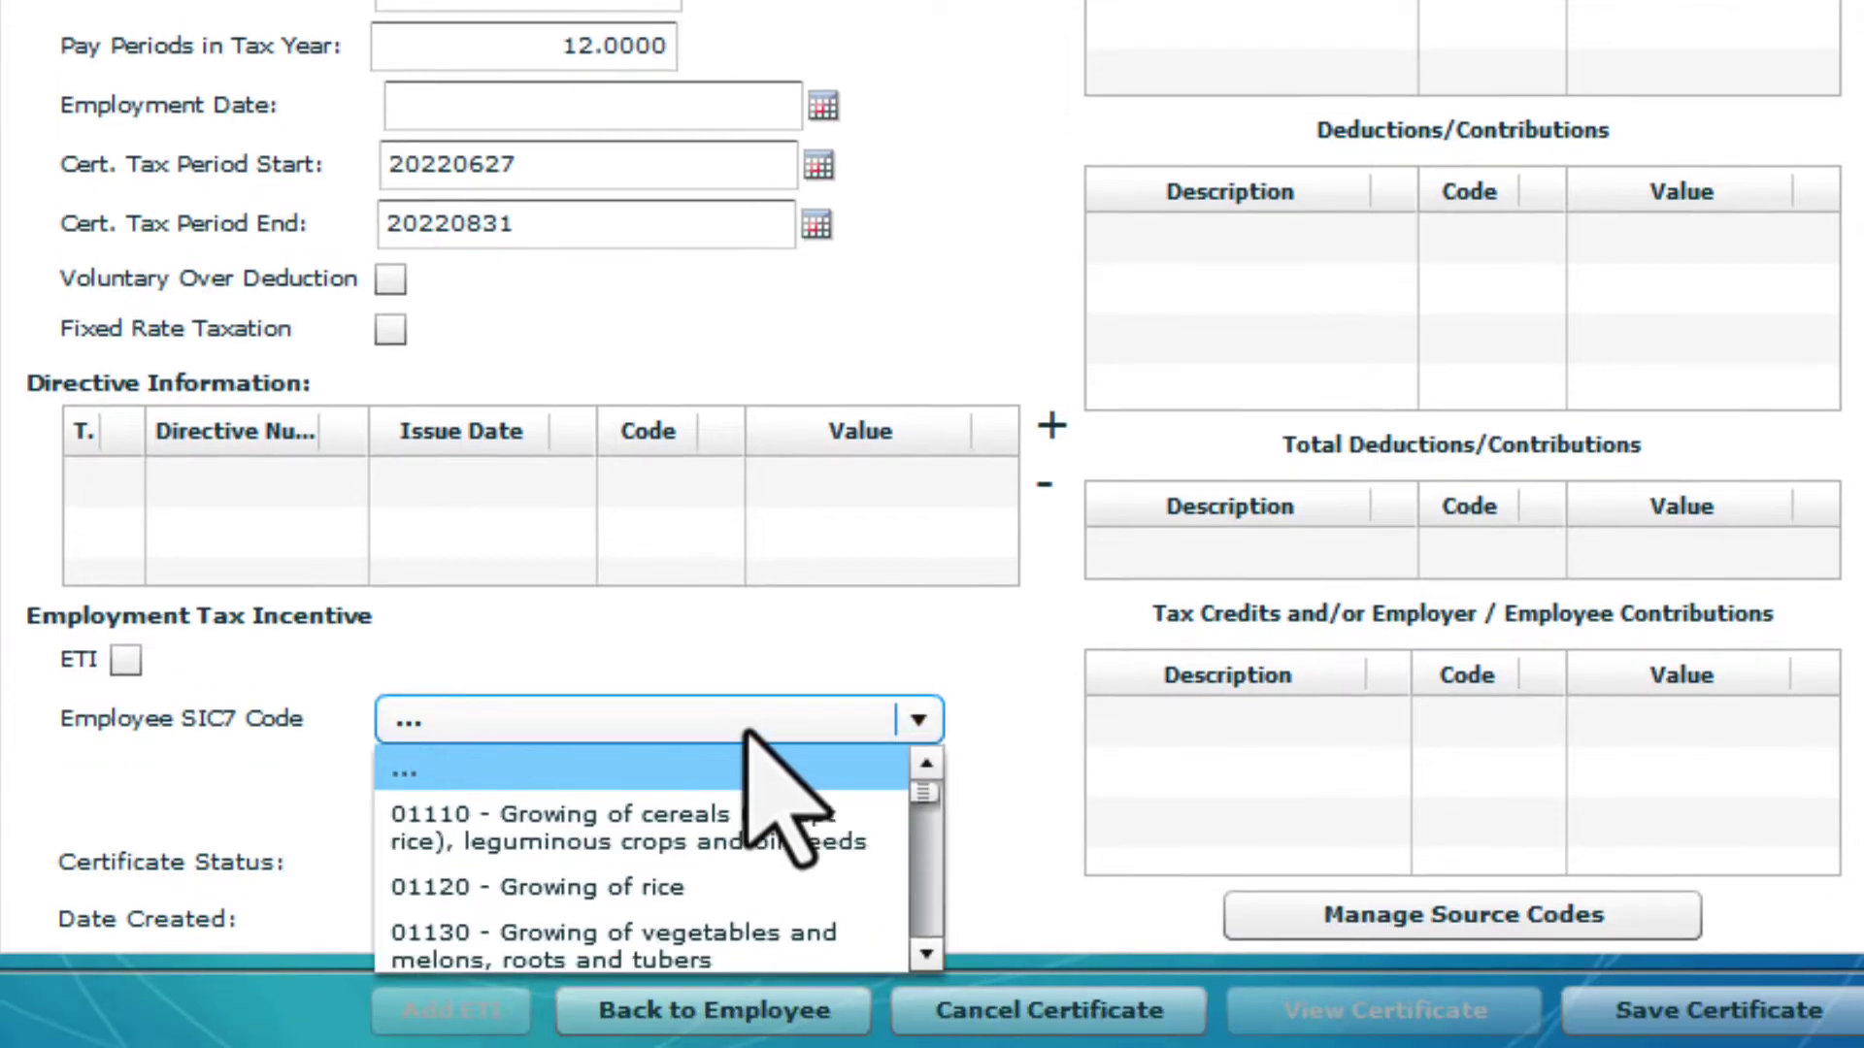
pyautogui.press('4')
pyautogui.click(748, 723)
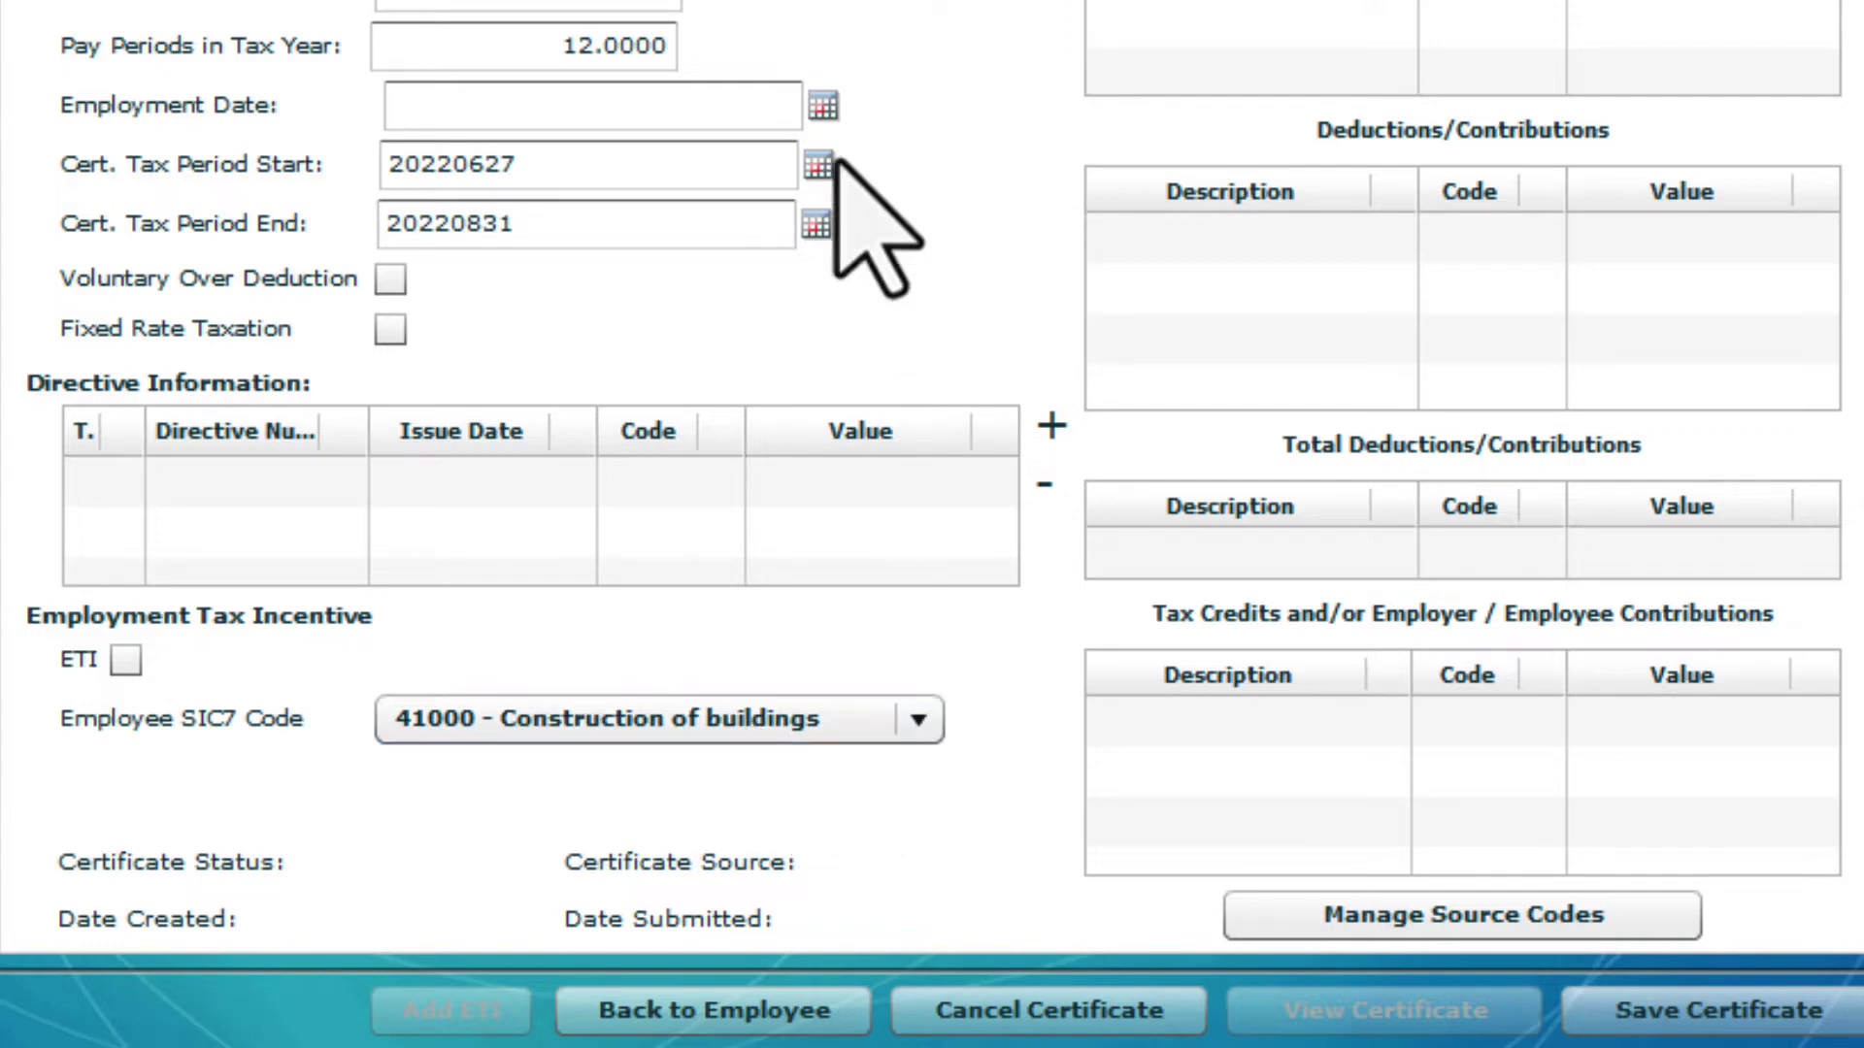
# Set the employment date to 27 June 2022
pyautogui.click(824, 106)
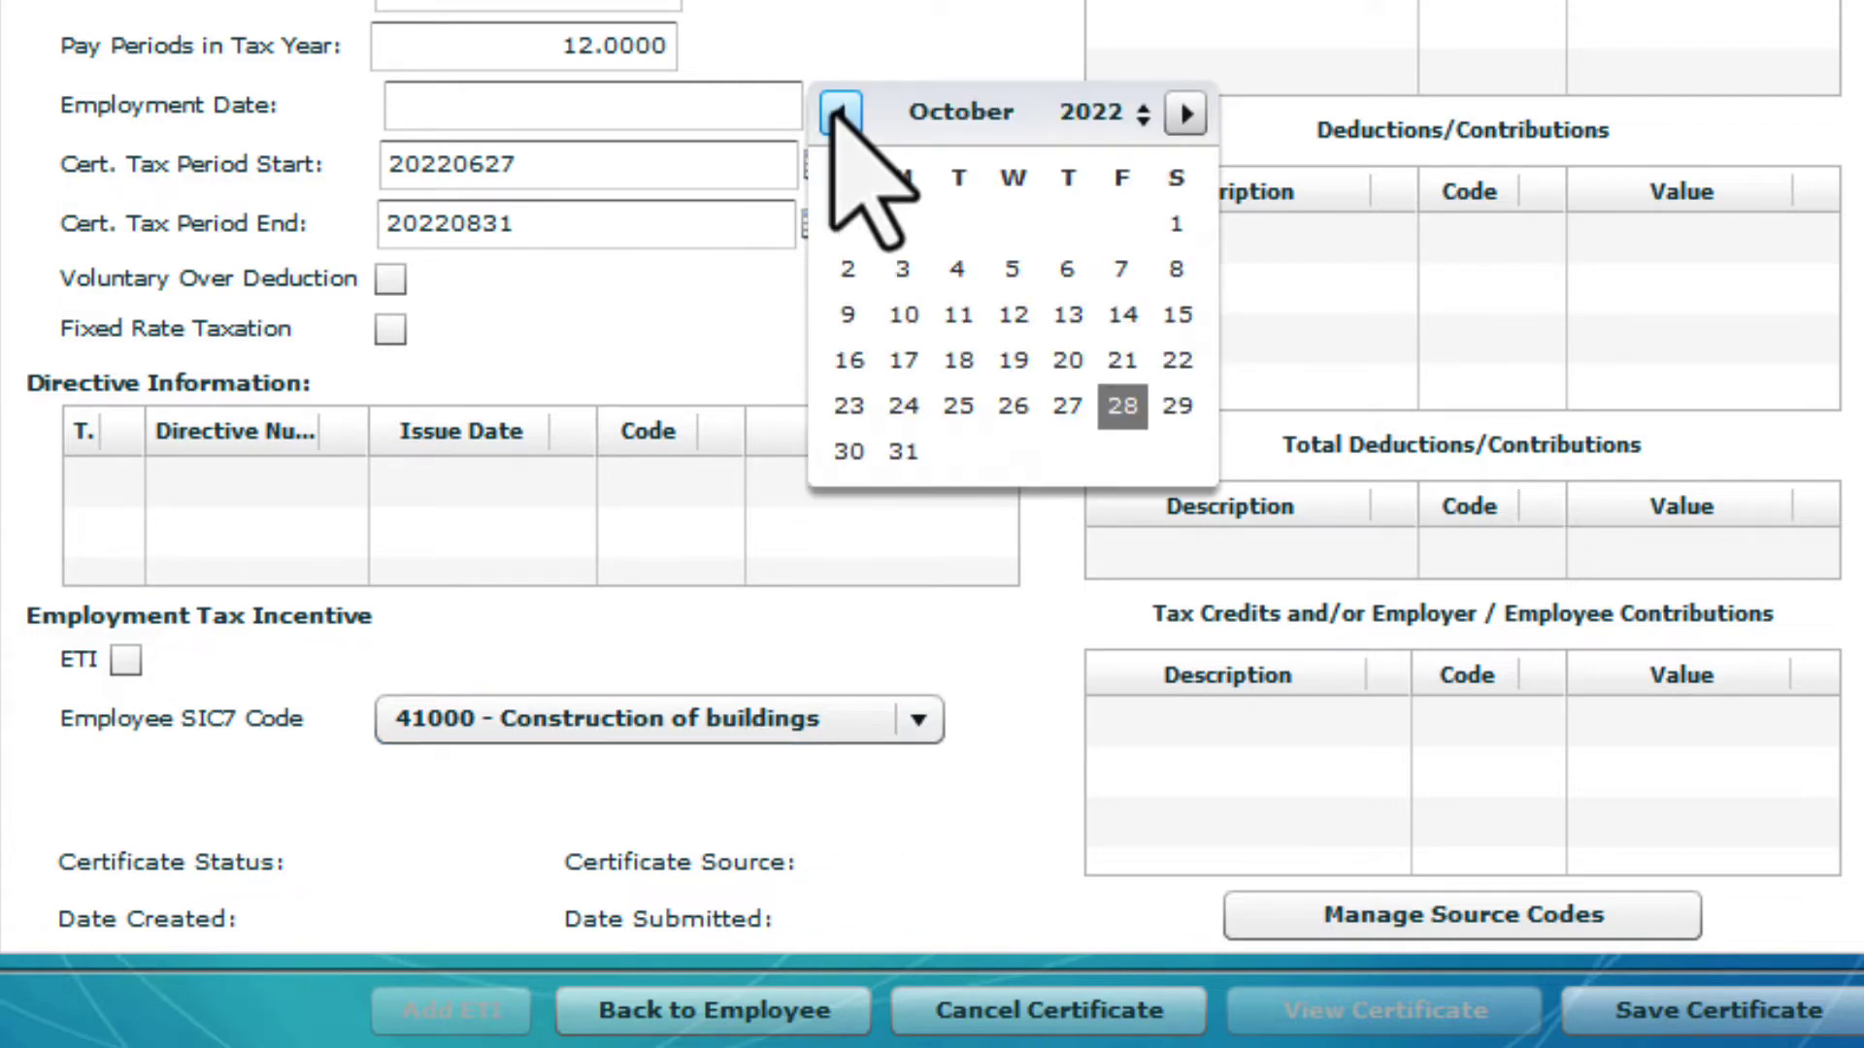
pyautogui.click(852, 126)
pyautogui.click(852, 127)
pyautogui.click(852, 126)
pyautogui.click(853, 126)
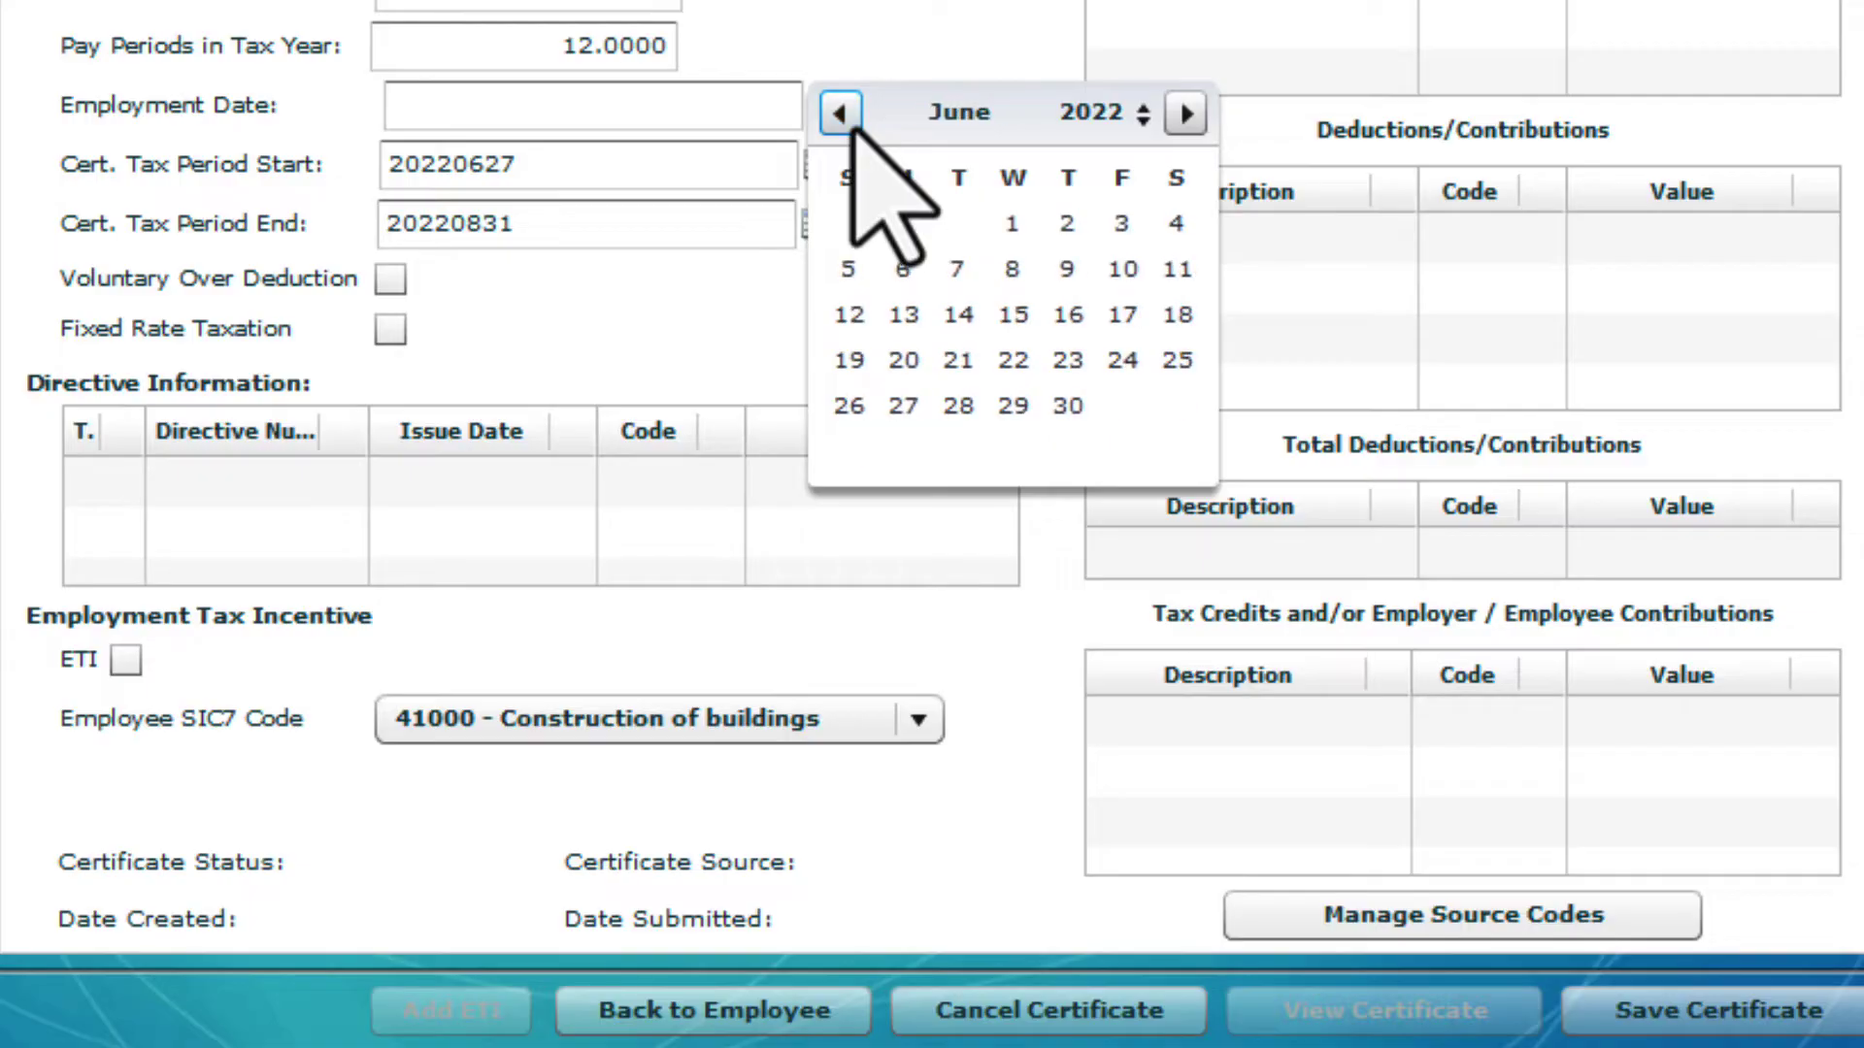
pyautogui.click(899, 406)
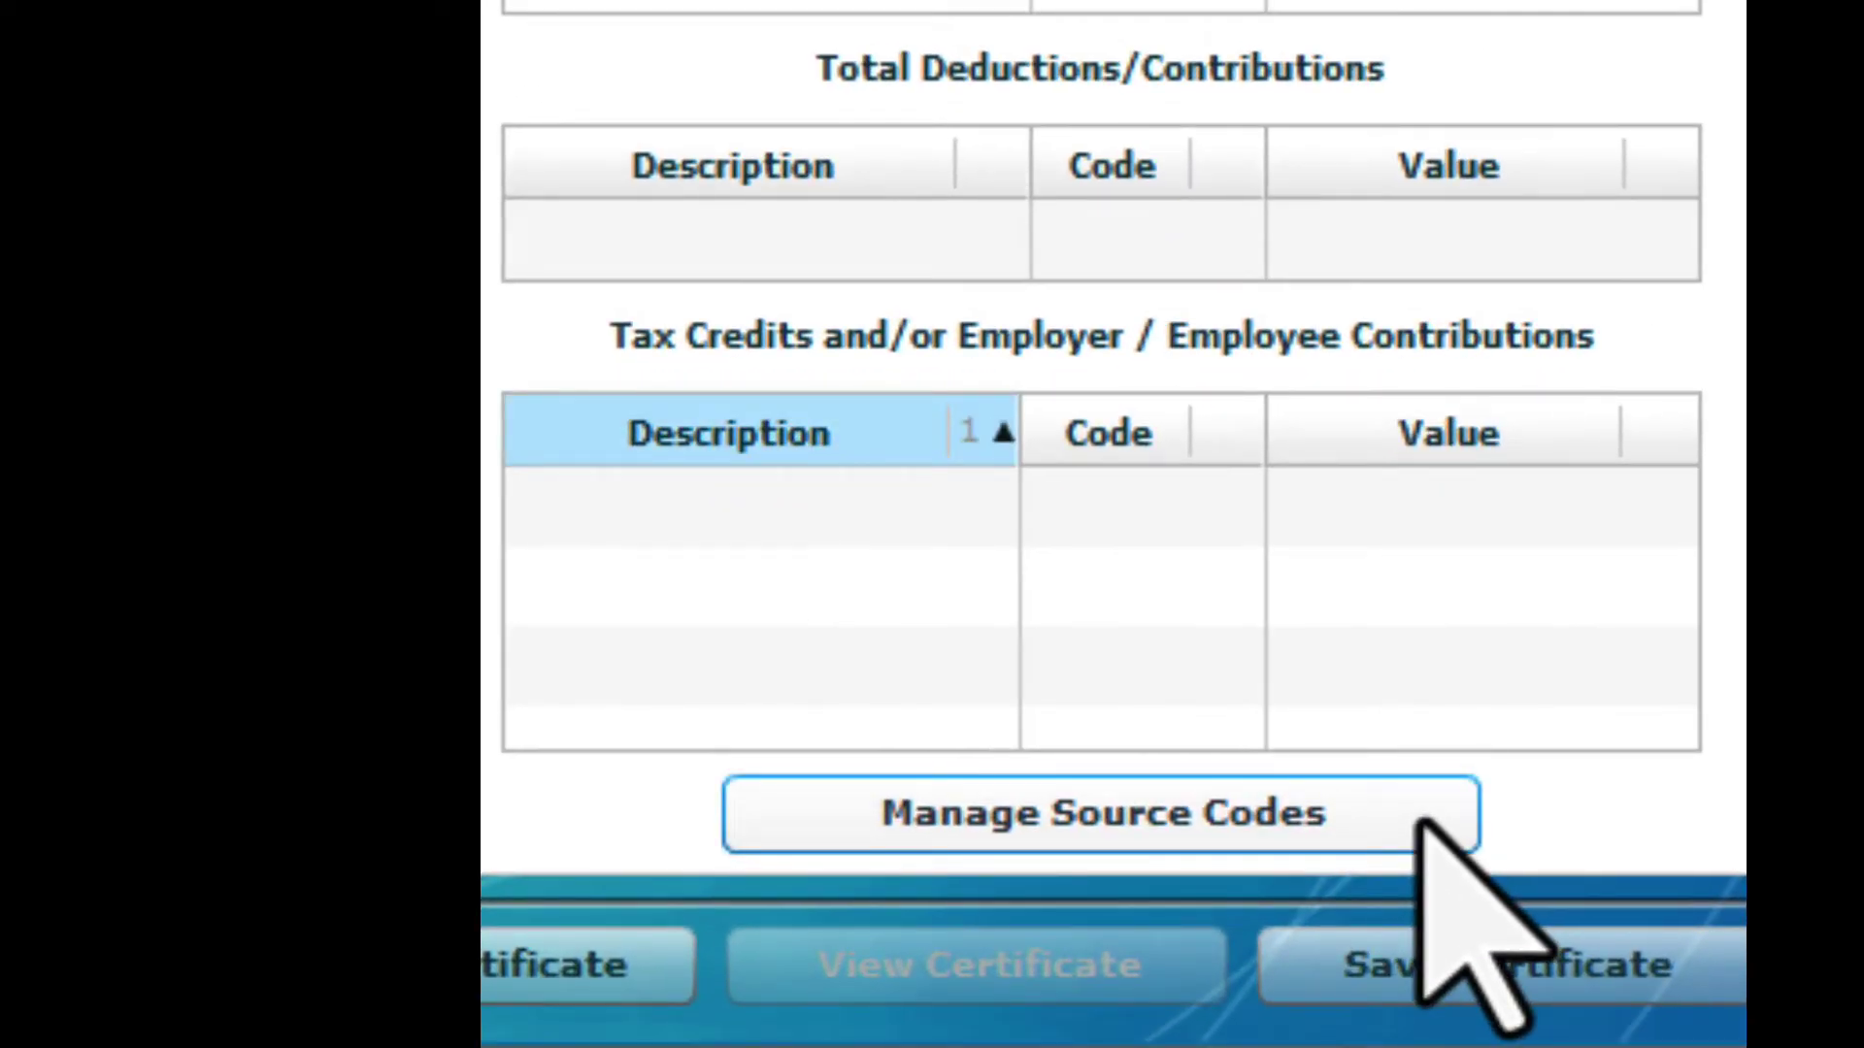
# Add income source code 3601 with a value of 16331 to the certificate
pyautogui.click(1417, 820)
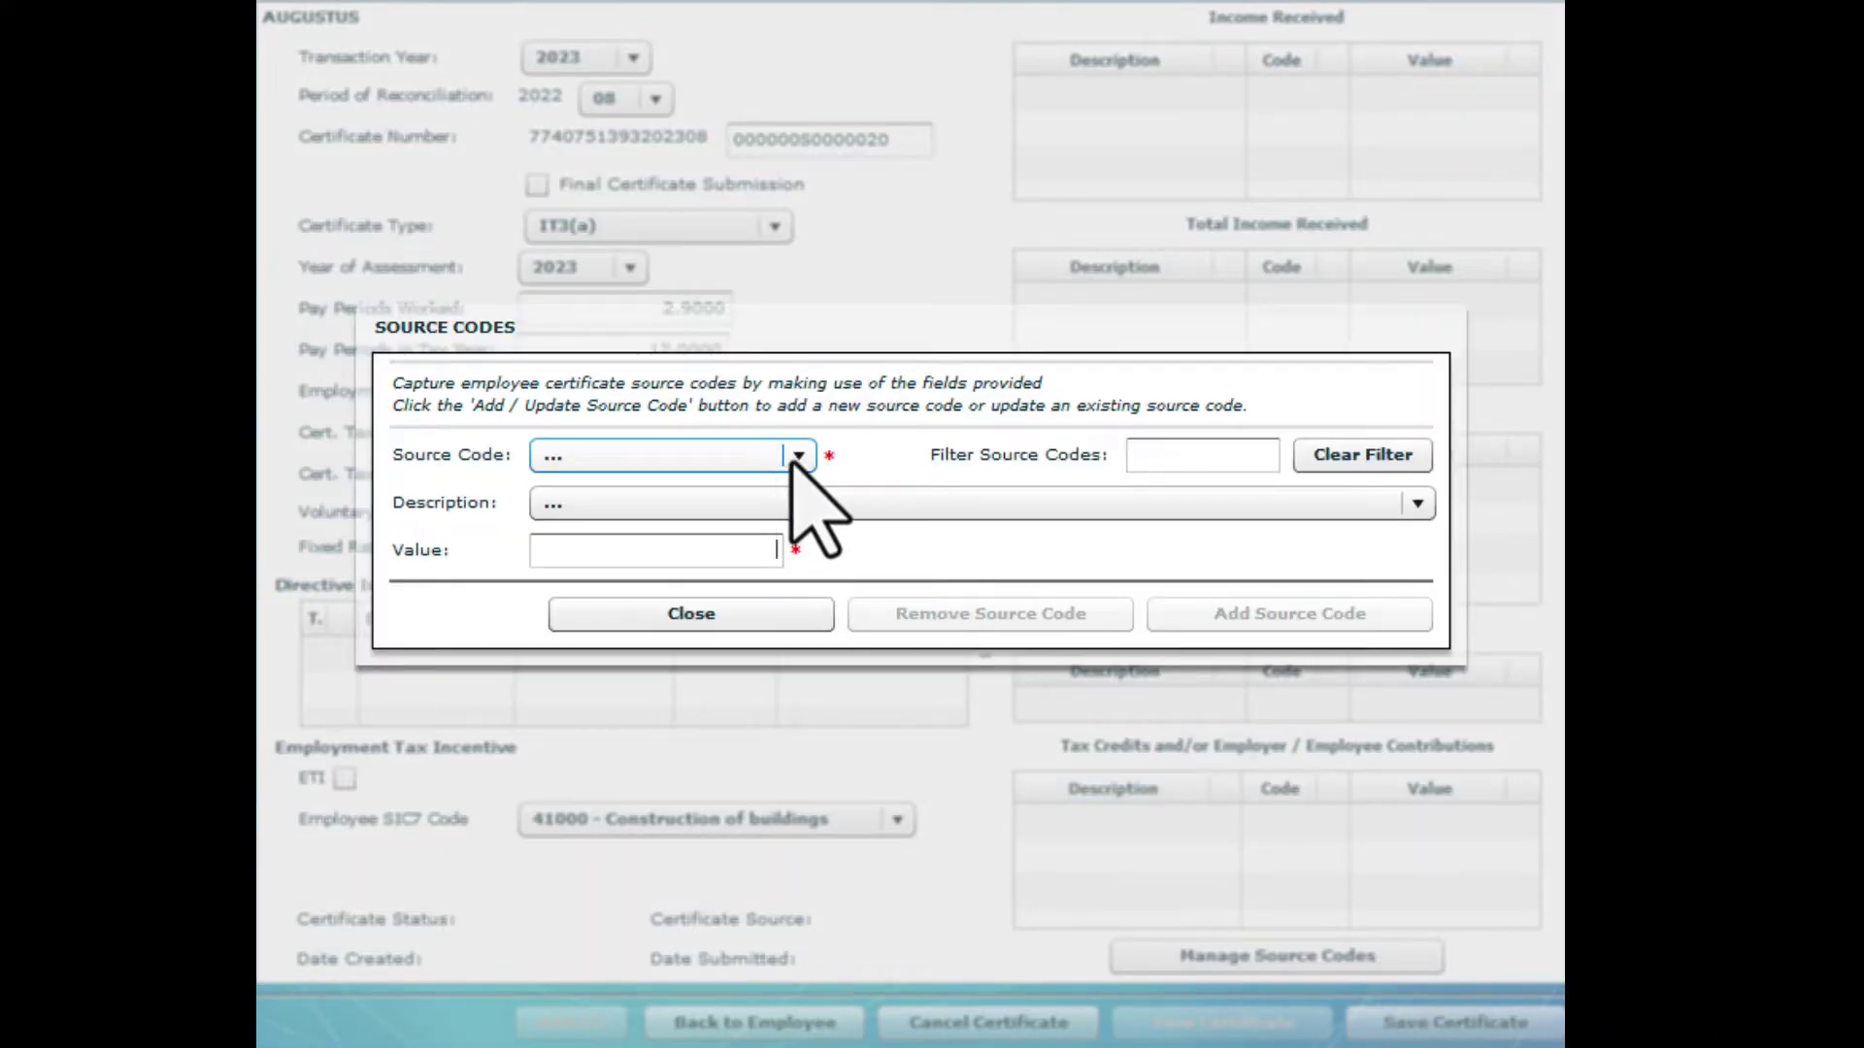
pyautogui.click(798, 456)
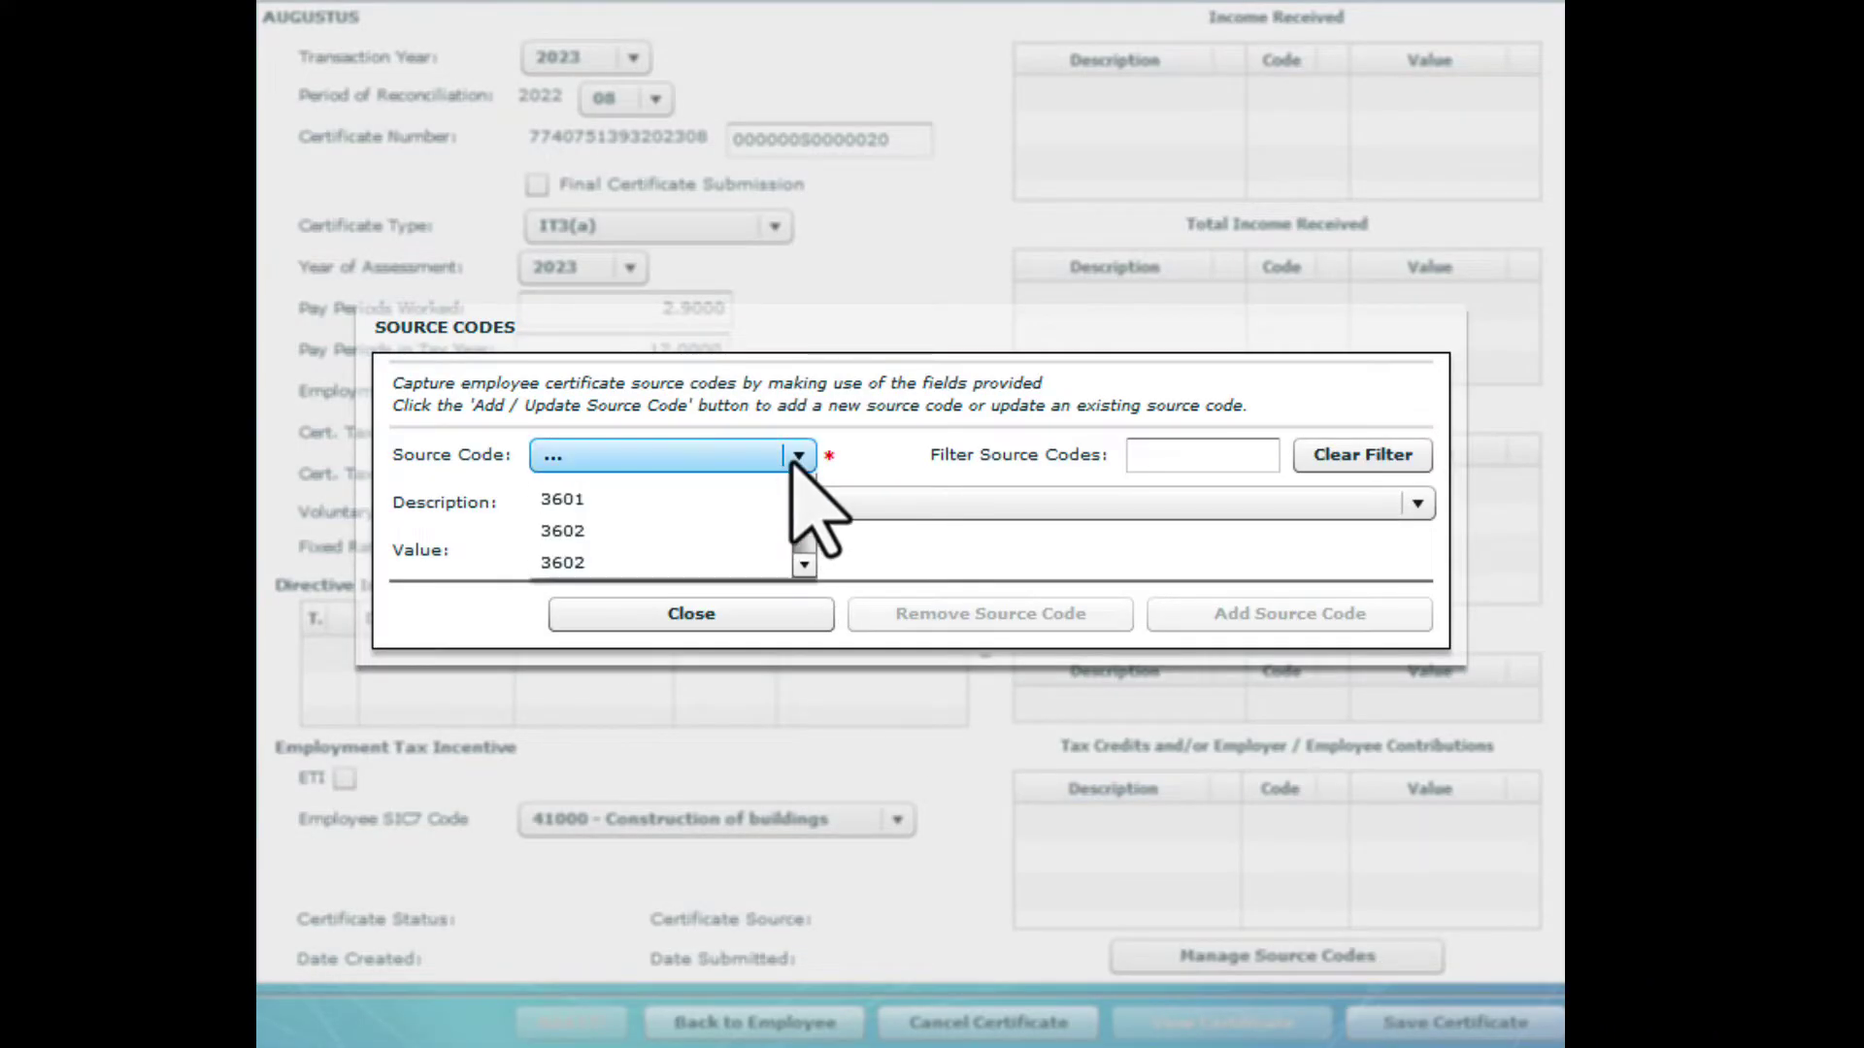
pyautogui.click(728, 524)
pyautogui.write('1')
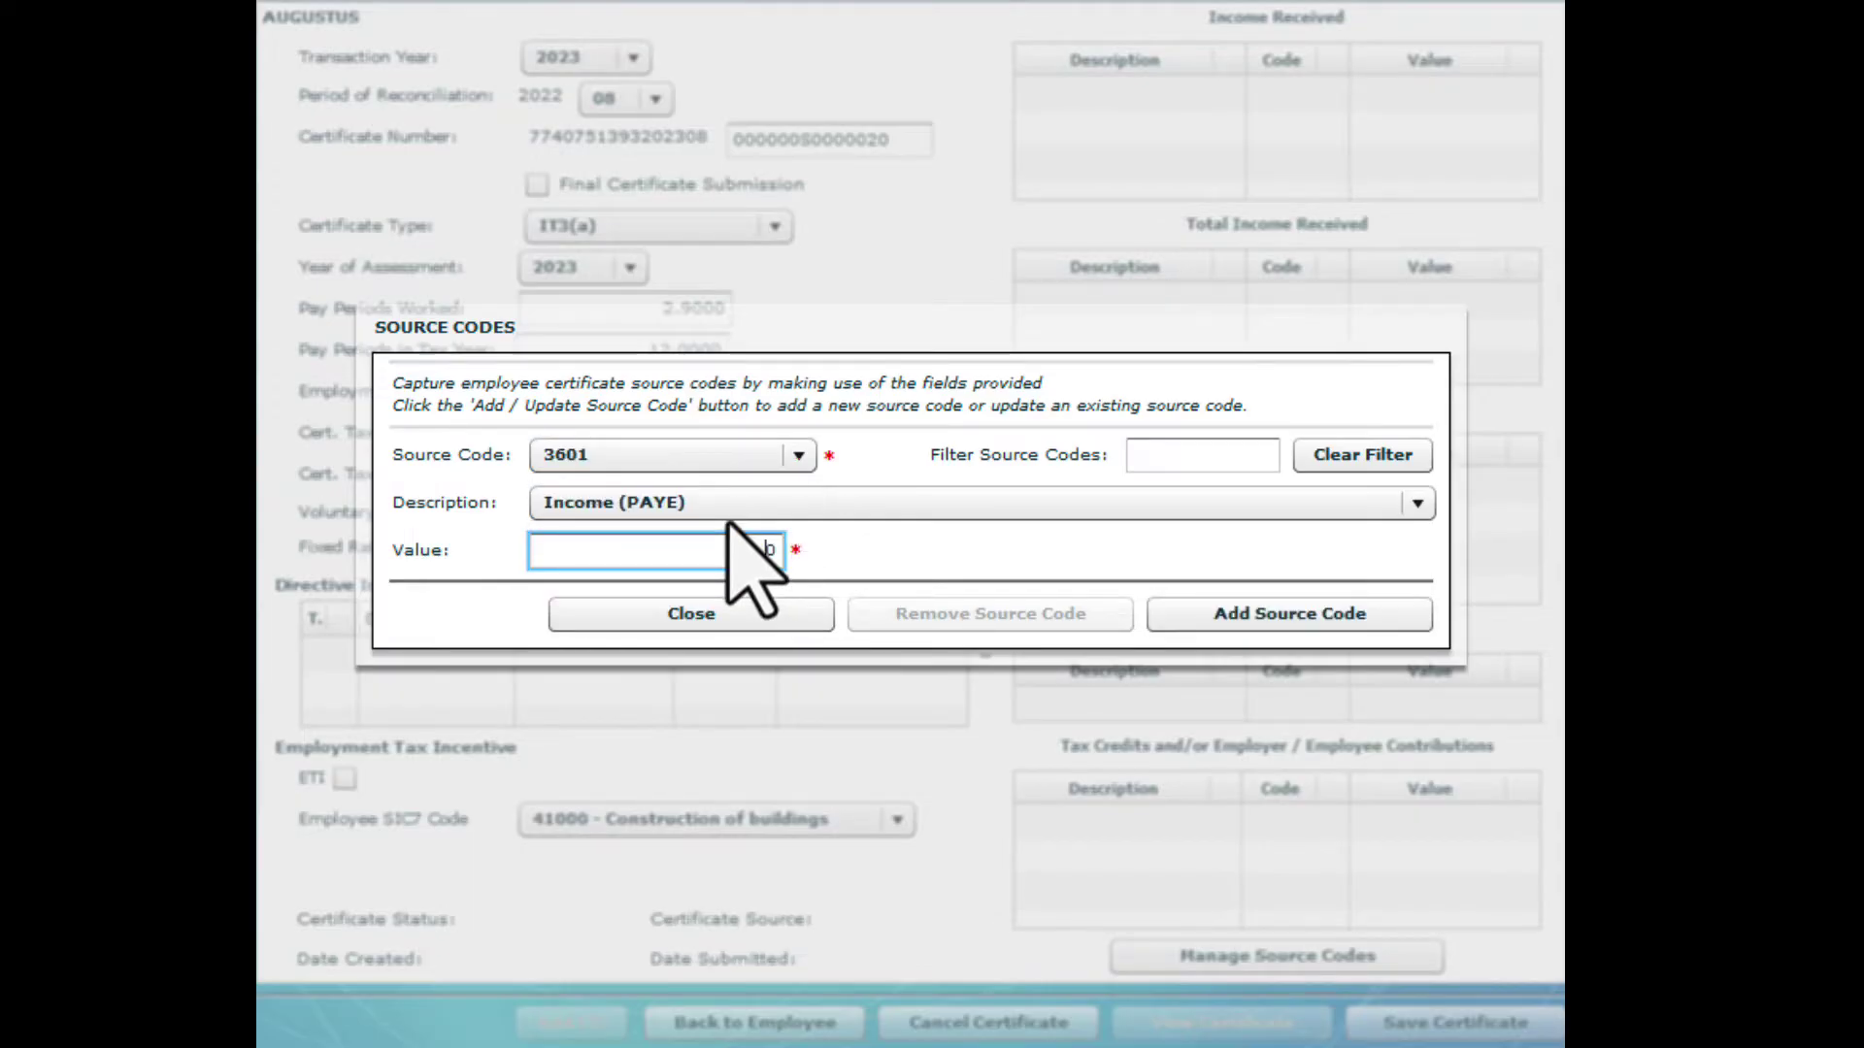
pyautogui.write('6331')
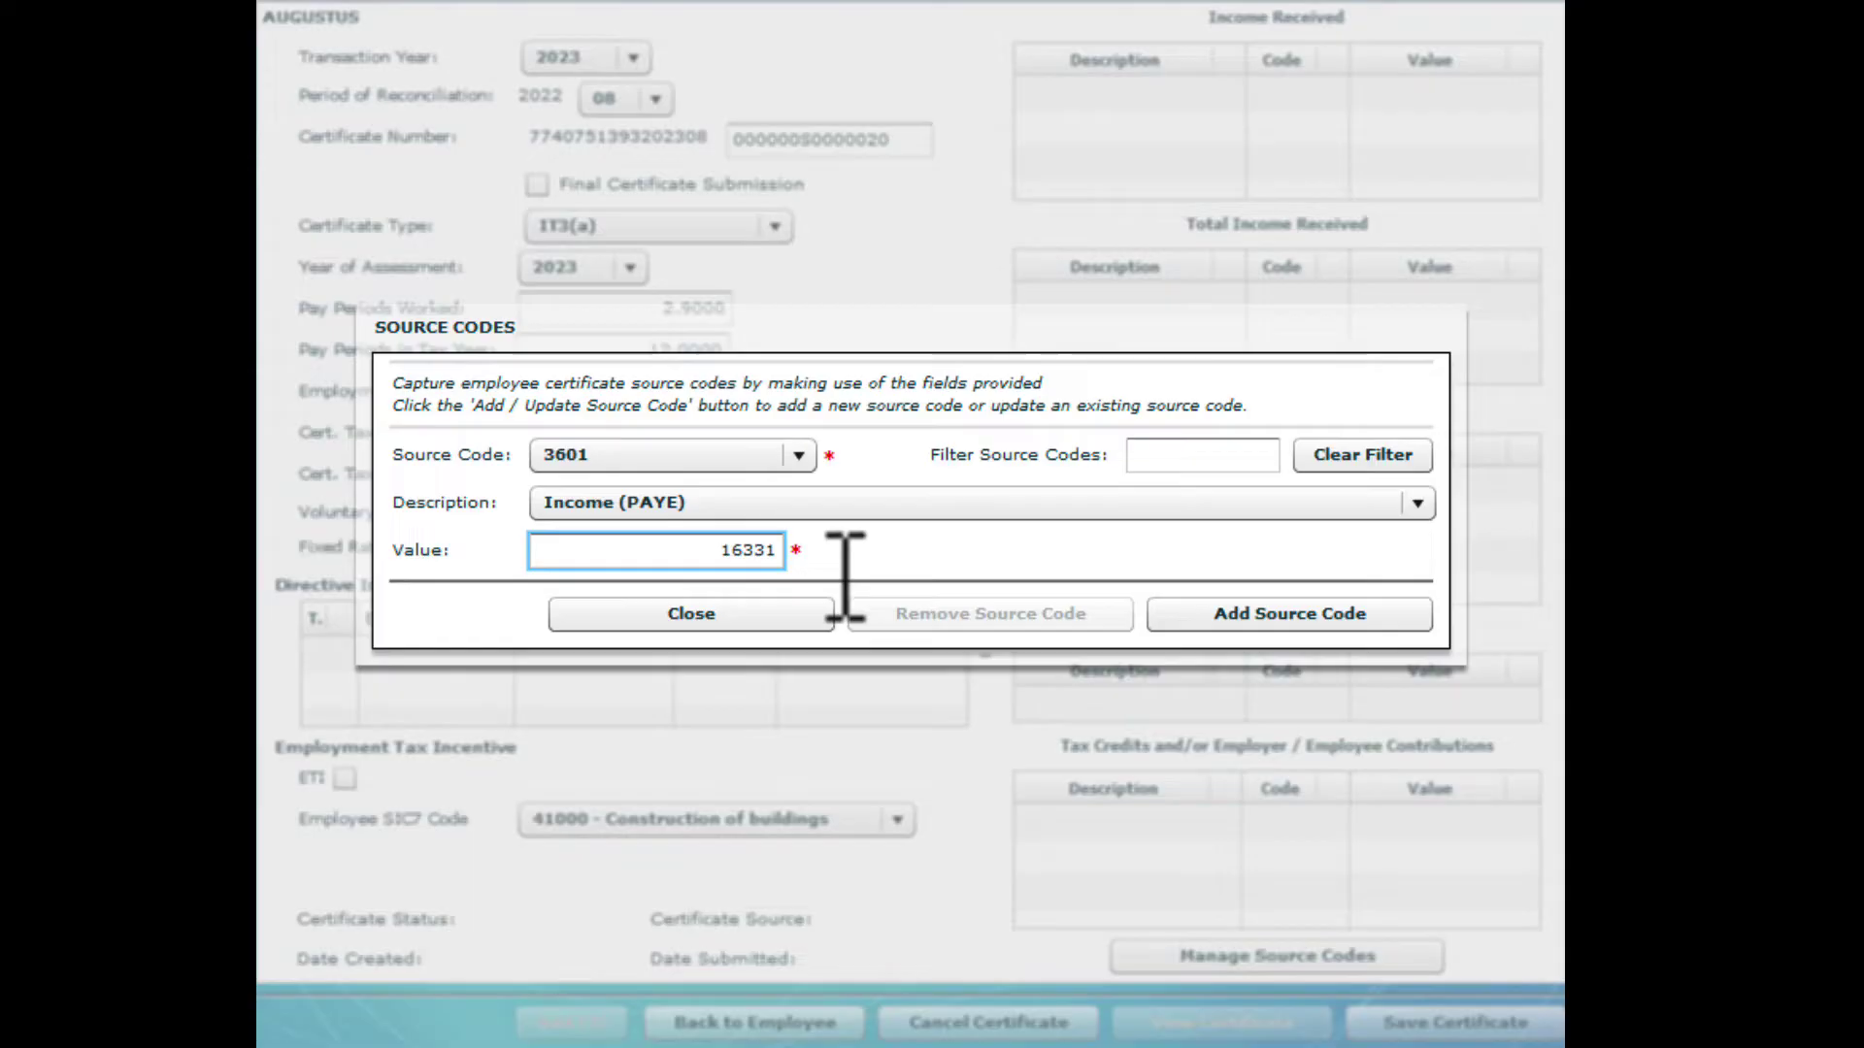
pyautogui.click(1173, 626)
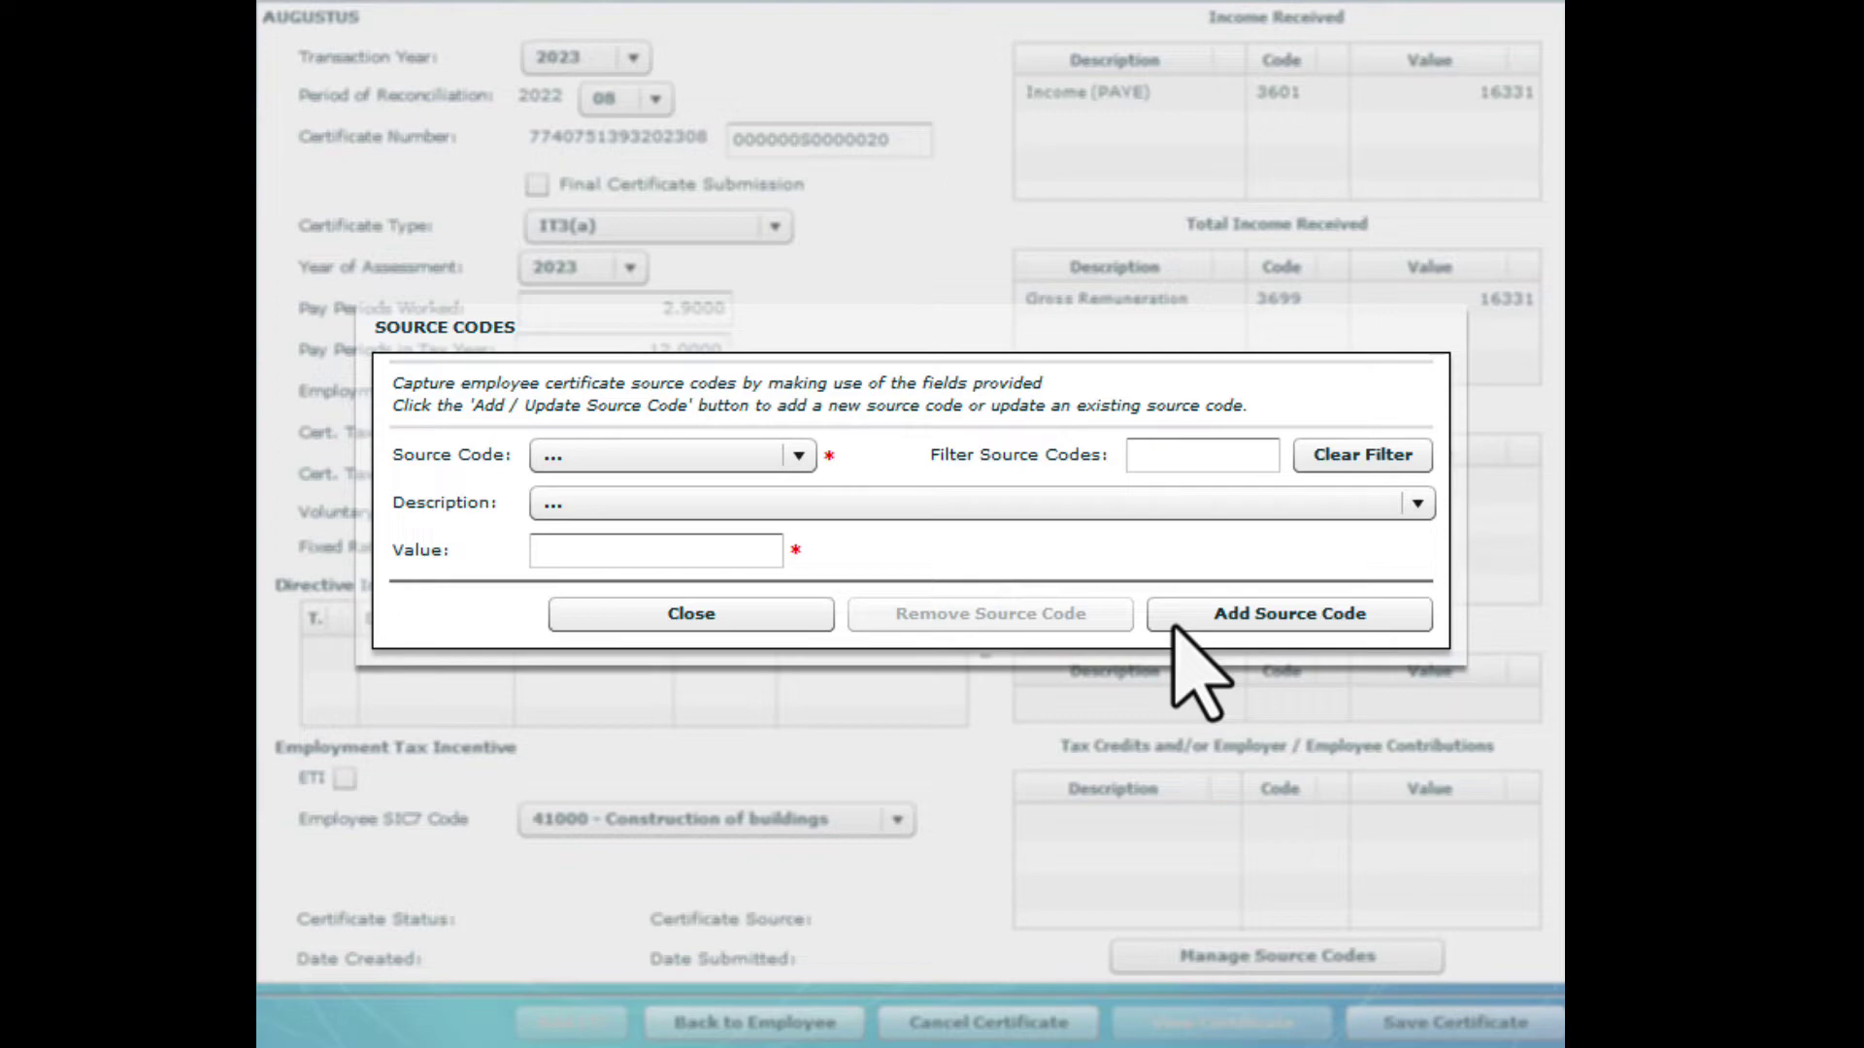
pyautogui.click(722, 613)
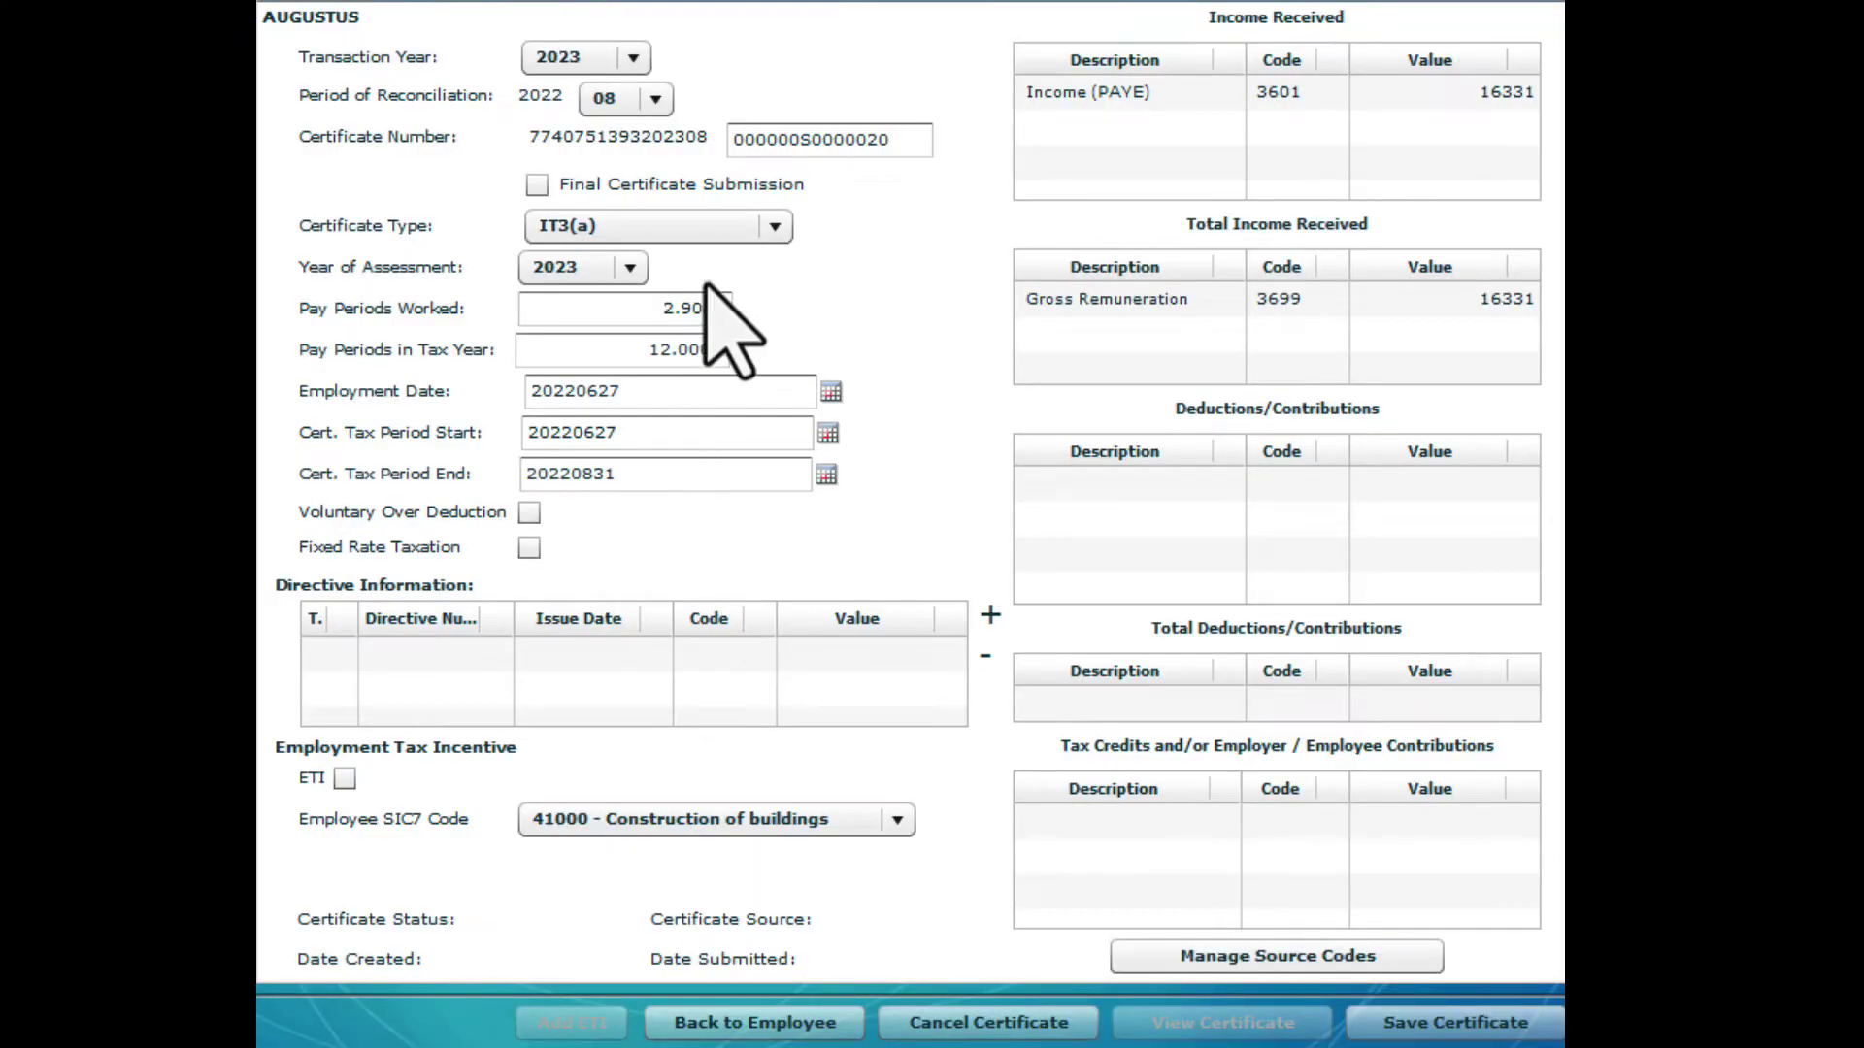
# Change the certificate type to IRP5 and add PAYE code 4102 at 210.00
pyautogui.click(774, 225)
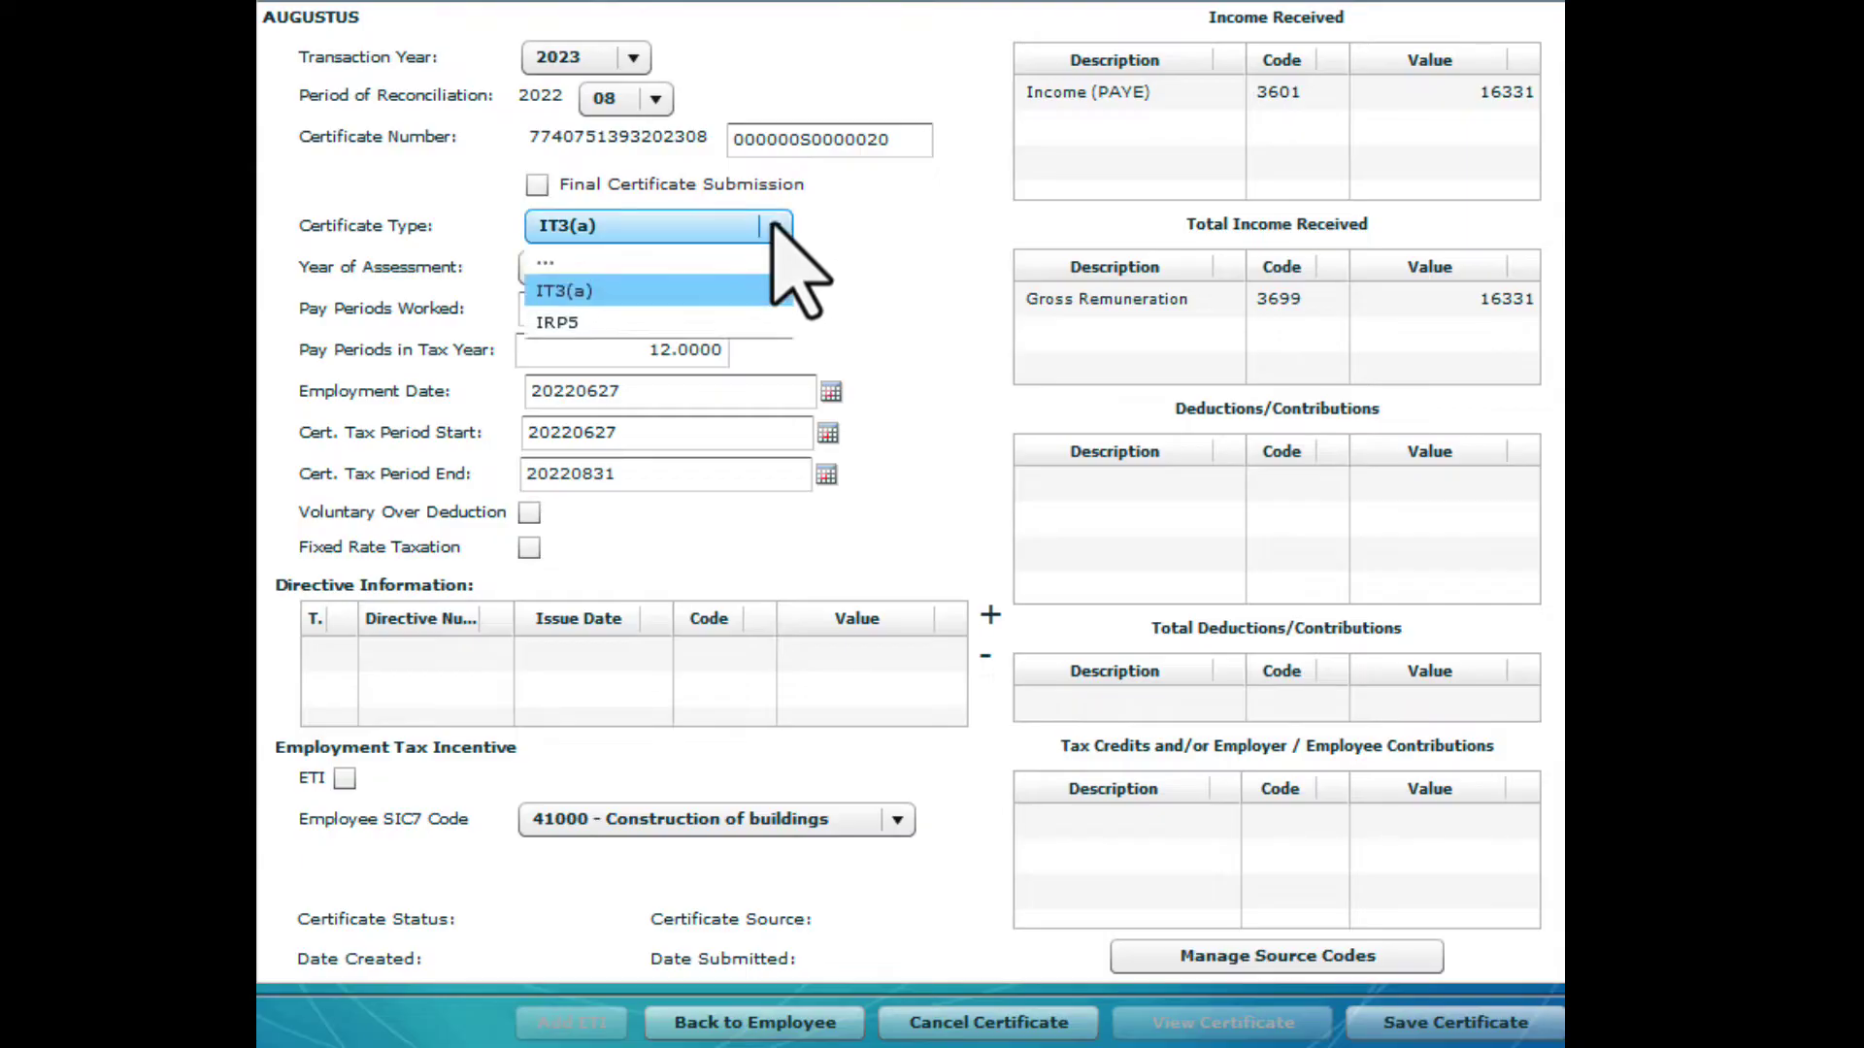
pyautogui.click(735, 322)
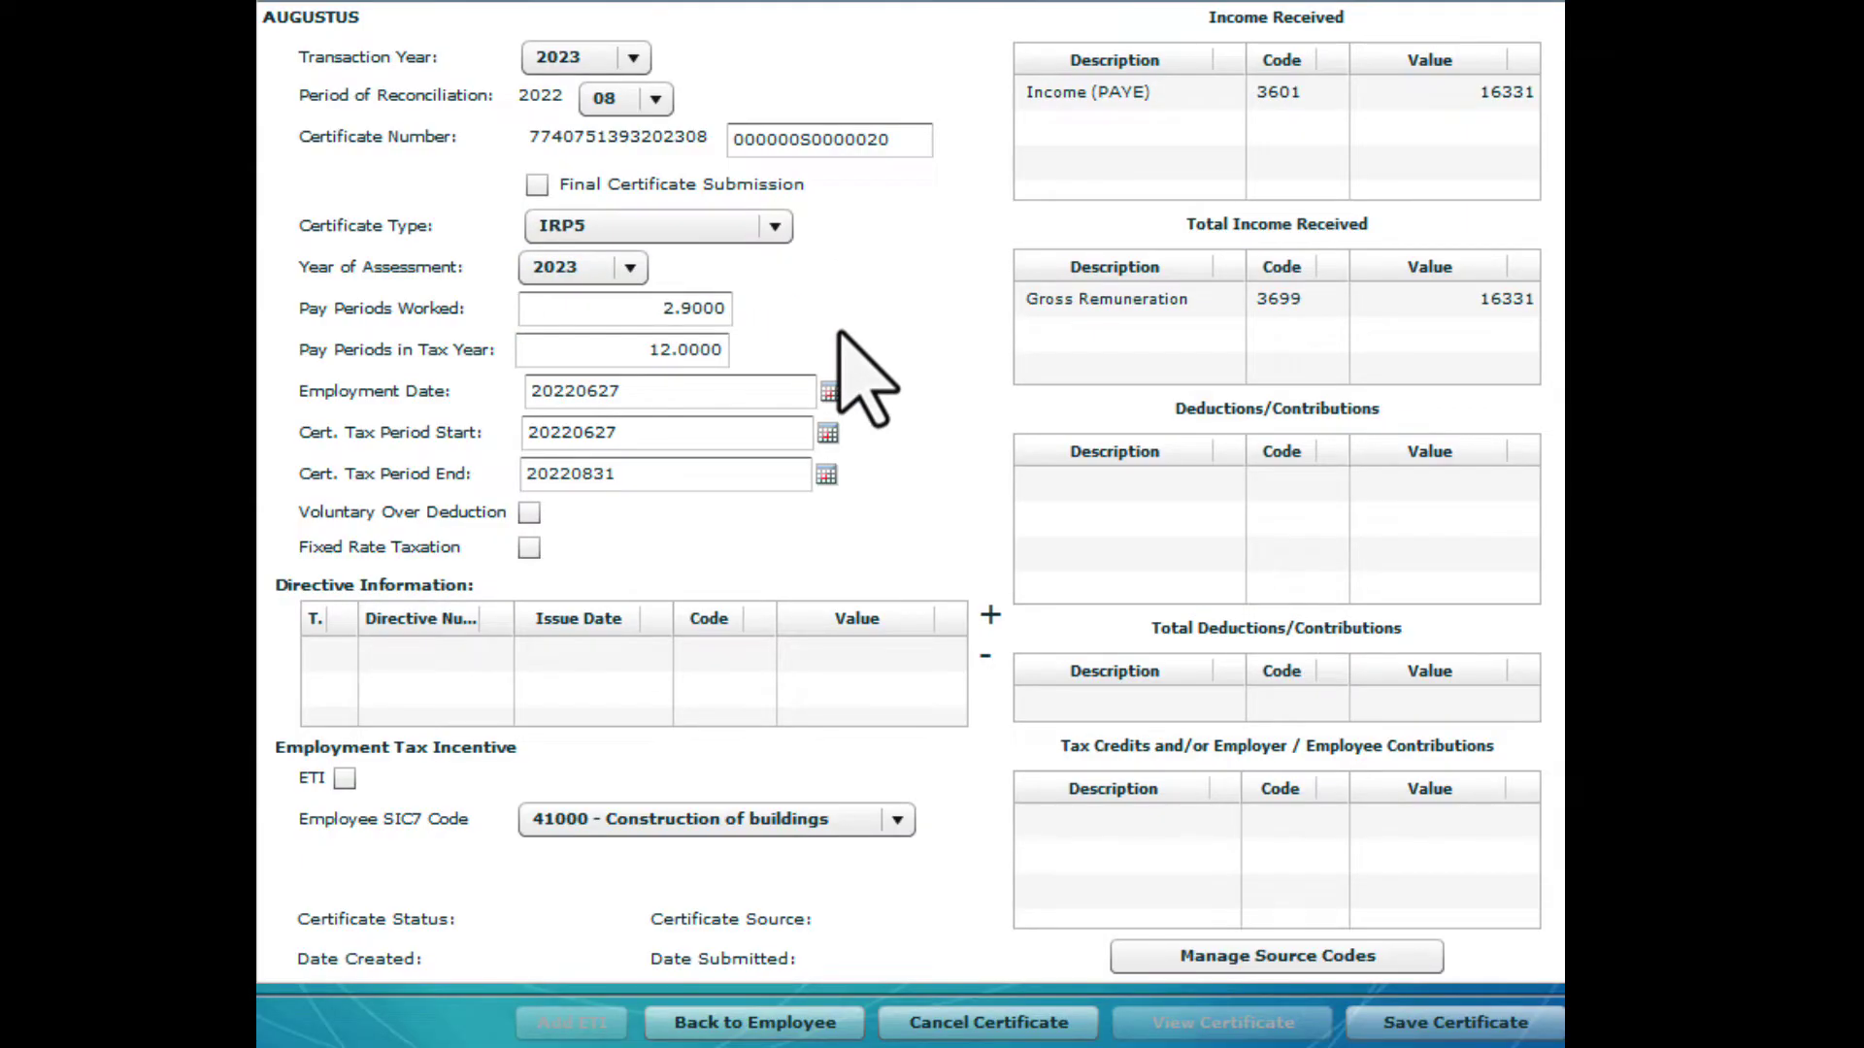
pyautogui.click(1096, 789)
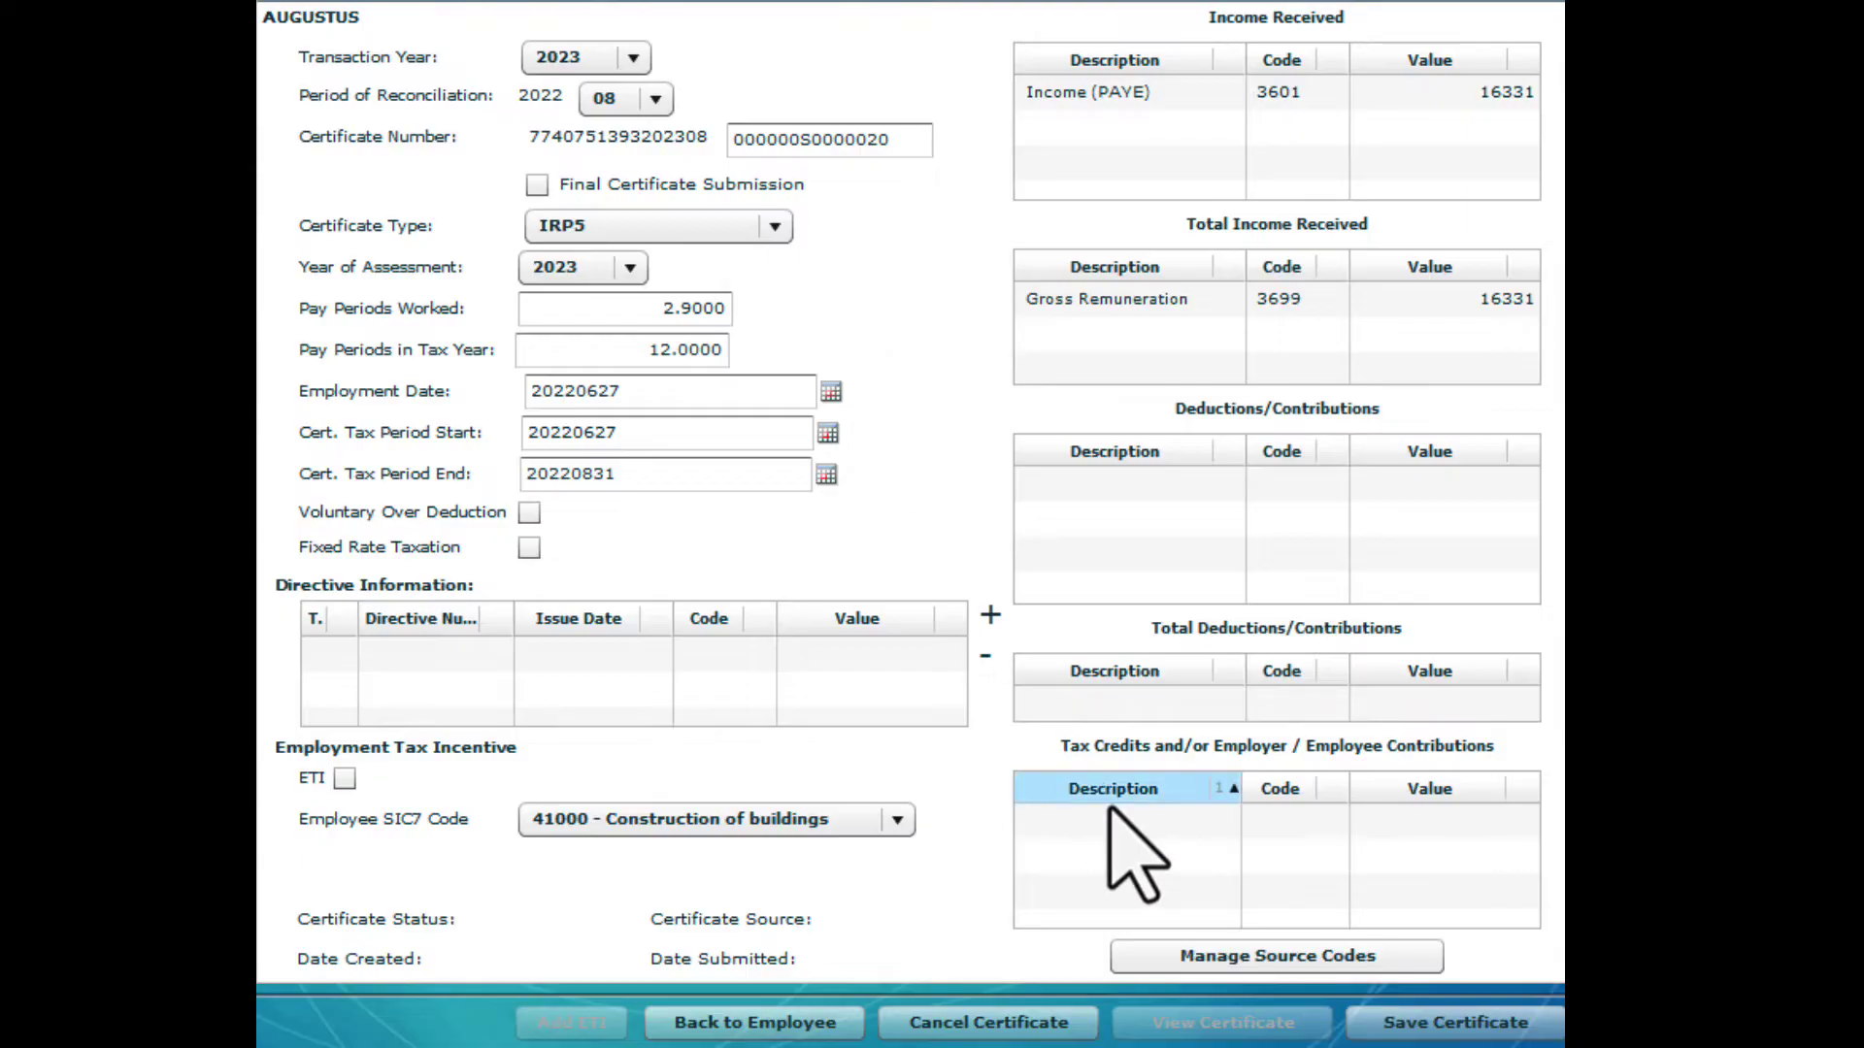
pyautogui.click(1143, 953)
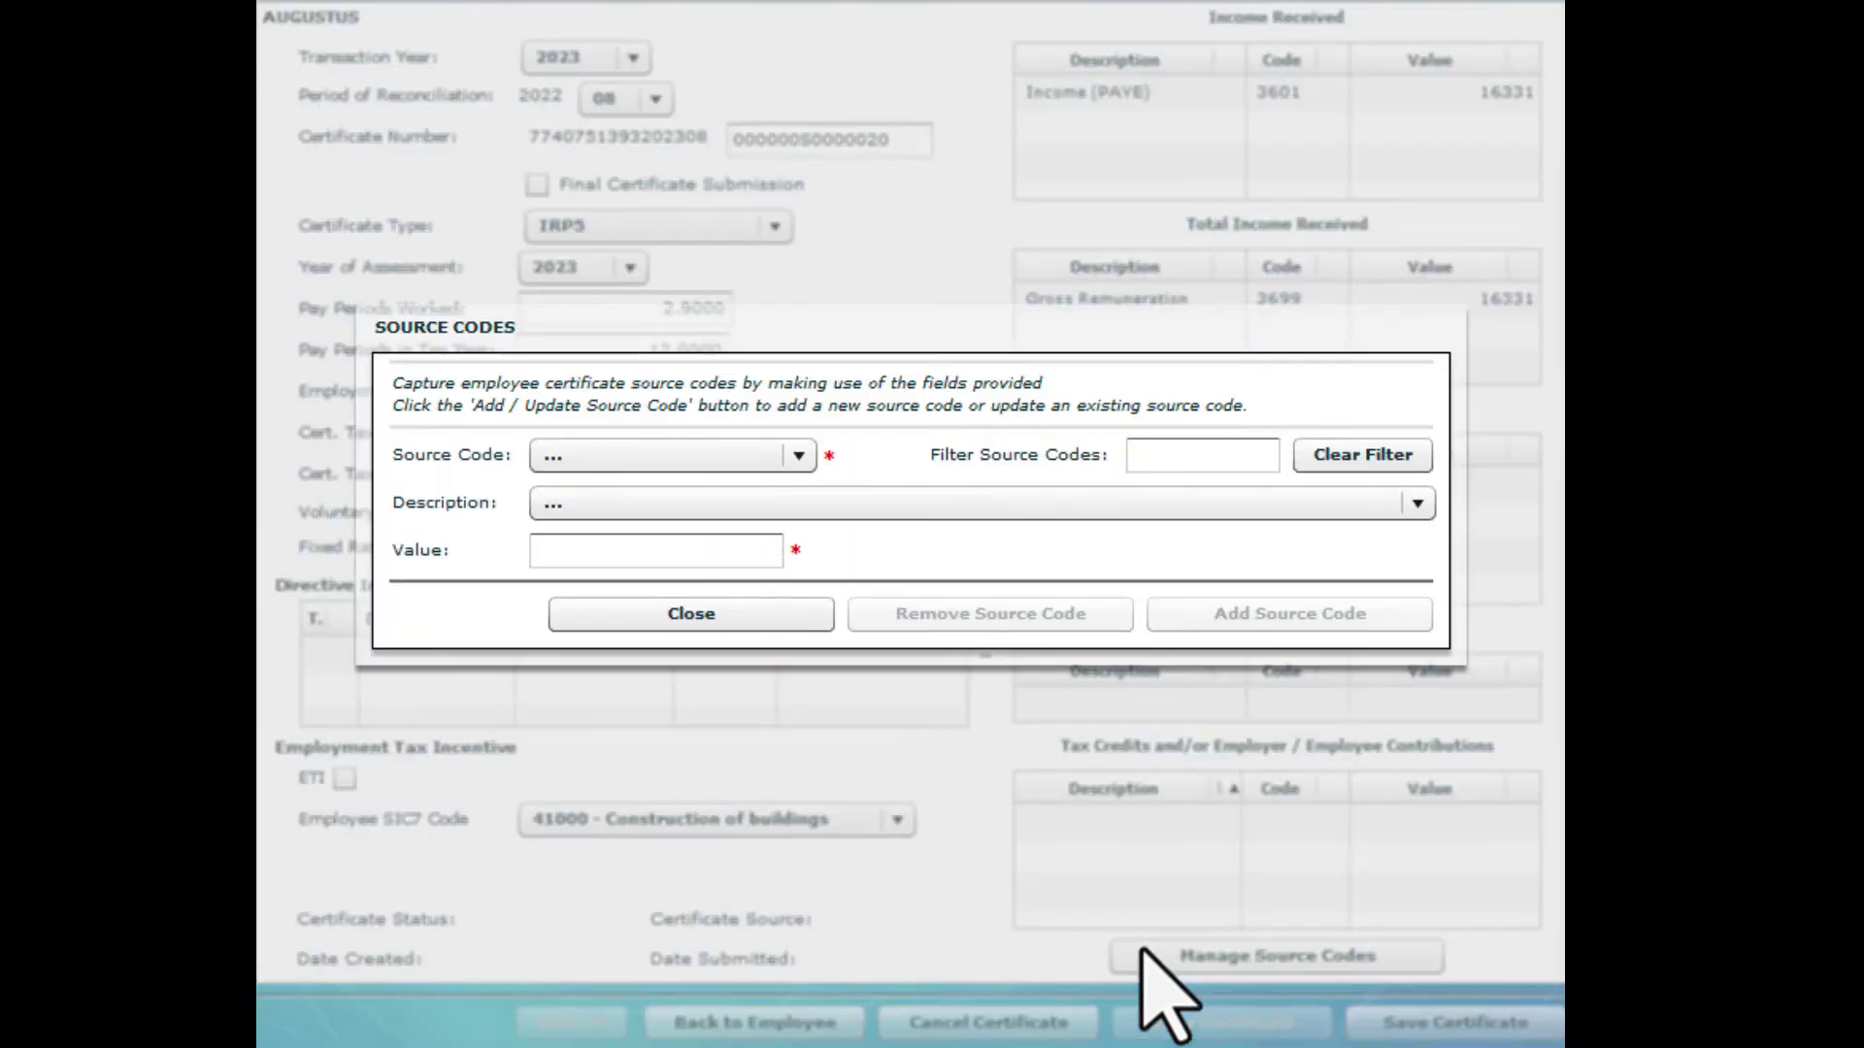
pyautogui.click(799, 456)
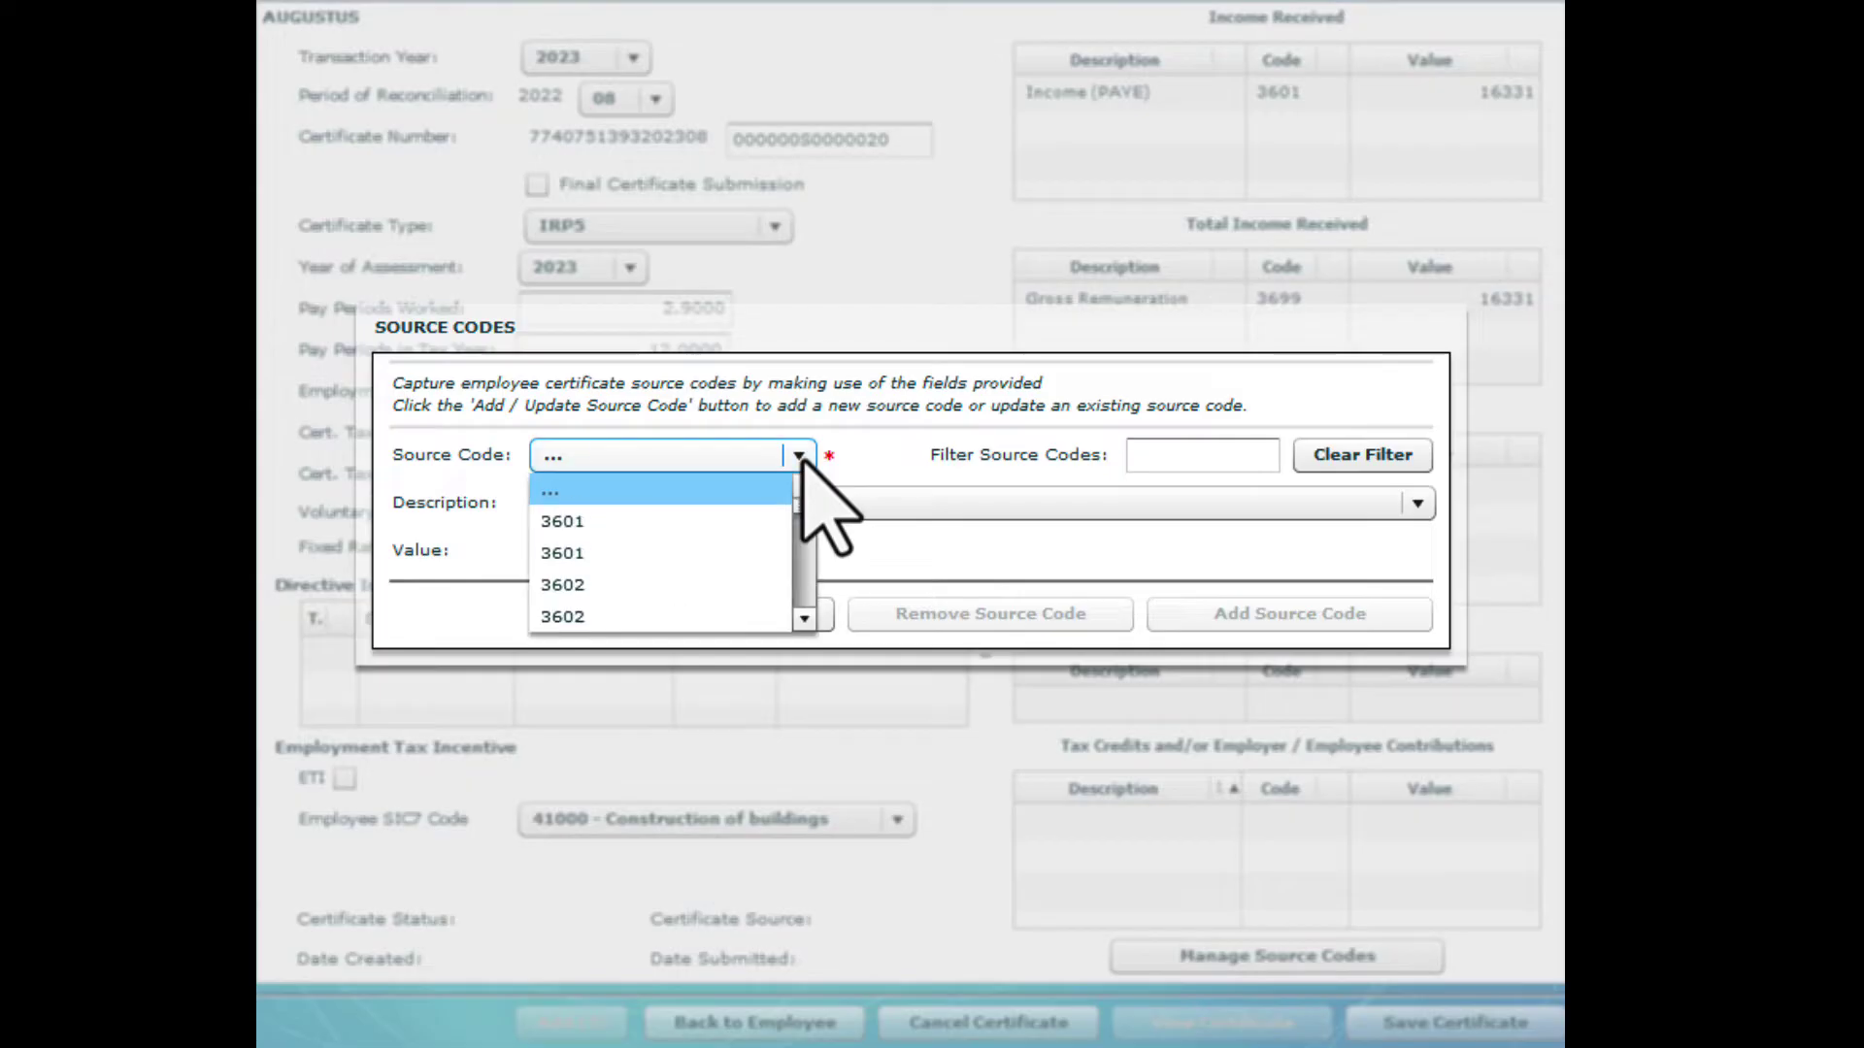
pyautogui.press('4')
pyautogui.scroll(-10, 804, 612)
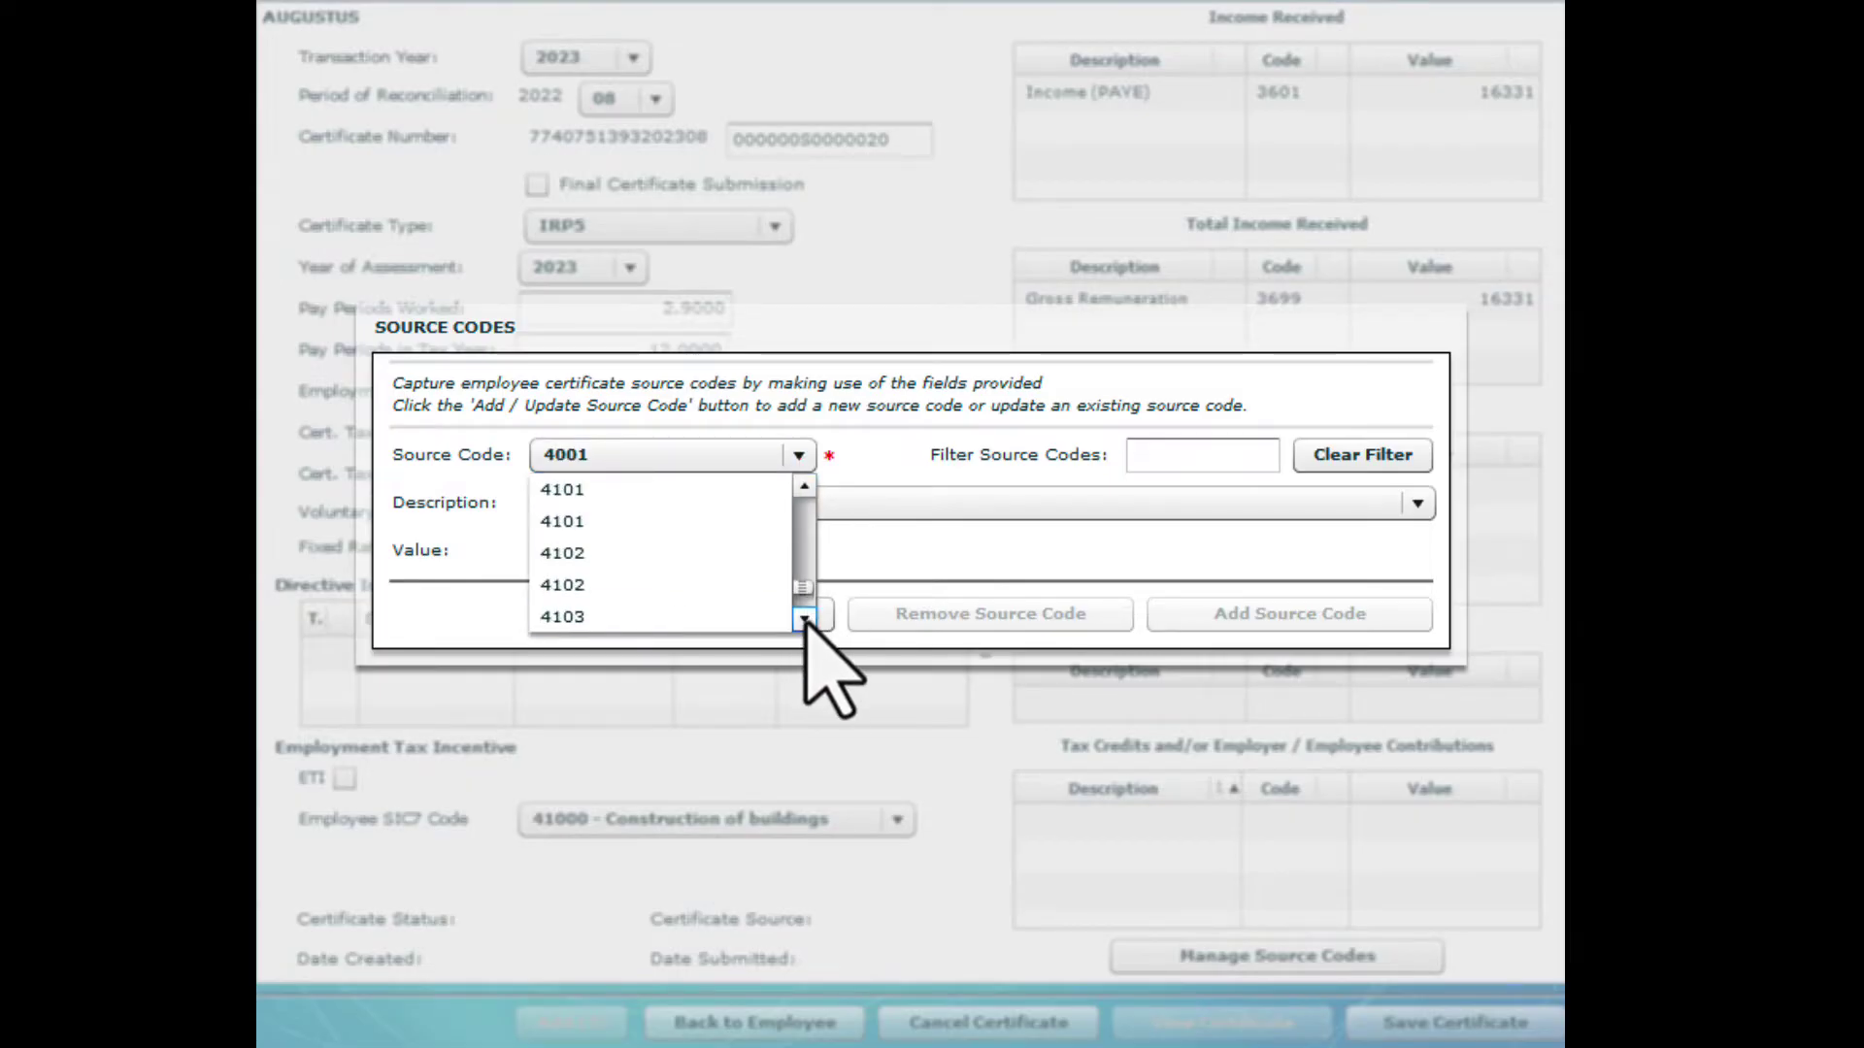
pyautogui.click(630, 558)
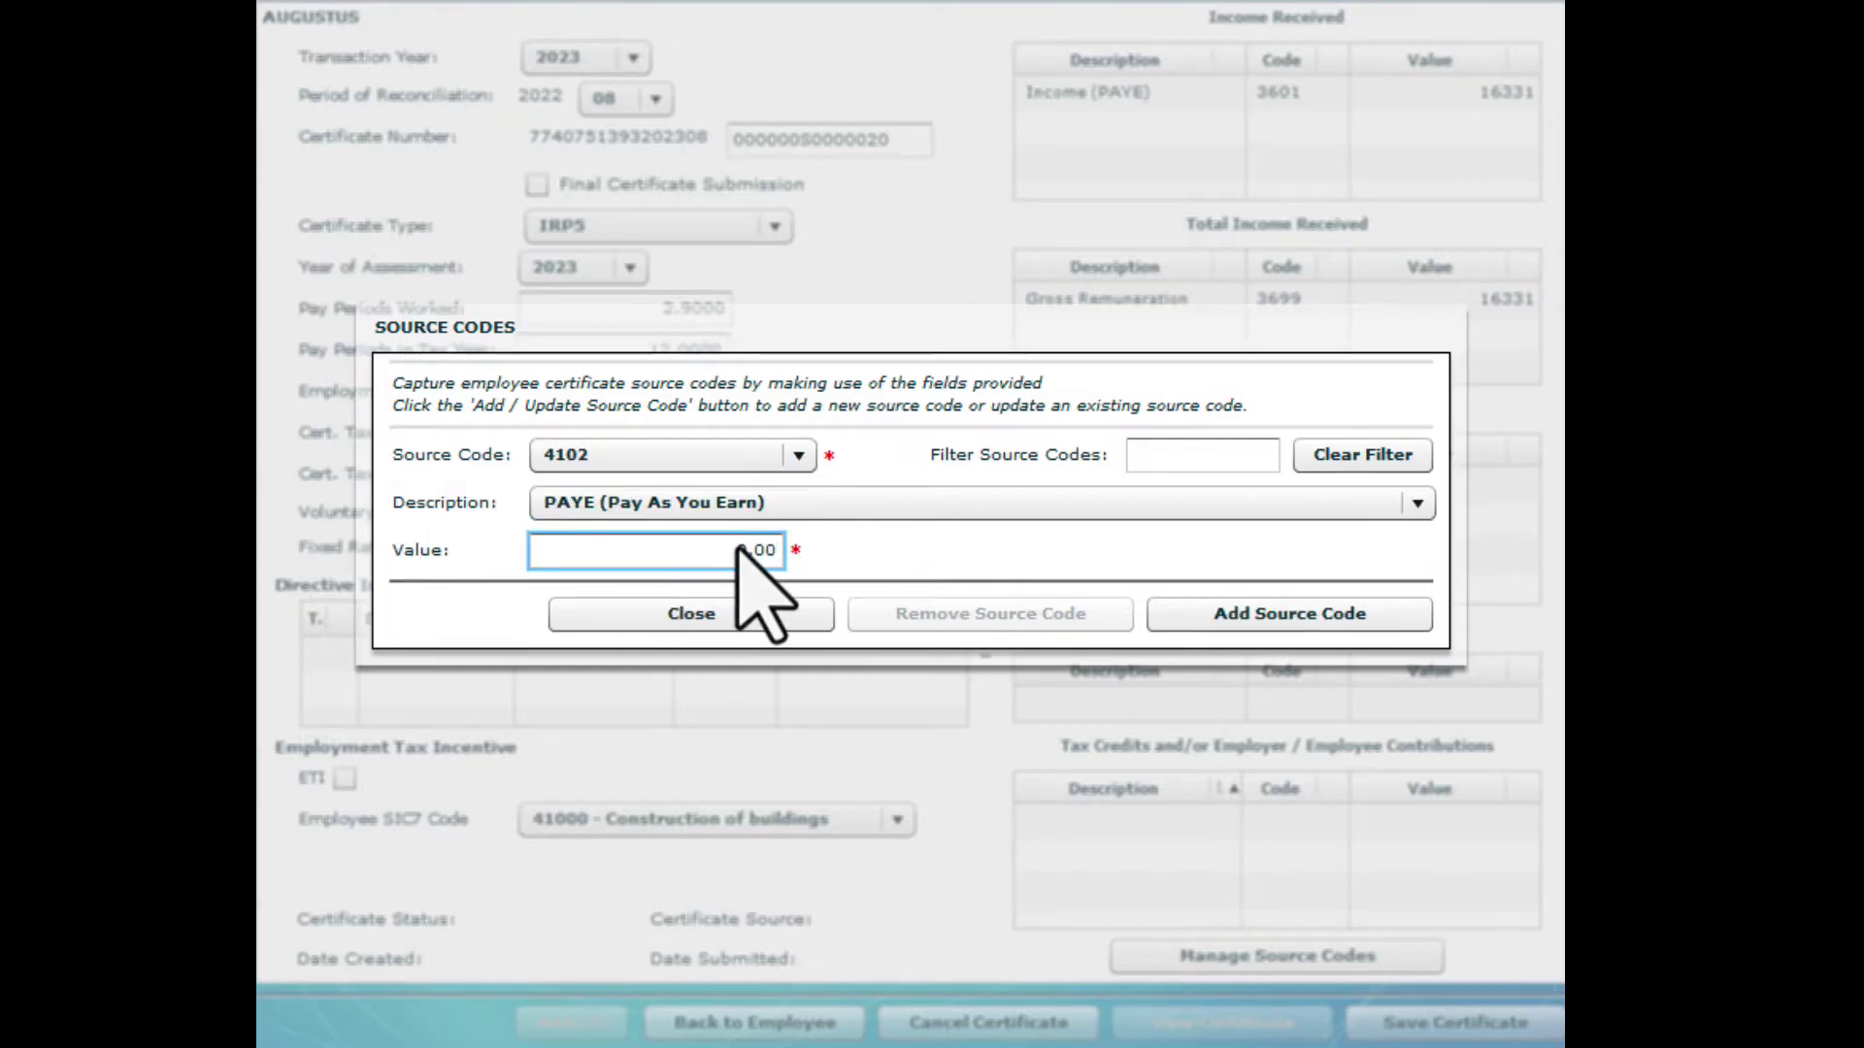
pyautogui.moveTo(736, 548); pyautogui.dragTo(835, 561)
pyautogui.write('210.00')
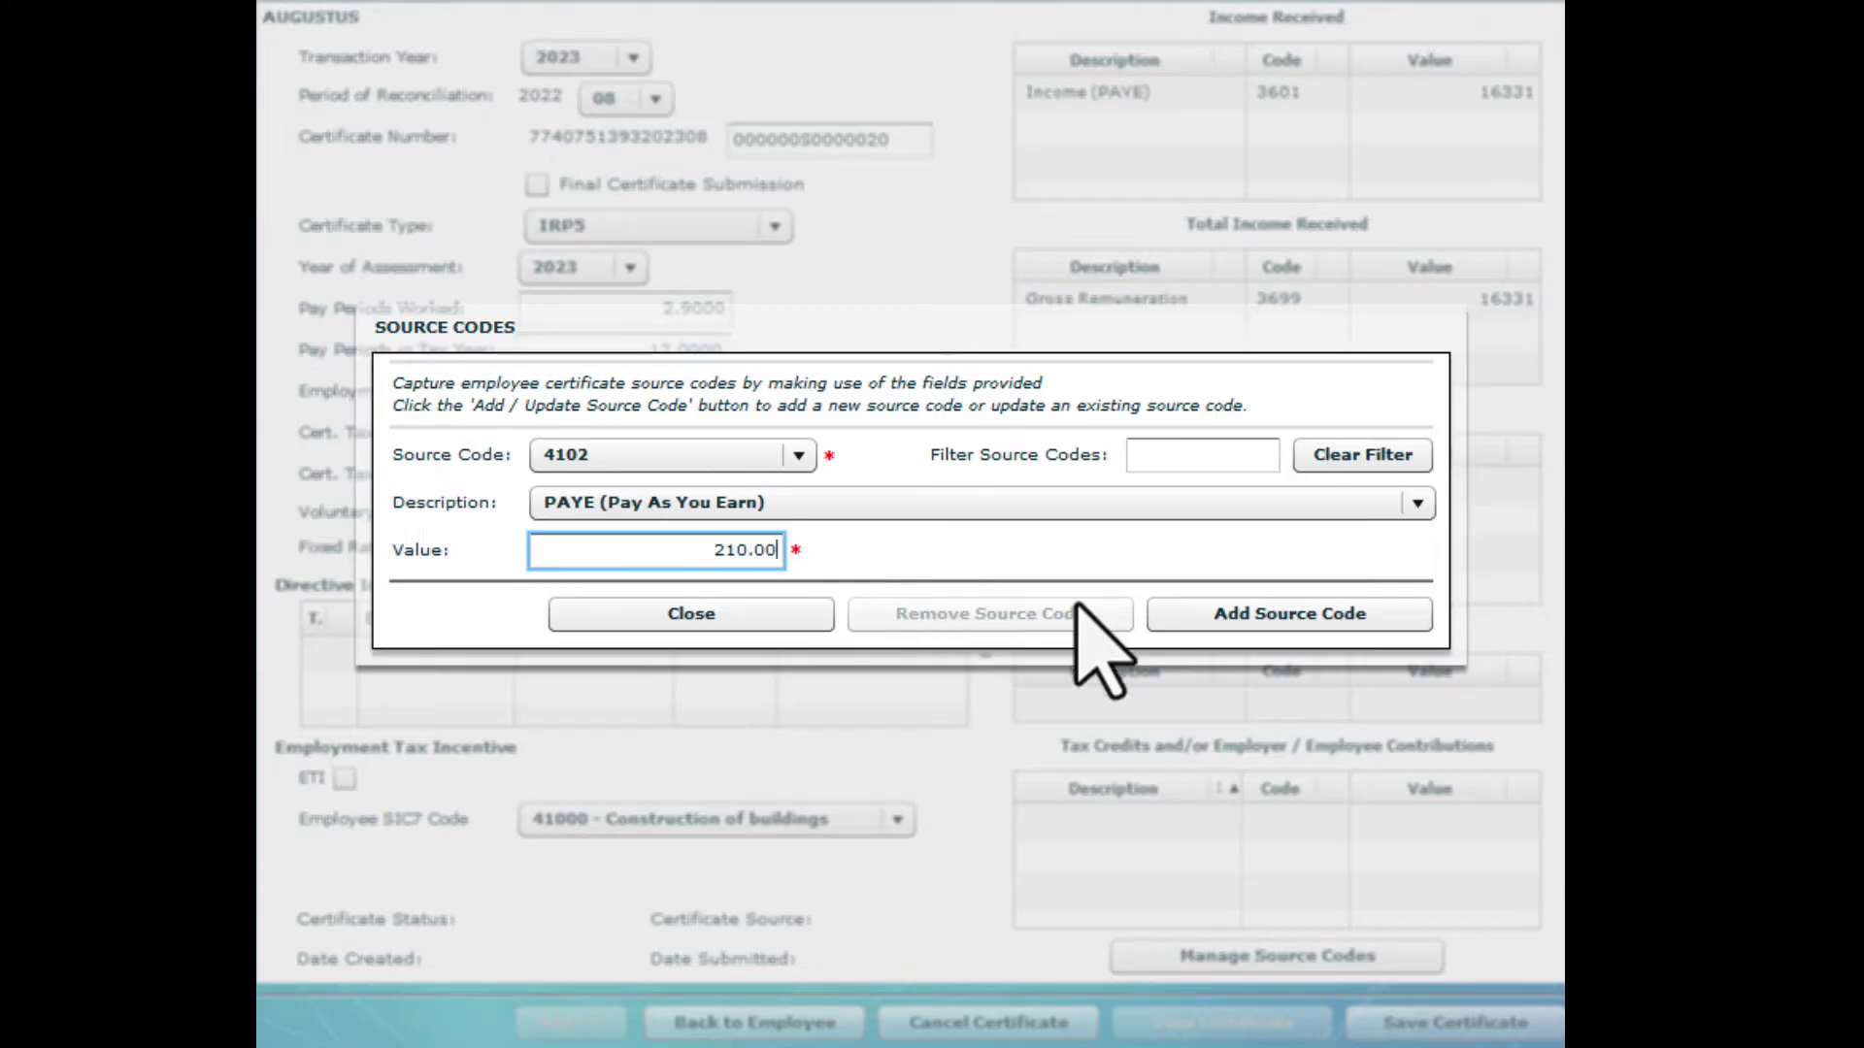
pyautogui.click(1162, 619)
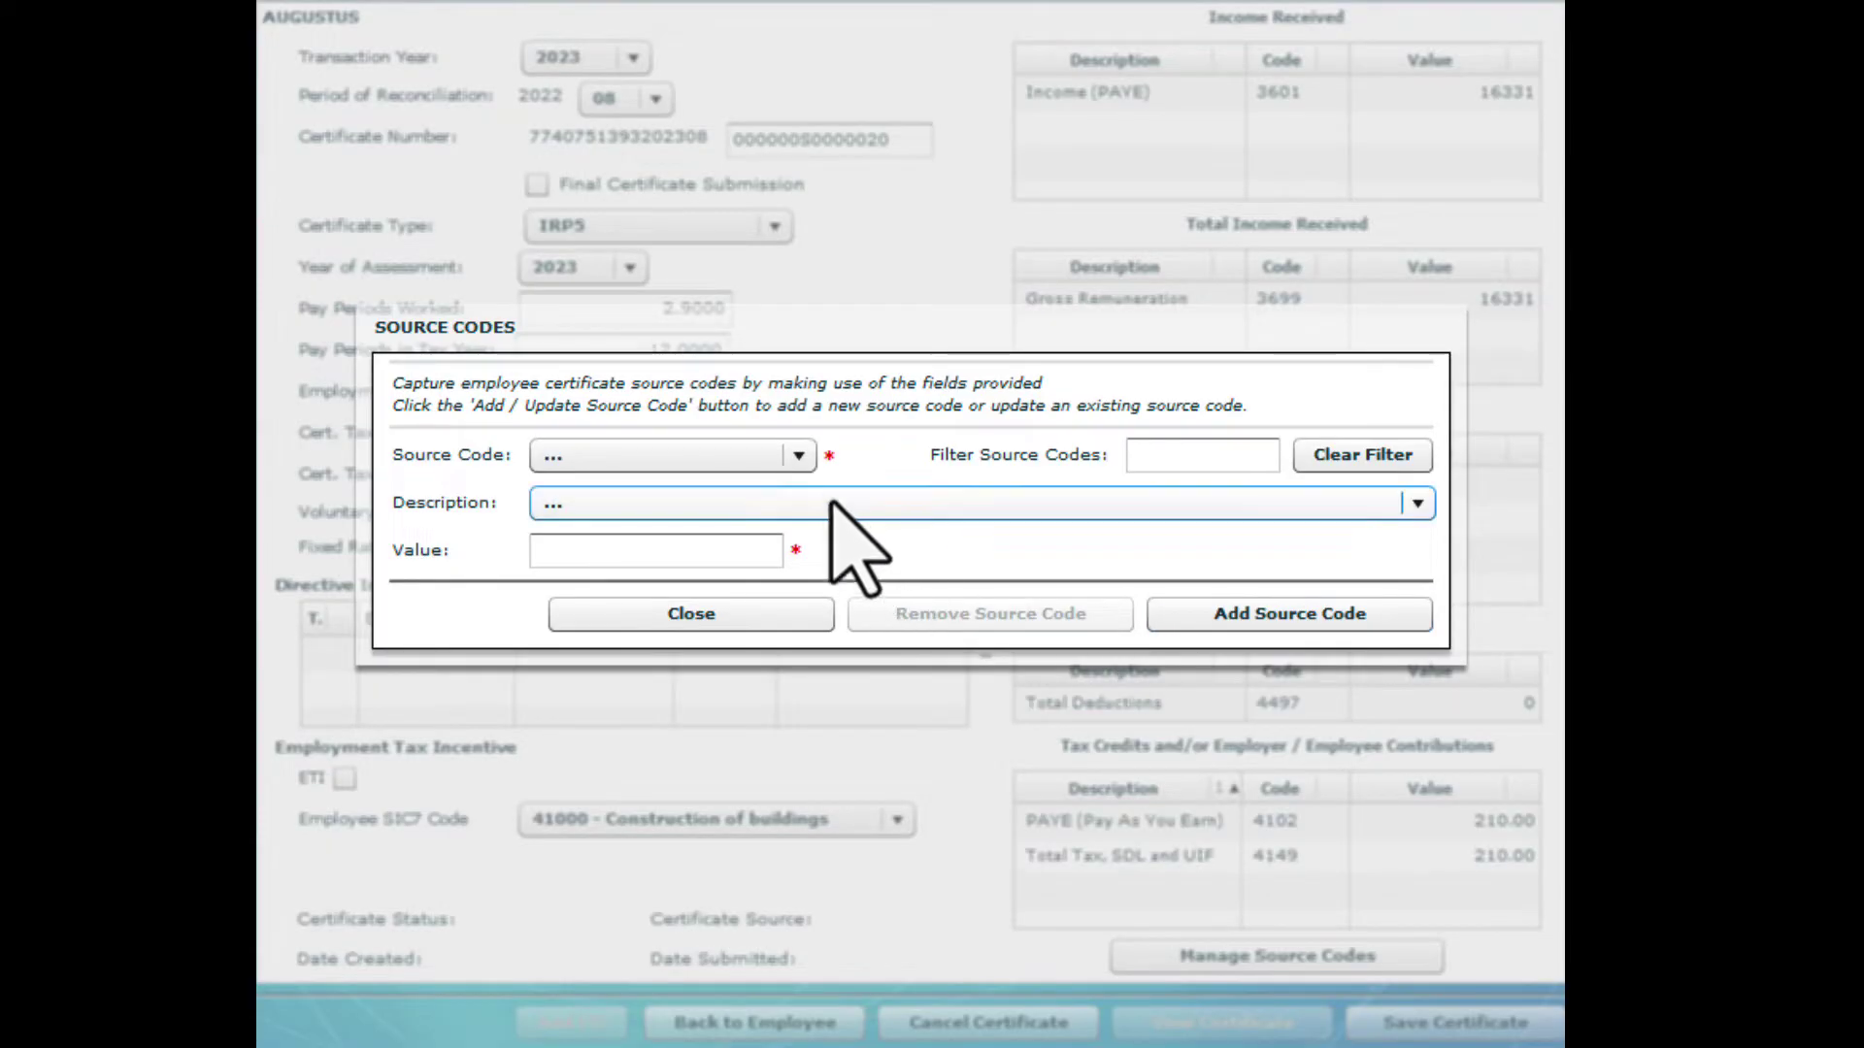
# Add UIF contribution code 4141 at 326.62
pyautogui.click(798, 456)
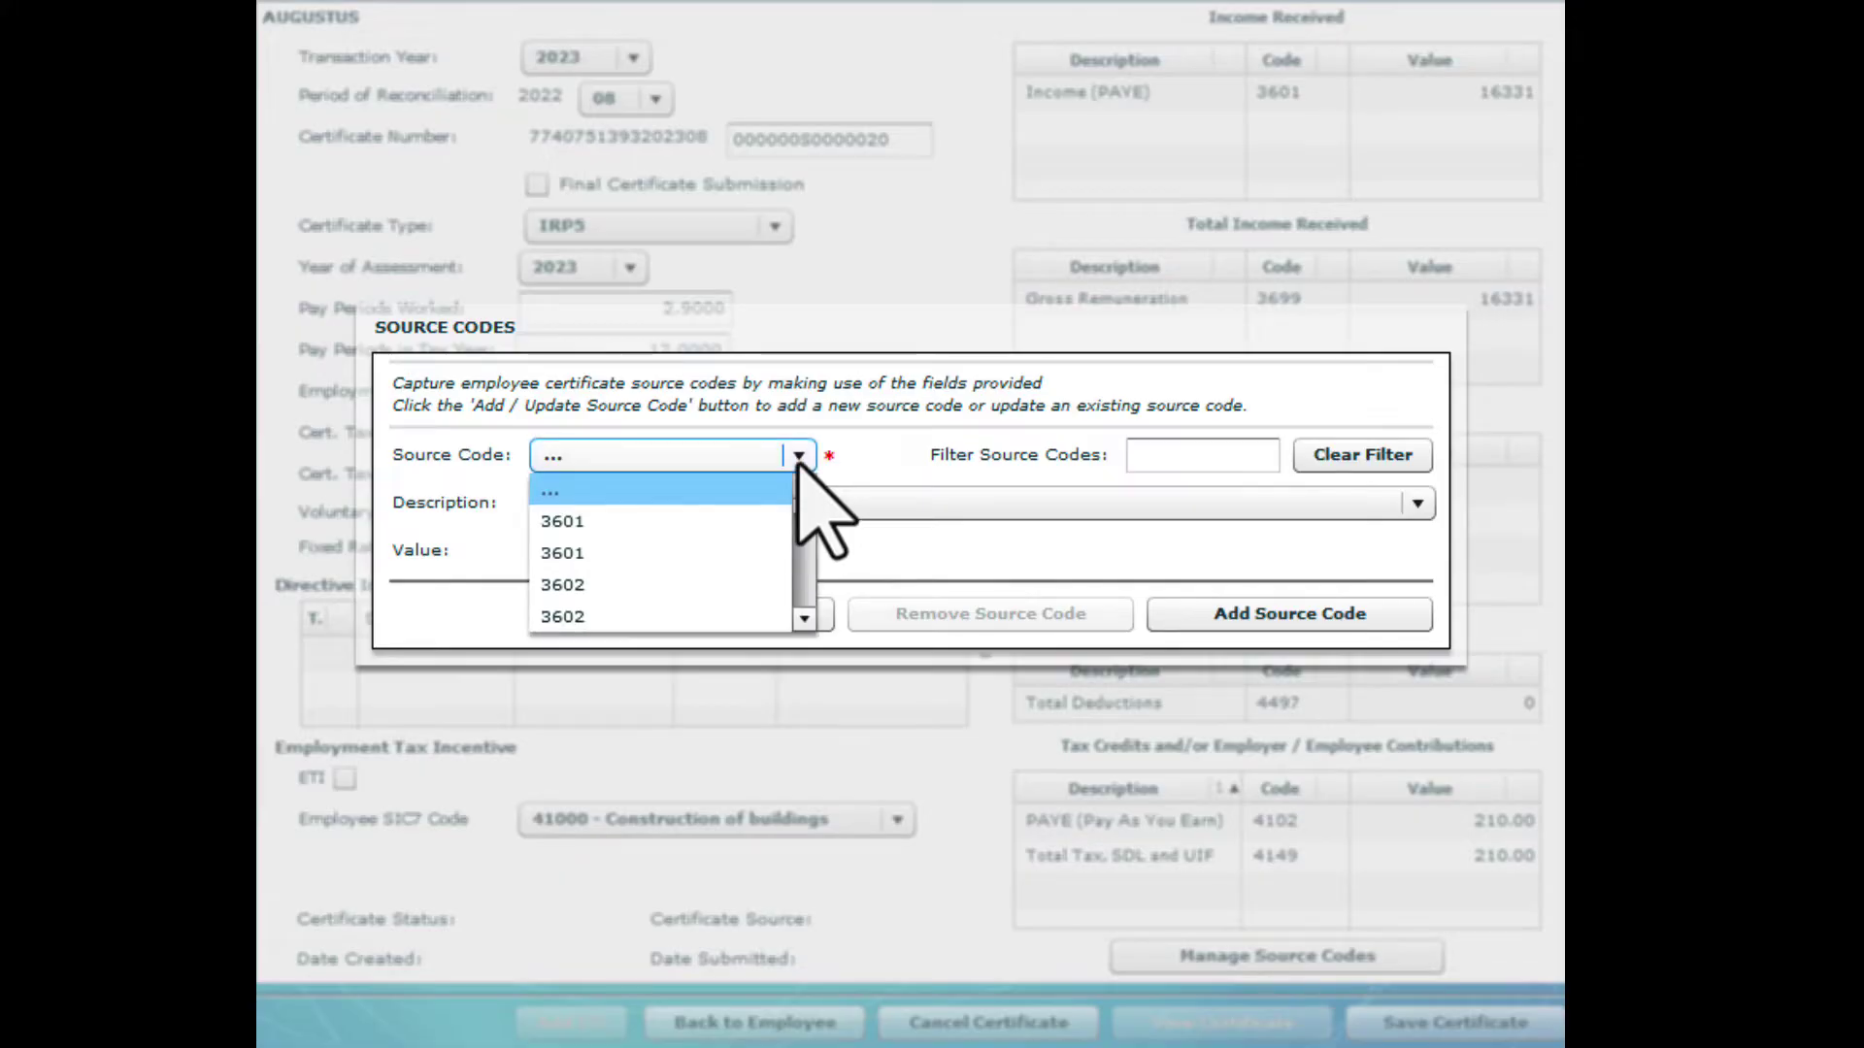
pyautogui.press('4')
pyautogui.click(804, 619)
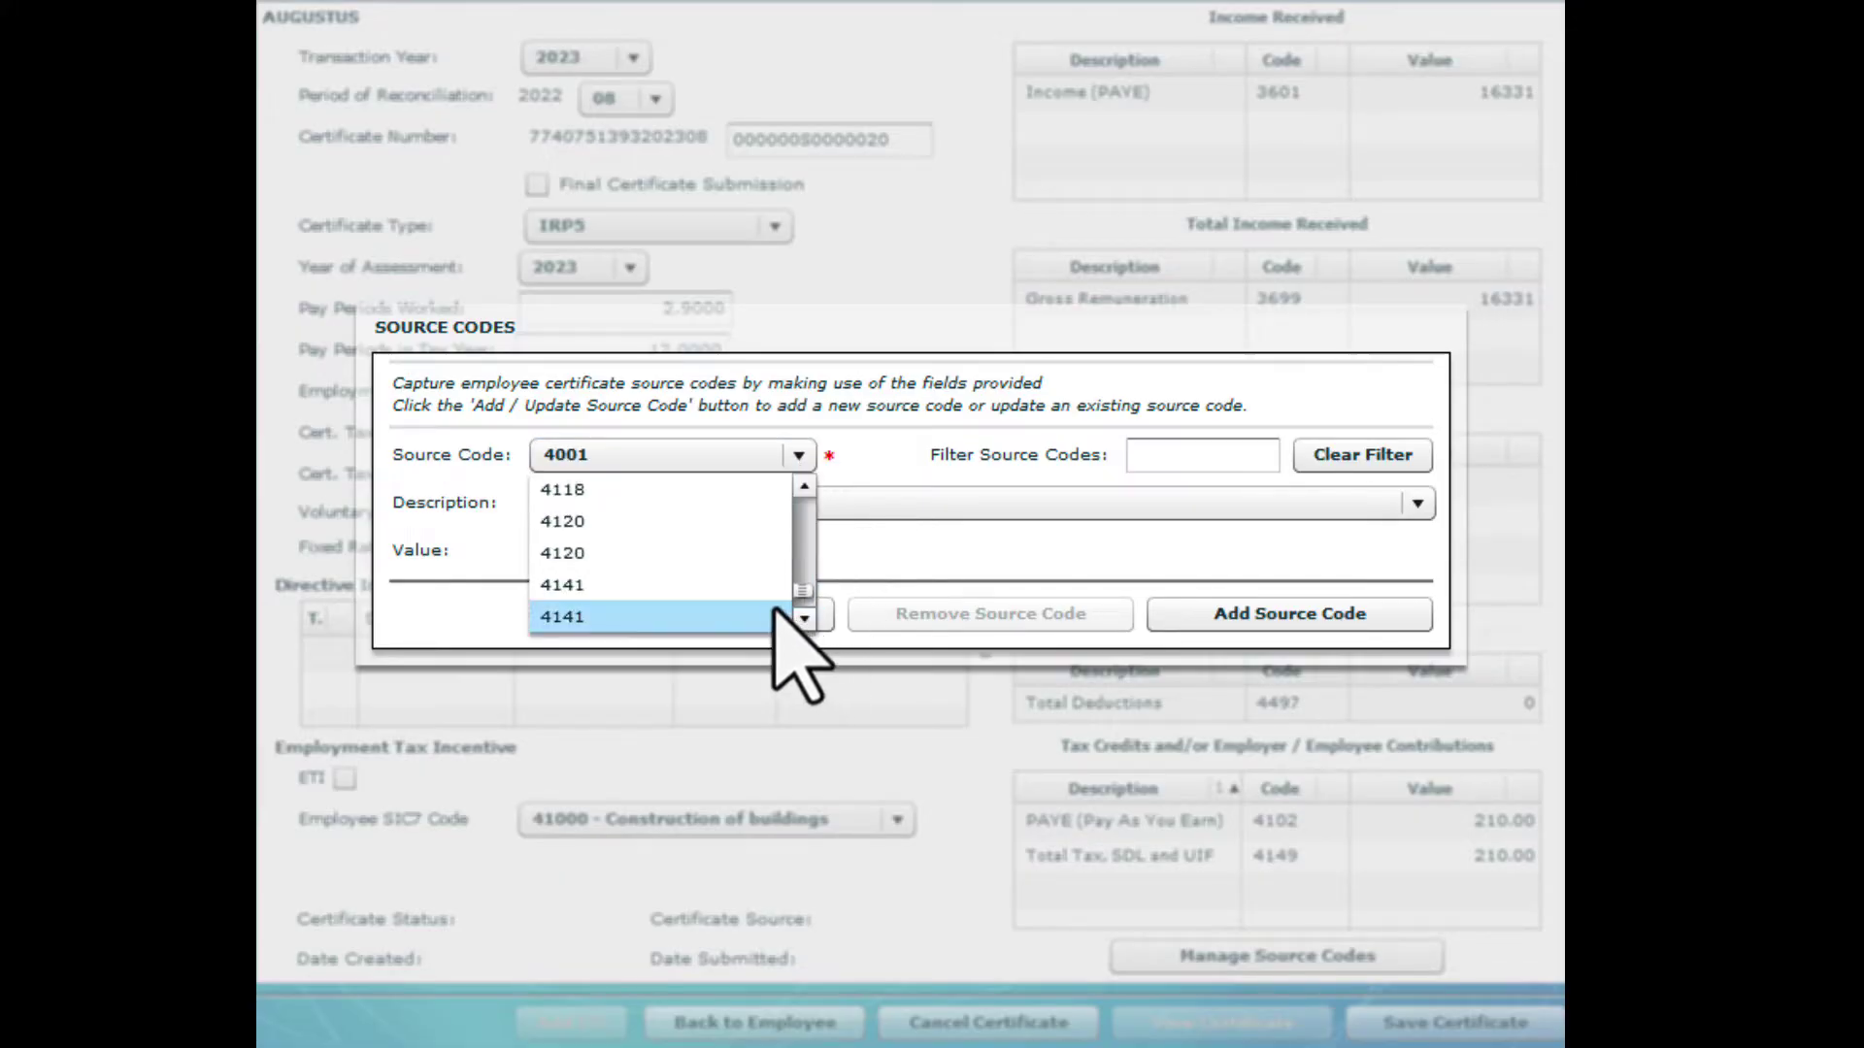
pyautogui.click(769, 617)
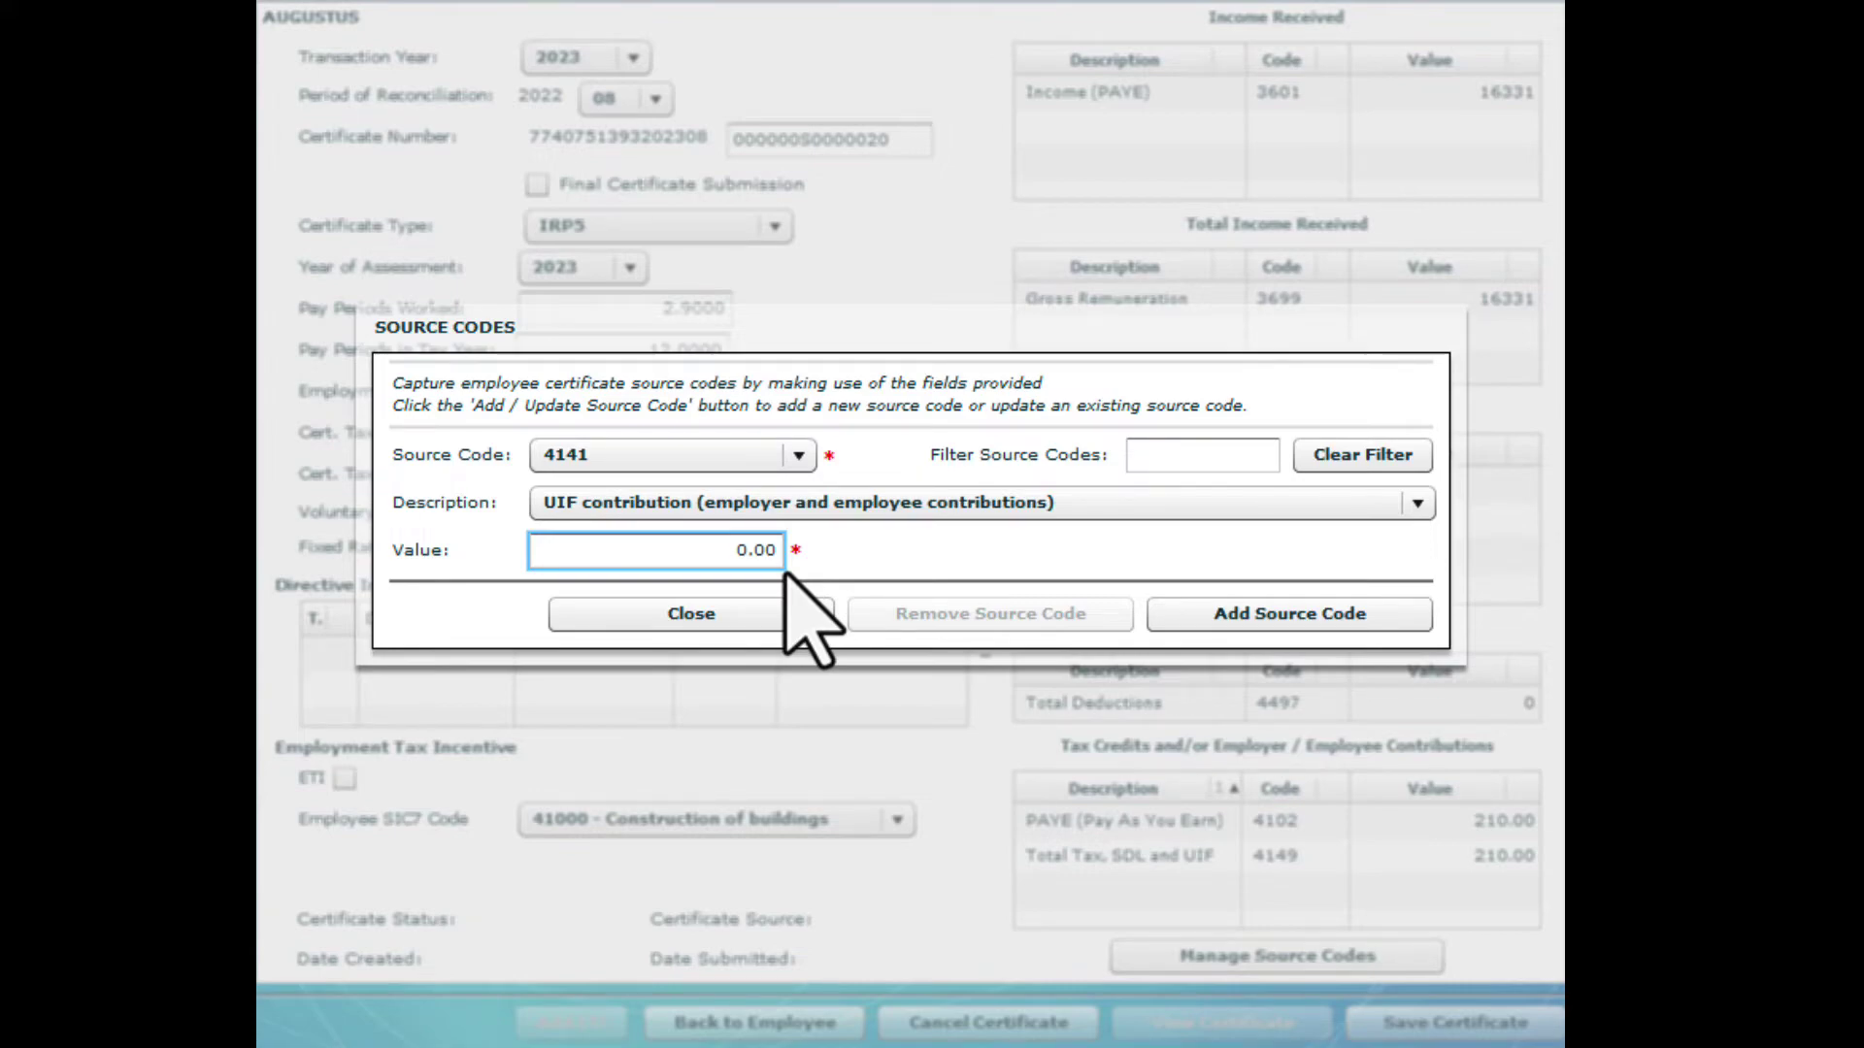
pyautogui.write('326')
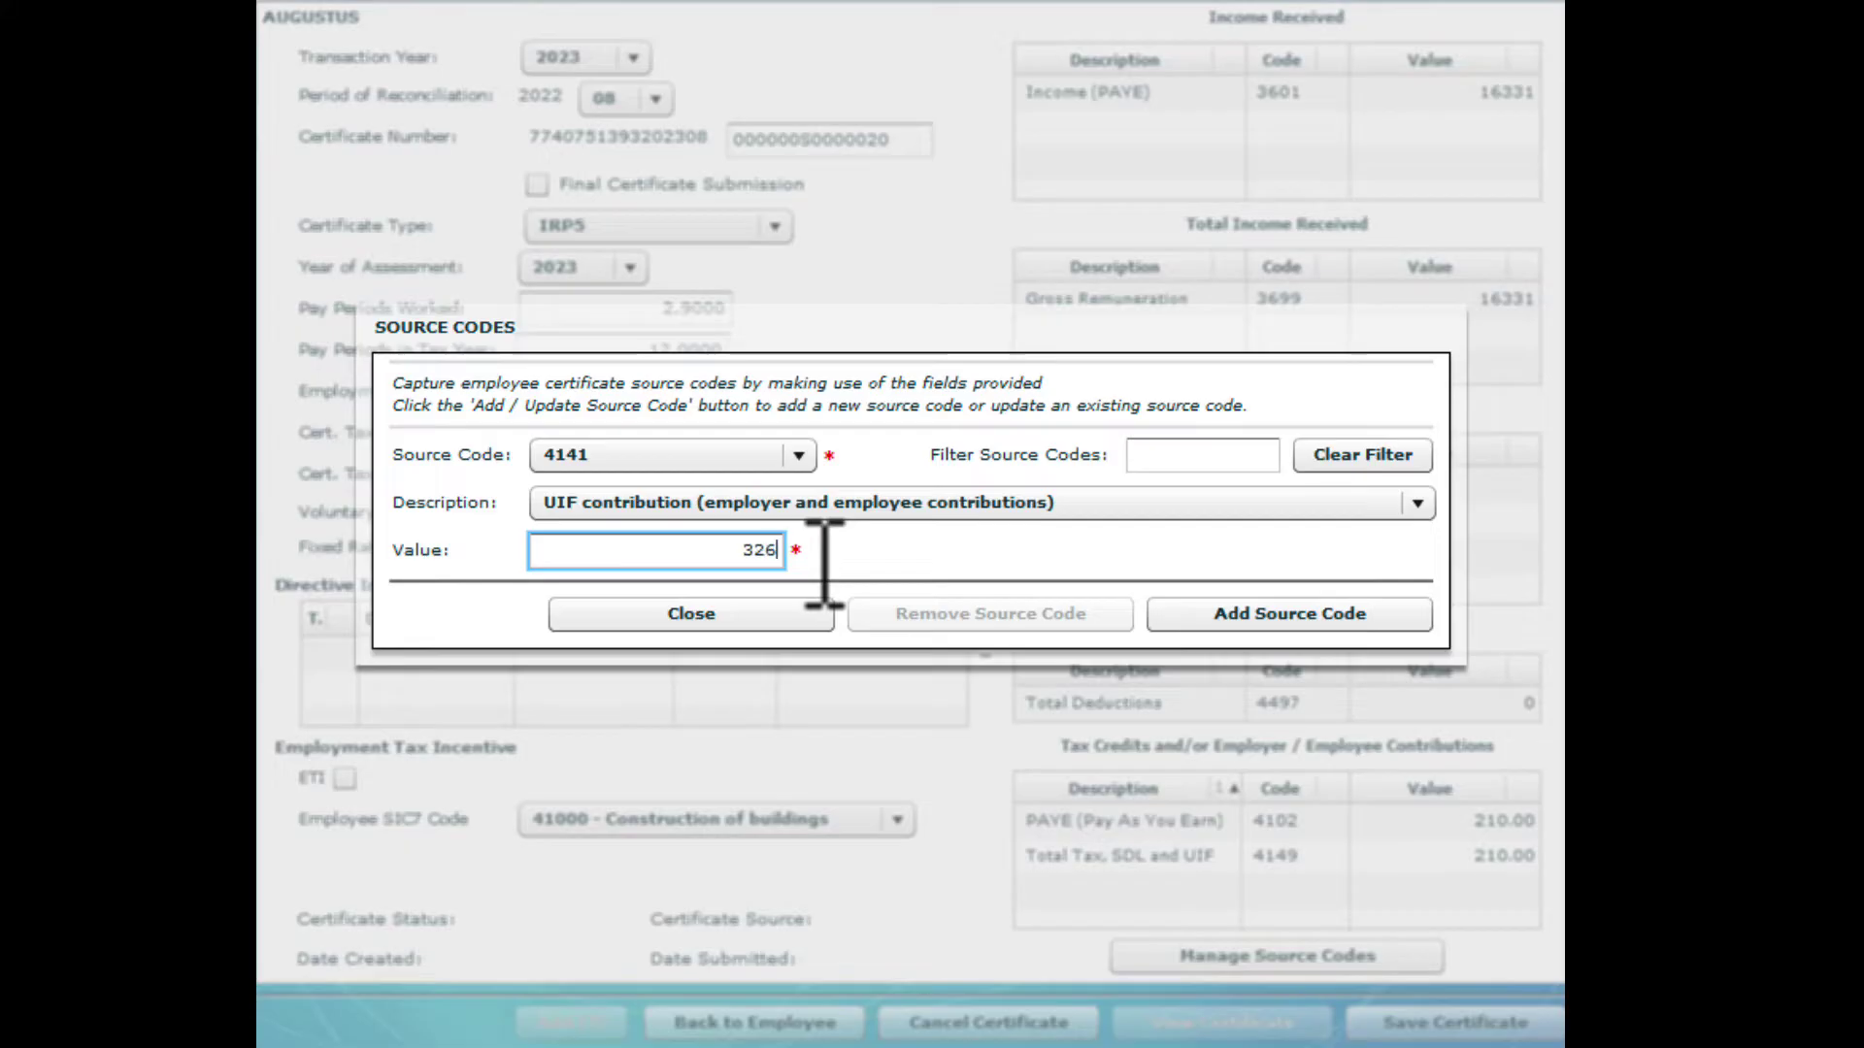
pyautogui.write('.62')
pyautogui.click(1176, 619)
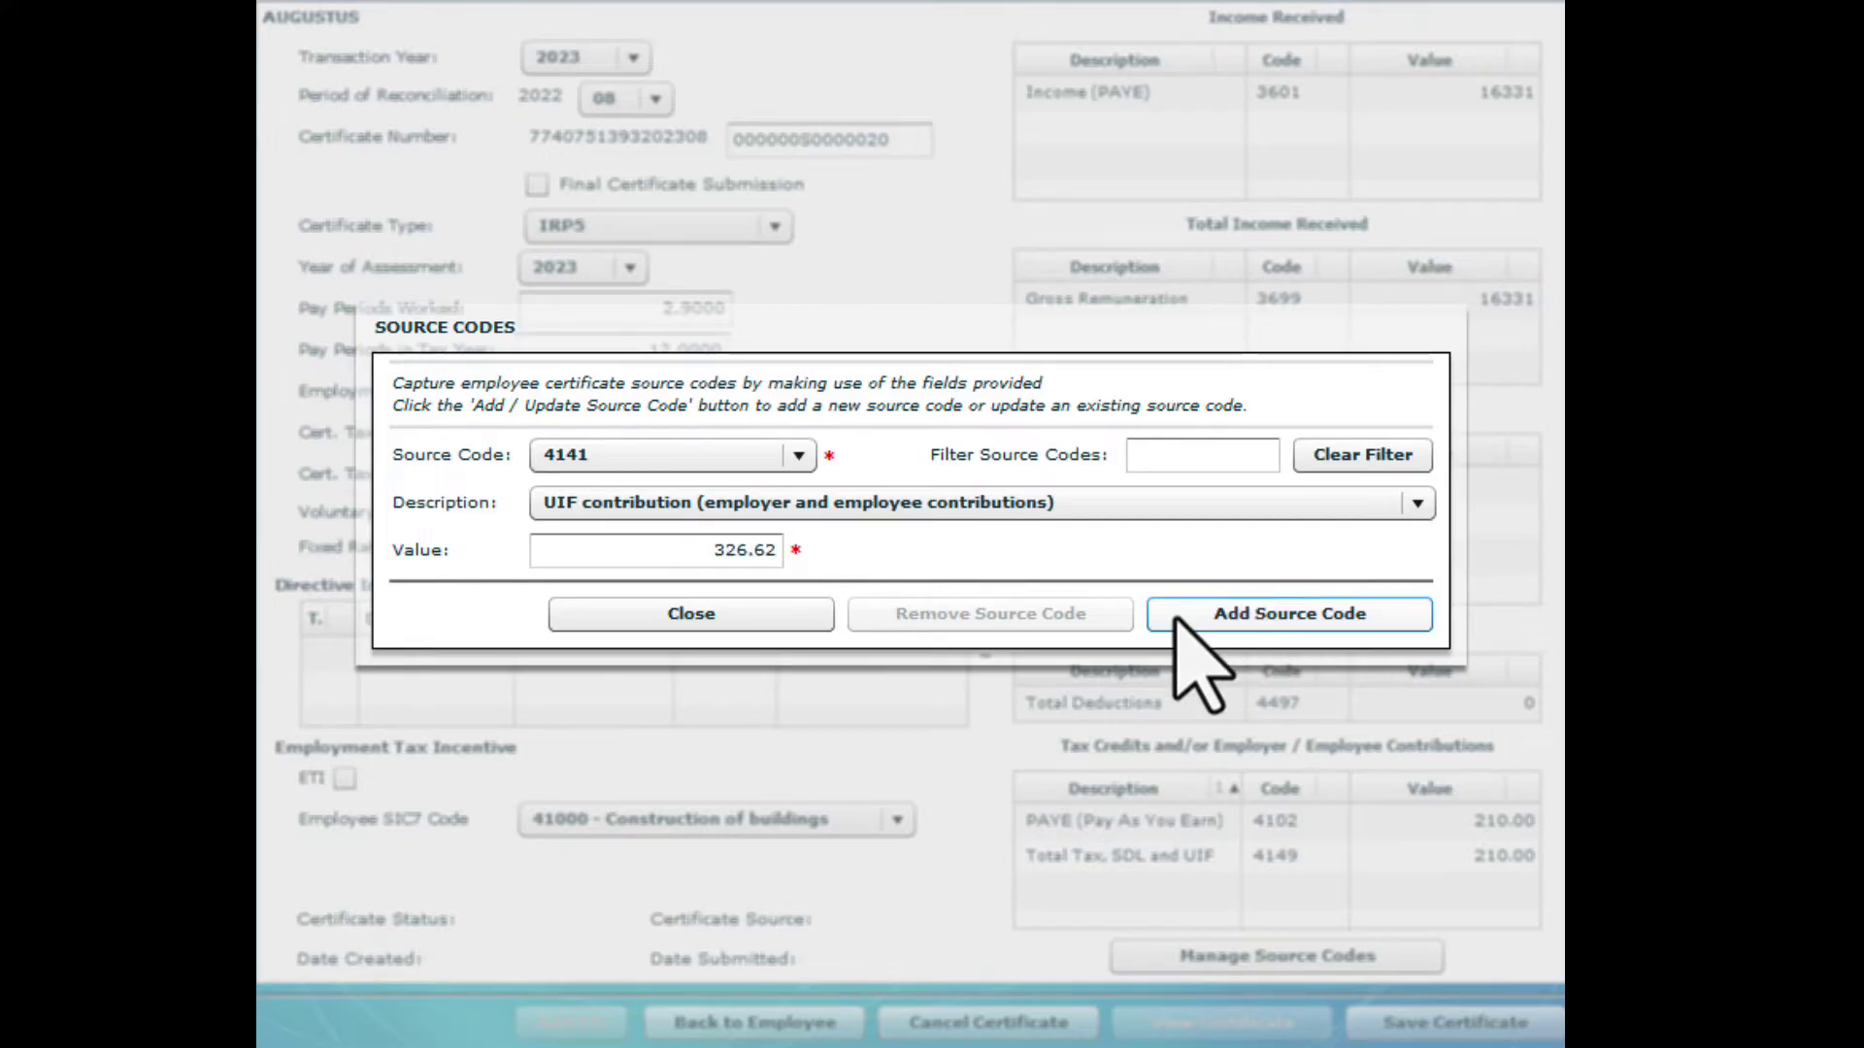
# Pick SDL contribution code 4142 and enter its value of 163.31
pyautogui.click(800, 460)
pyautogui.press('4')
pyautogui.click(804, 619)
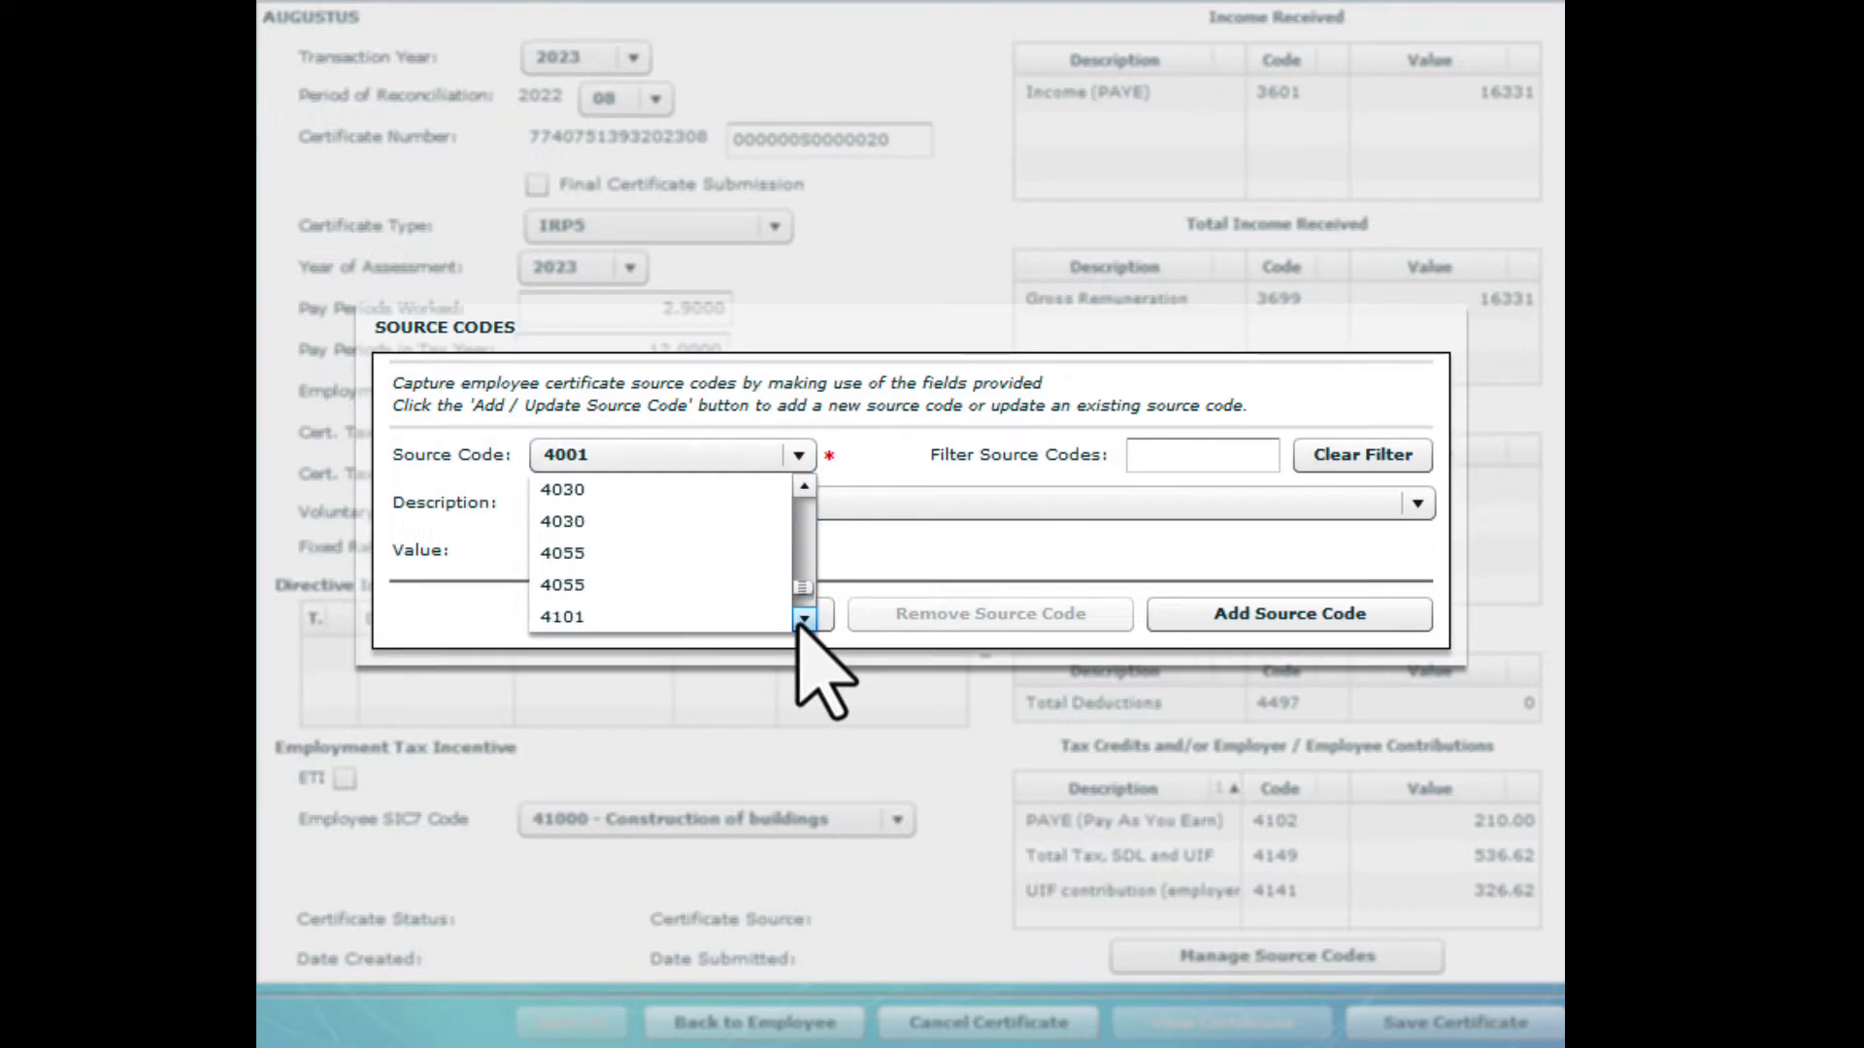
pyautogui.scroll(-2, 804, 618)
pyautogui.click(663, 584)
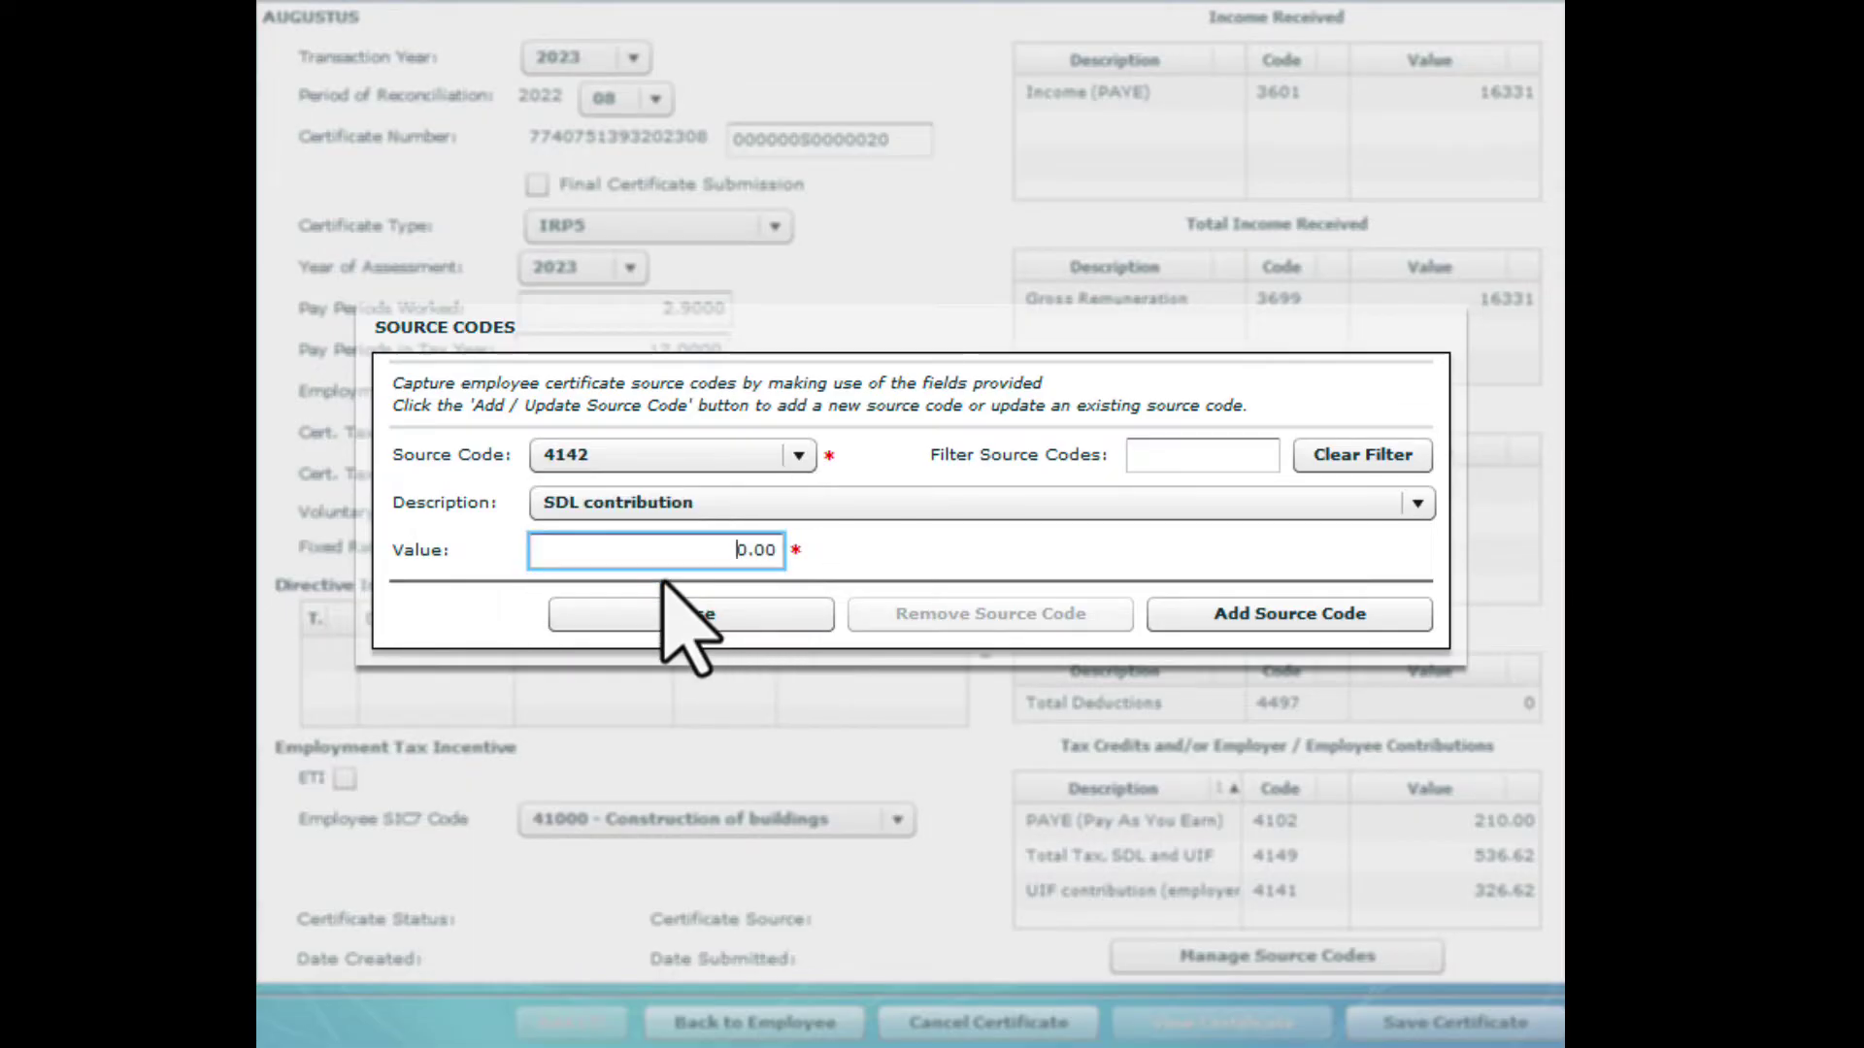
pyautogui.doubleClick(758, 552)
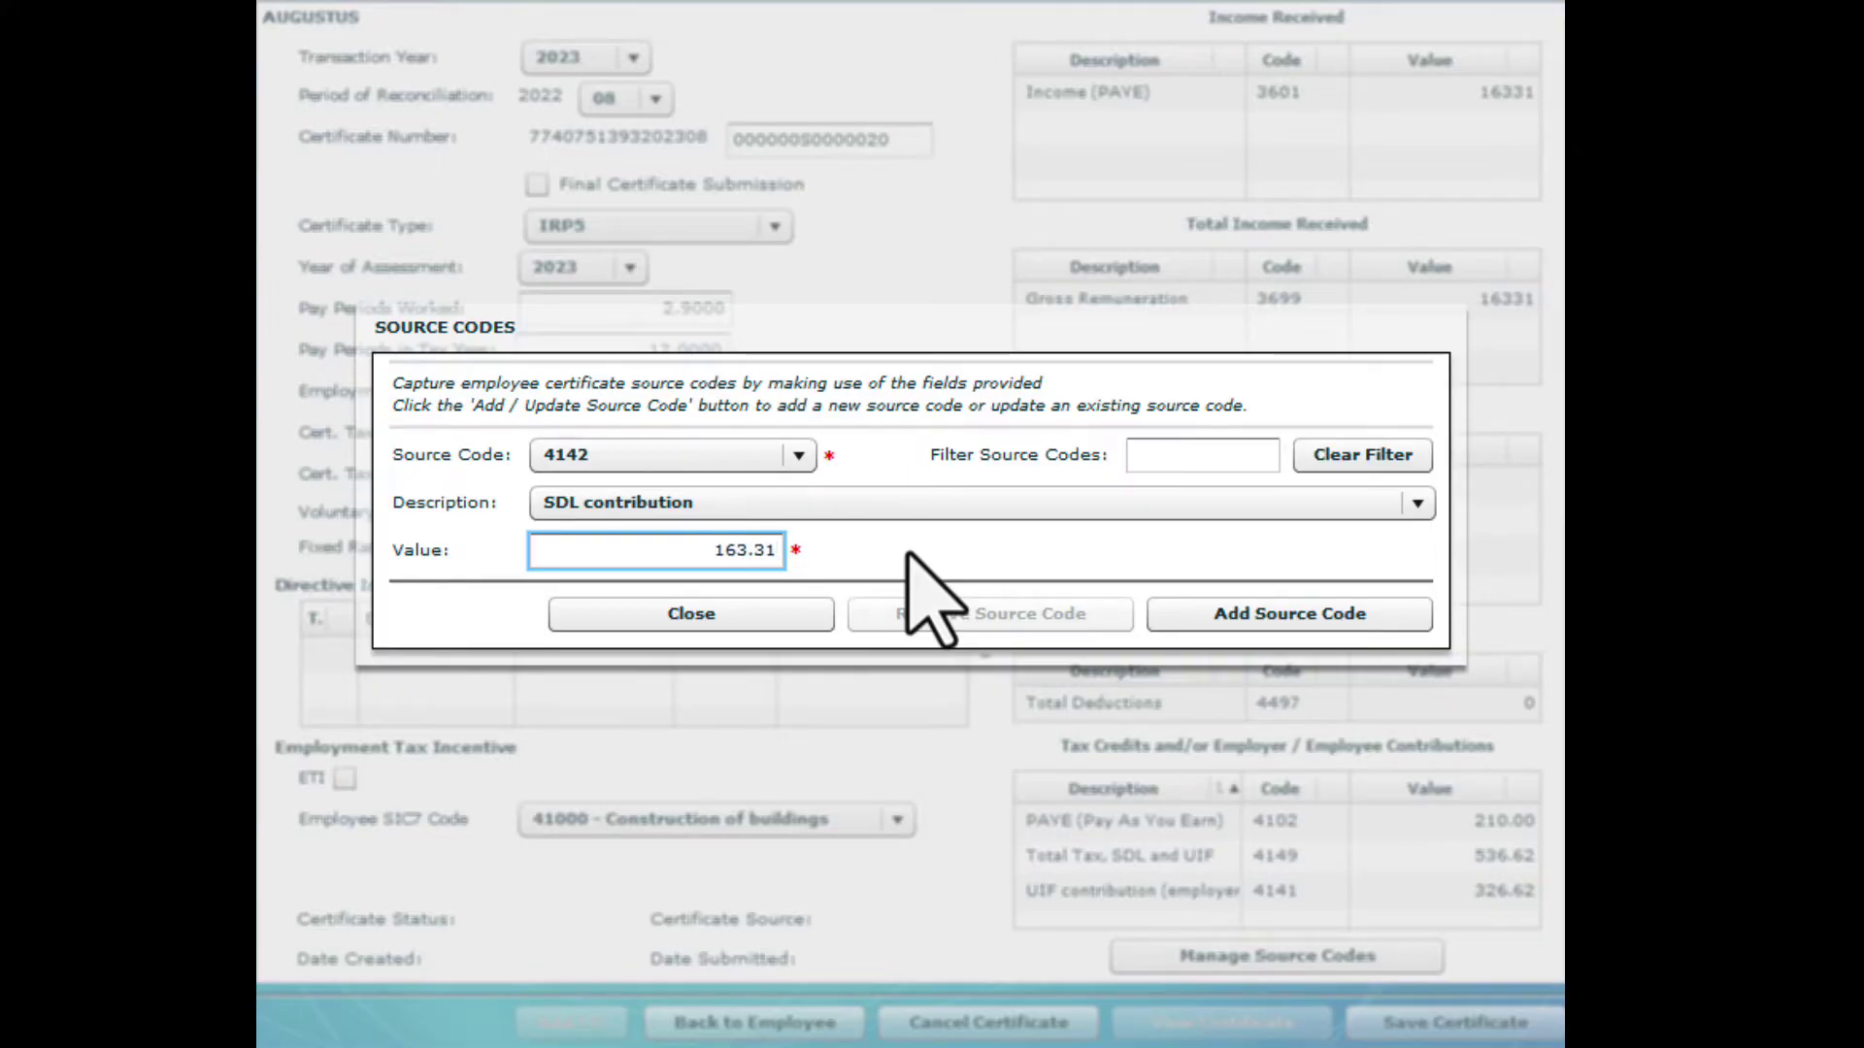
# Add the SDL 163.31 entry, check the contributions totalling 699.93 tax, and save the IRP5 certificate
pyautogui.click(1154, 621)
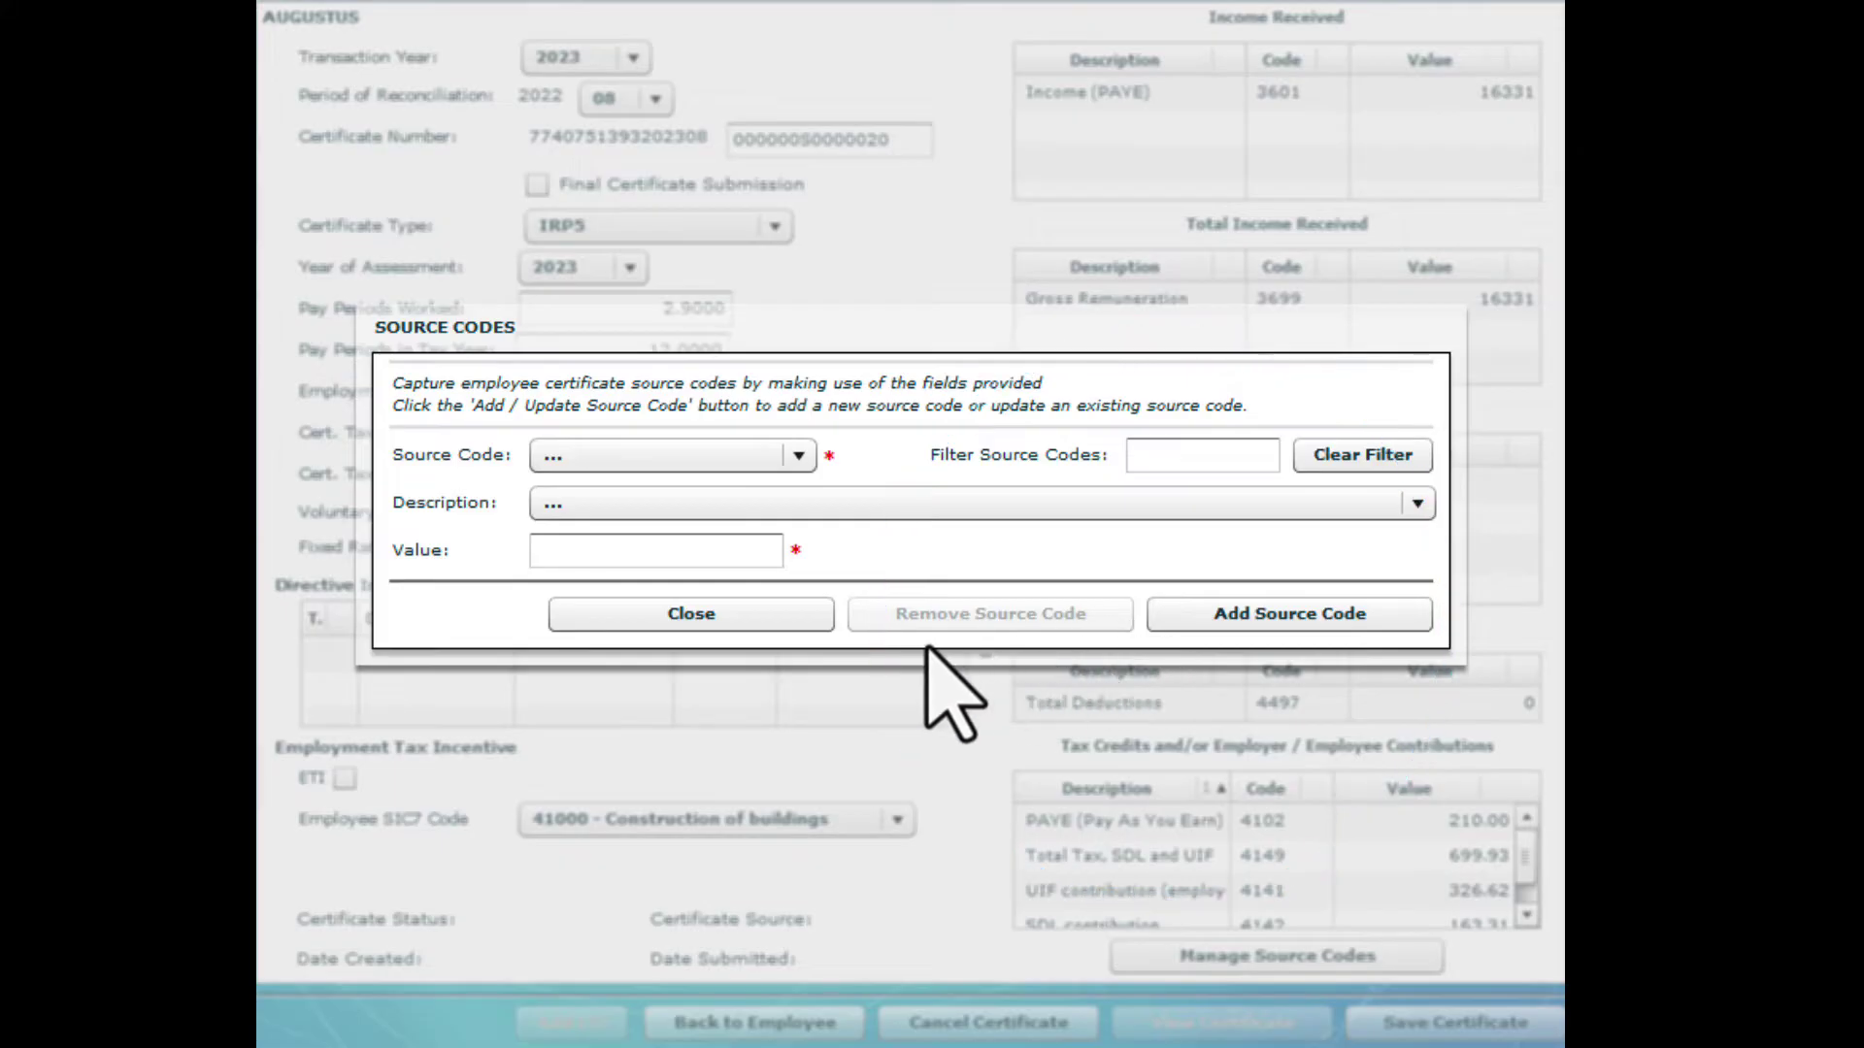
pyautogui.click(757, 621)
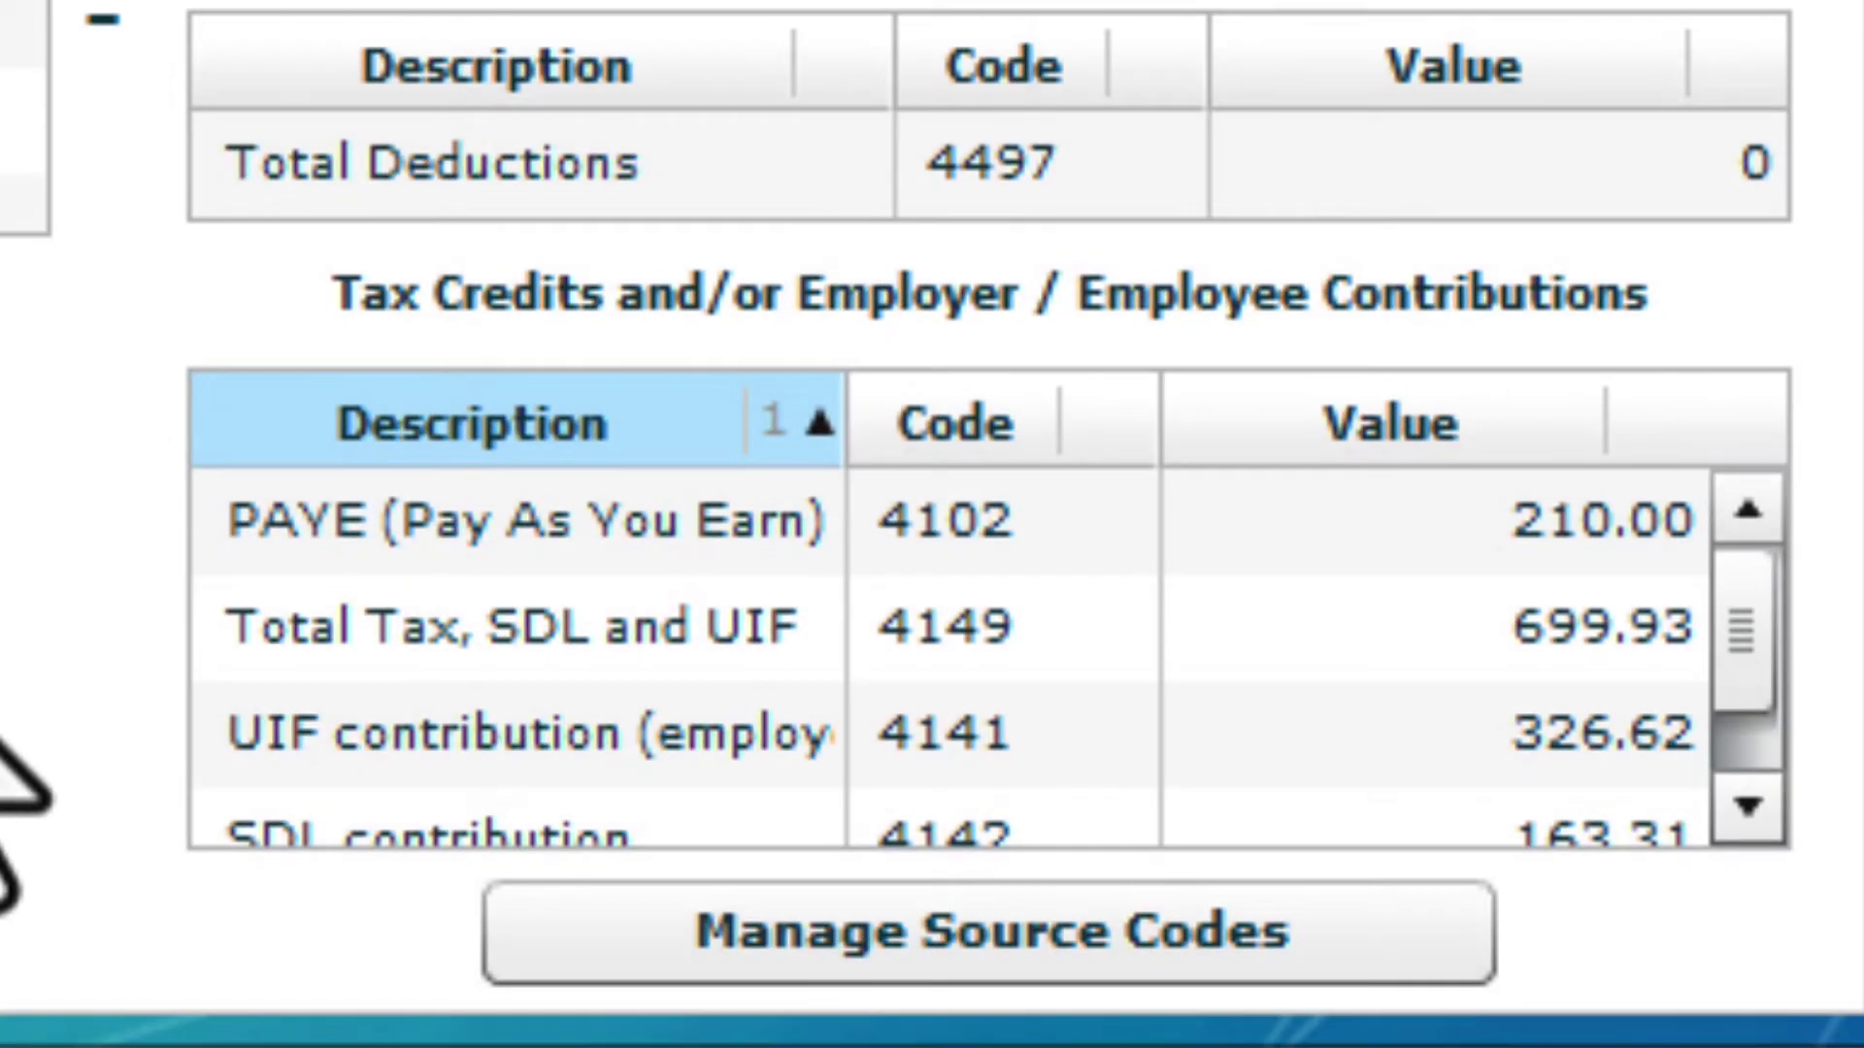
pyautogui.click(1747, 807)
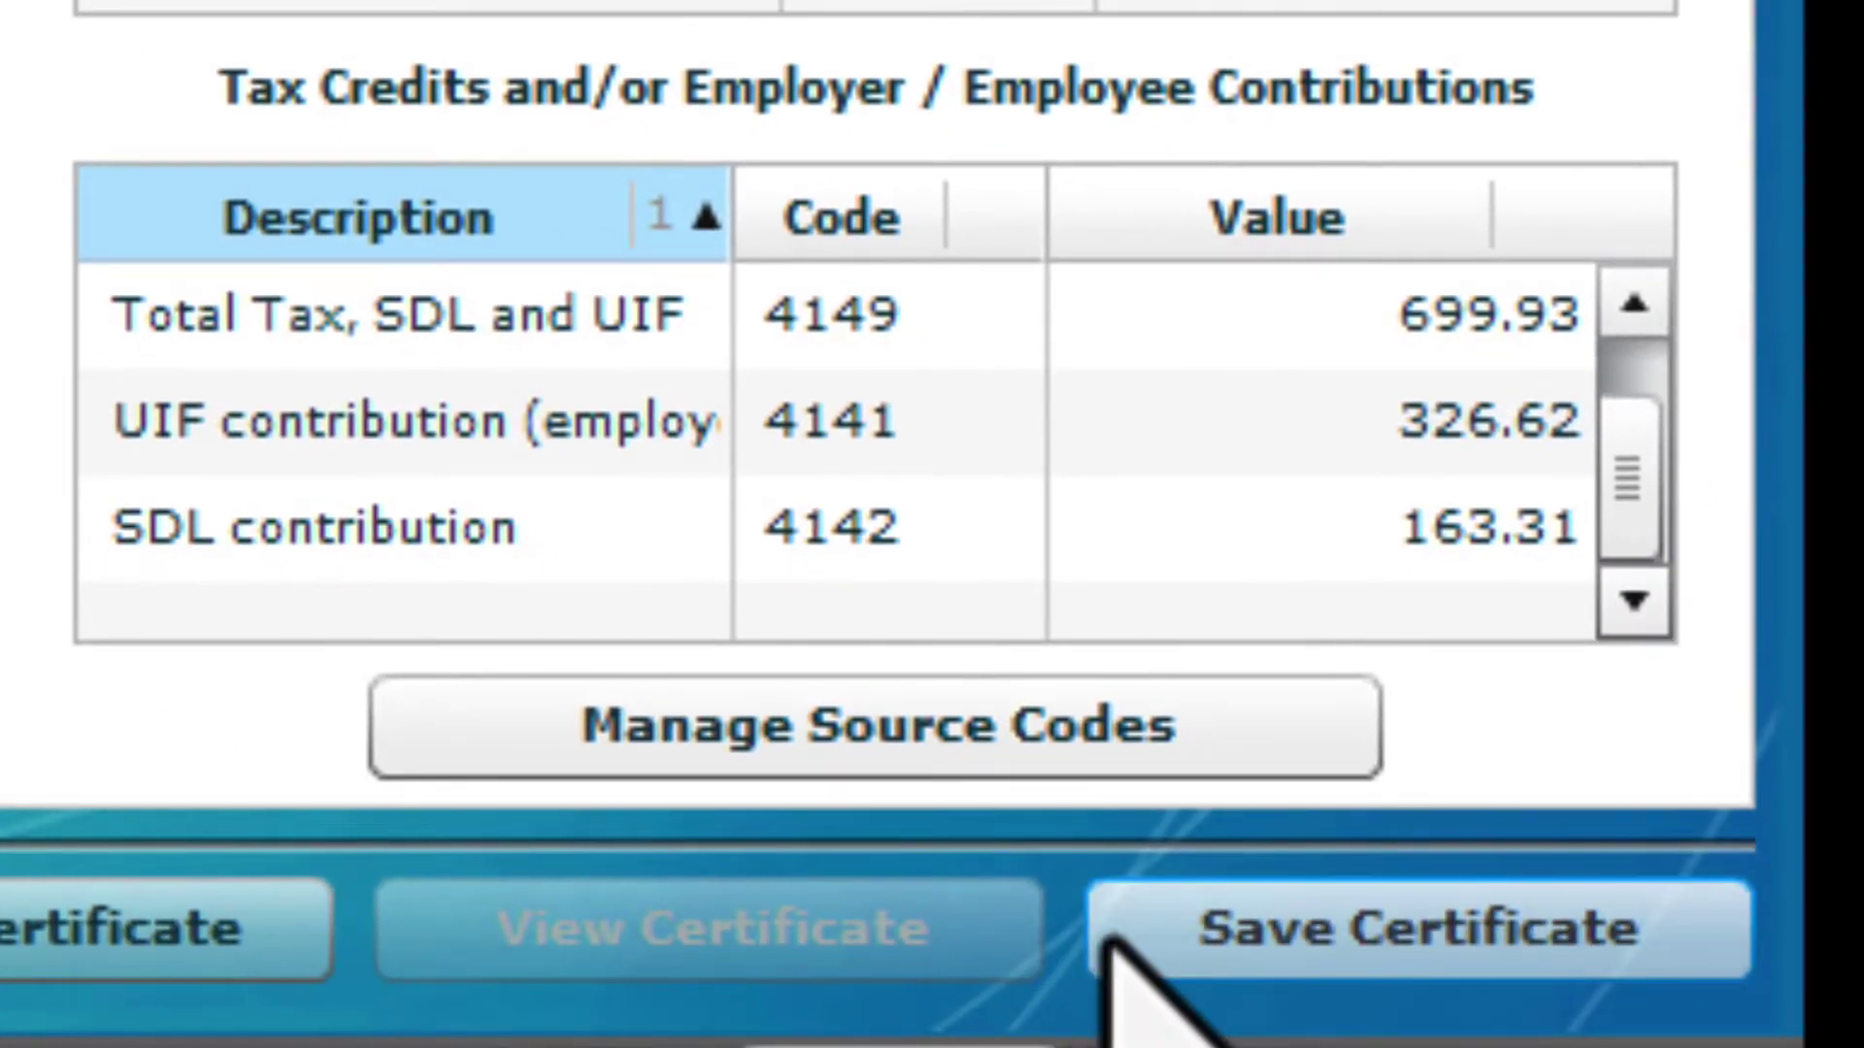
pyautogui.click(1107, 933)
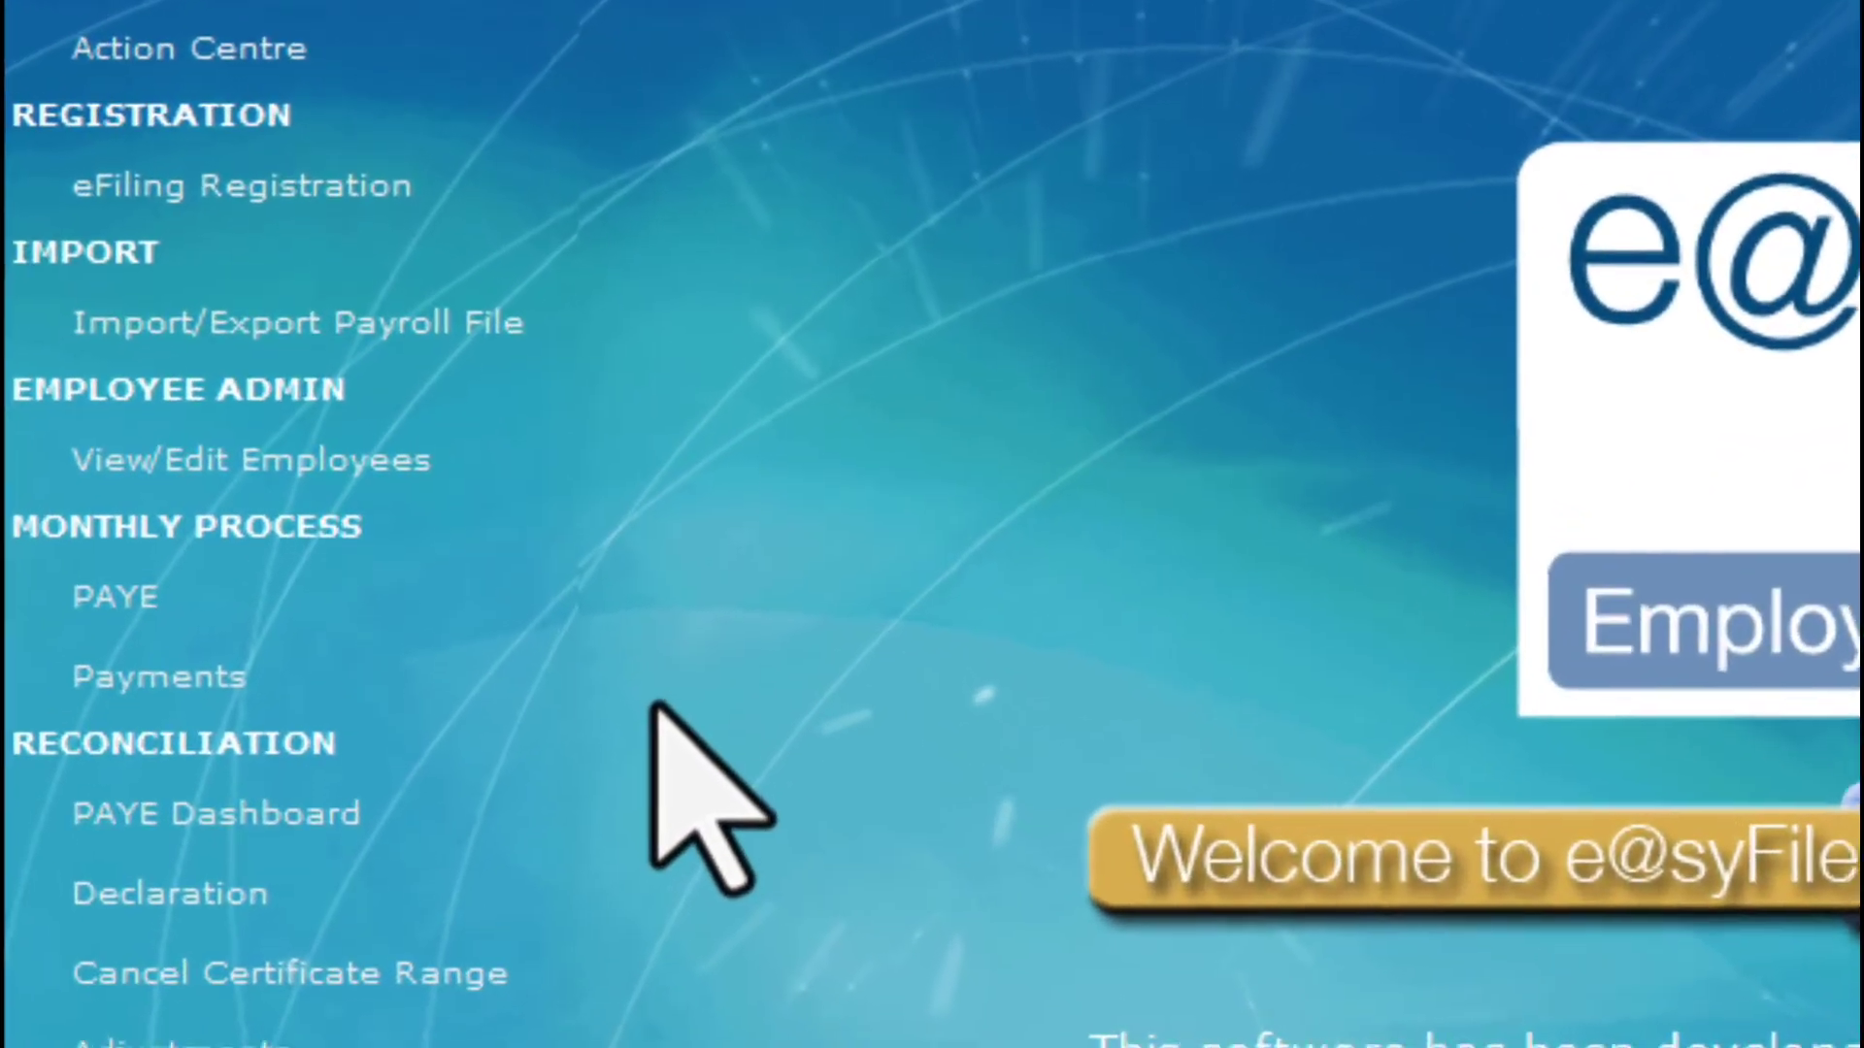
# From the View/Edit employee list, open the chosen employee's record and start a new blank certificate
pyautogui.click(387, 427)
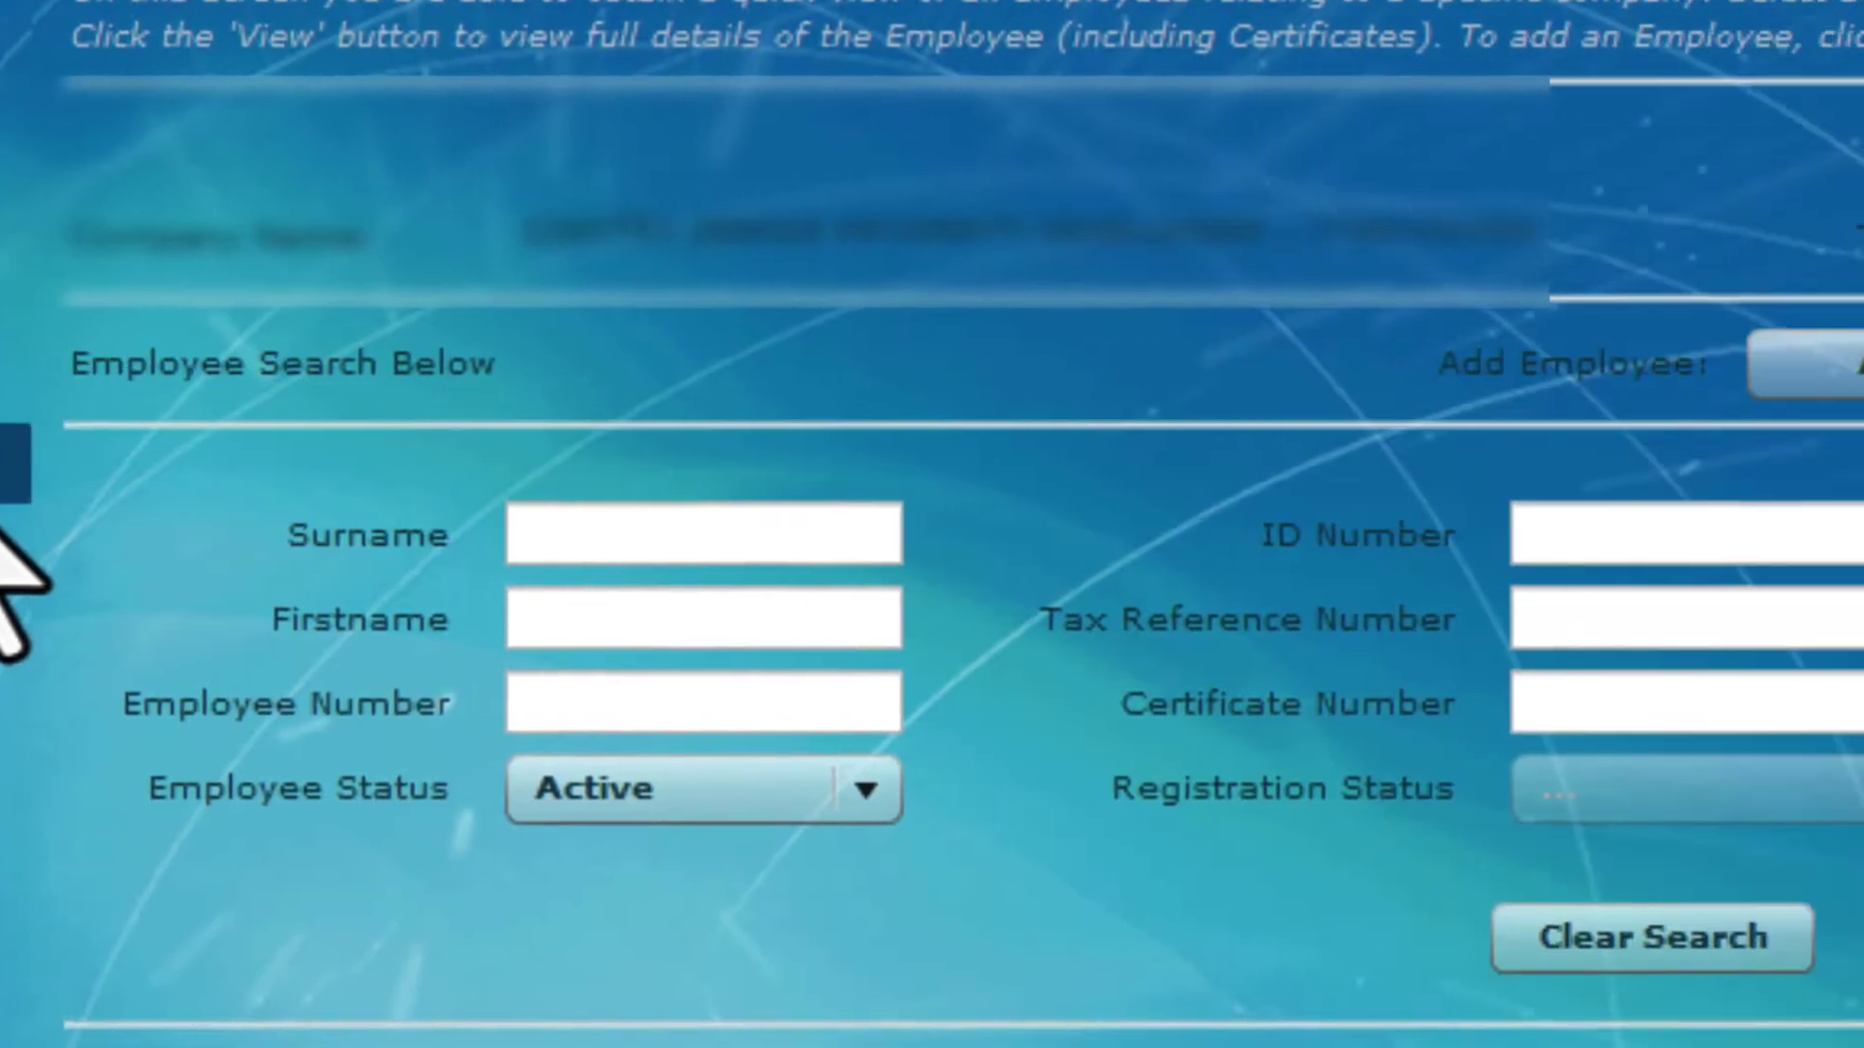
pyautogui.click(1427, 236)
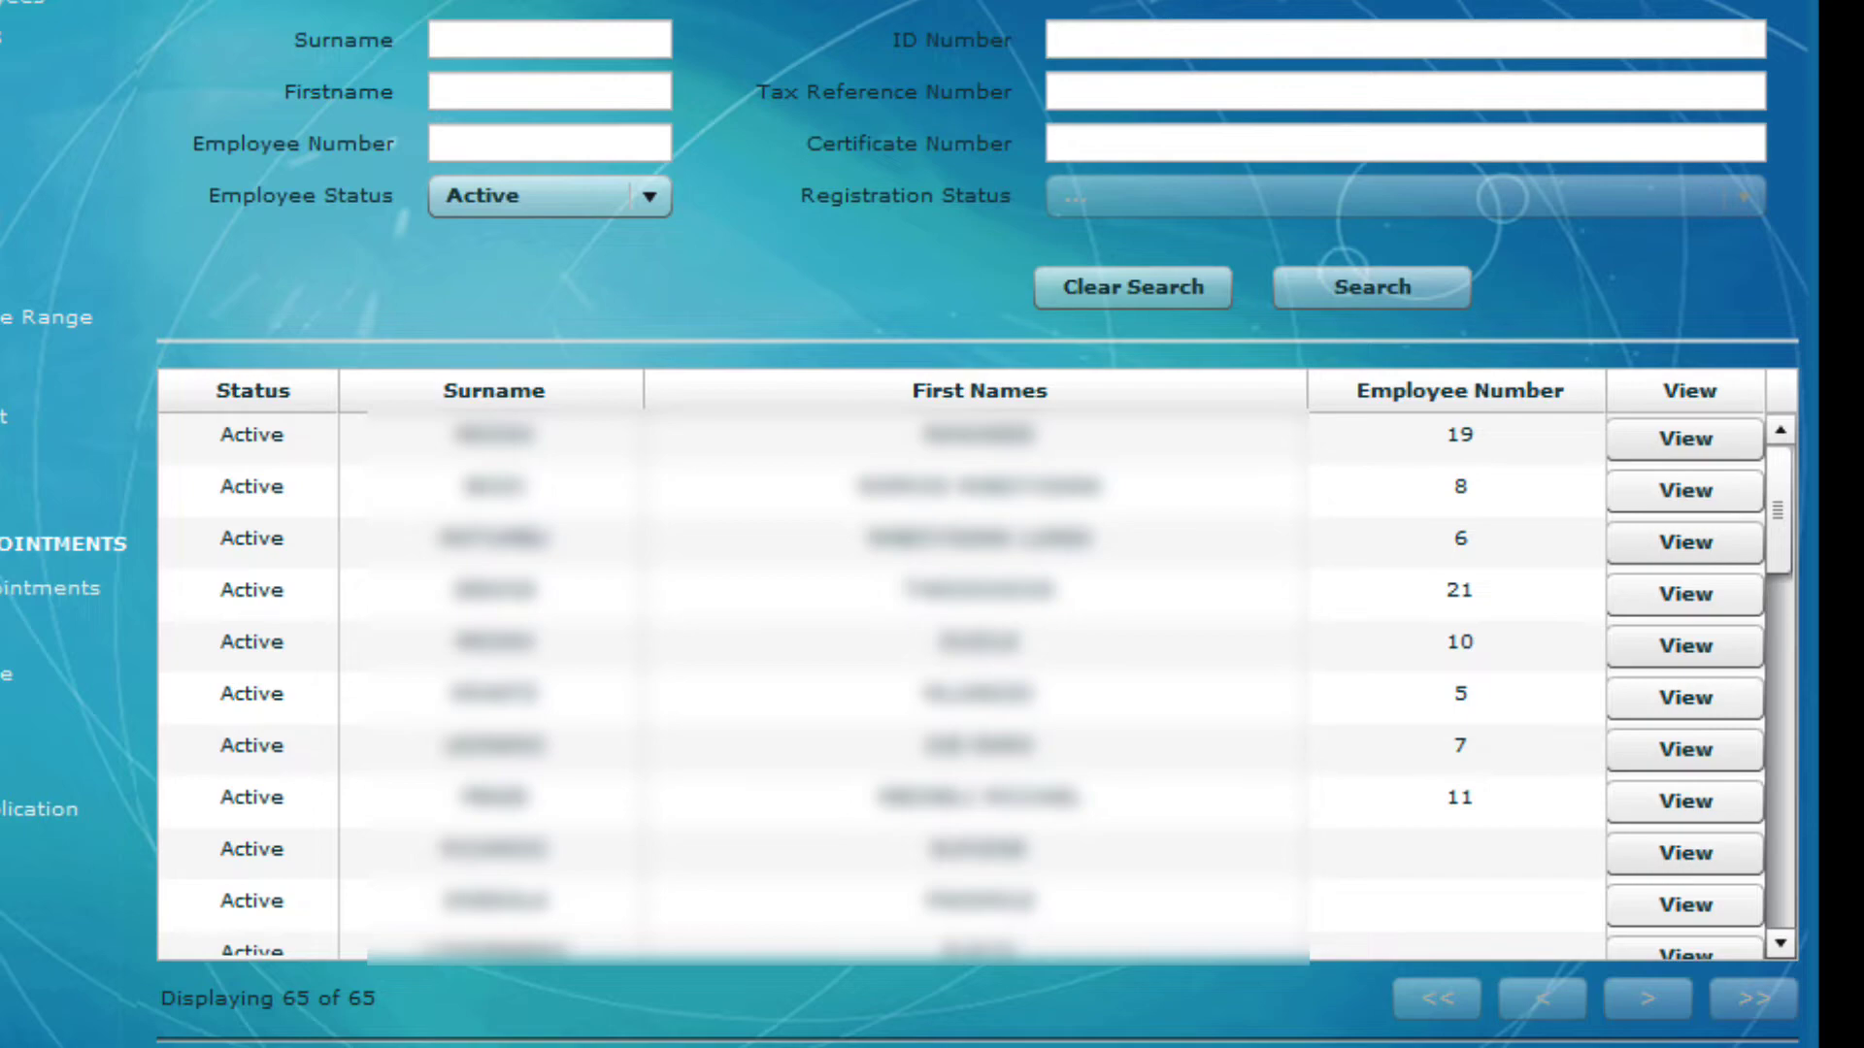
pyautogui.scroll(-9, 1791, 956)
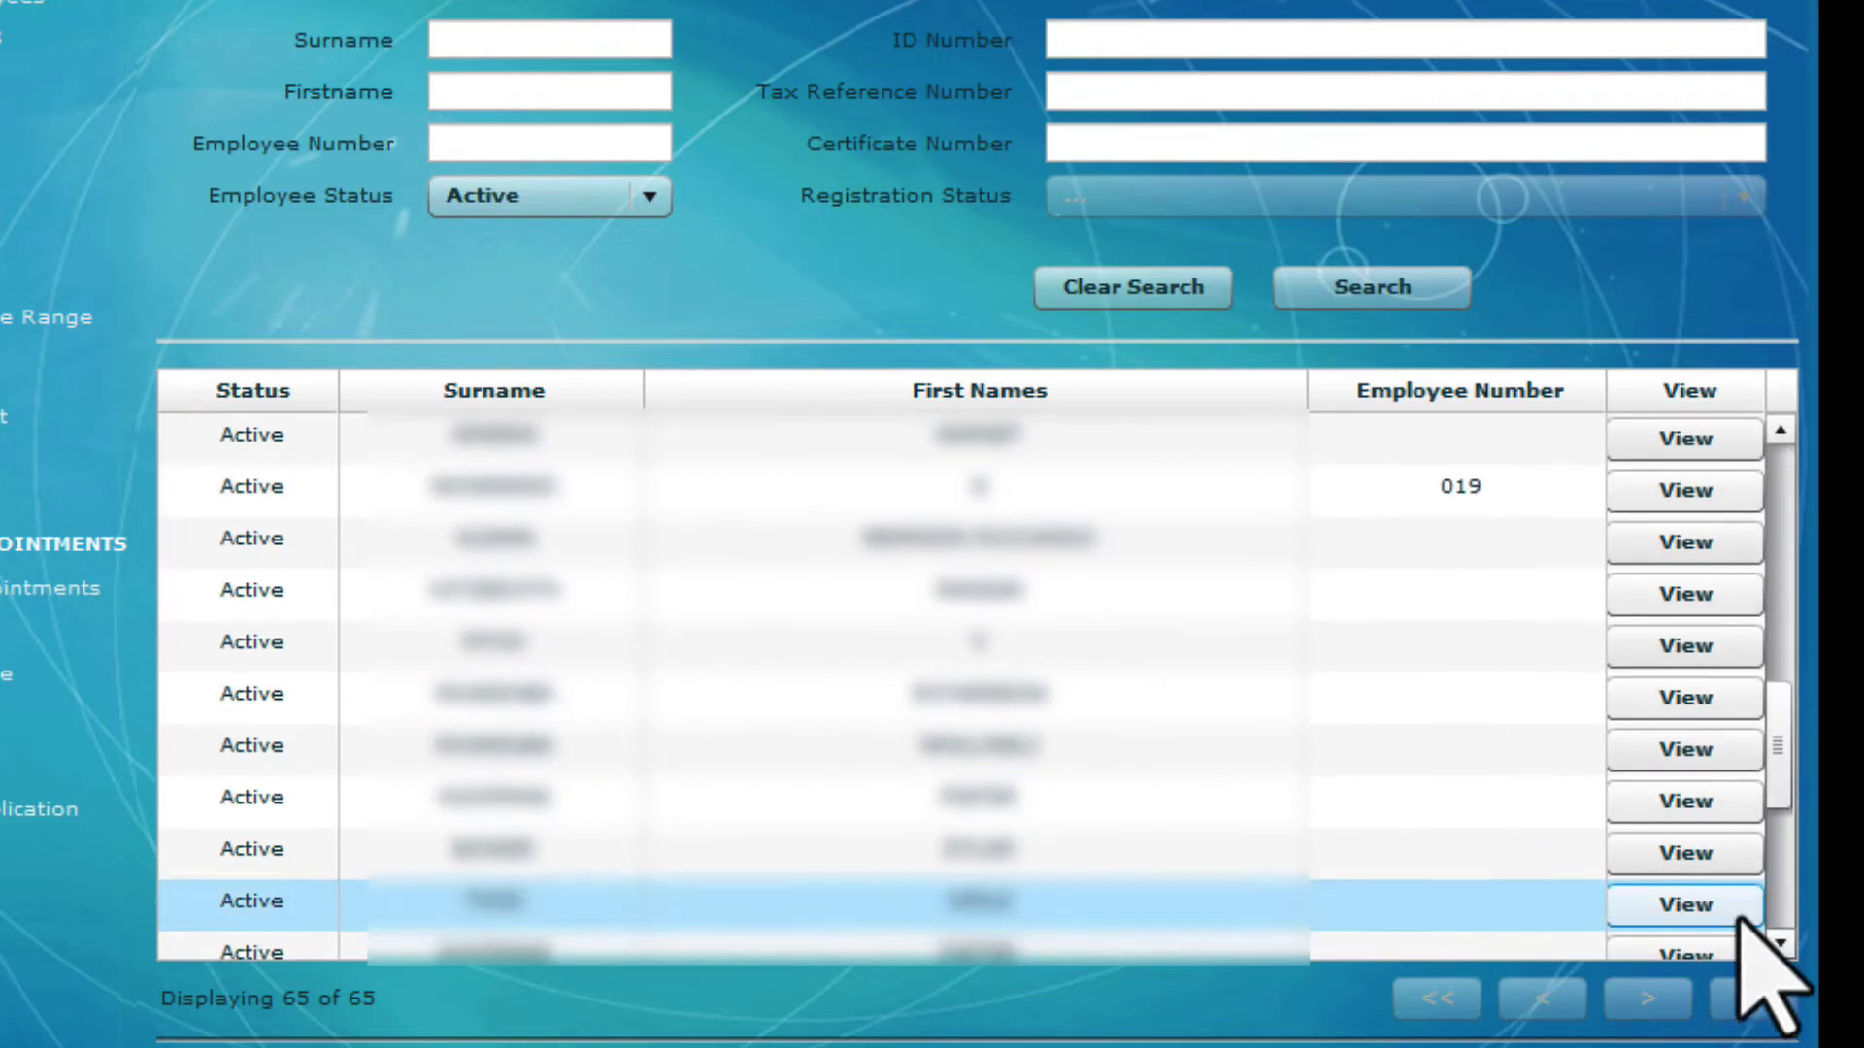
pyautogui.click(1713, 806)
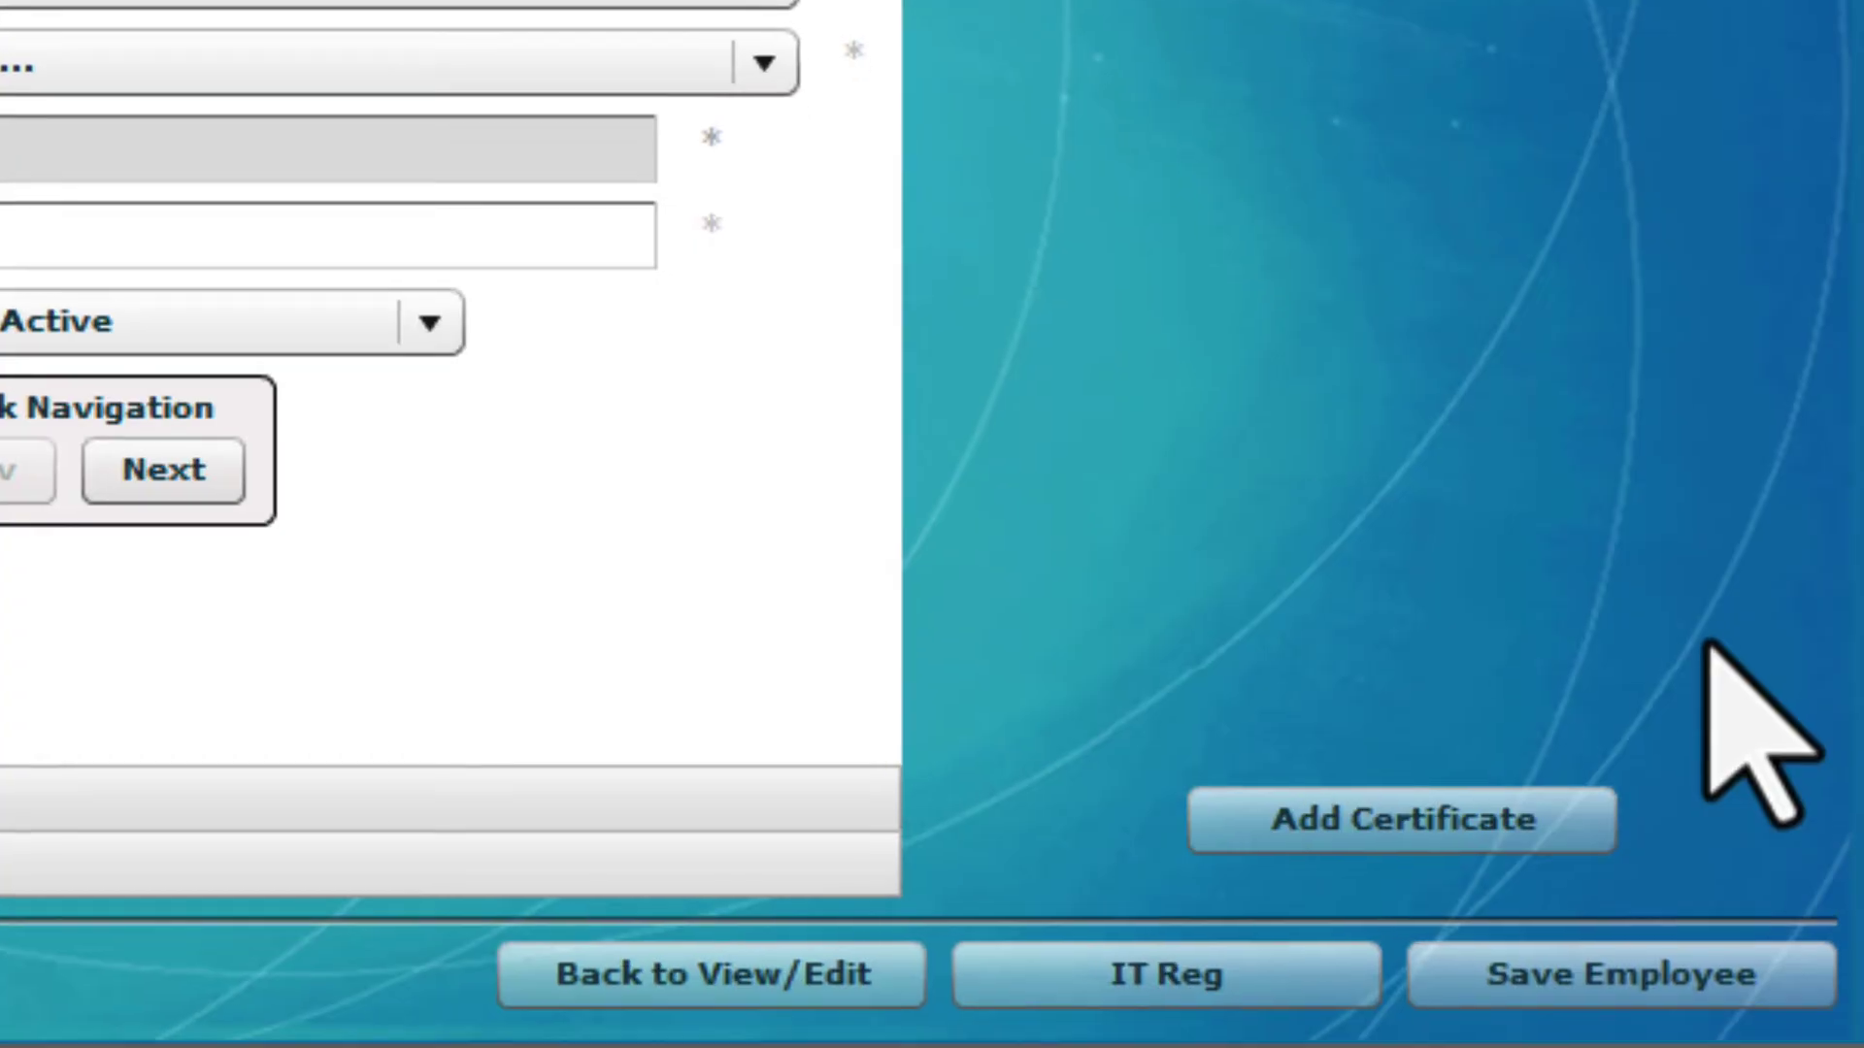
pyautogui.click(1553, 818)
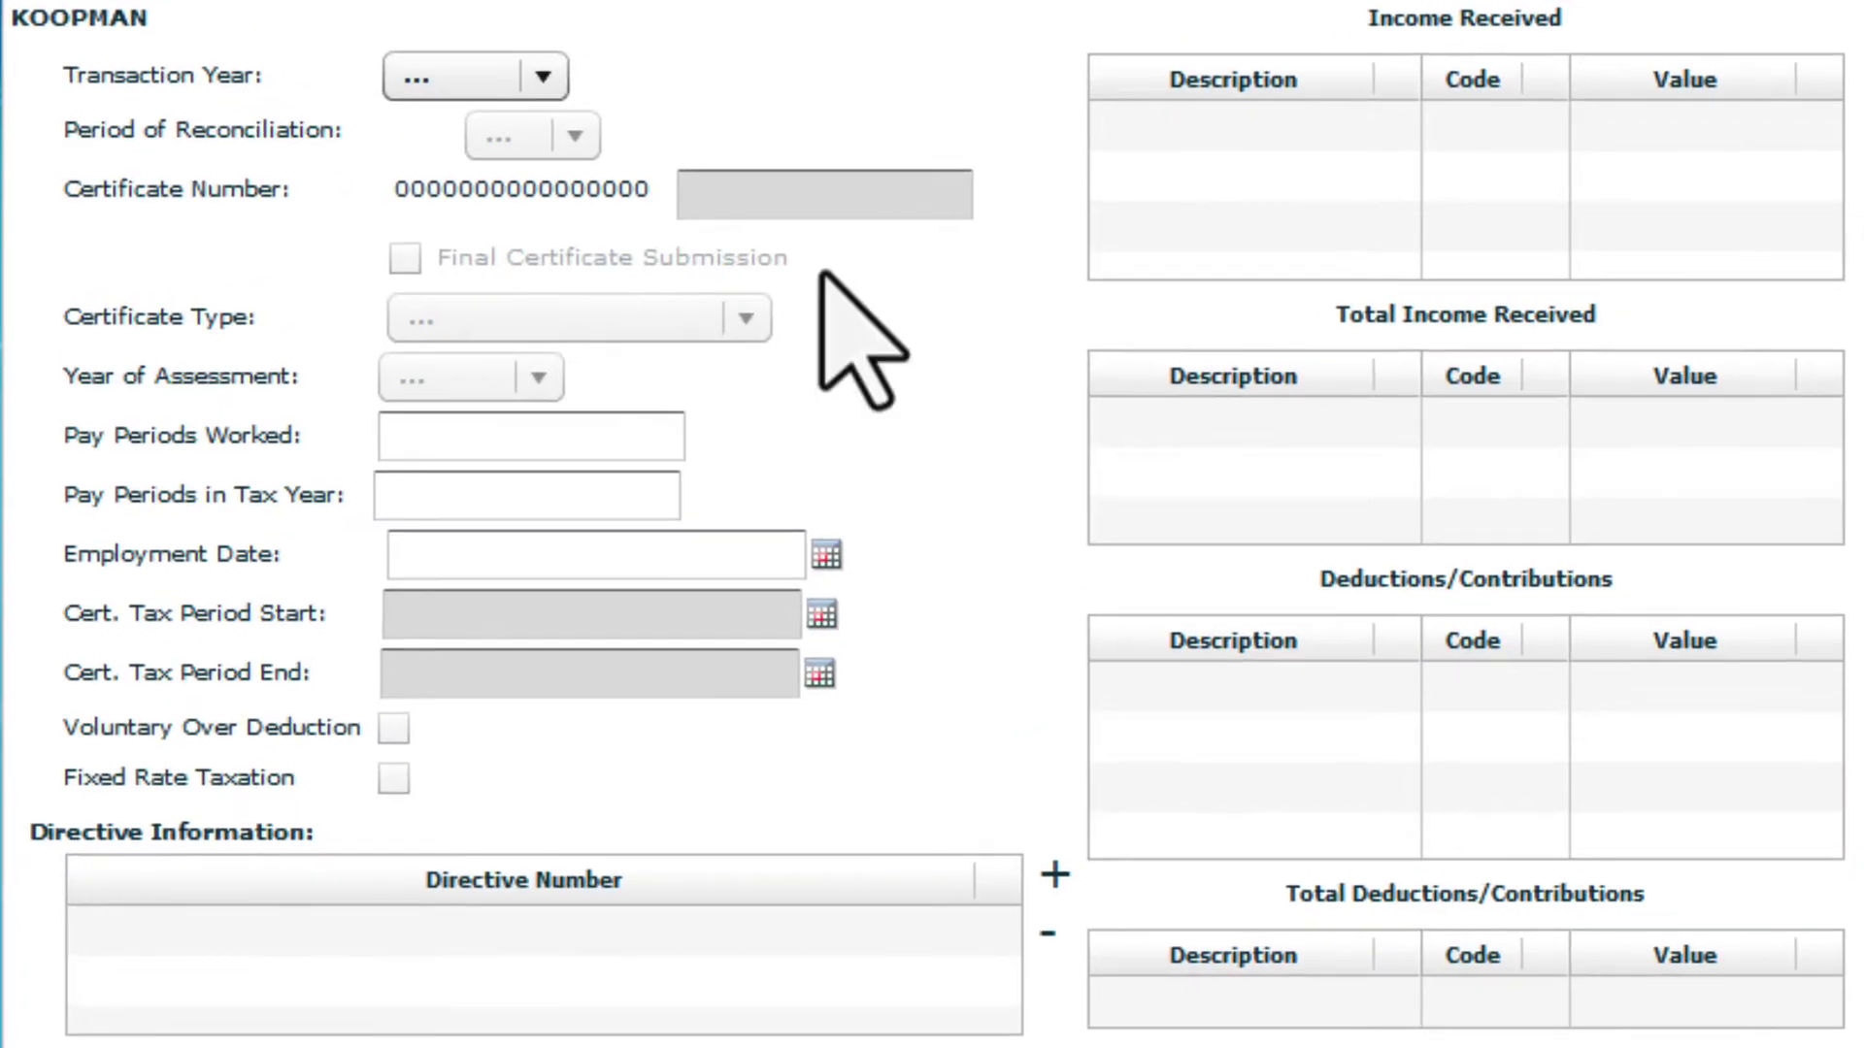
# Make the certificate an IT3(a): transaction year 2023, period 08, assessment year 2023, 6 of 12 pay periods
pyautogui.click(543, 77)
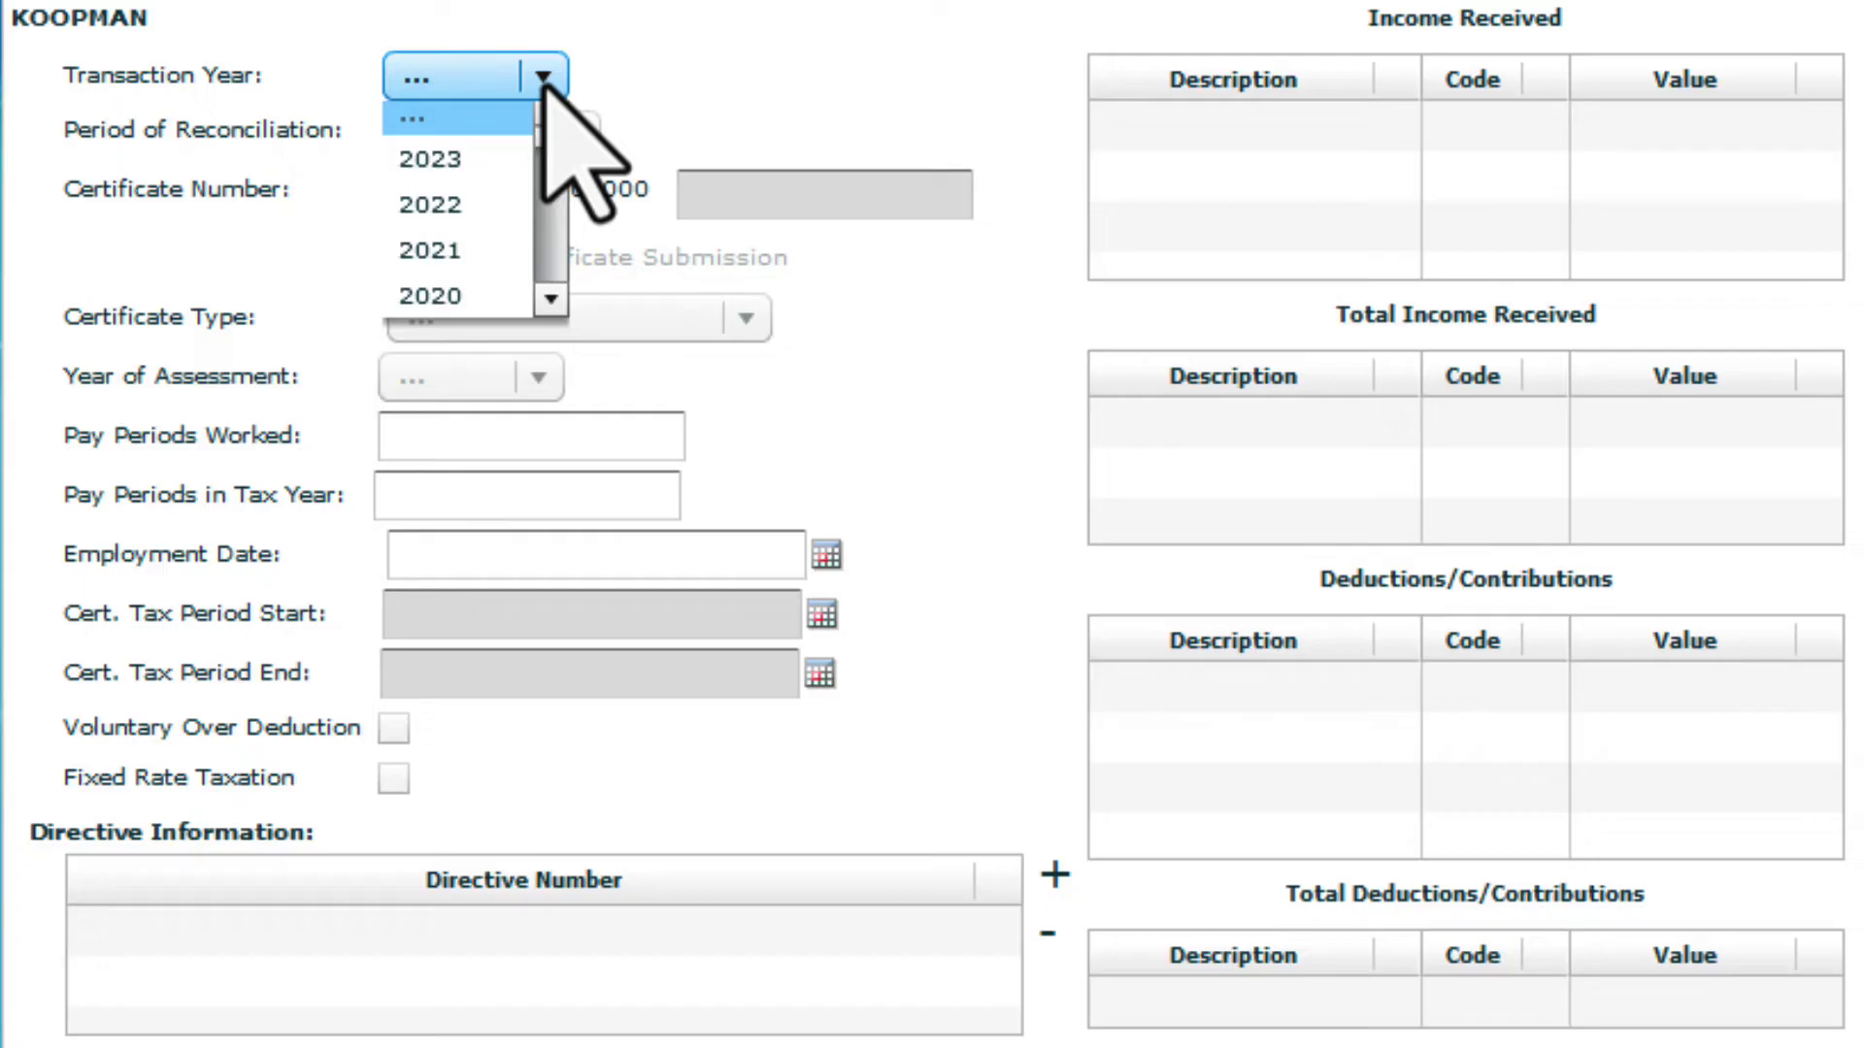
pyautogui.click(480, 163)
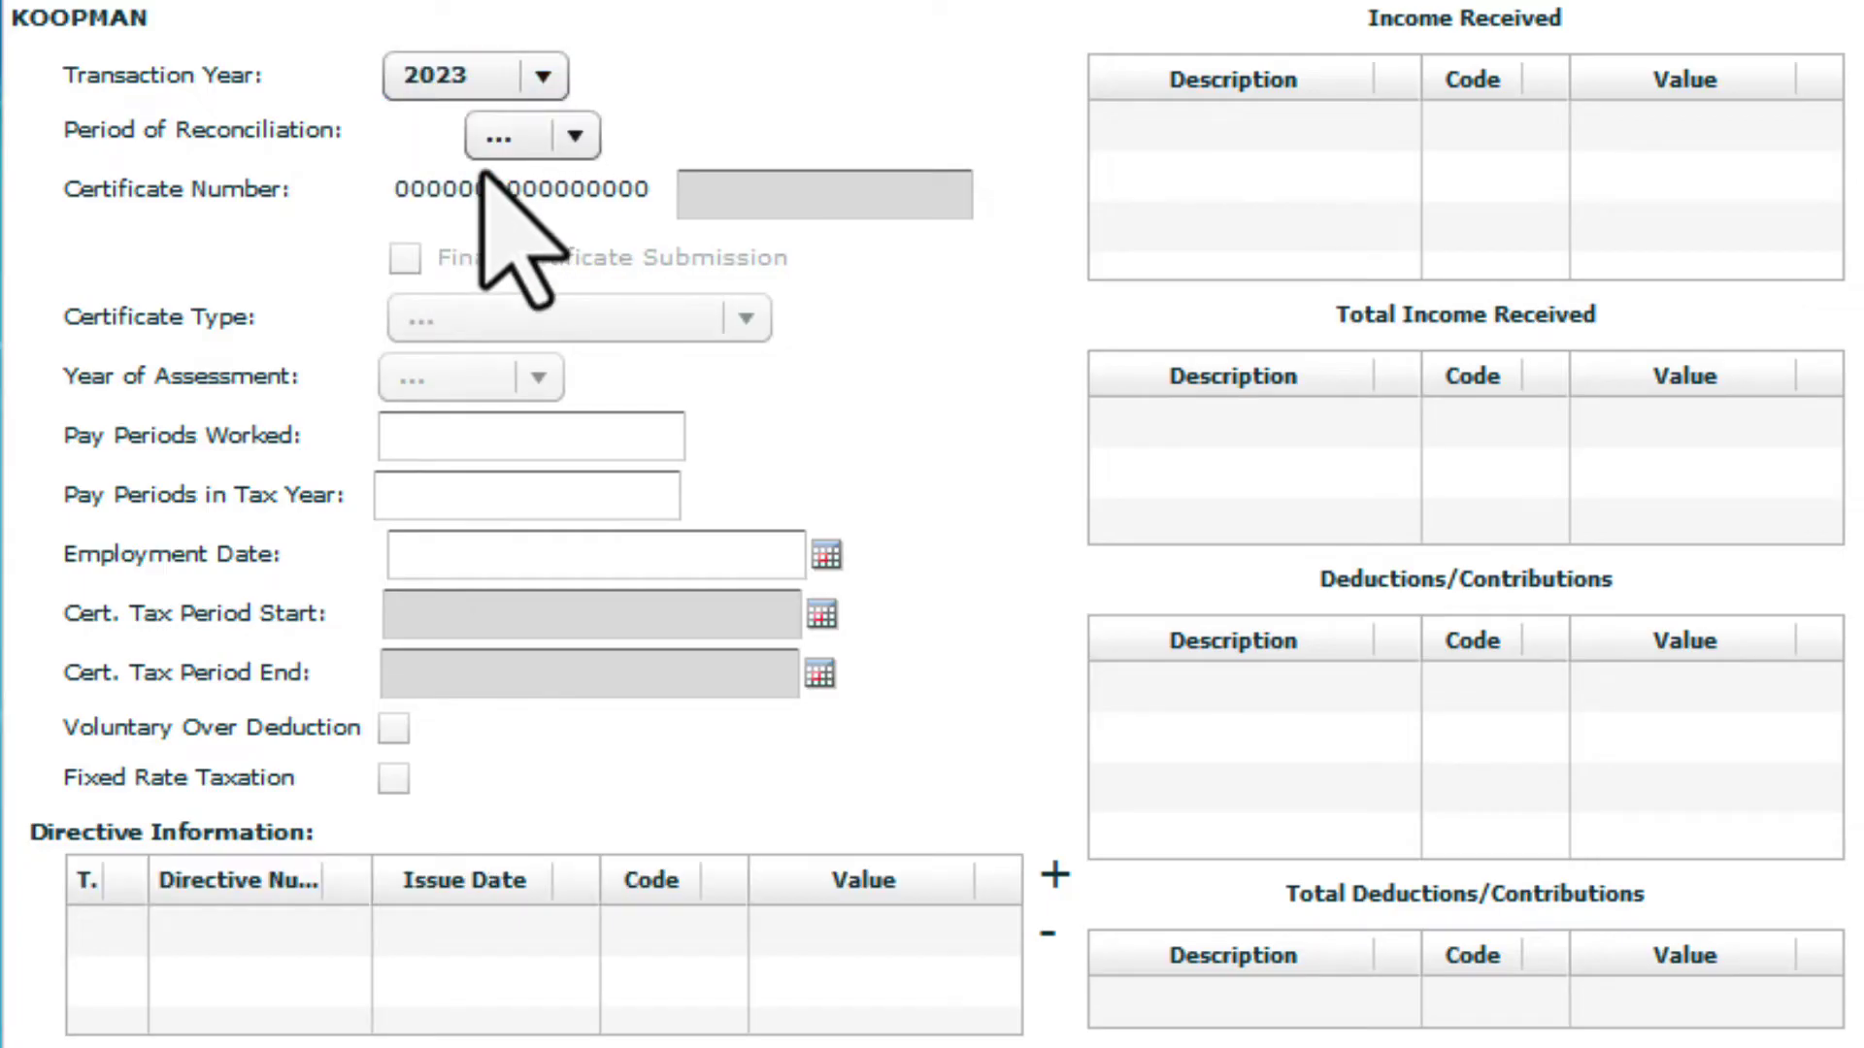
pyautogui.click(576, 135)
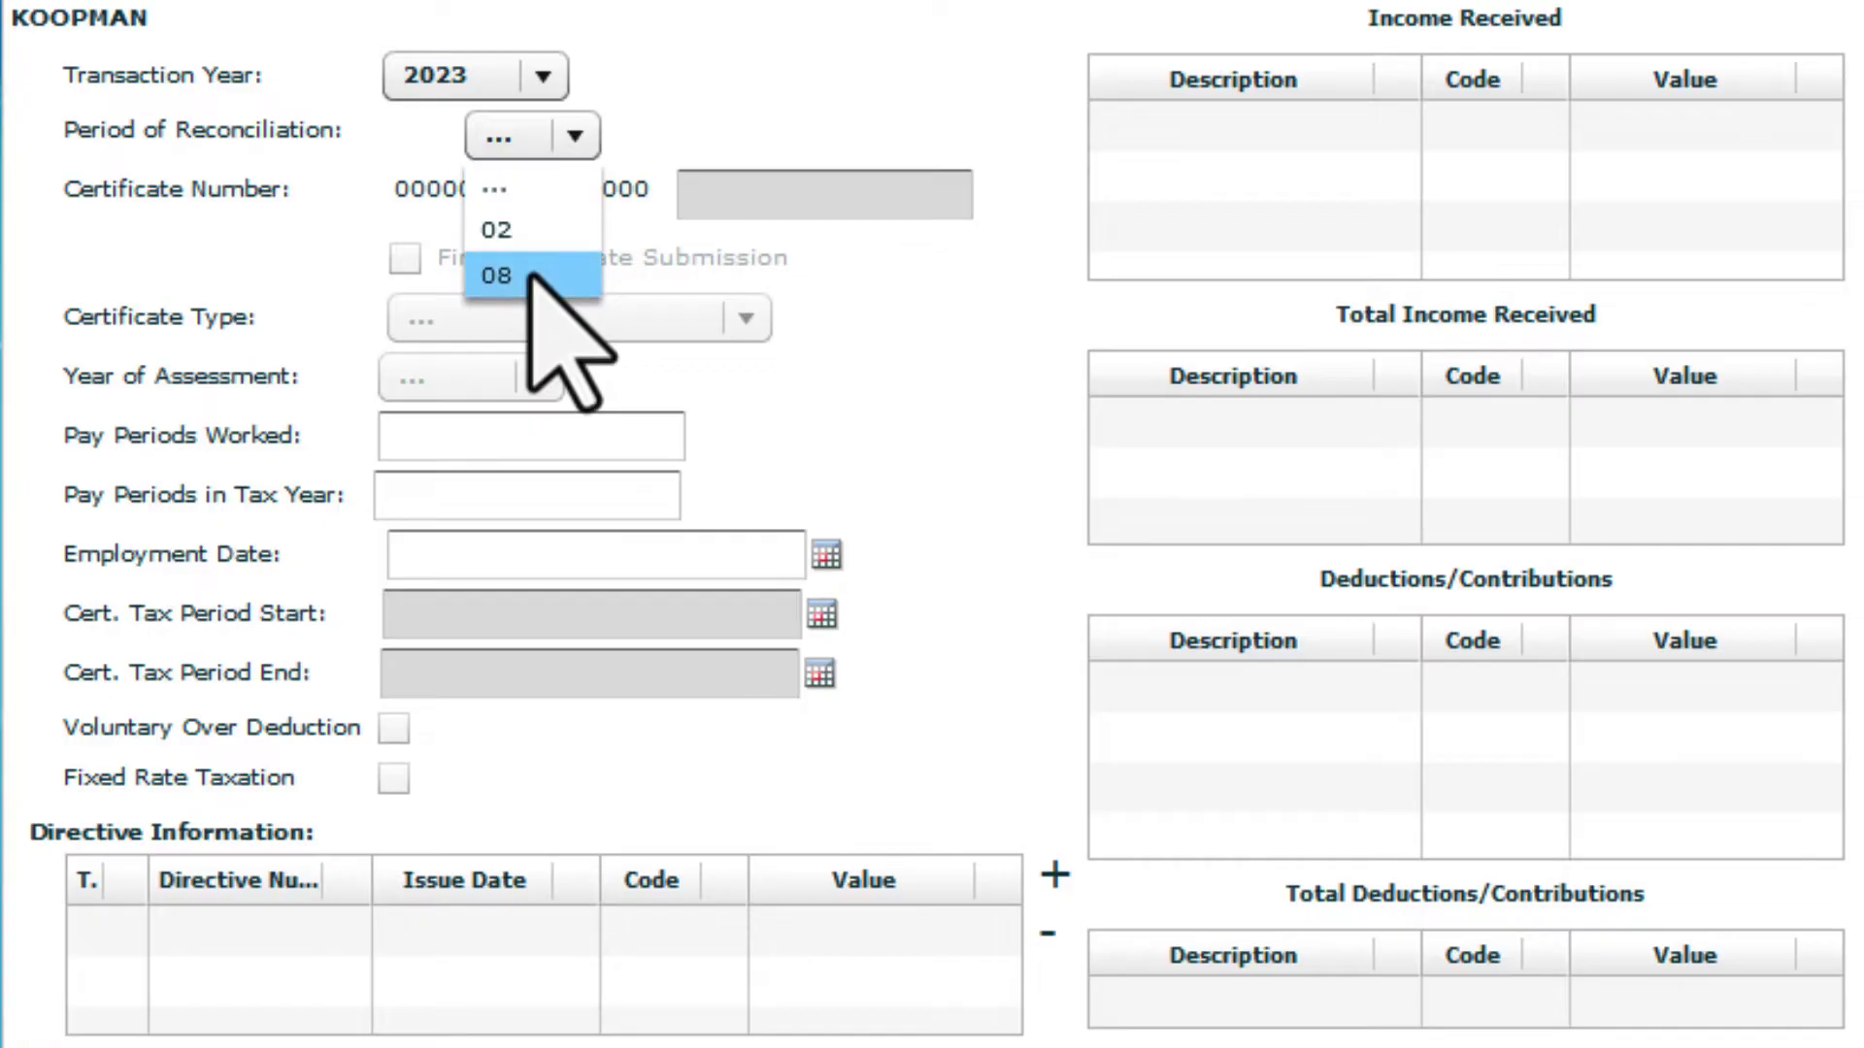
pyautogui.click(531, 276)
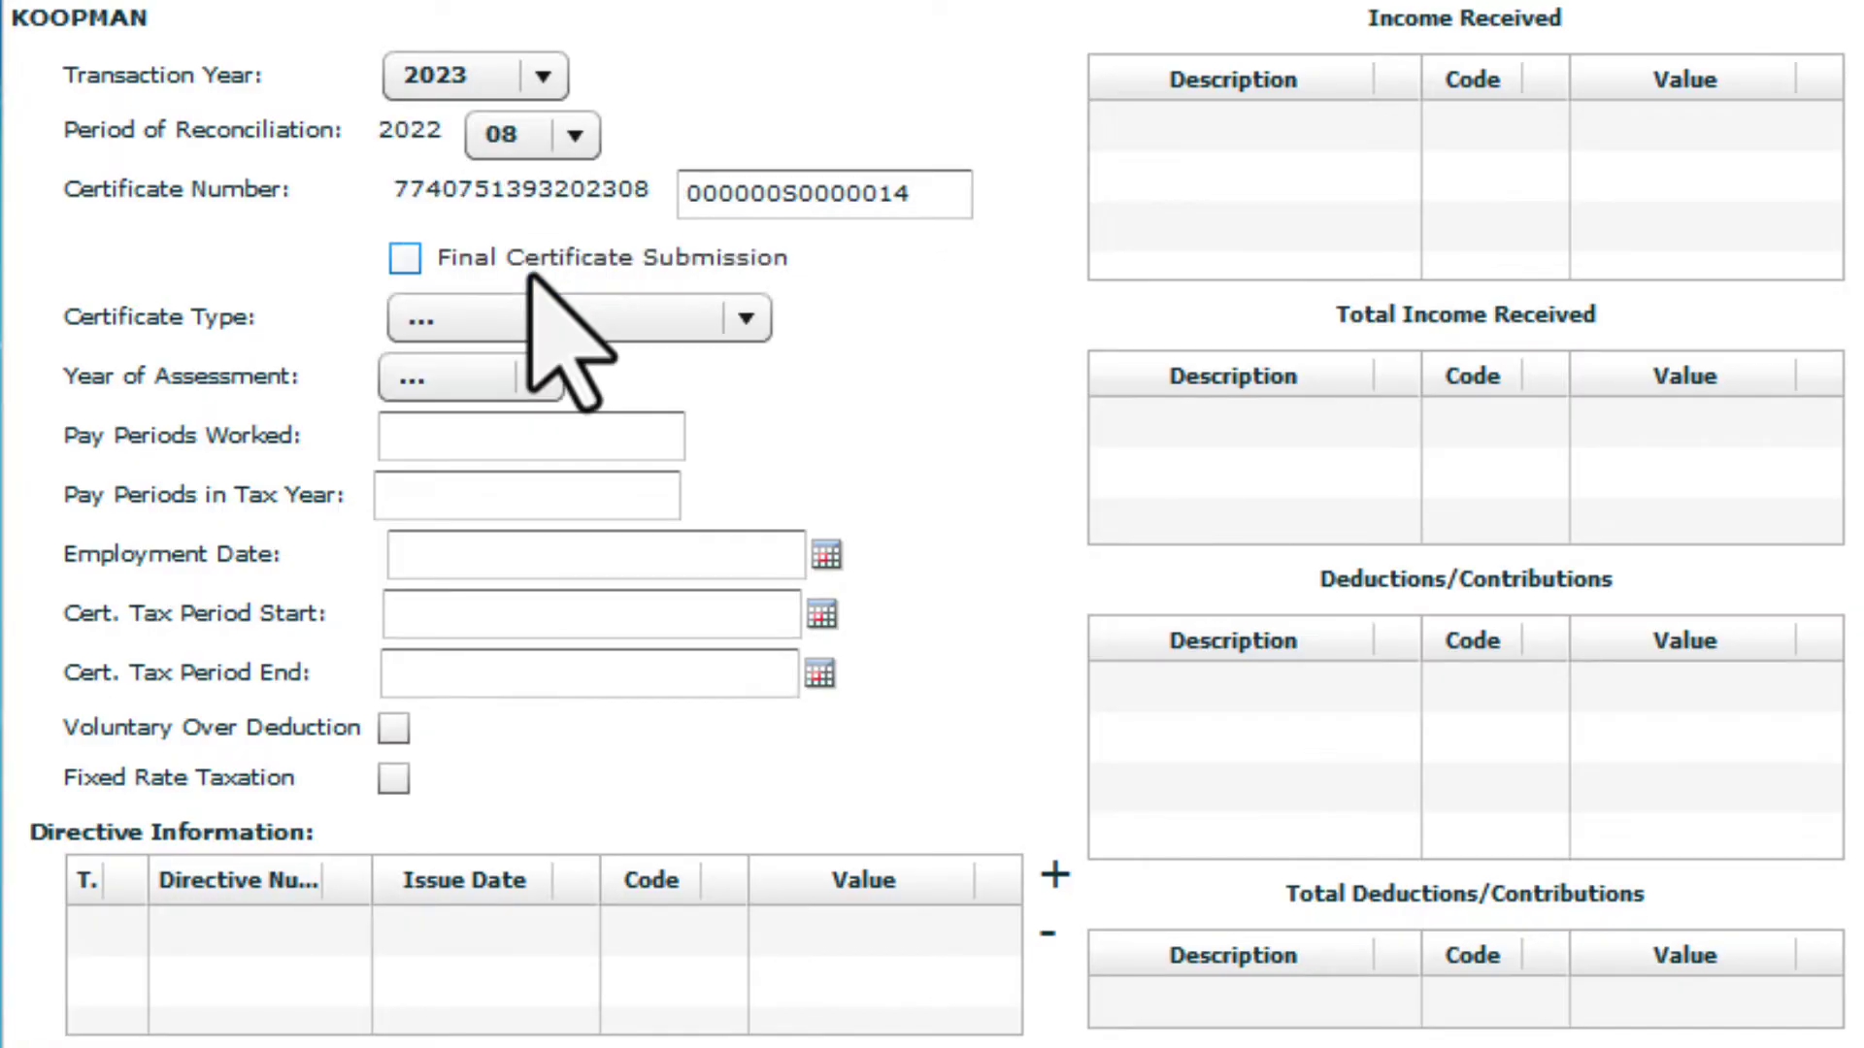
pyautogui.click(746, 328)
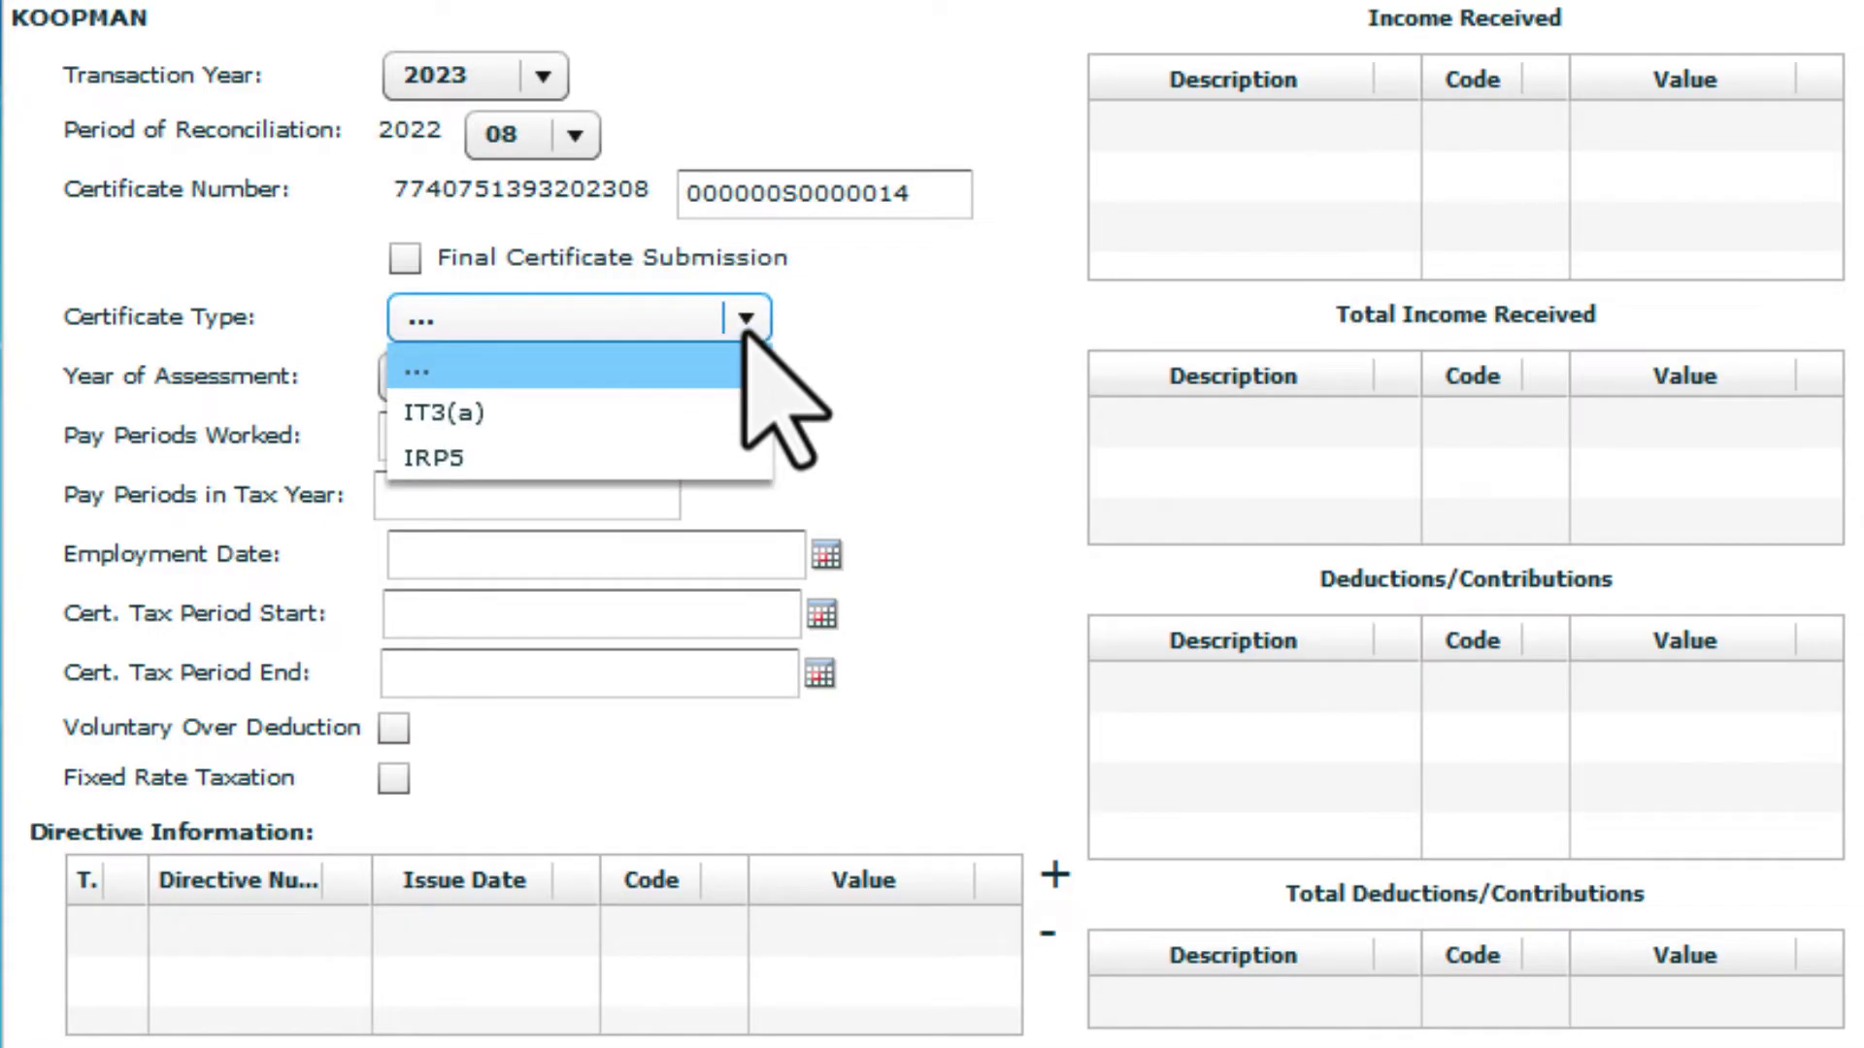
pyautogui.click(695, 415)
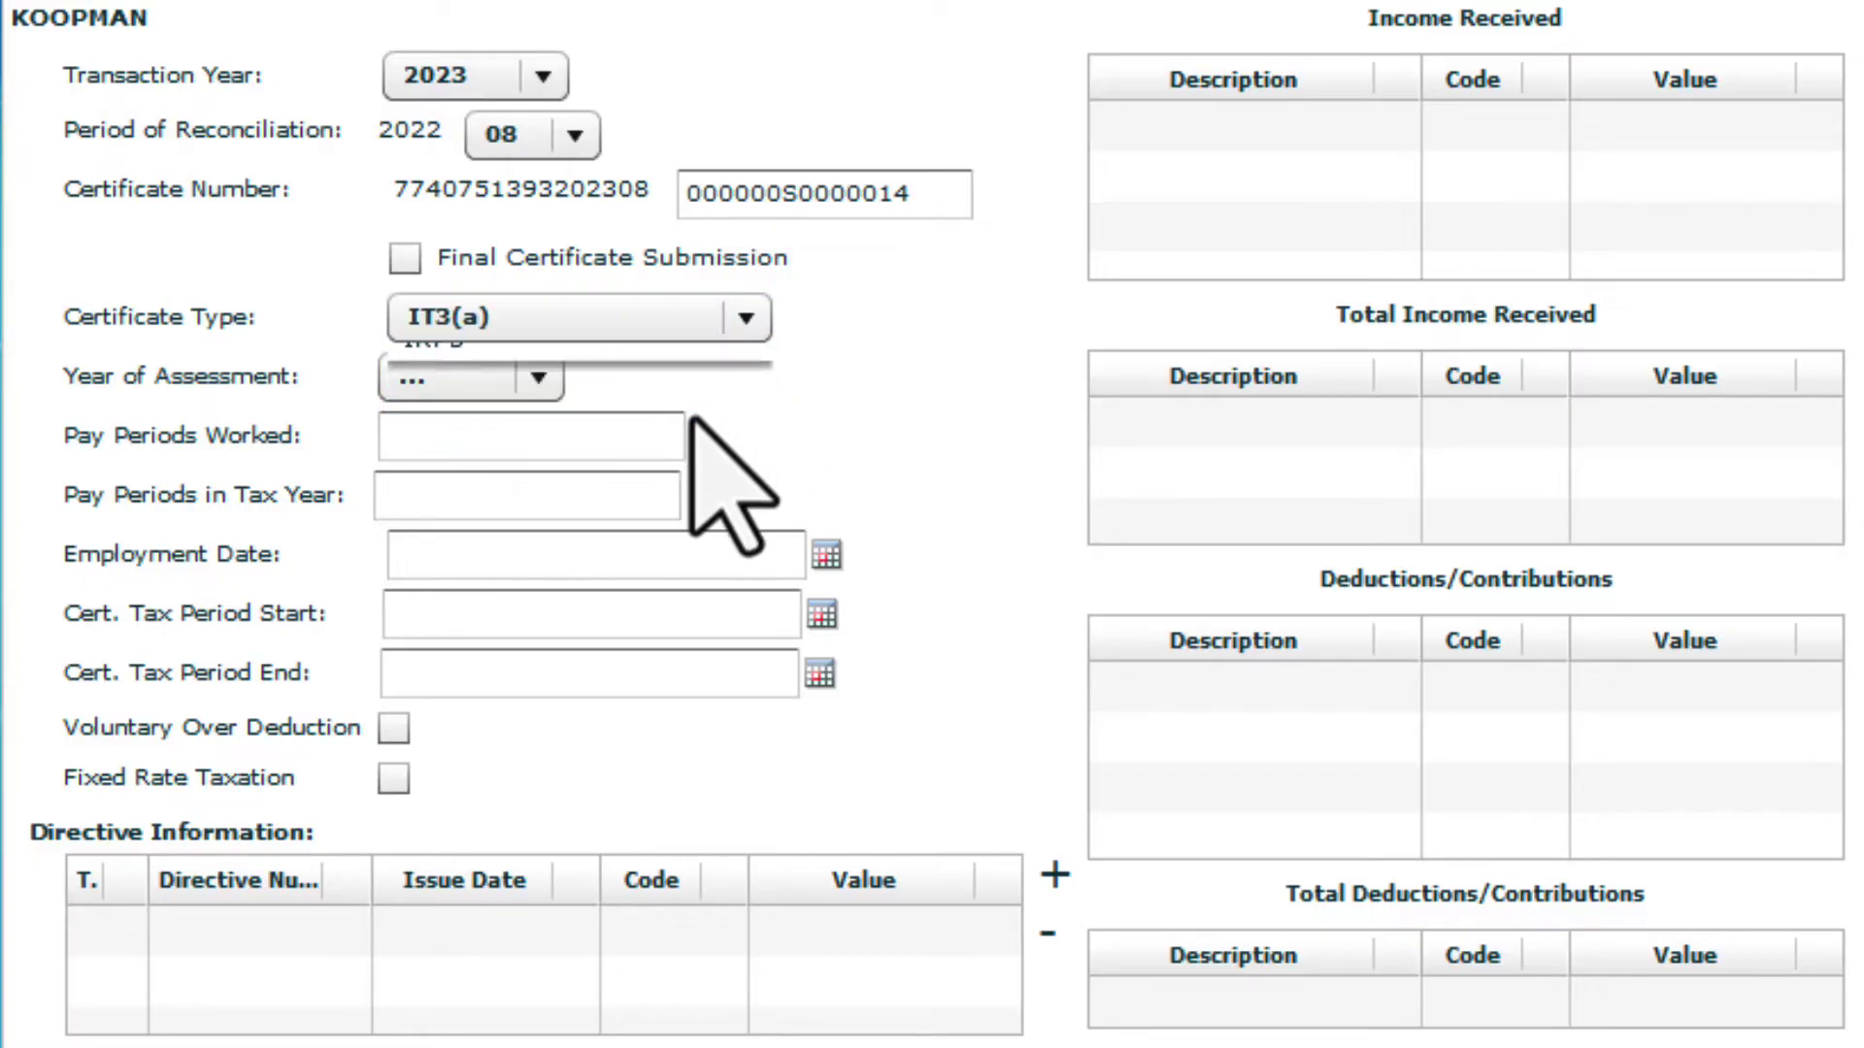
pyautogui.click(538, 381)
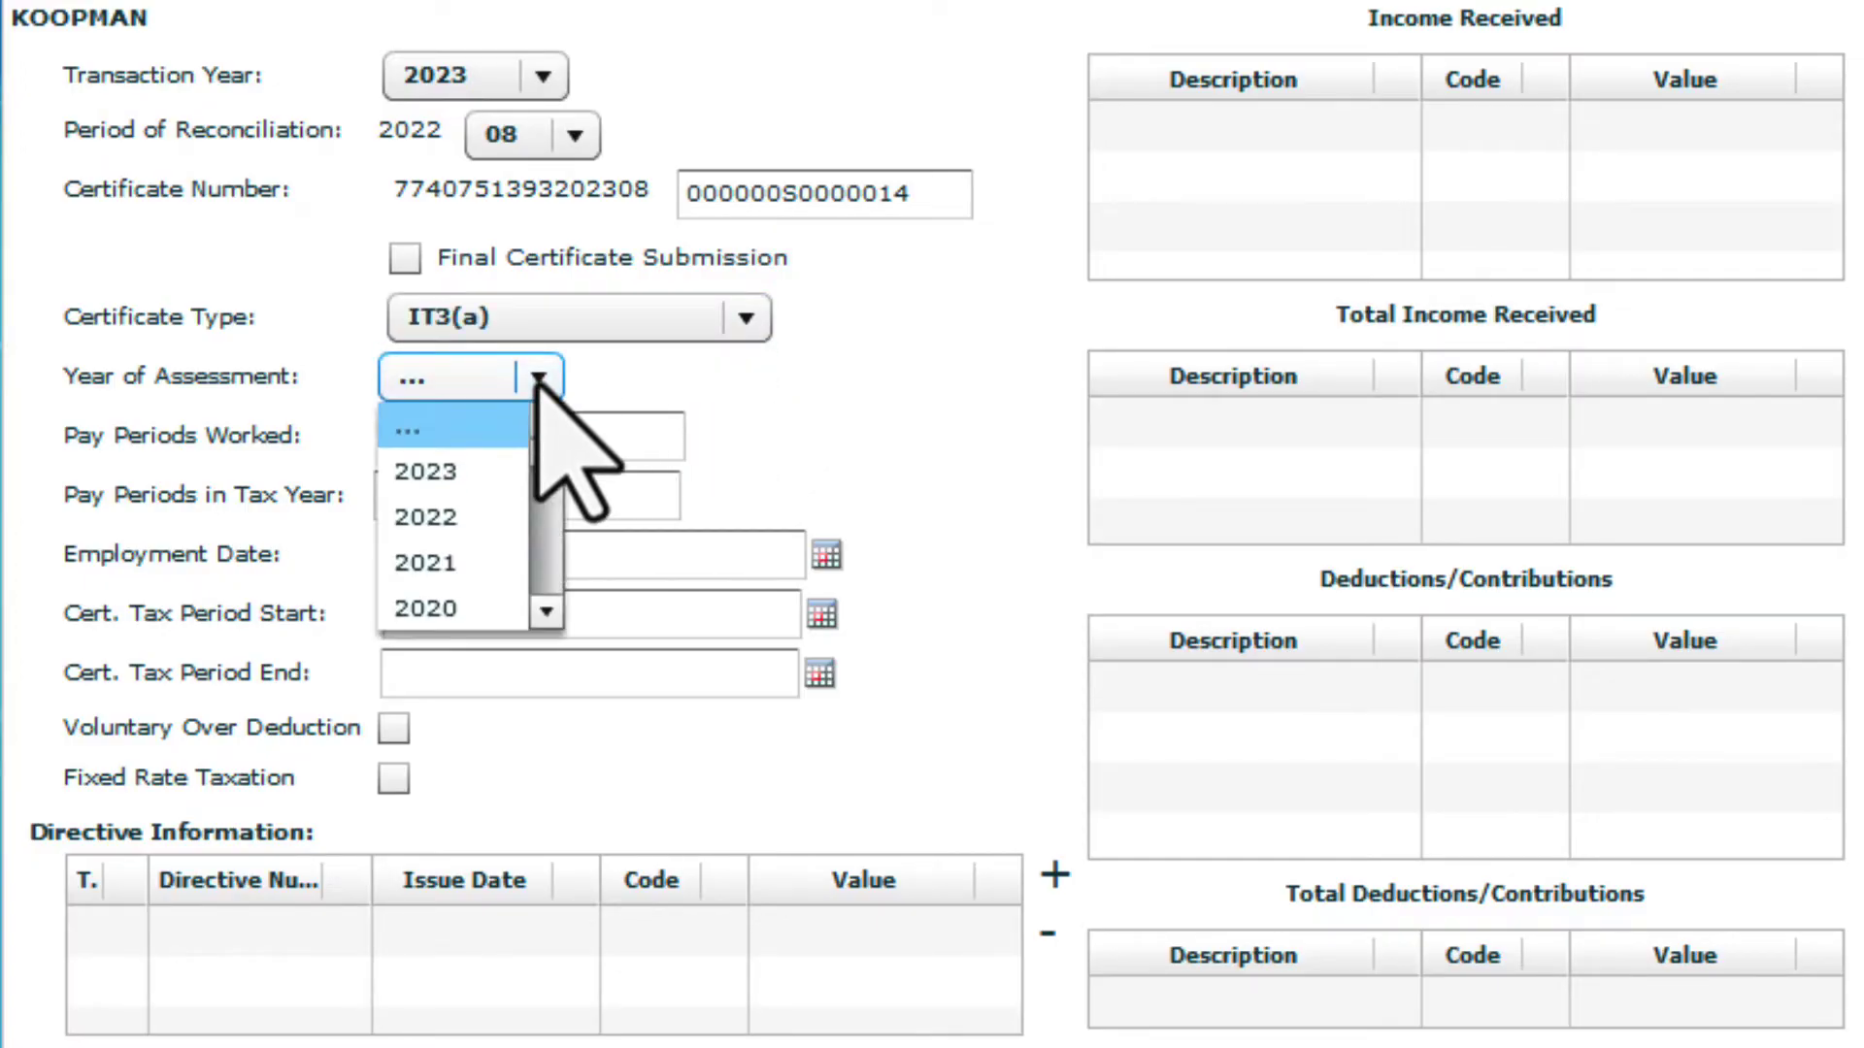
pyautogui.press('Down')
pyautogui.press('Return')
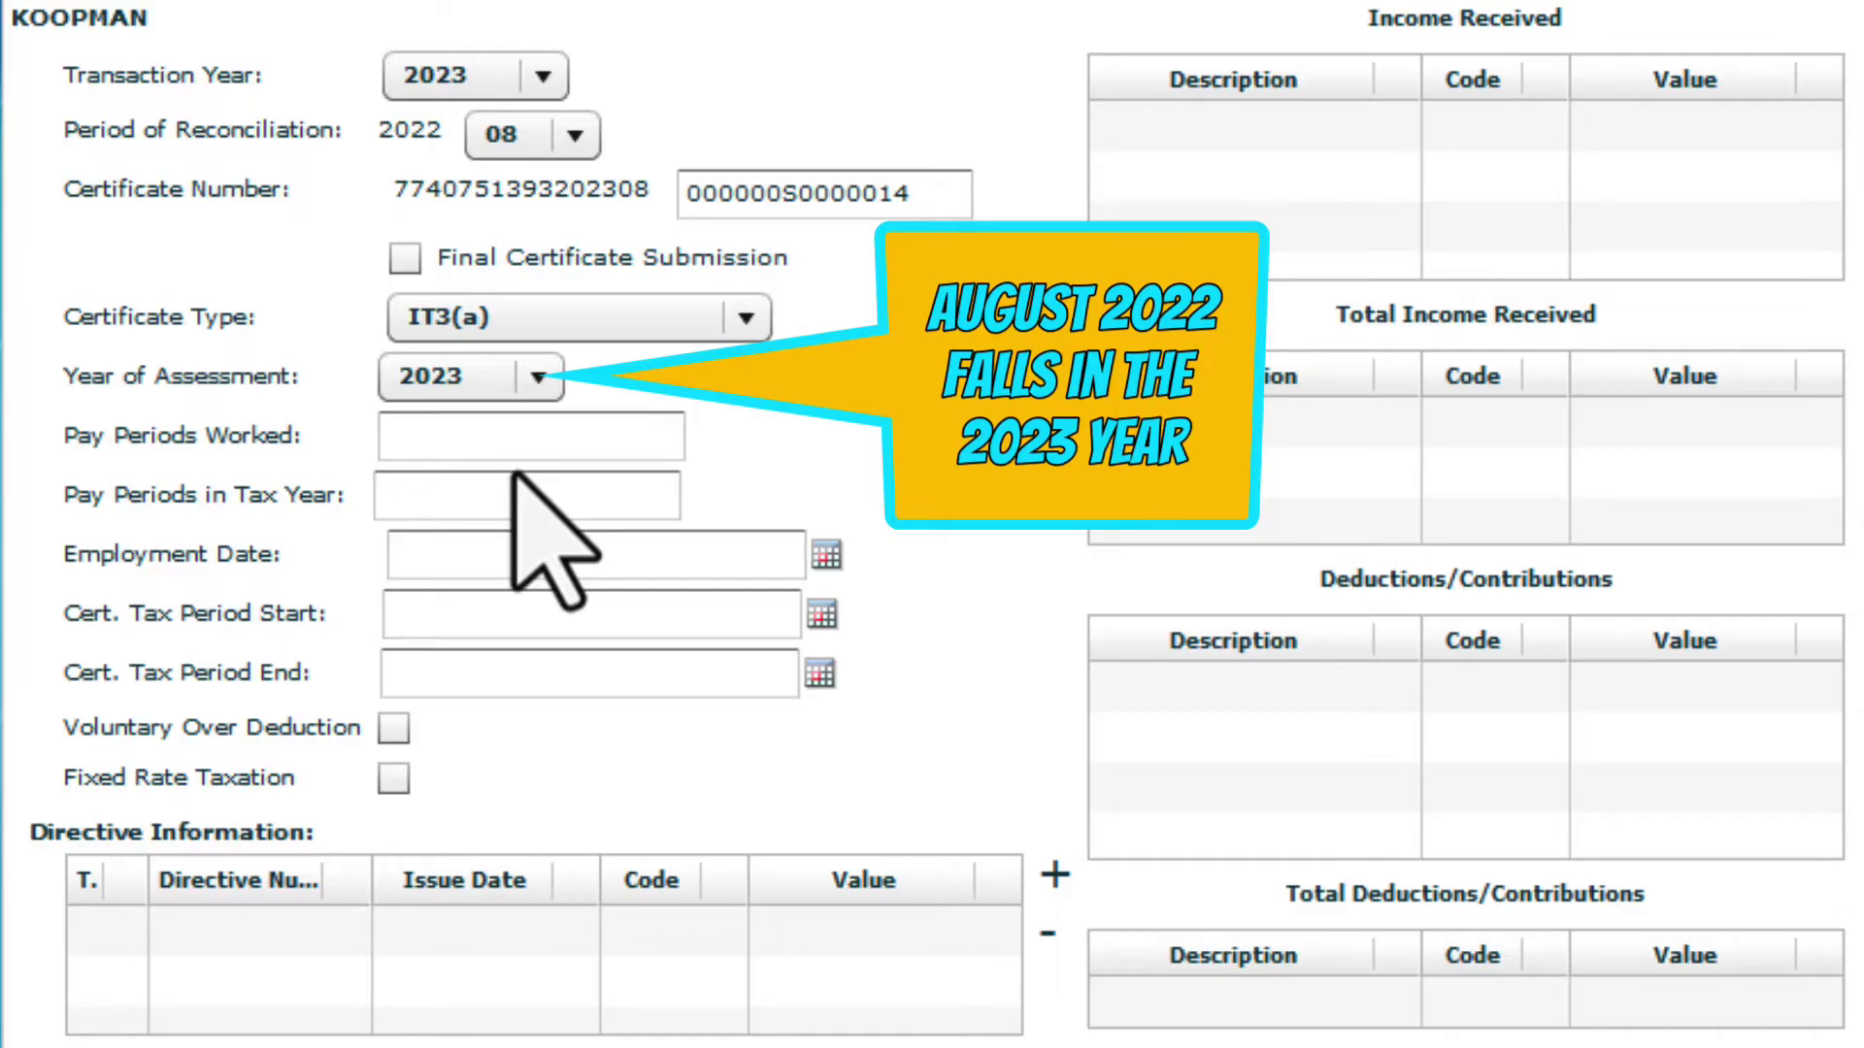
pyautogui.click(567, 443)
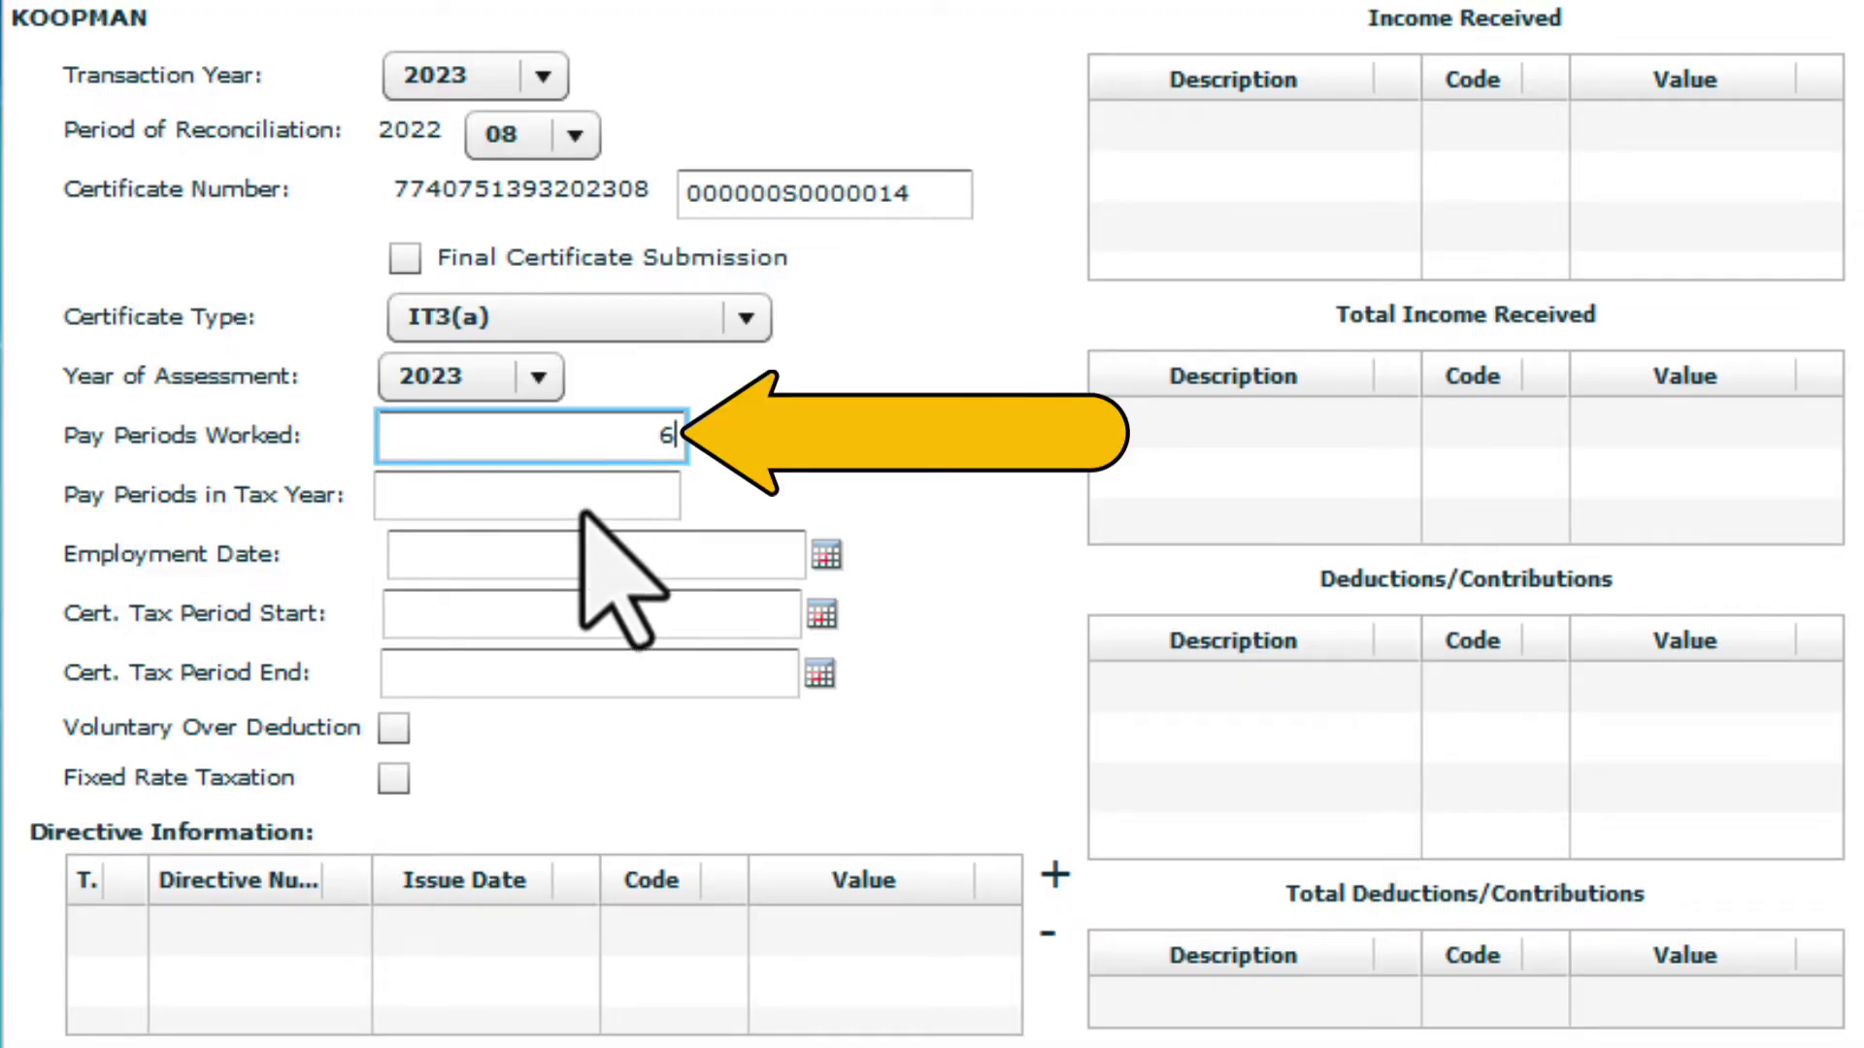
pyautogui.press('Tab')
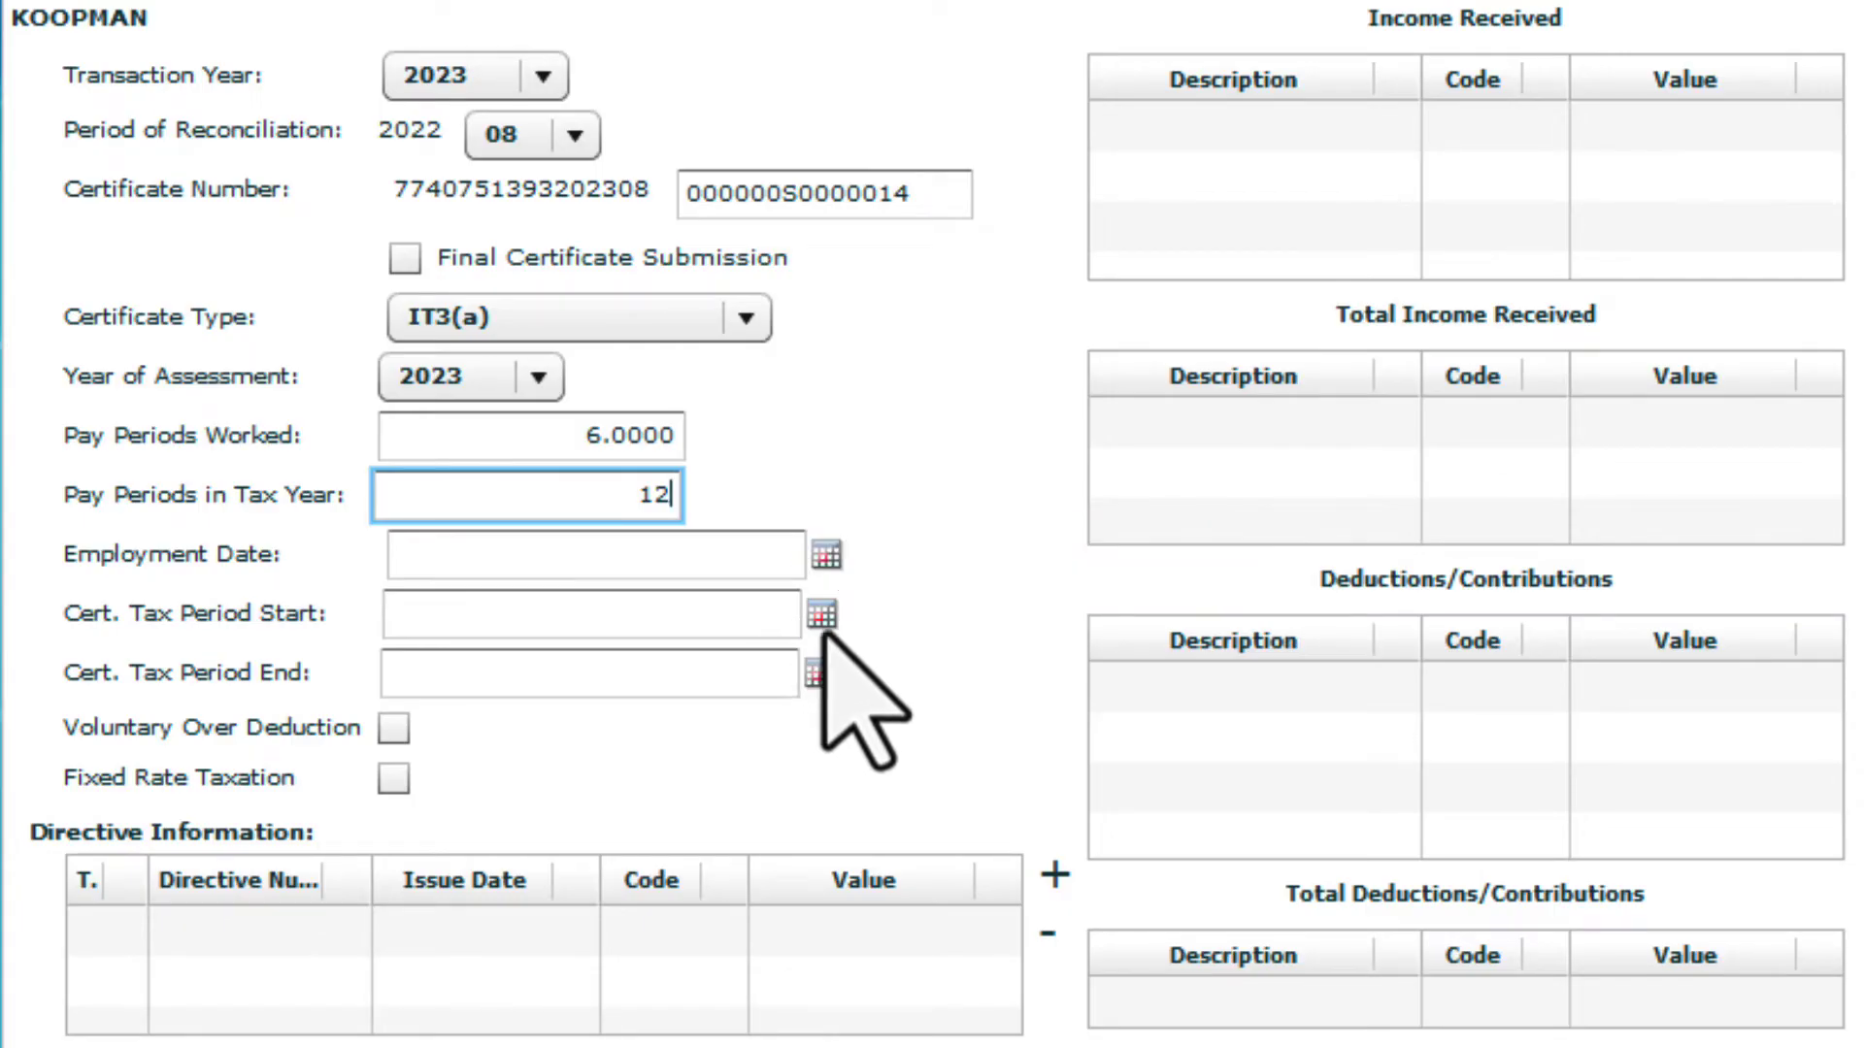
# Set the certificate tax period from 1 March 2022 to 31 August 2022 using the calendars
pyautogui.click(825, 620)
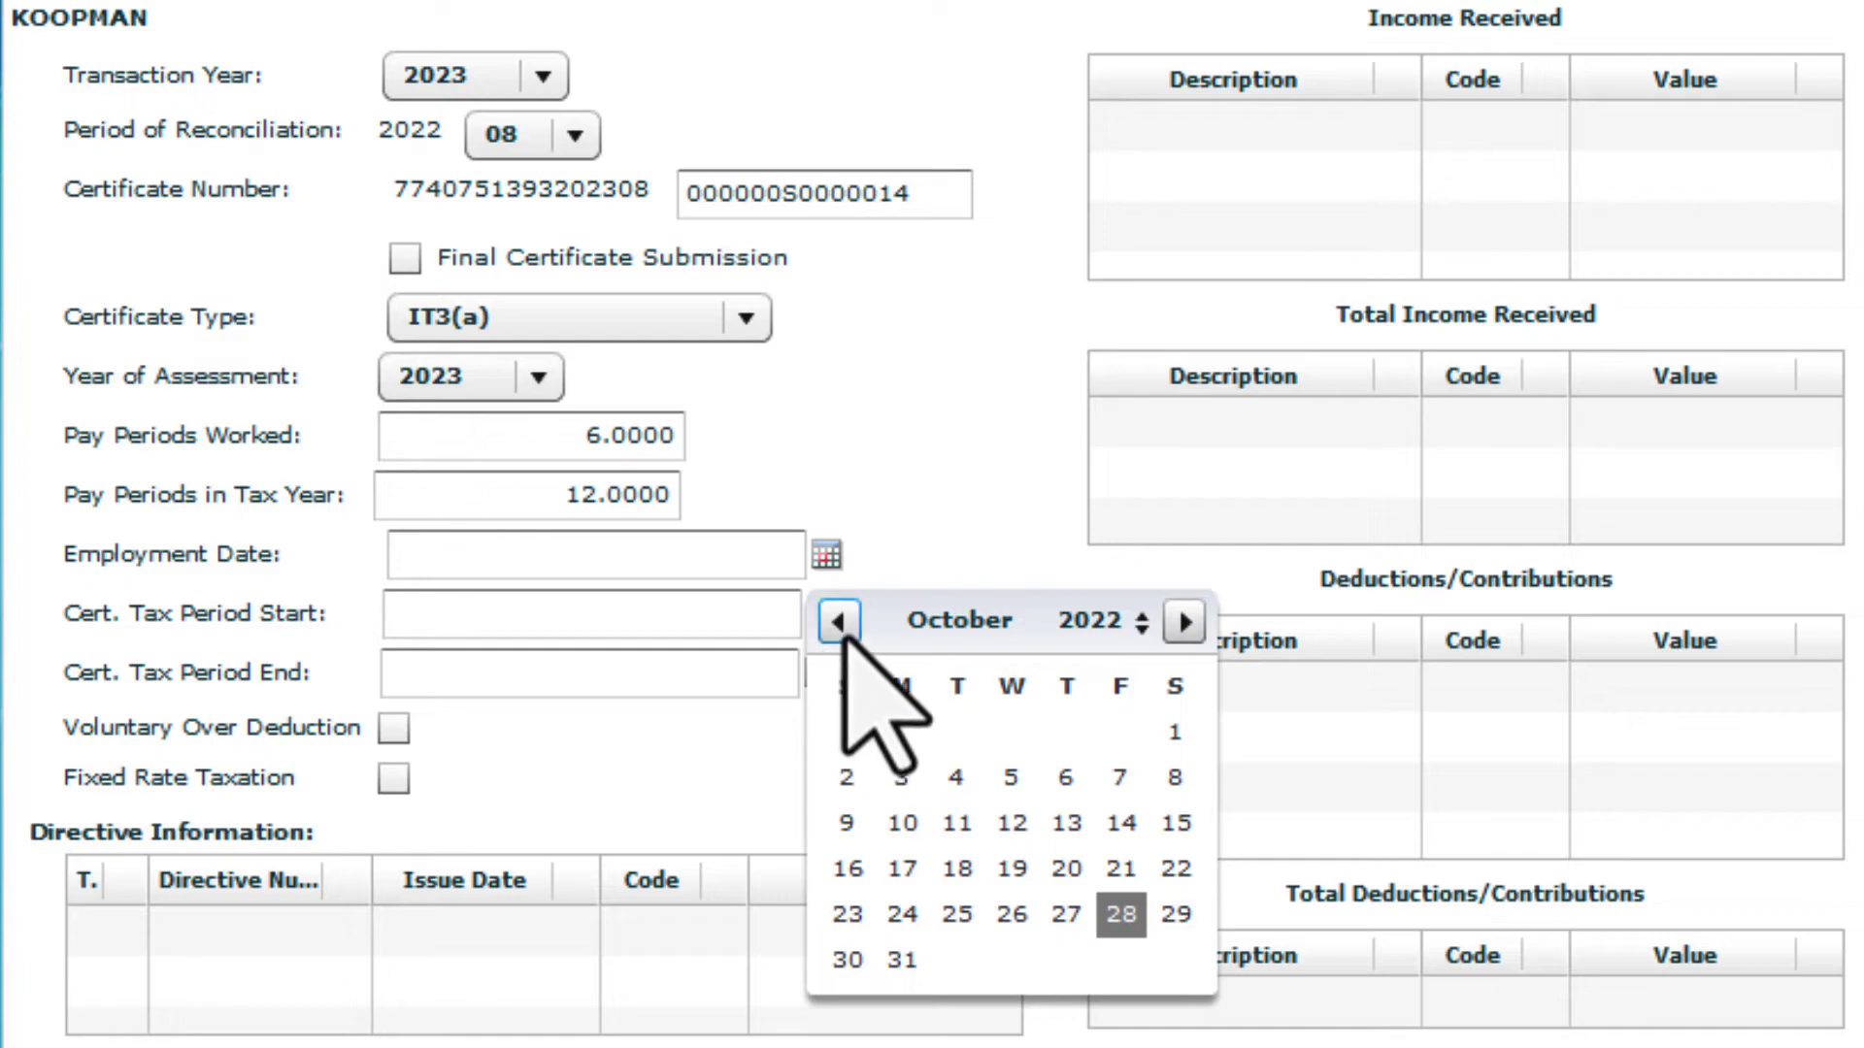
pyautogui.click(838, 621)
pyautogui.click(839, 621)
pyautogui.click(838, 621)
pyautogui.click(838, 622)
pyautogui.click(839, 622)
pyautogui.click(839, 621)
pyautogui.click(838, 621)
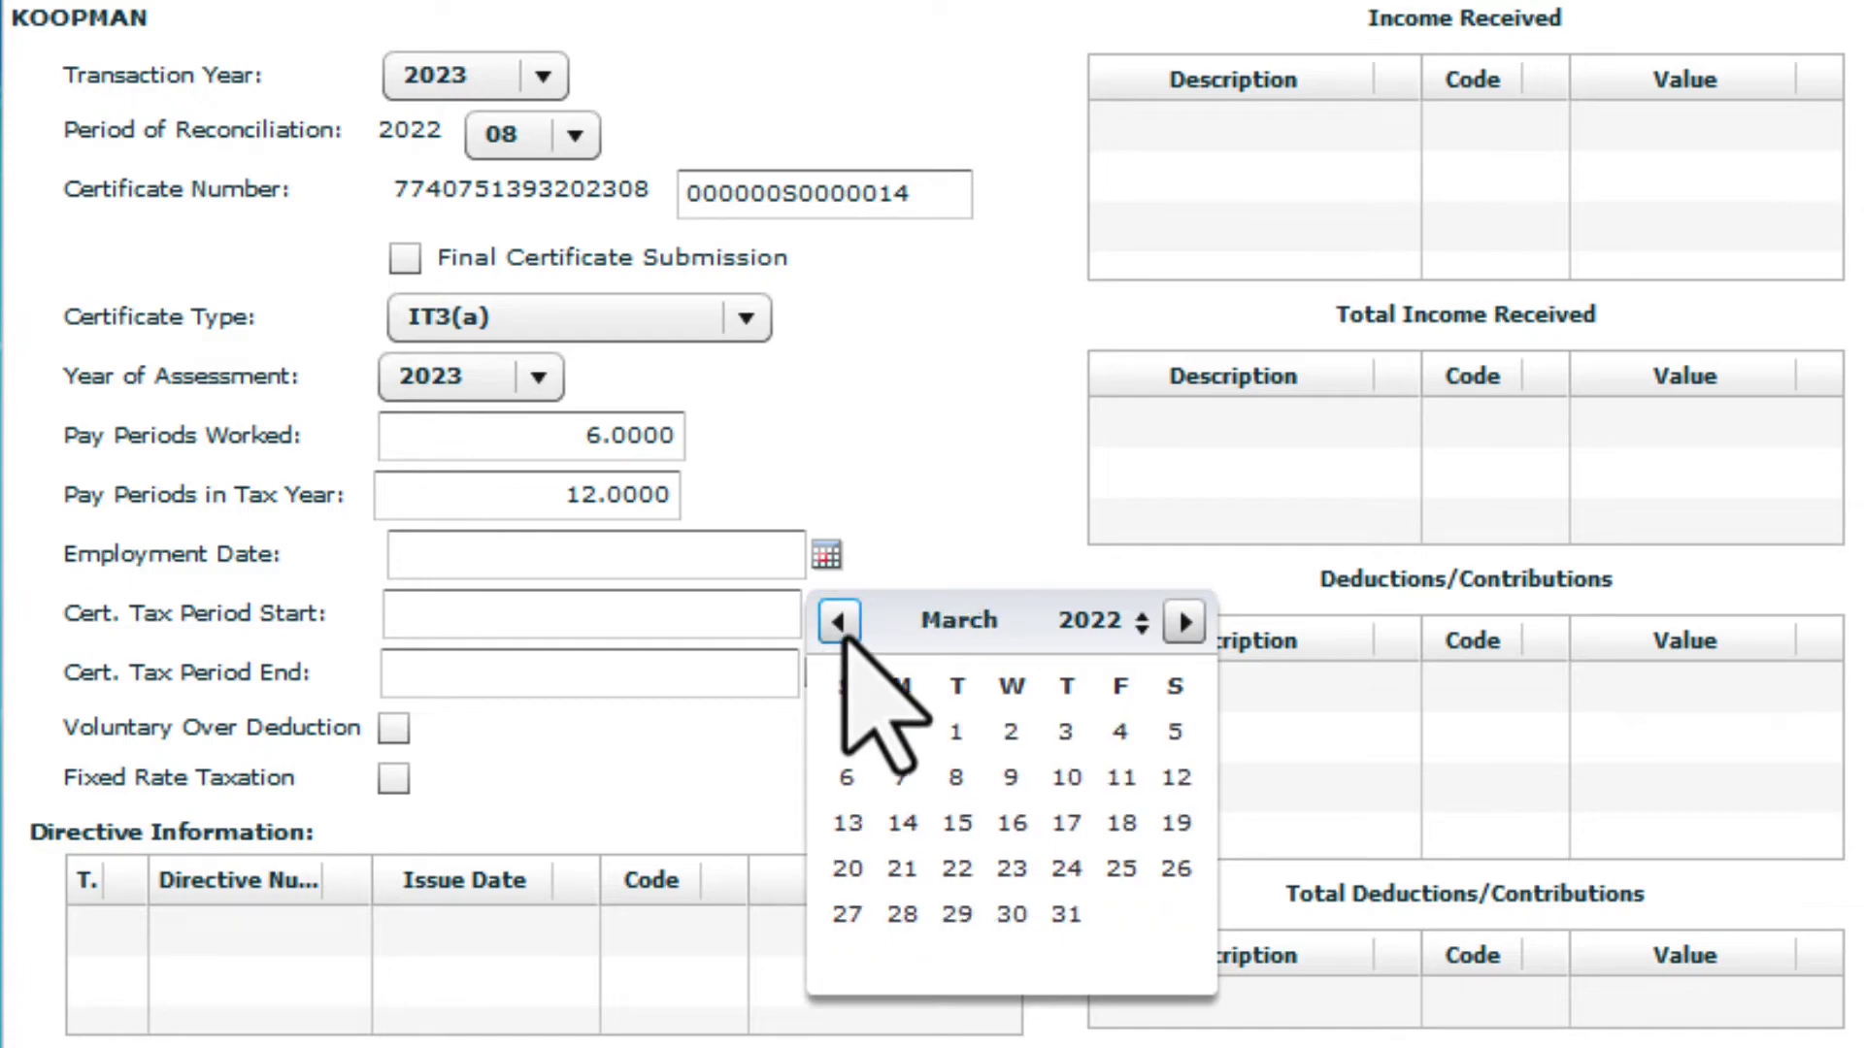
pyautogui.click(955, 741)
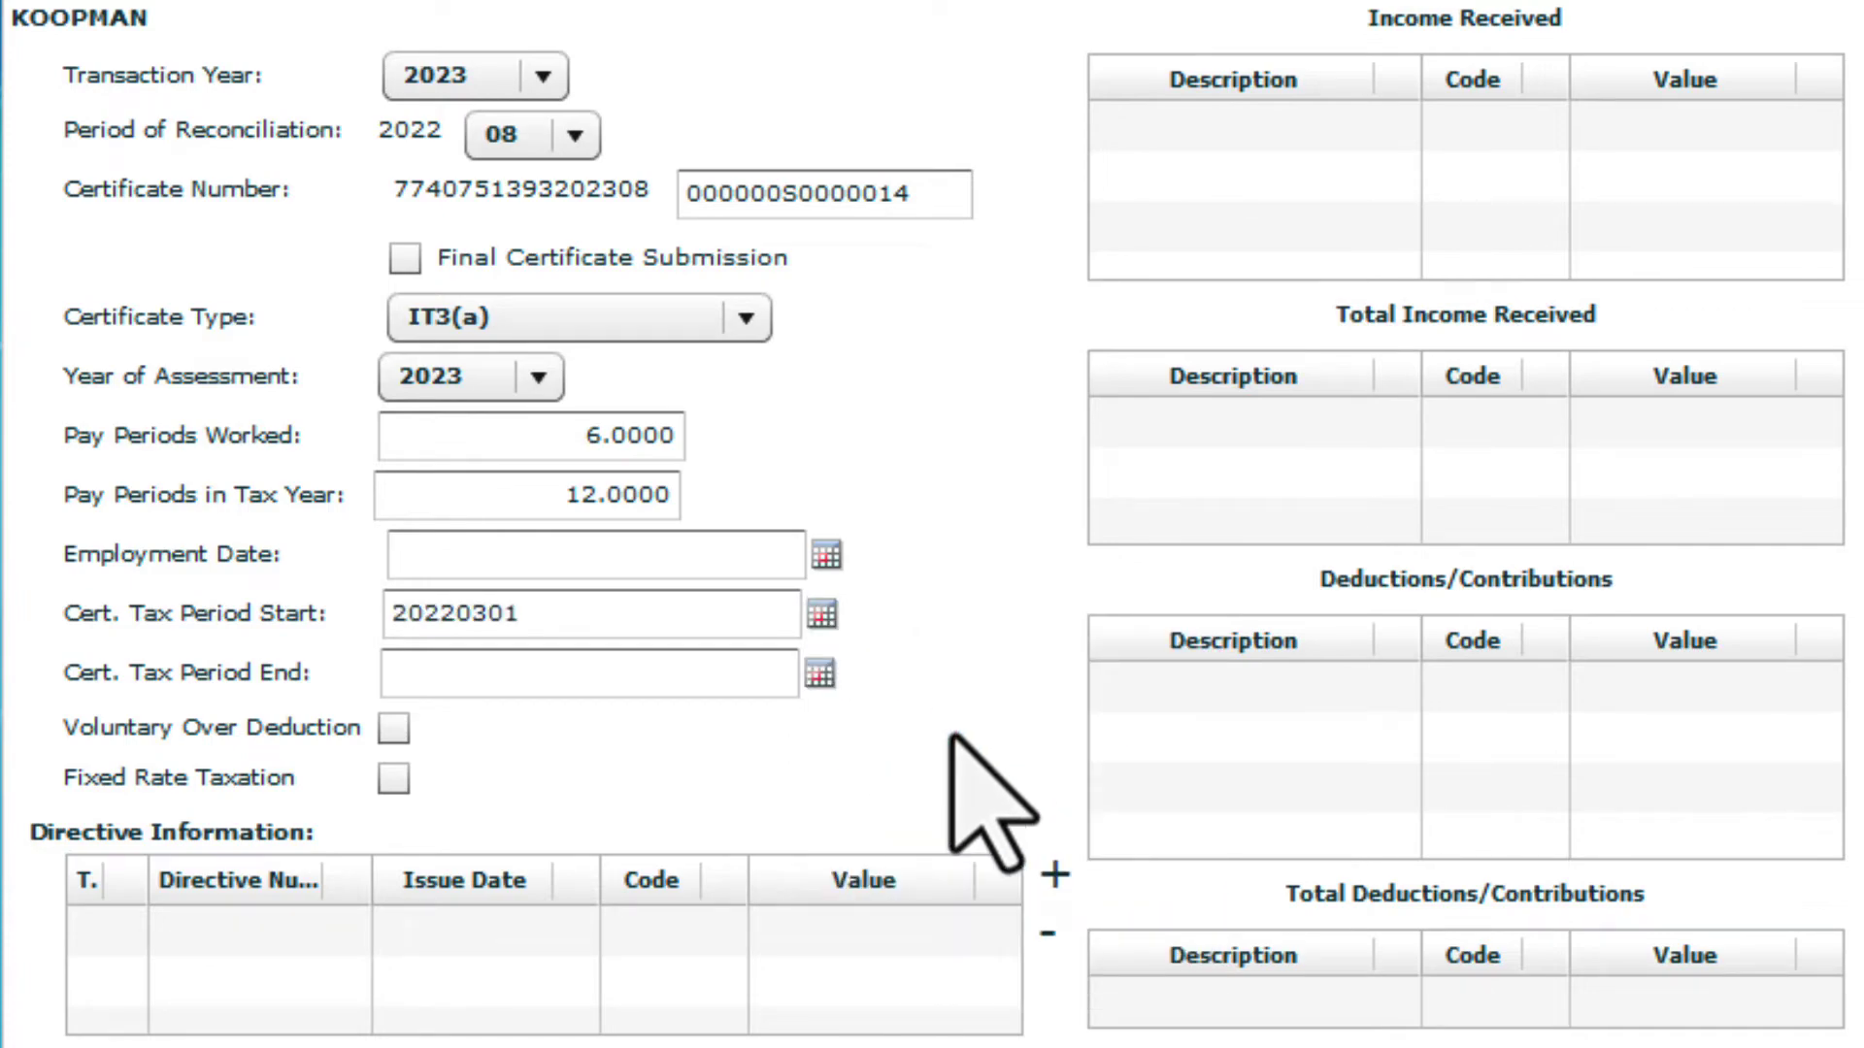
pyautogui.scroll(-3, 951, 735)
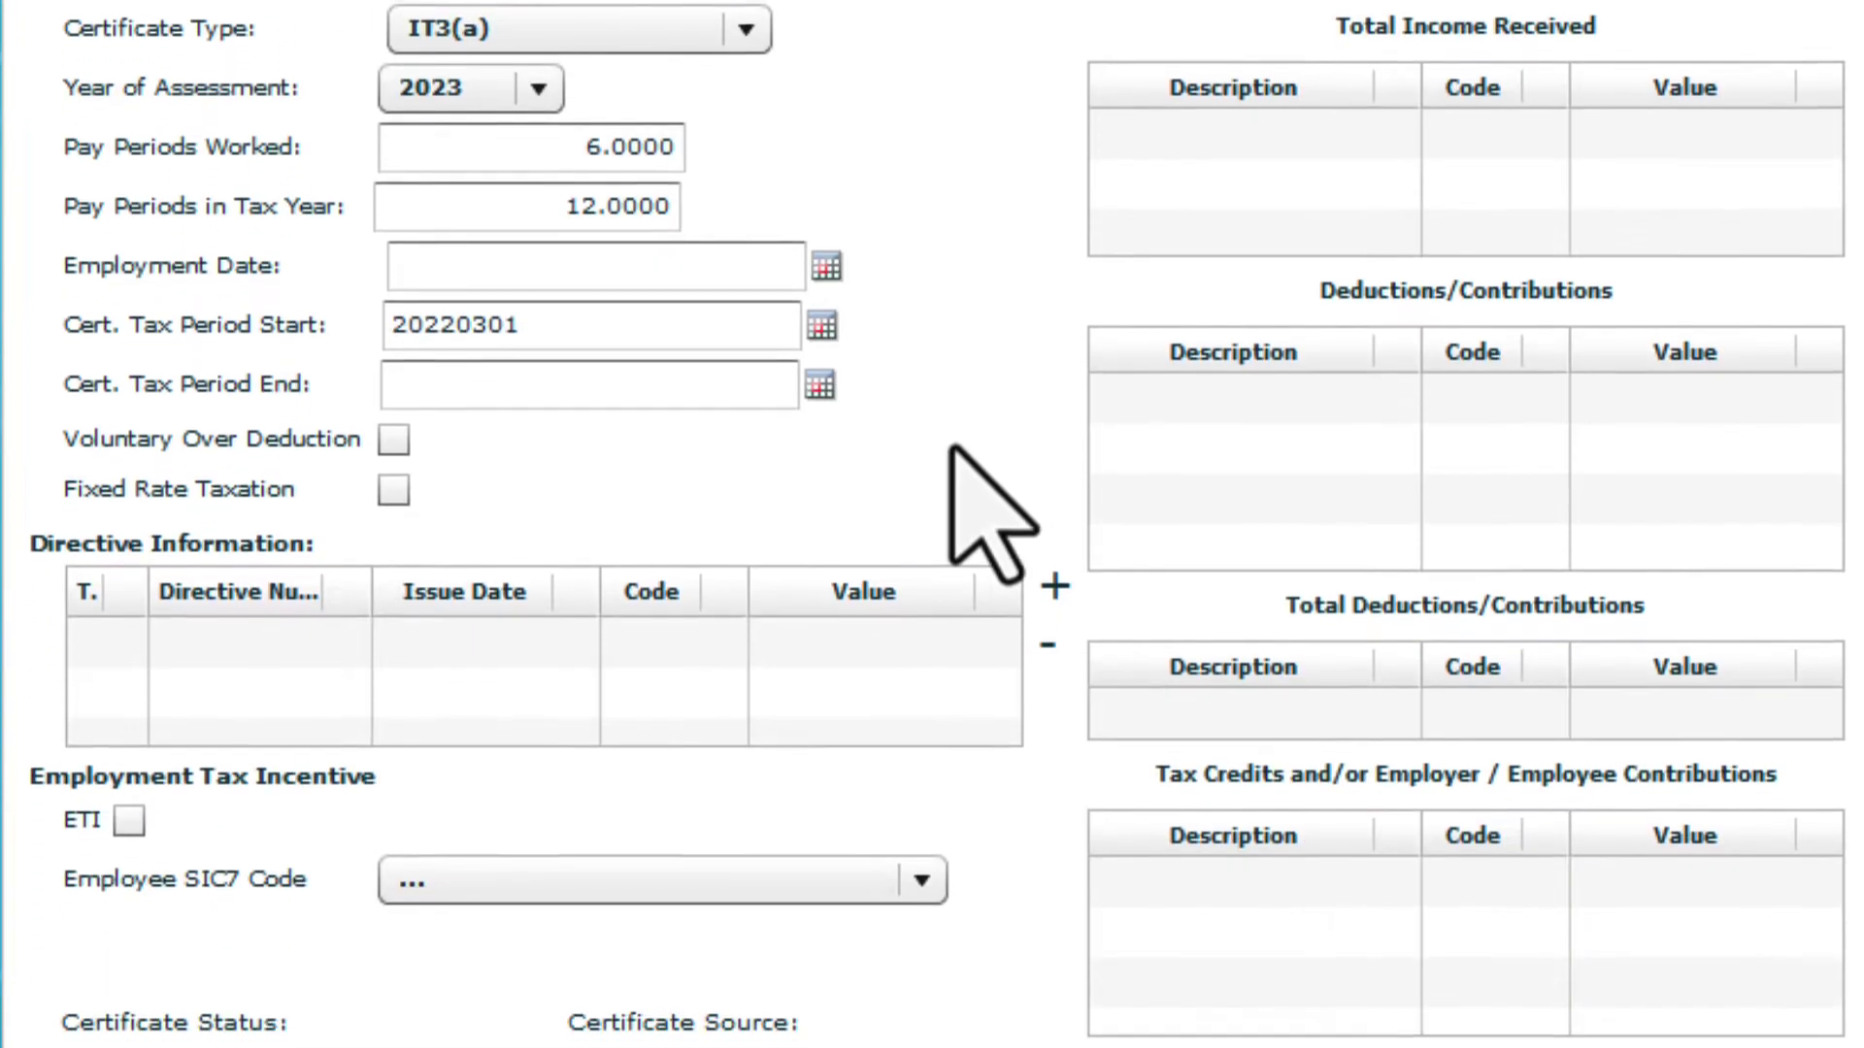
pyautogui.click(819, 383)
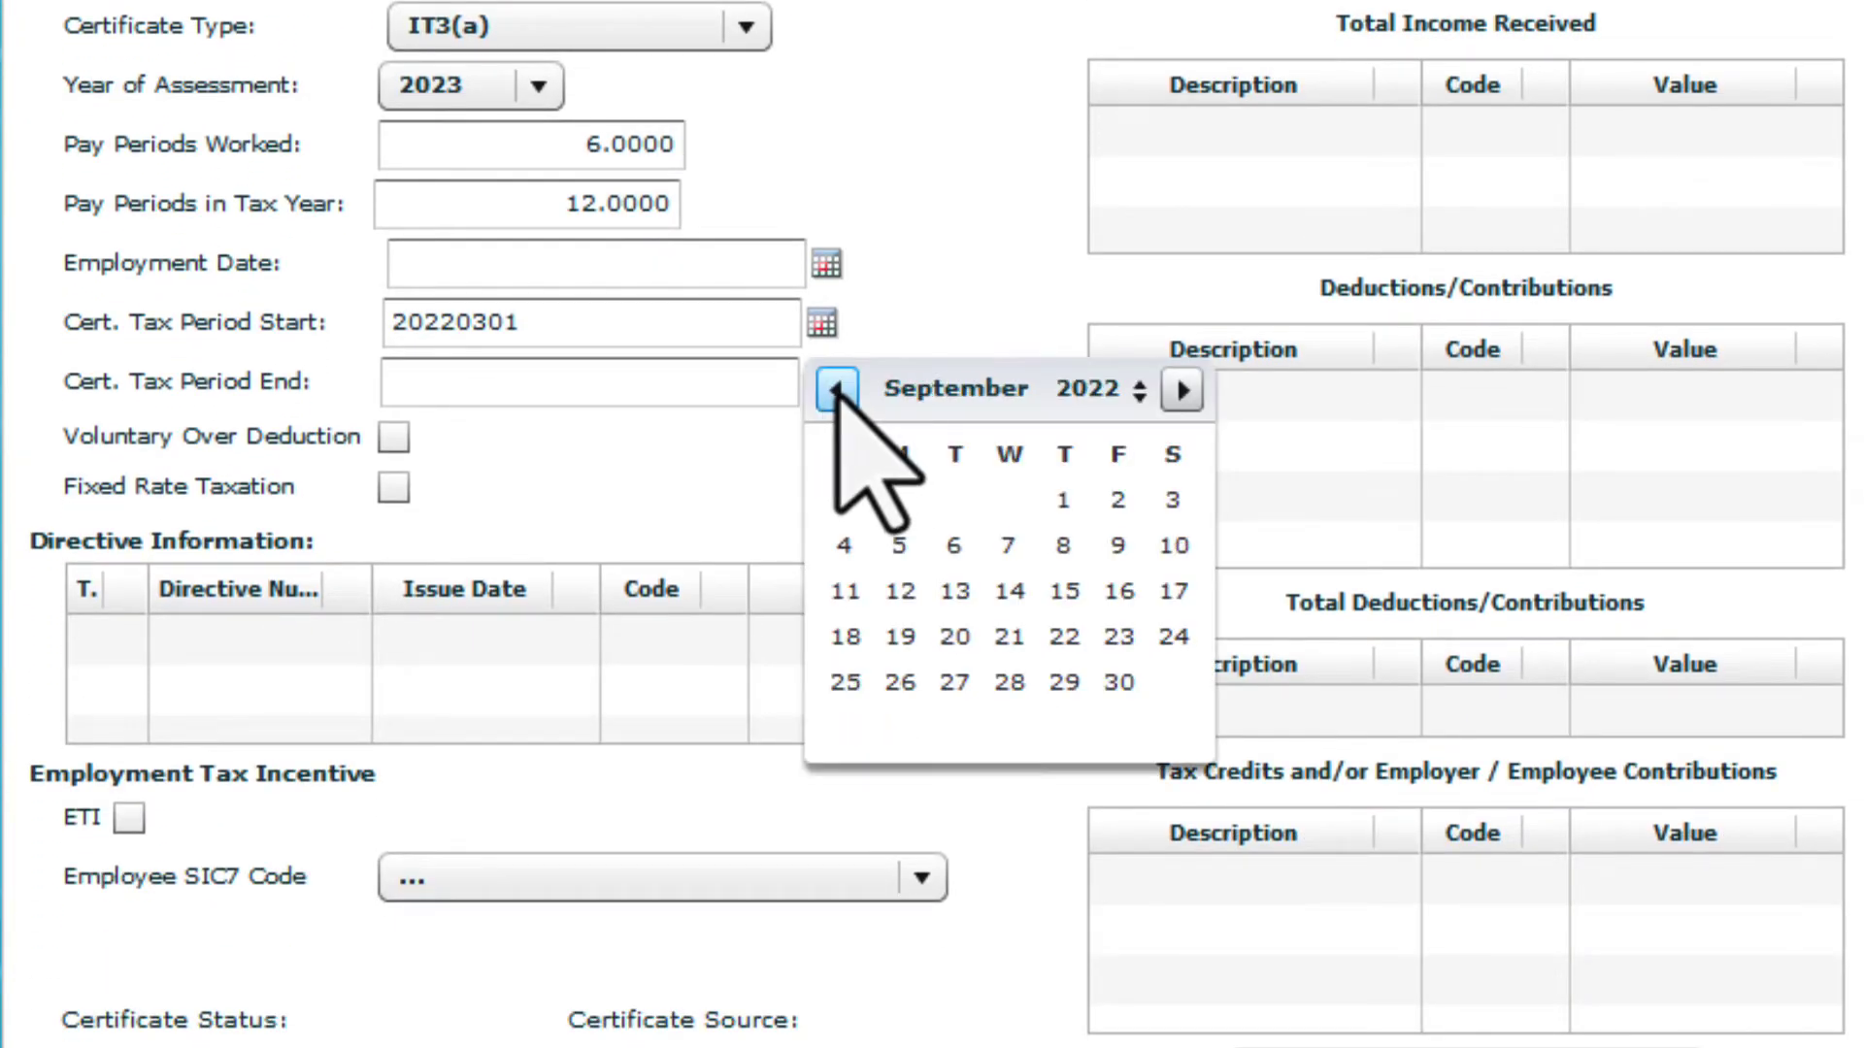
pyautogui.click(837, 389)
pyautogui.click(1011, 685)
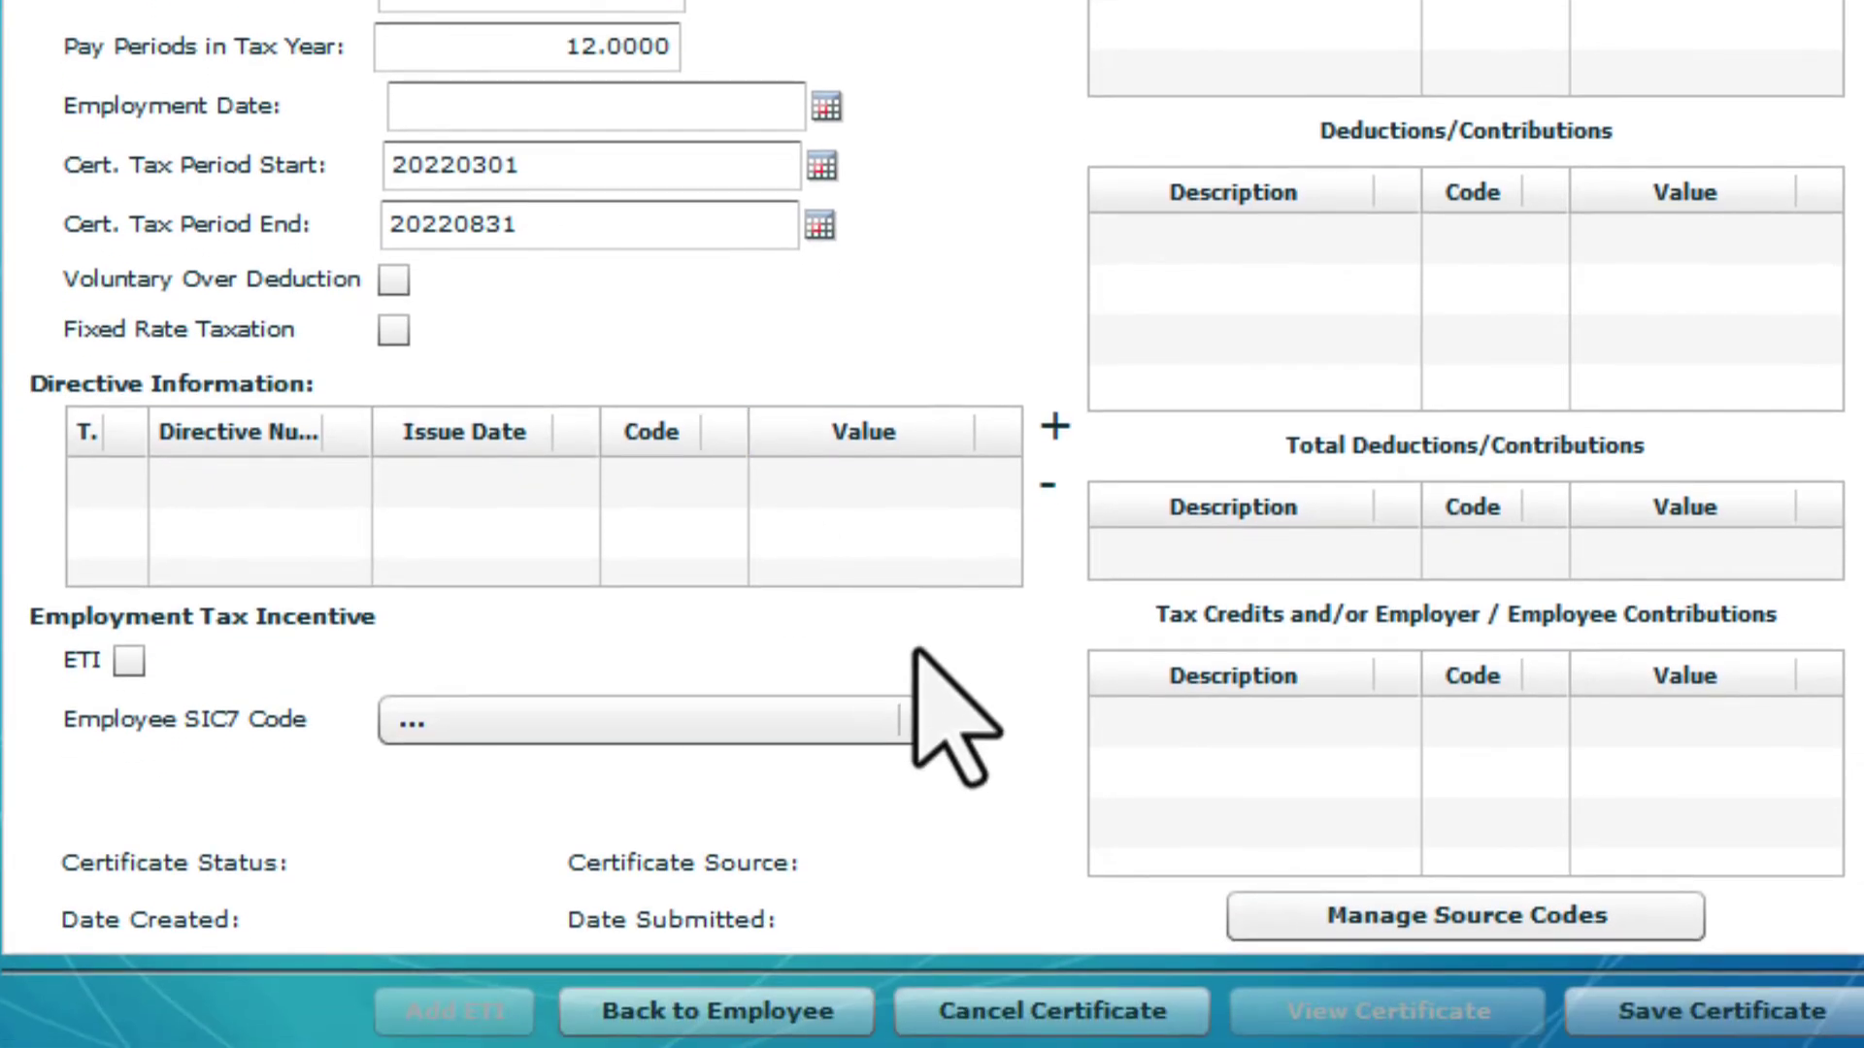
# Choose 41000 - Construction of buildings as the employee's SIC7 code
pyautogui.click(925, 744)
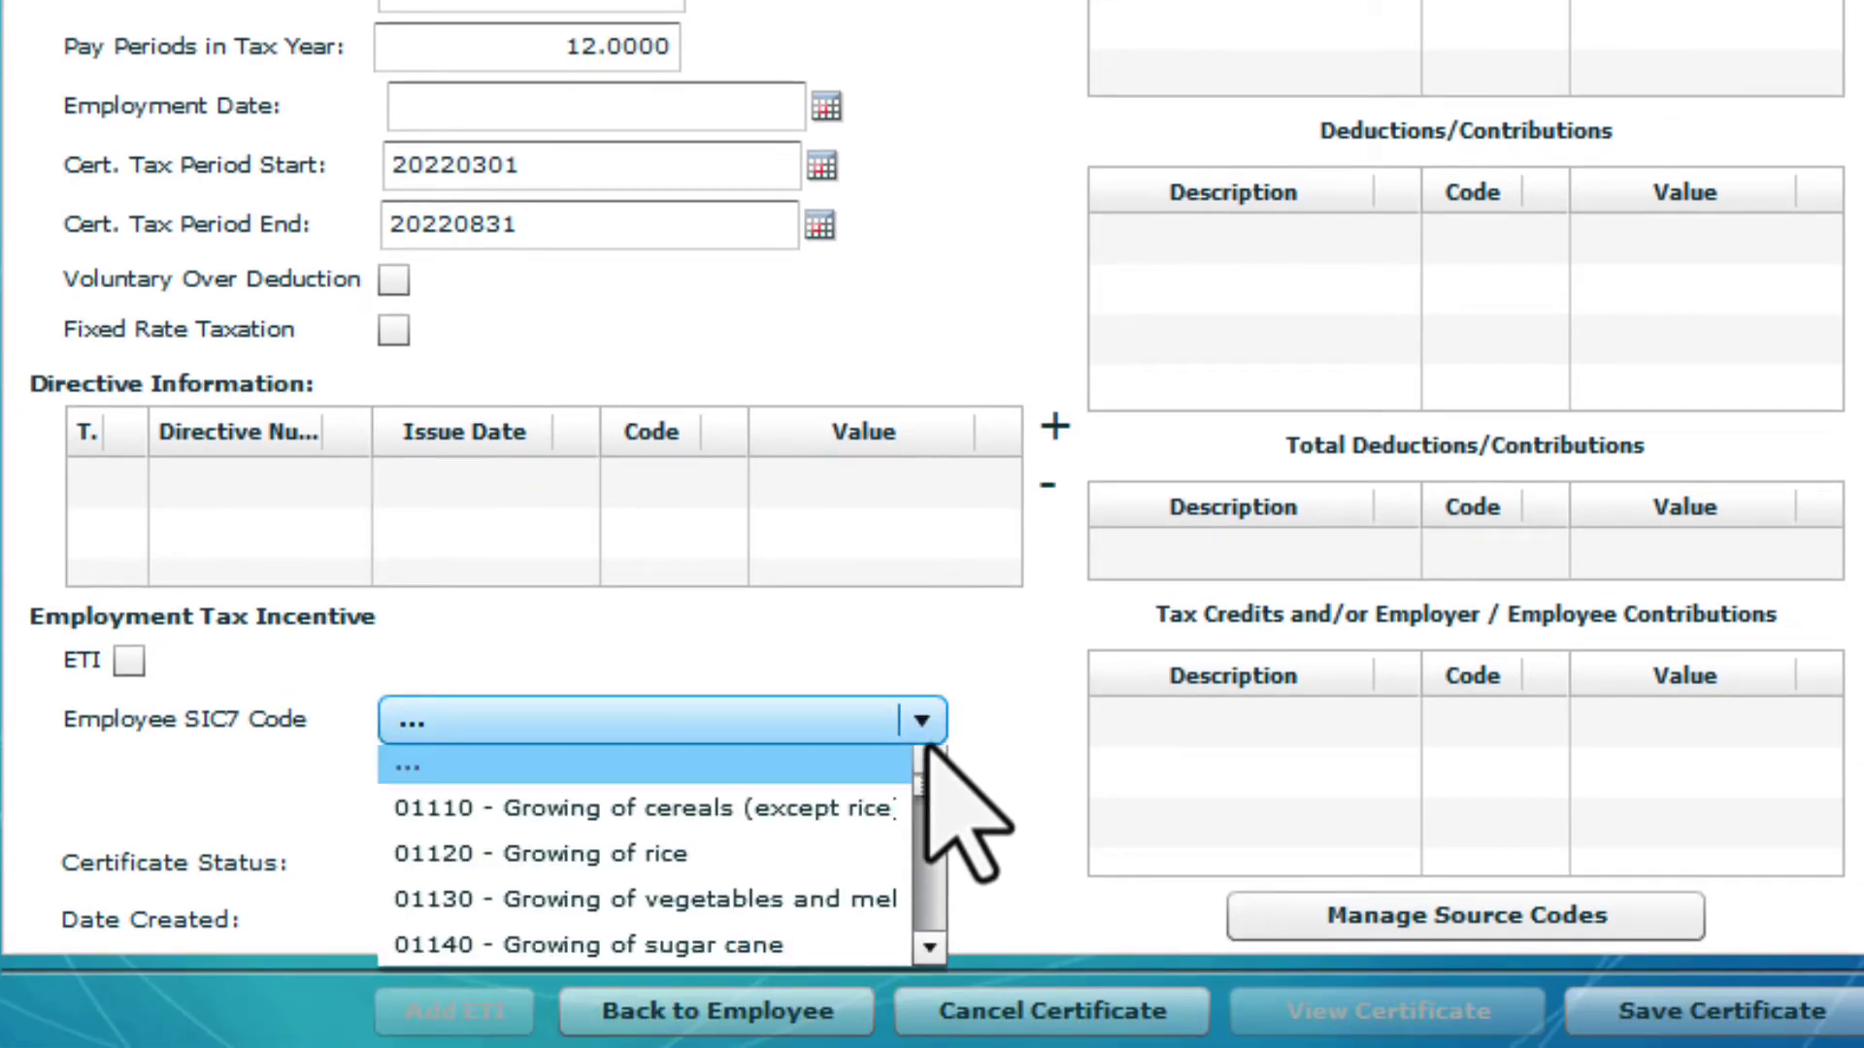
pyautogui.press('4')
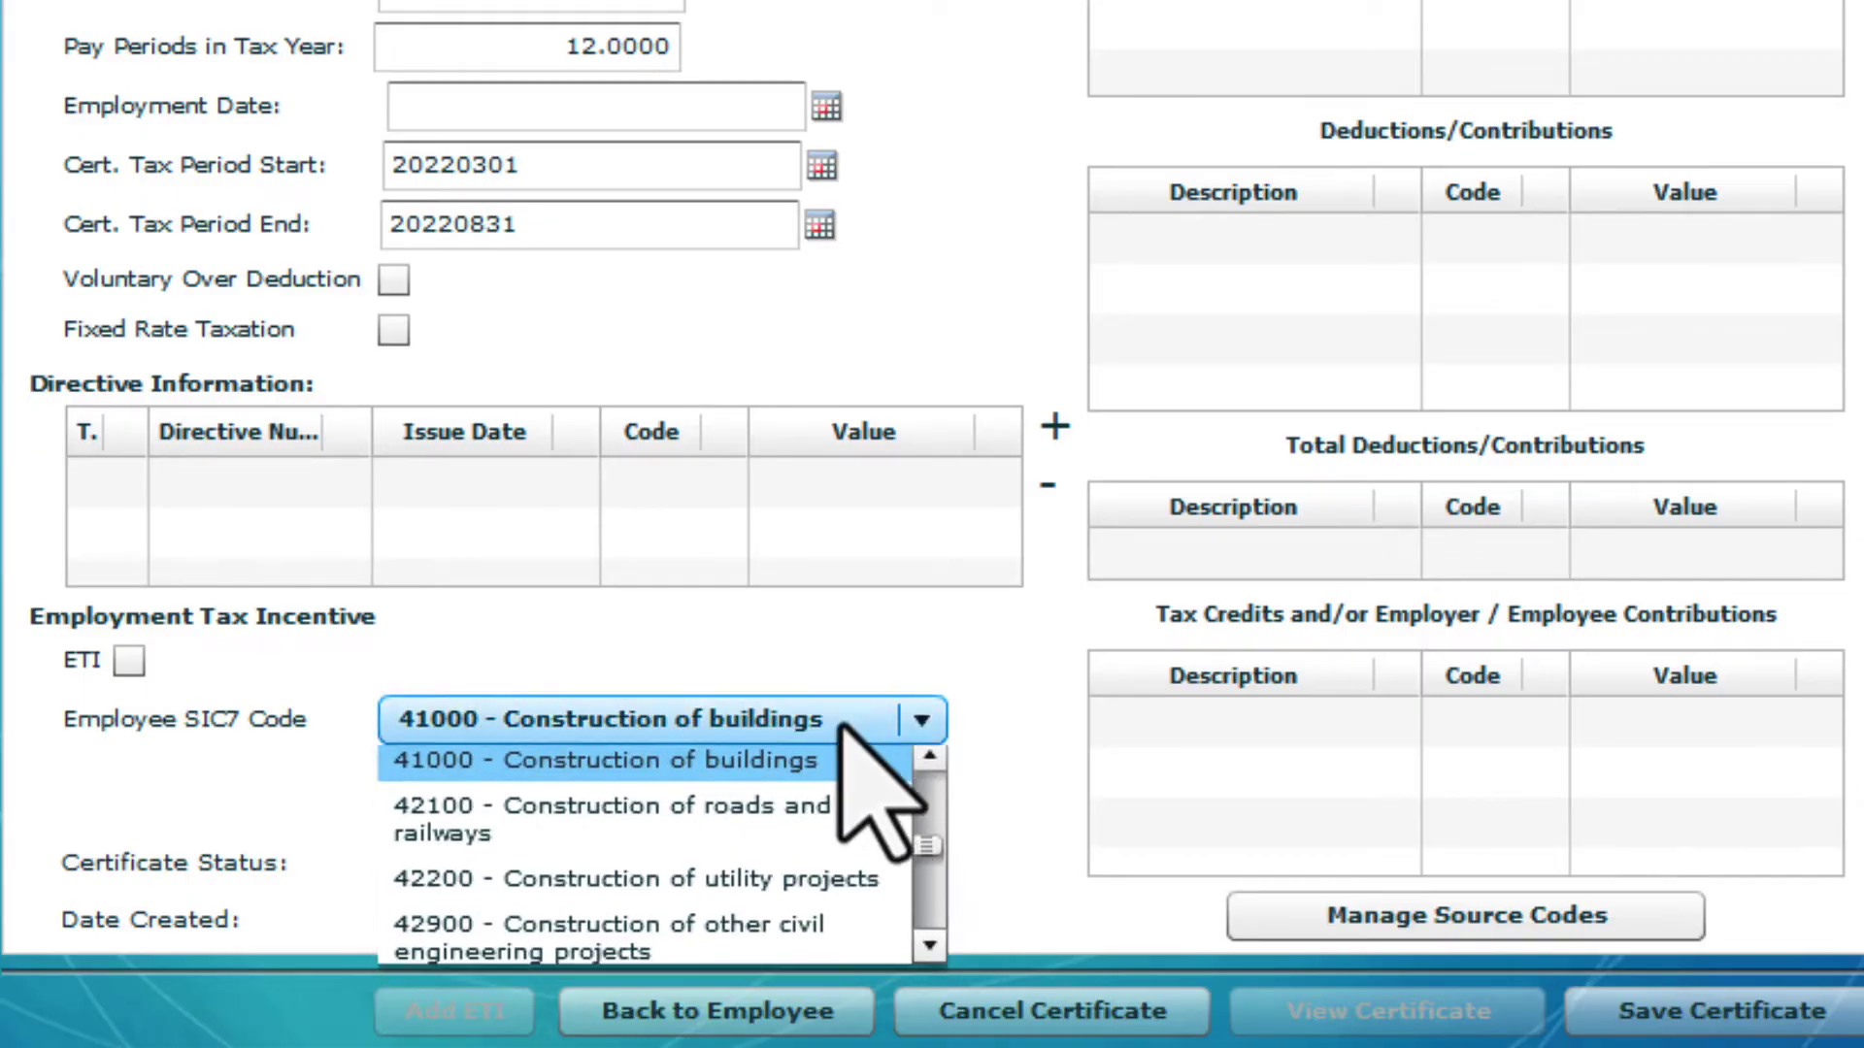
pyautogui.click(854, 767)
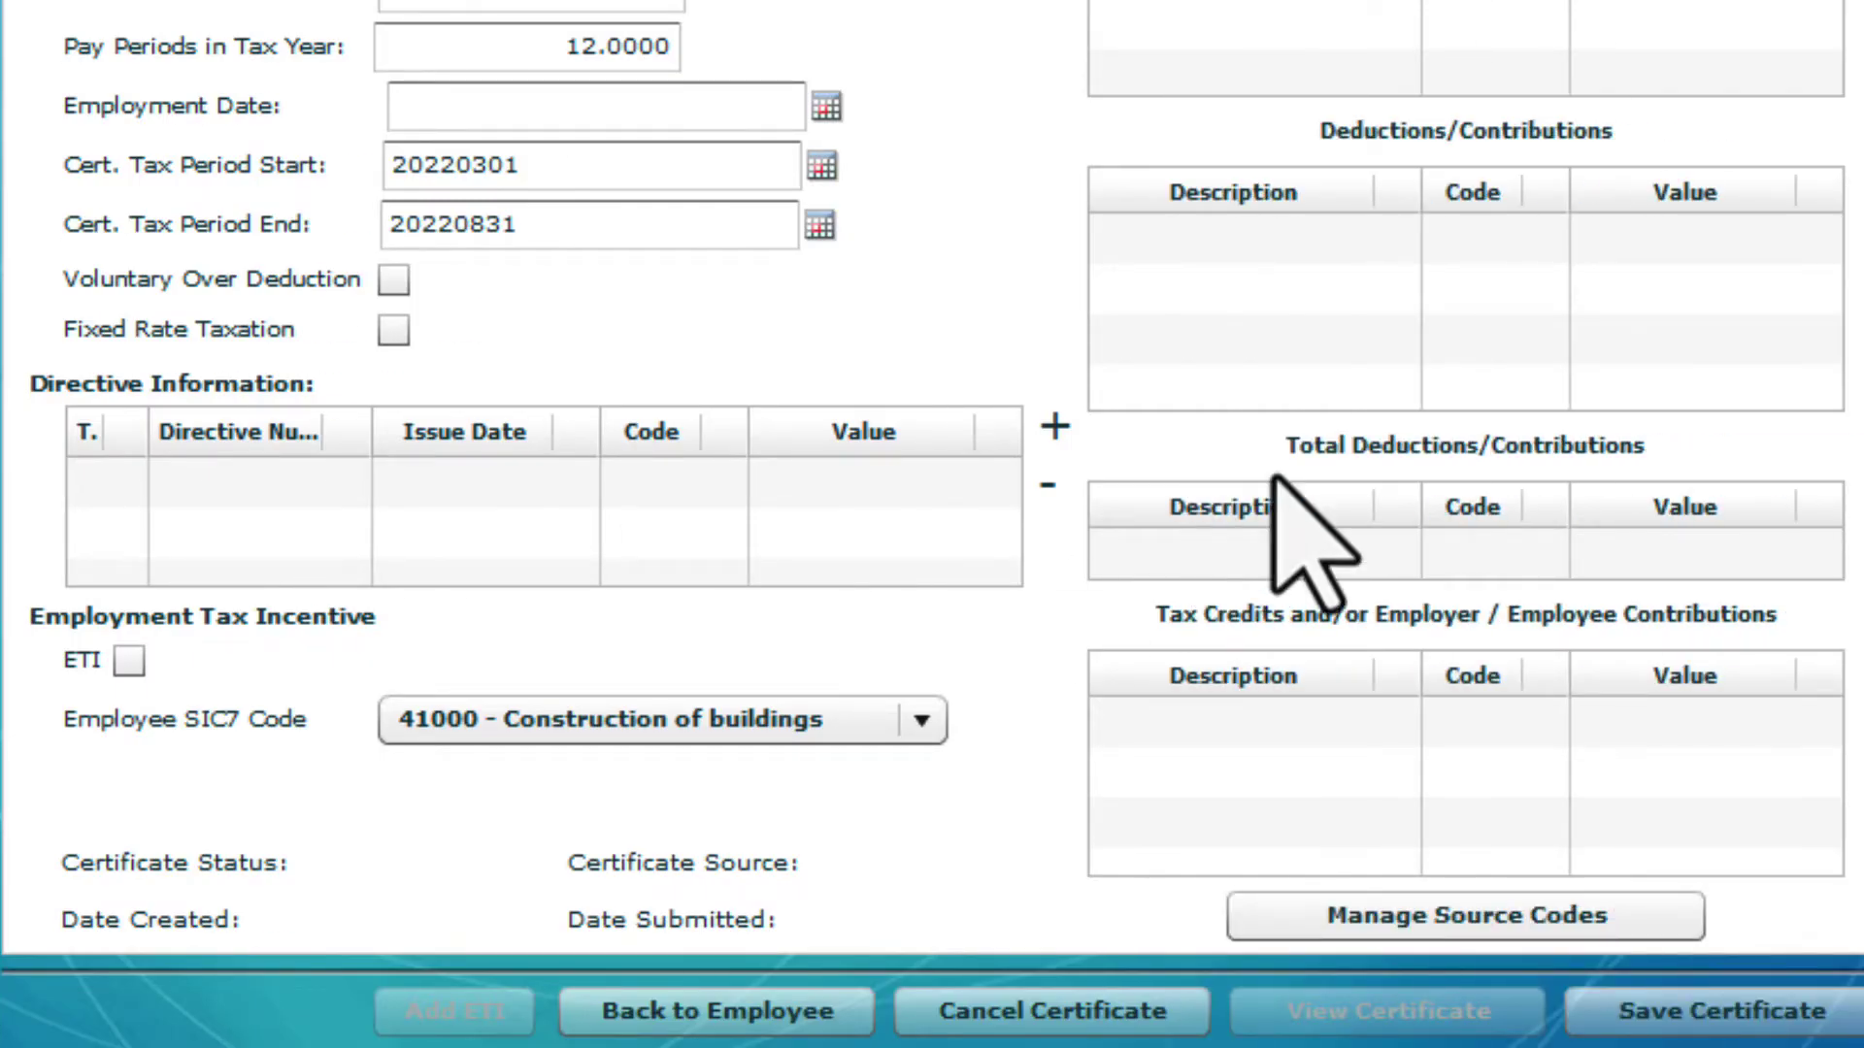
# In Manage Source Codes, add source code 3601 income of 23922
pyautogui.click(1529, 917)
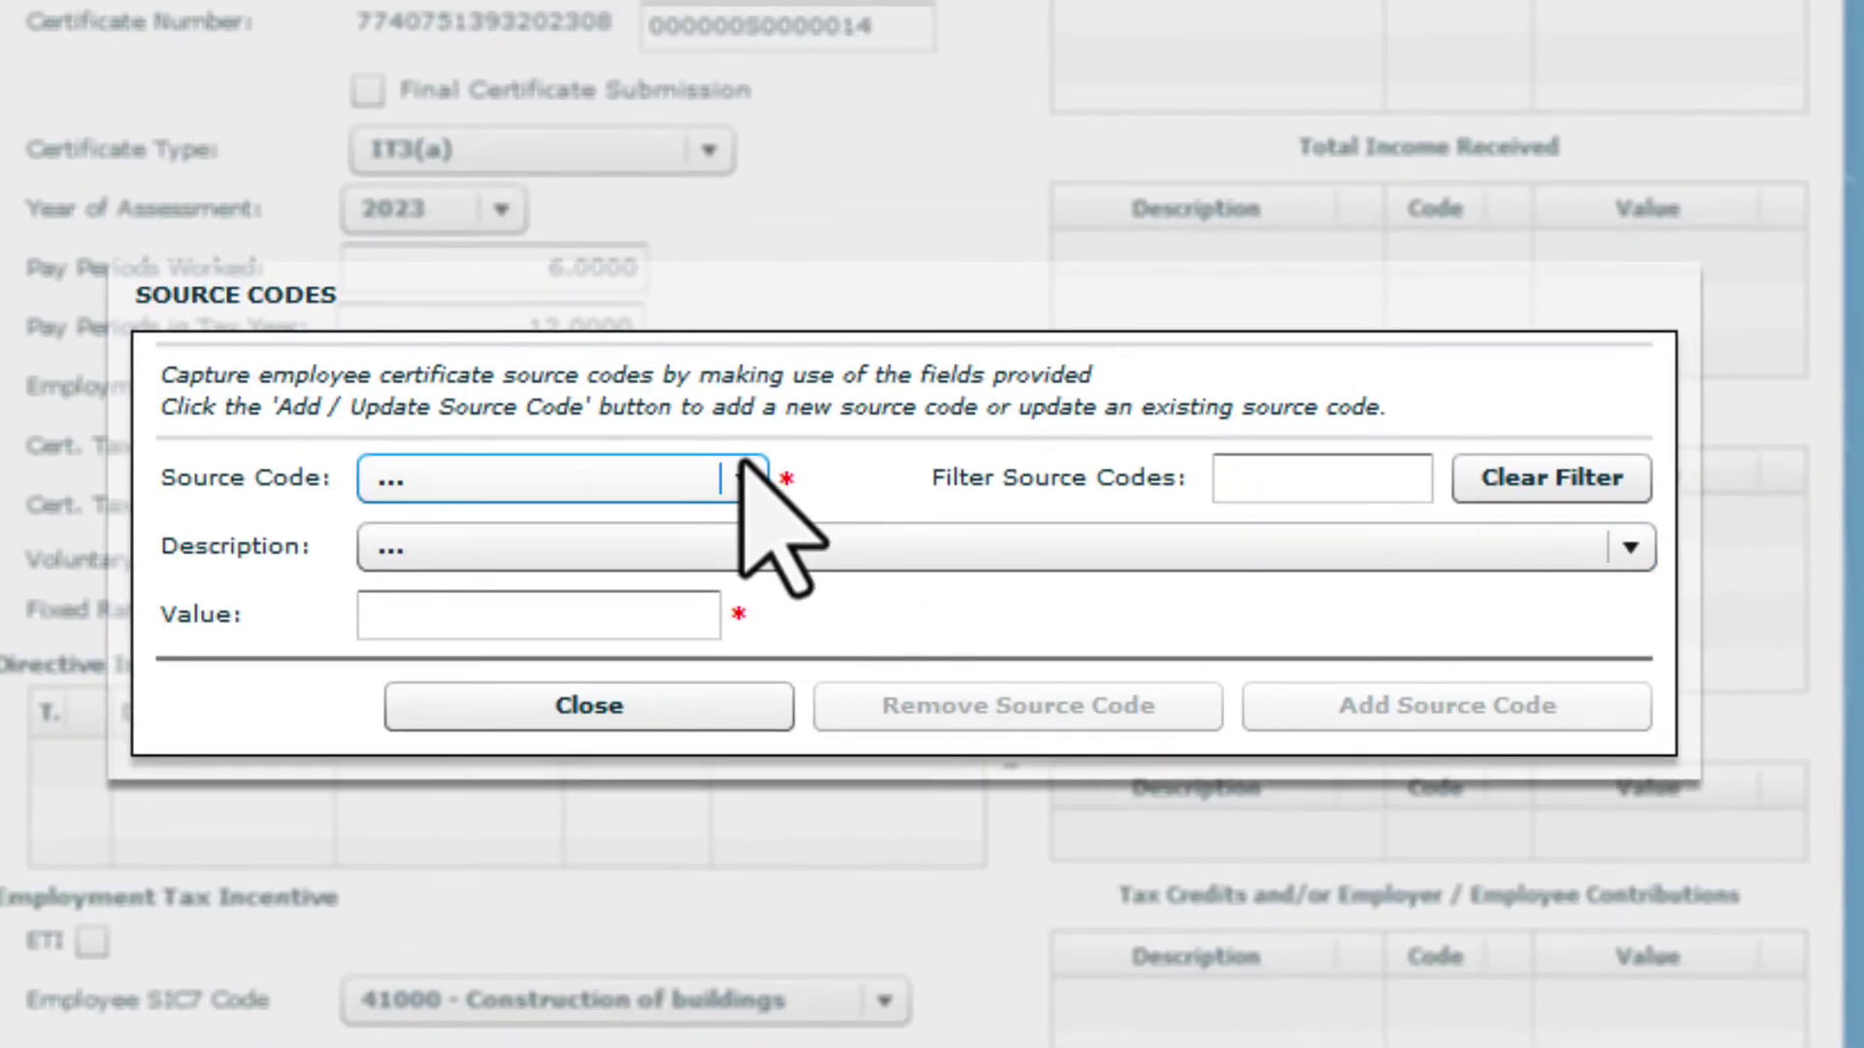
pyautogui.click(745, 479)
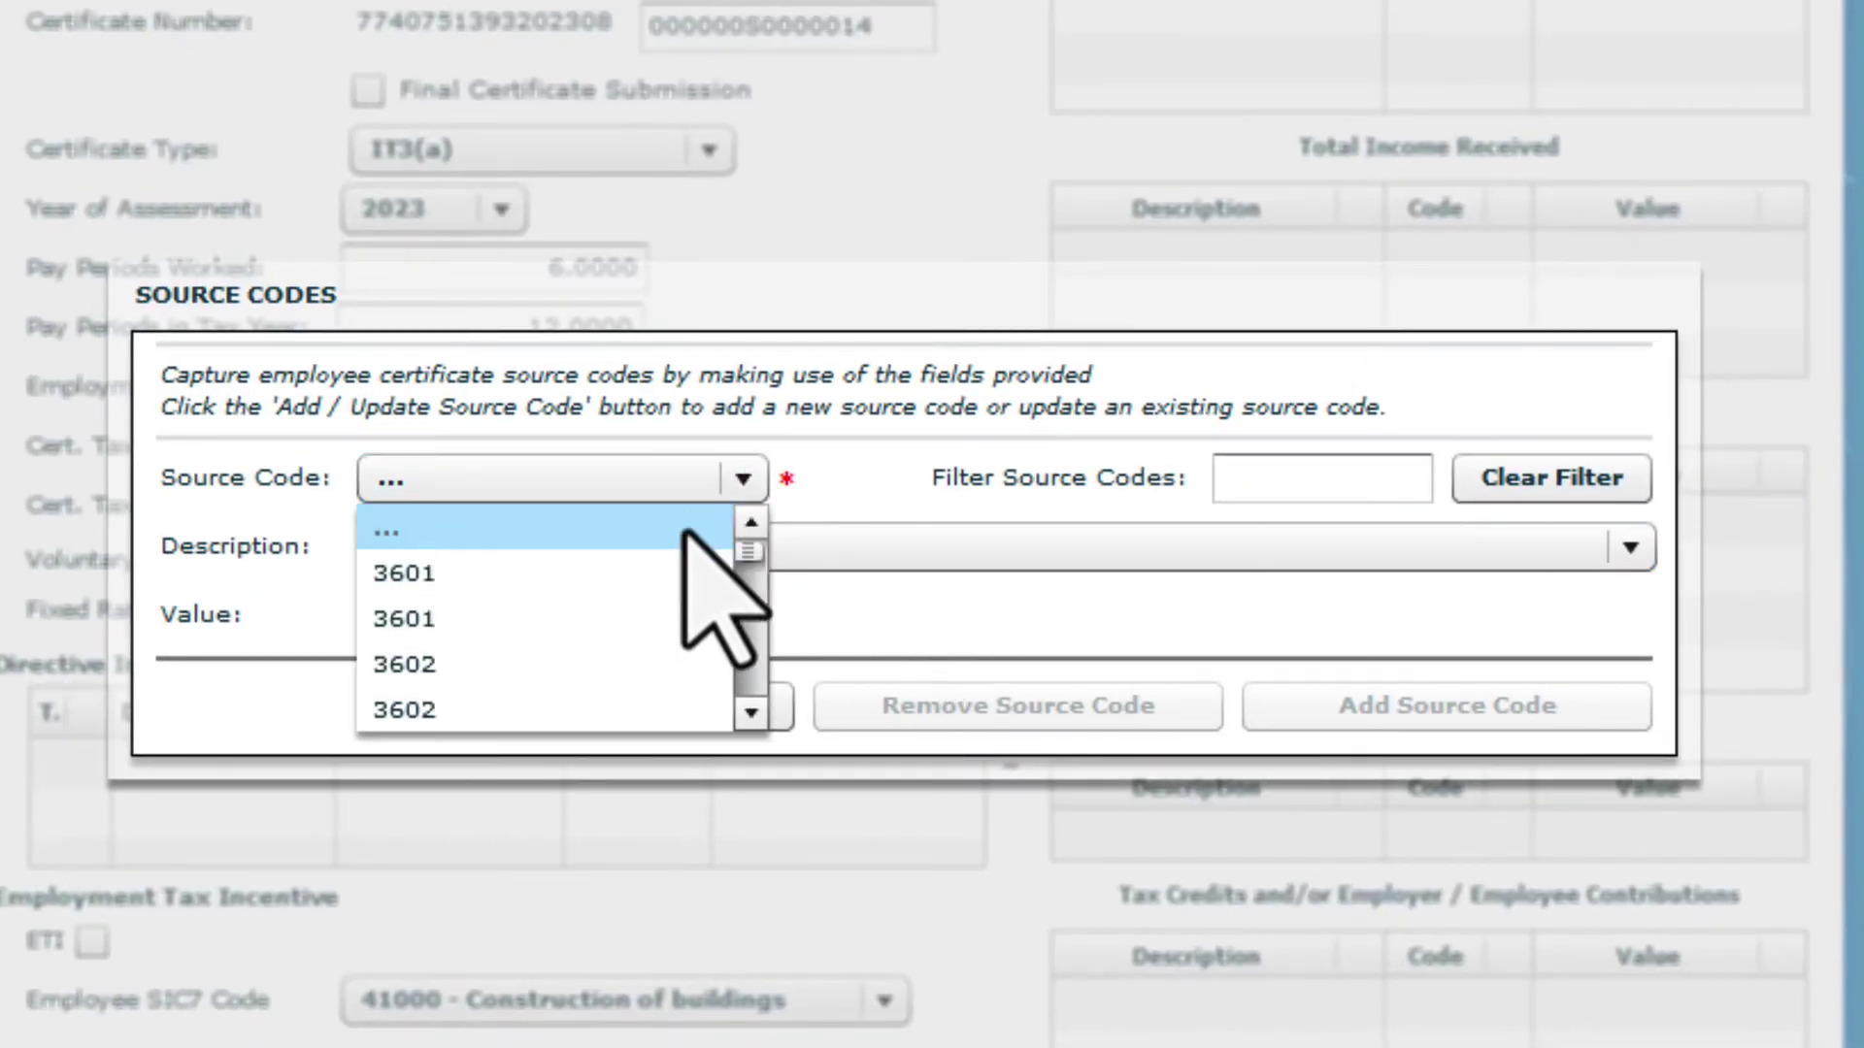
pyautogui.click(646, 577)
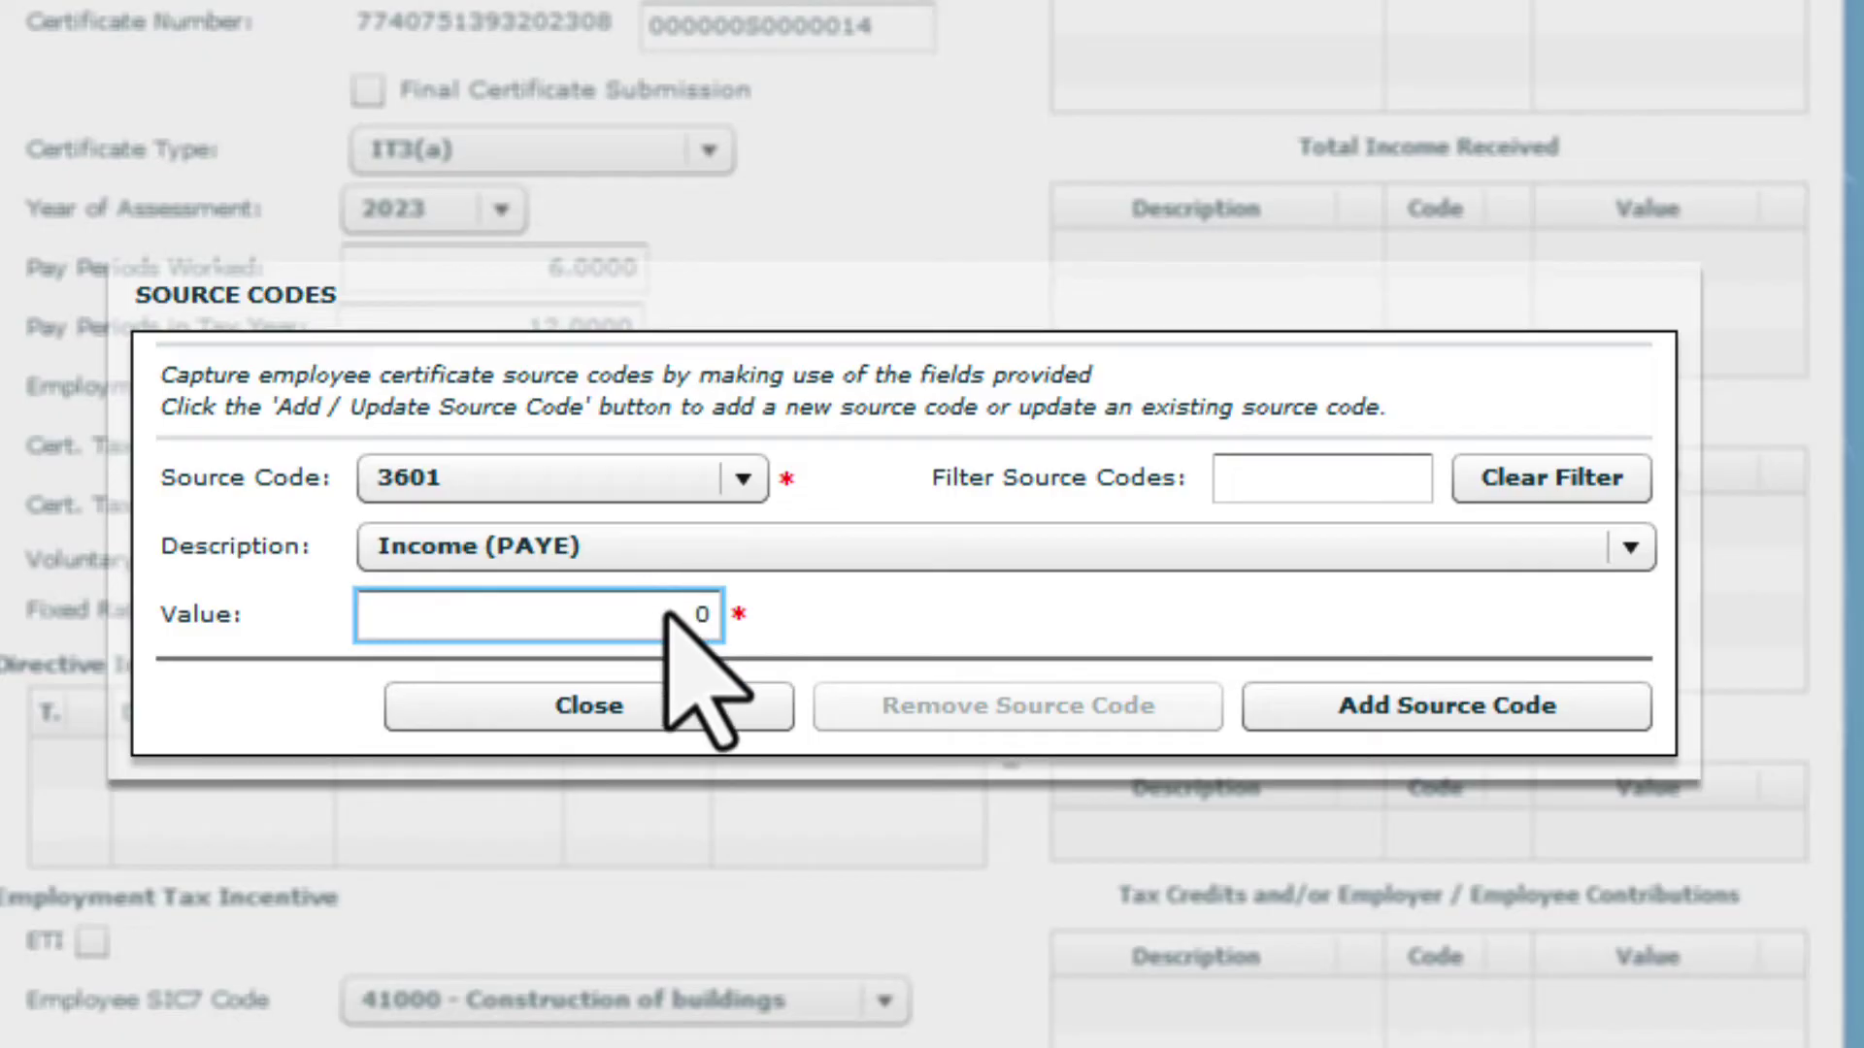
pyautogui.write('2392')
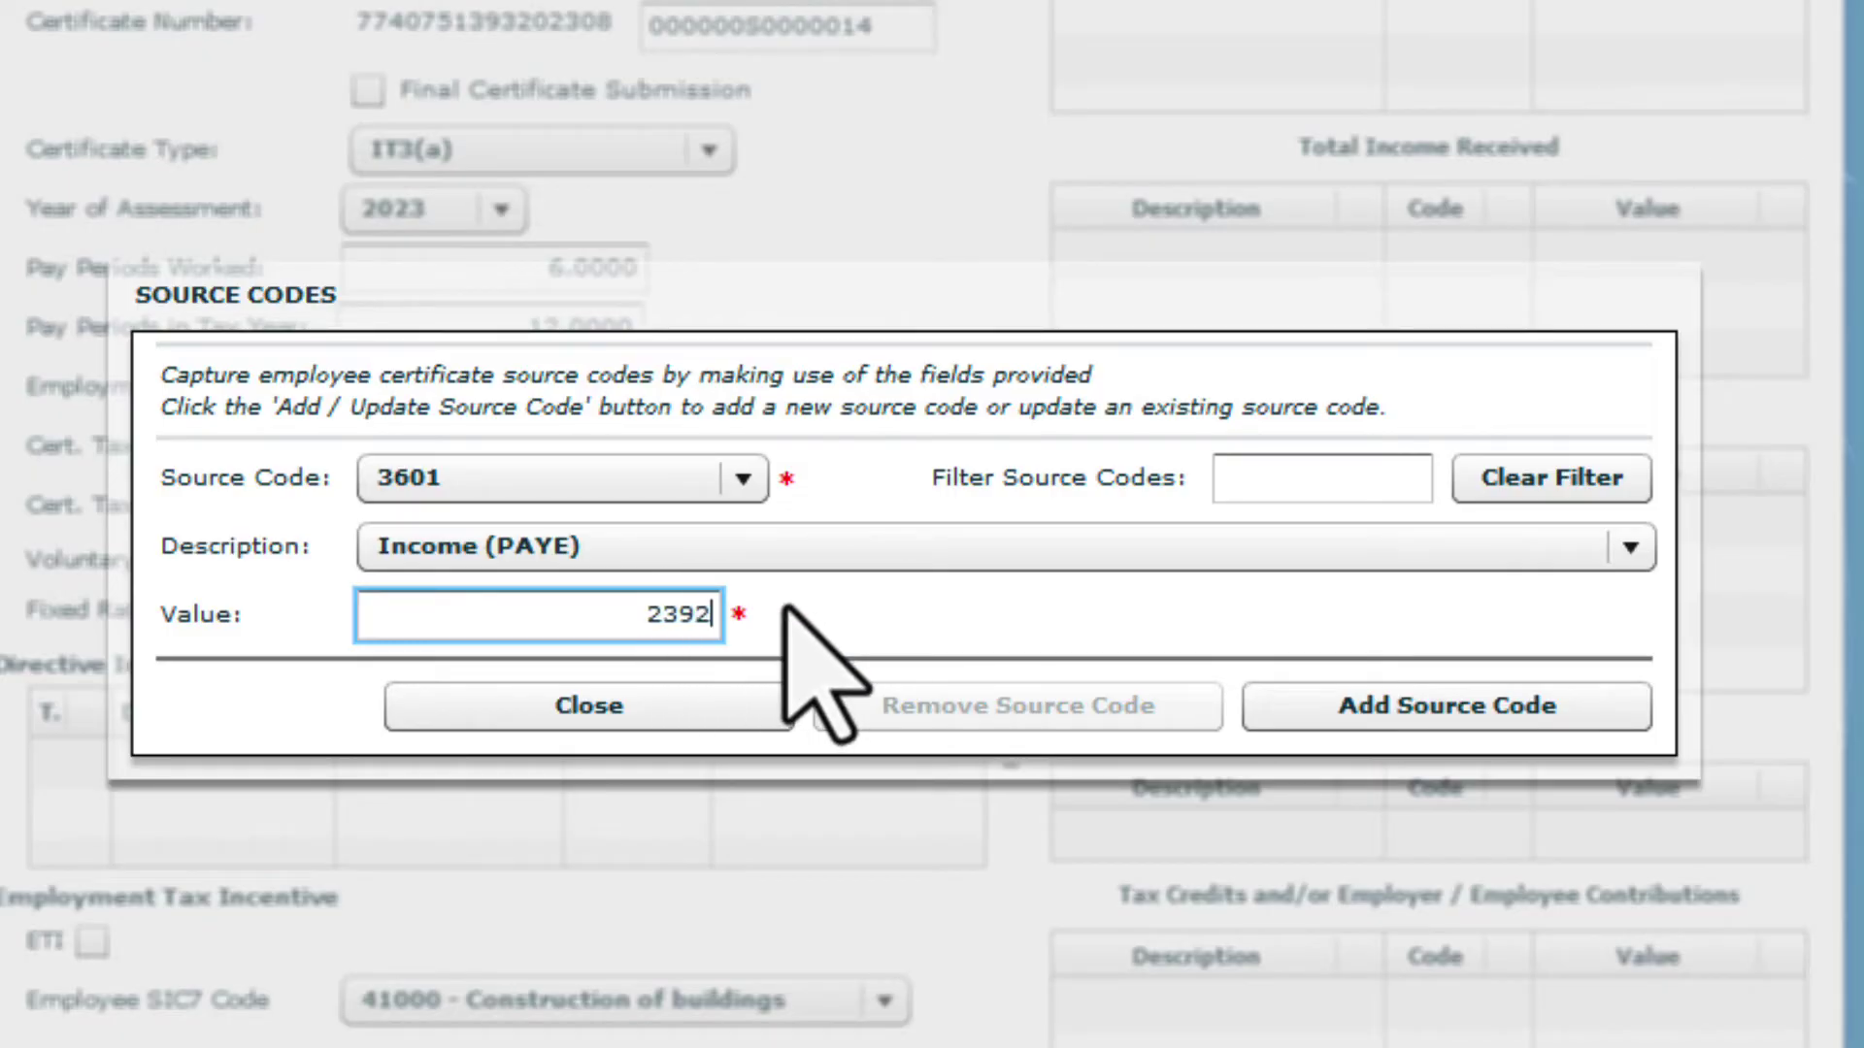
pyautogui.write('2')
pyautogui.click(1325, 703)
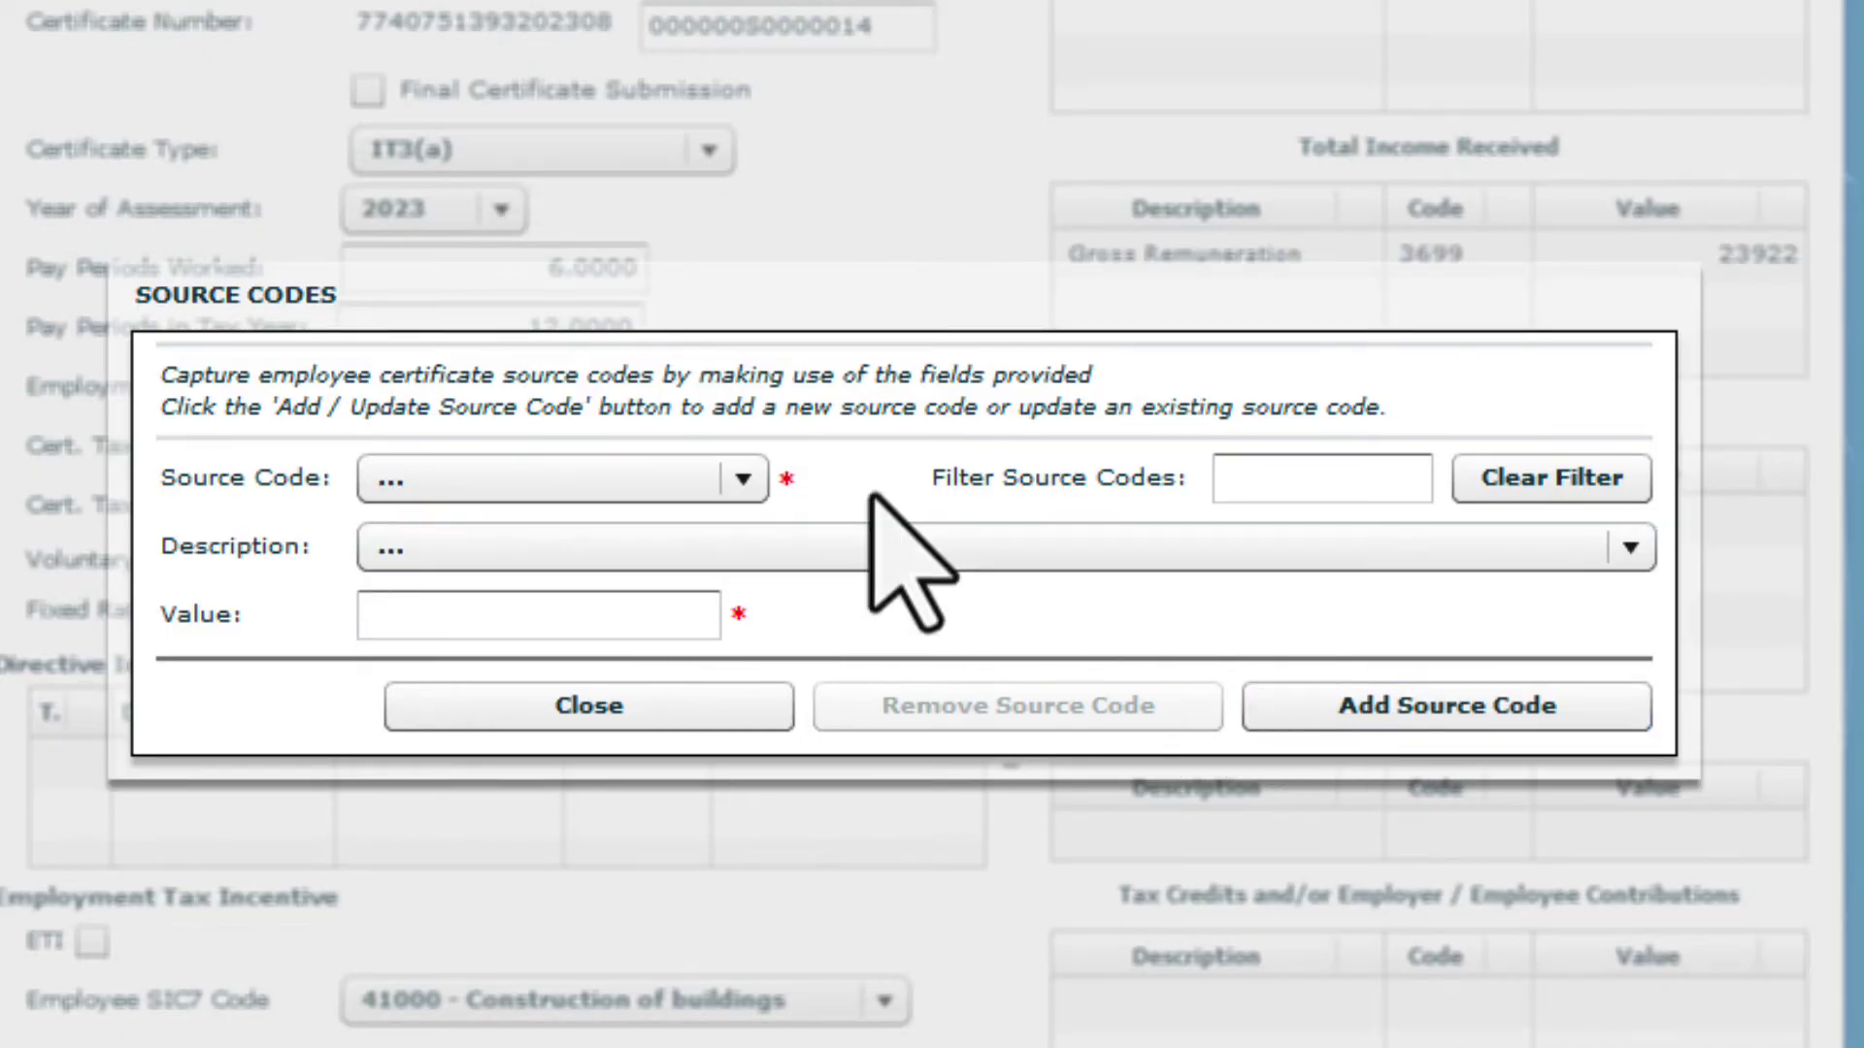
# Add source code 4141 UIF contribution of 478.44
pyautogui.click(743, 479)
pyautogui.click(750, 714)
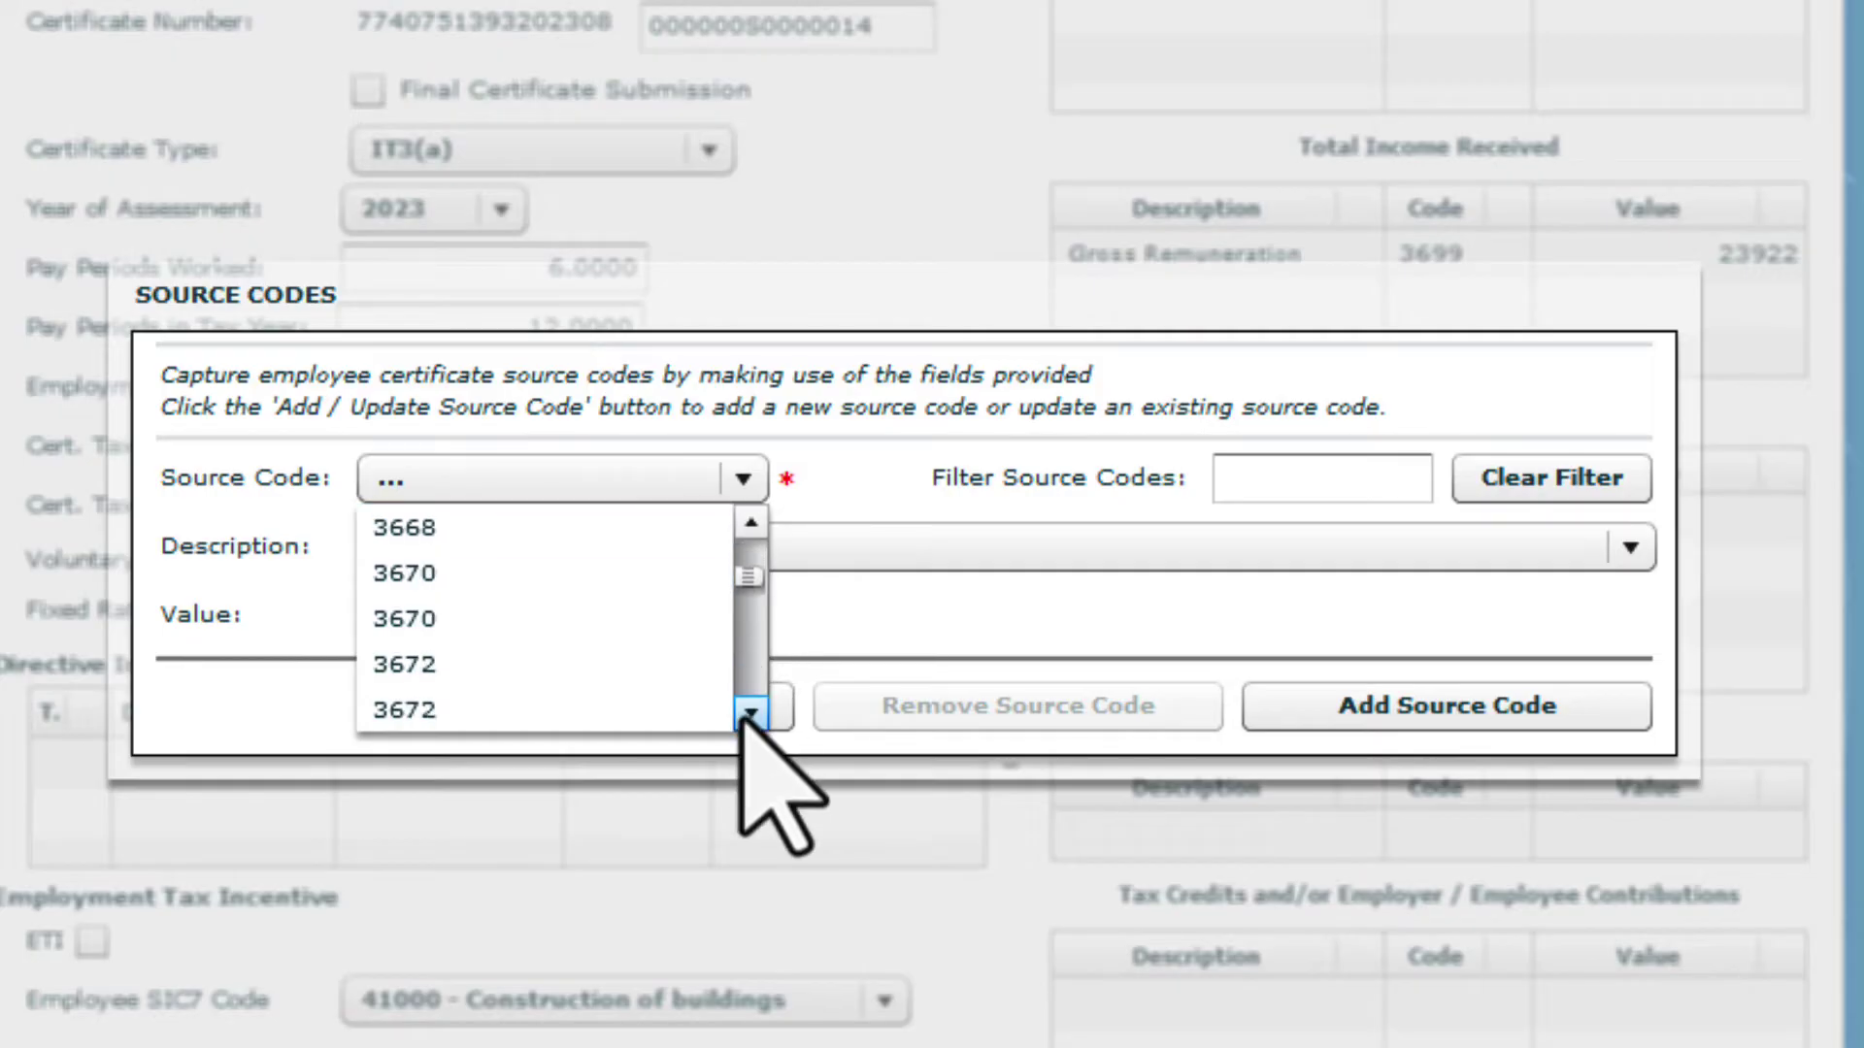
pyautogui.moveTo(748, 716); pyautogui.dragTo(749, 719)
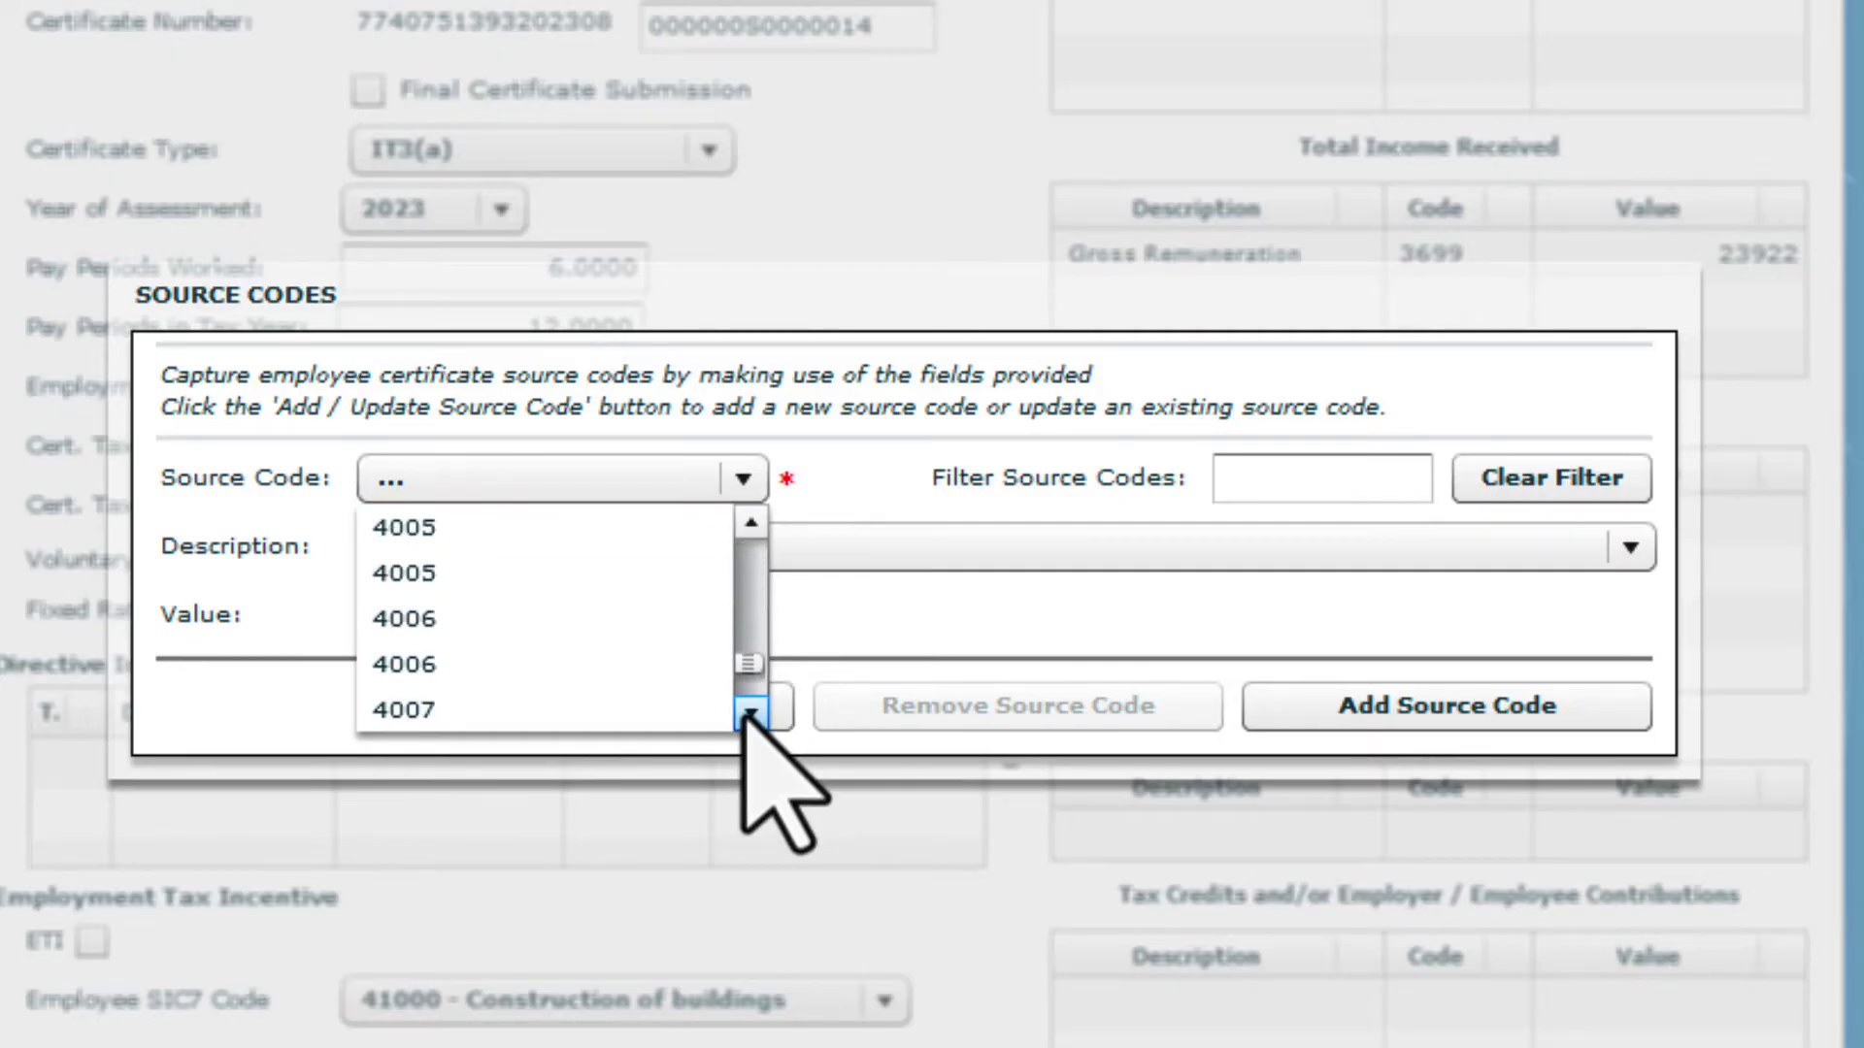
pyautogui.click(621, 664)
pyautogui.moveTo(613, 629); pyautogui.dragTo(762, 627)
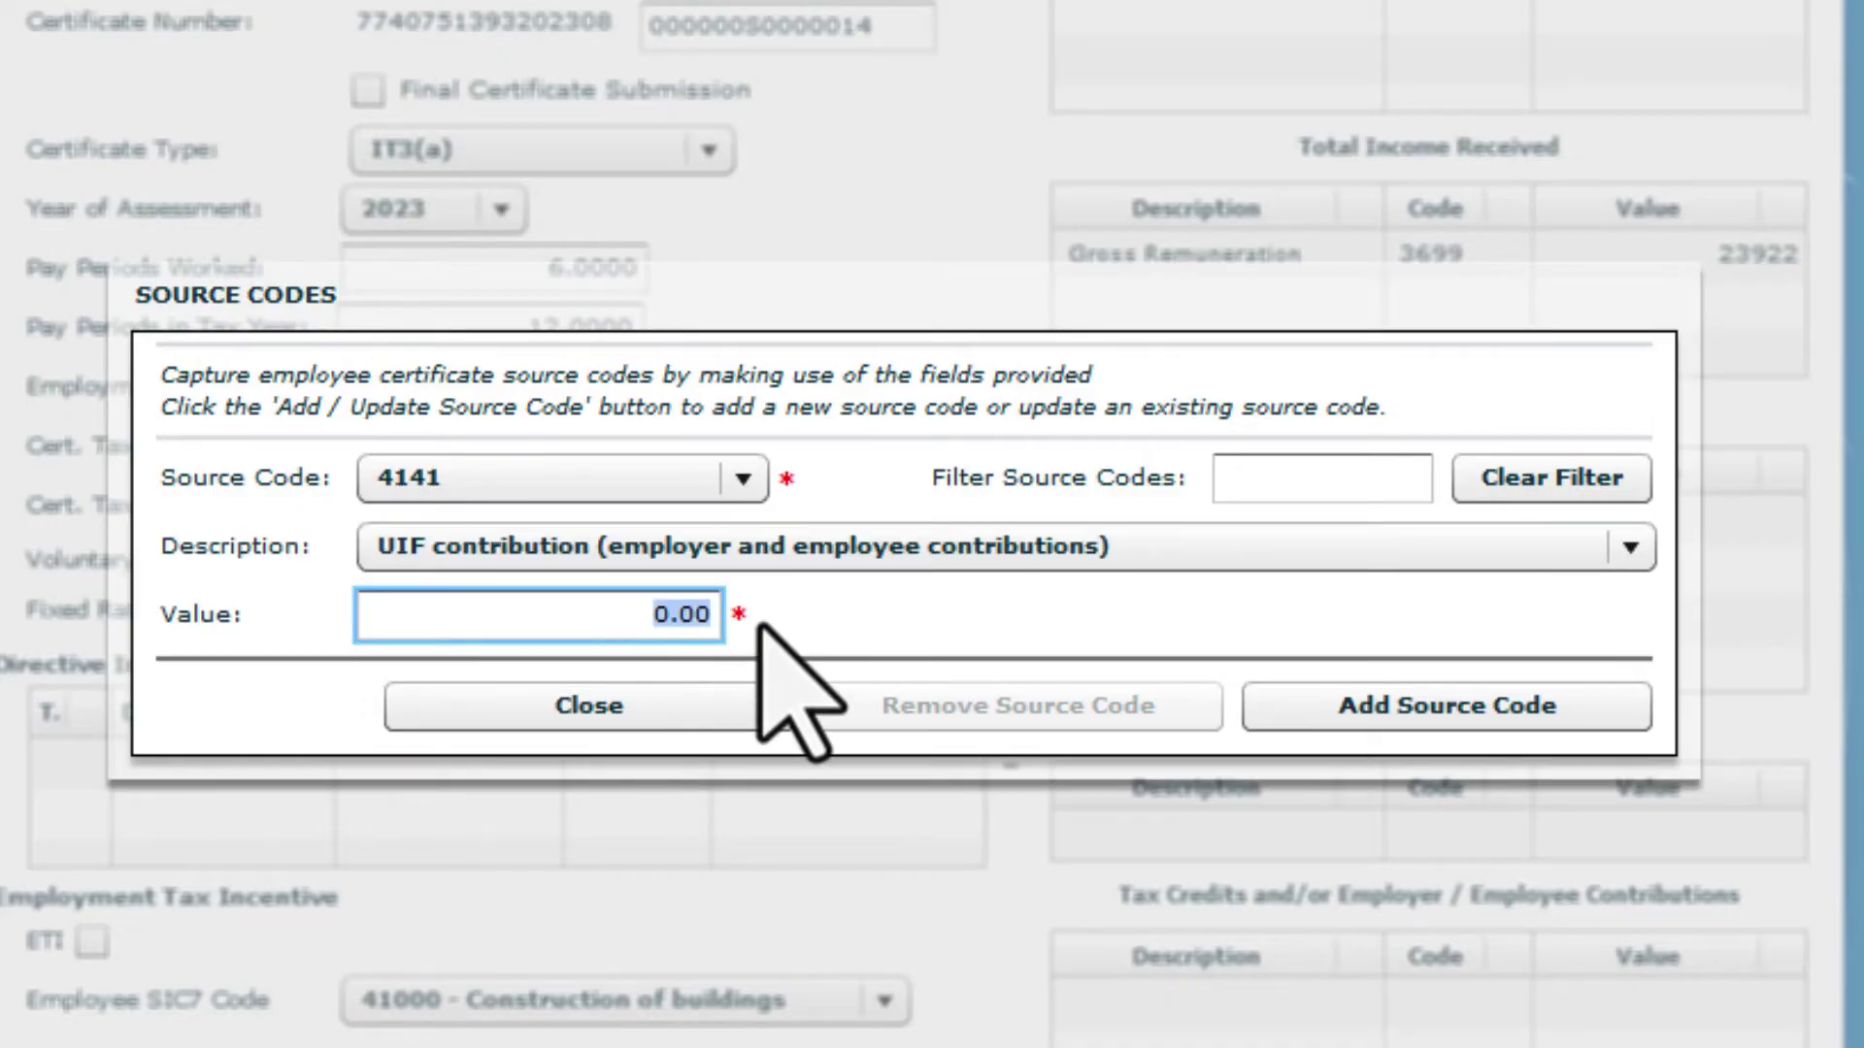
pyautogui.write('478.44')
pyautogui.click(1374, 707)
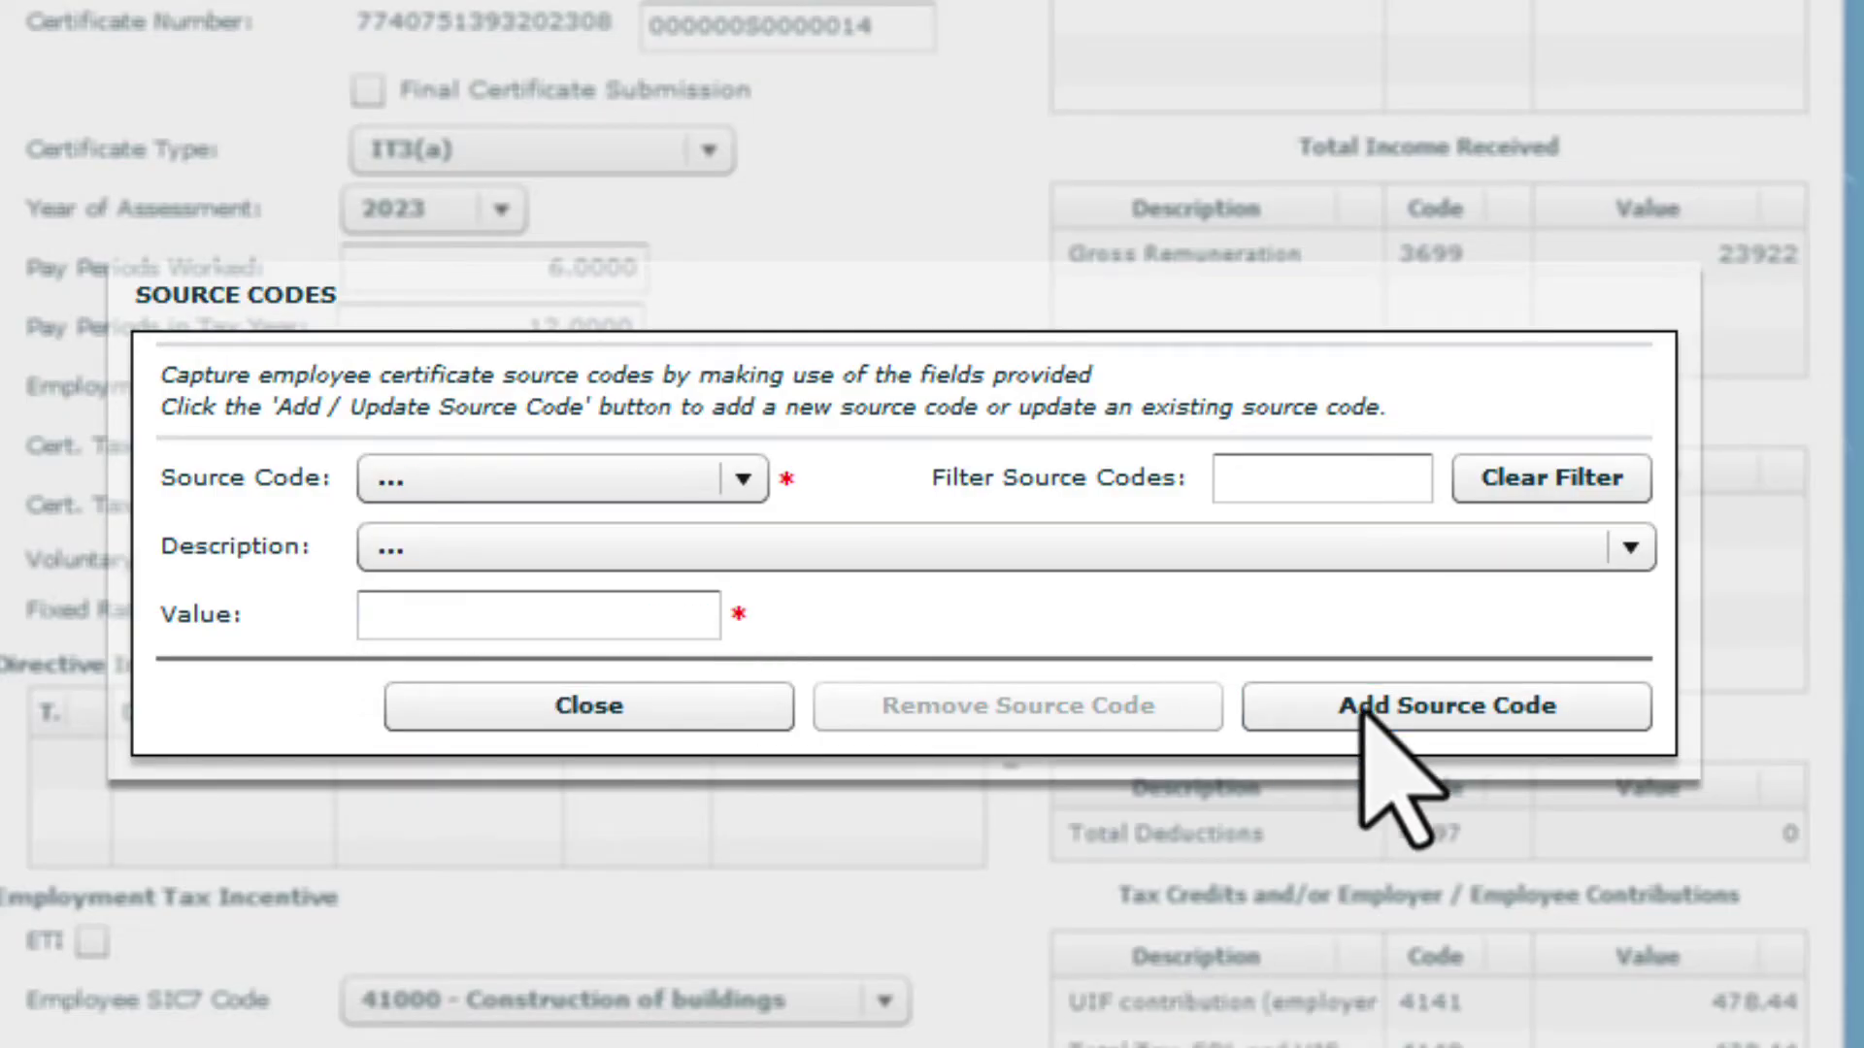
# Add source code 4142 SDL contribution of 239.22
pyautogui.click(744, 480)
pyautogui.press('4')
pyautogui.click(751, 714)
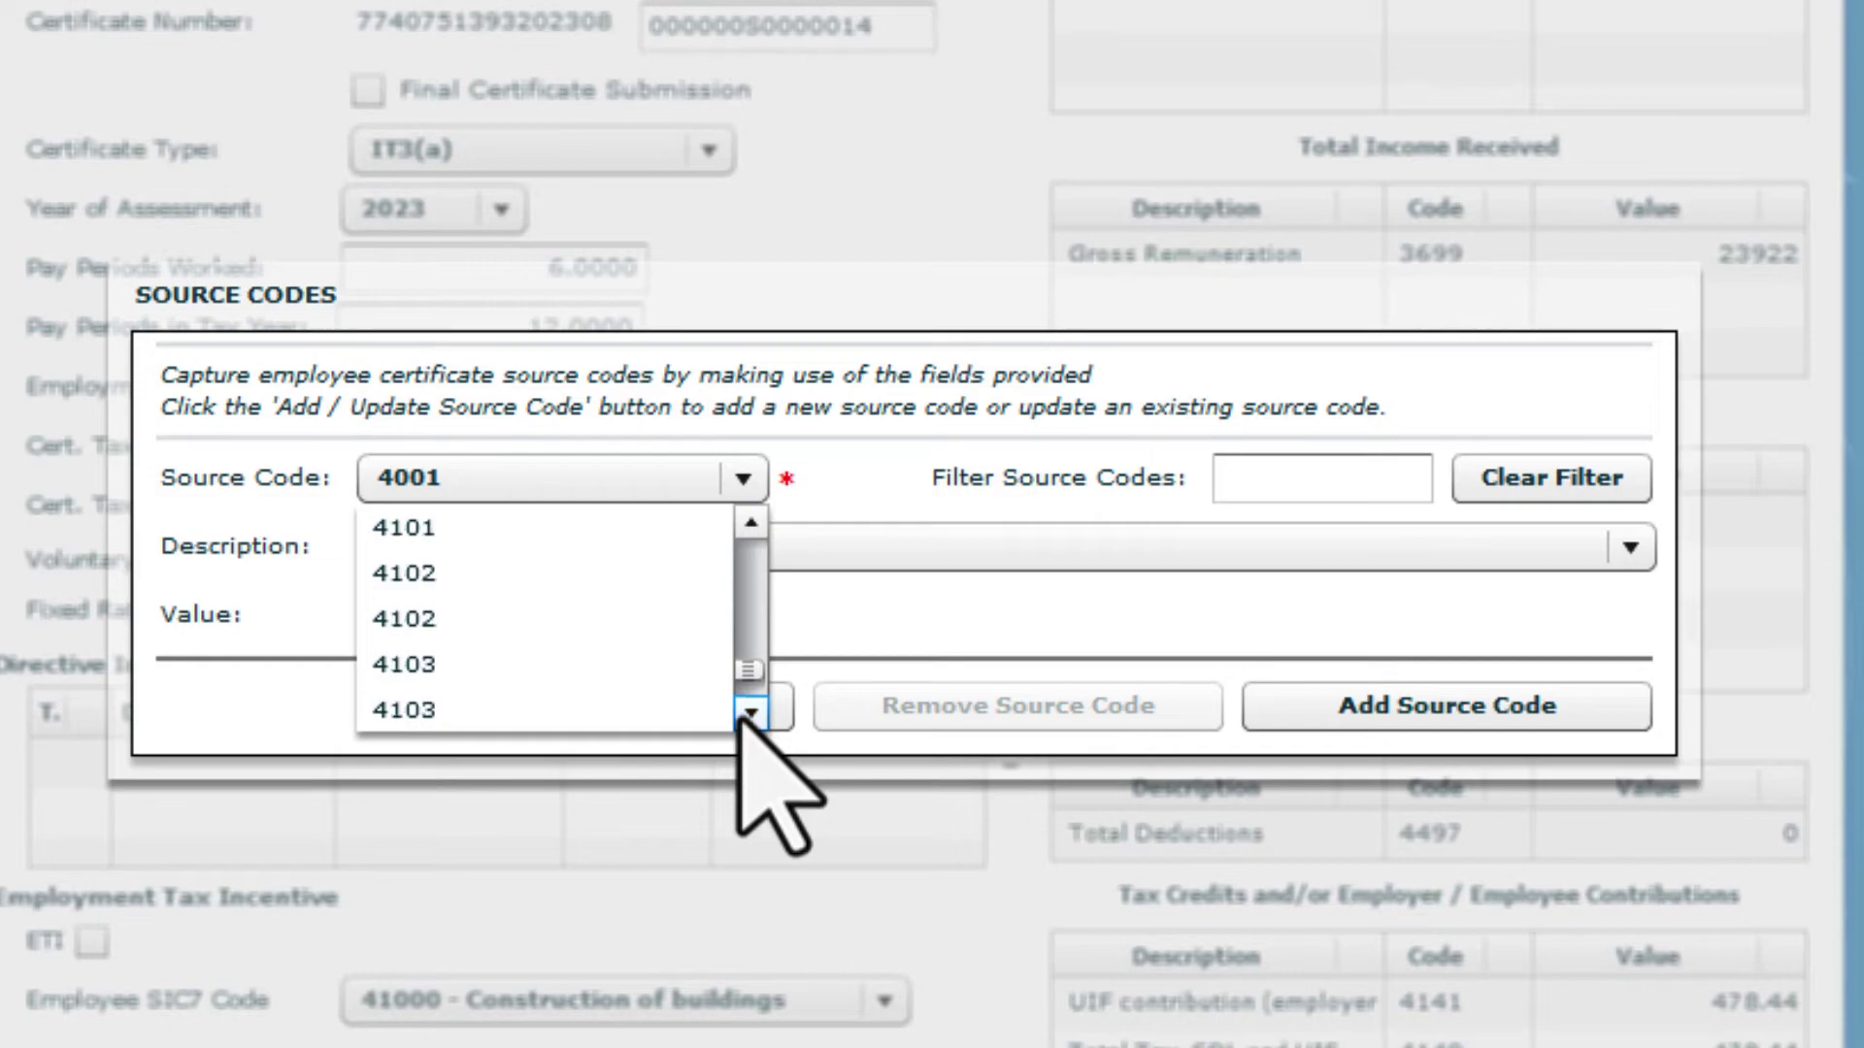
pyautogui.click(750, 713)
pyautogui.click(631, 661)
pyautogui.moveTo(621, 626); pyautogui.dragTo(749, 624)
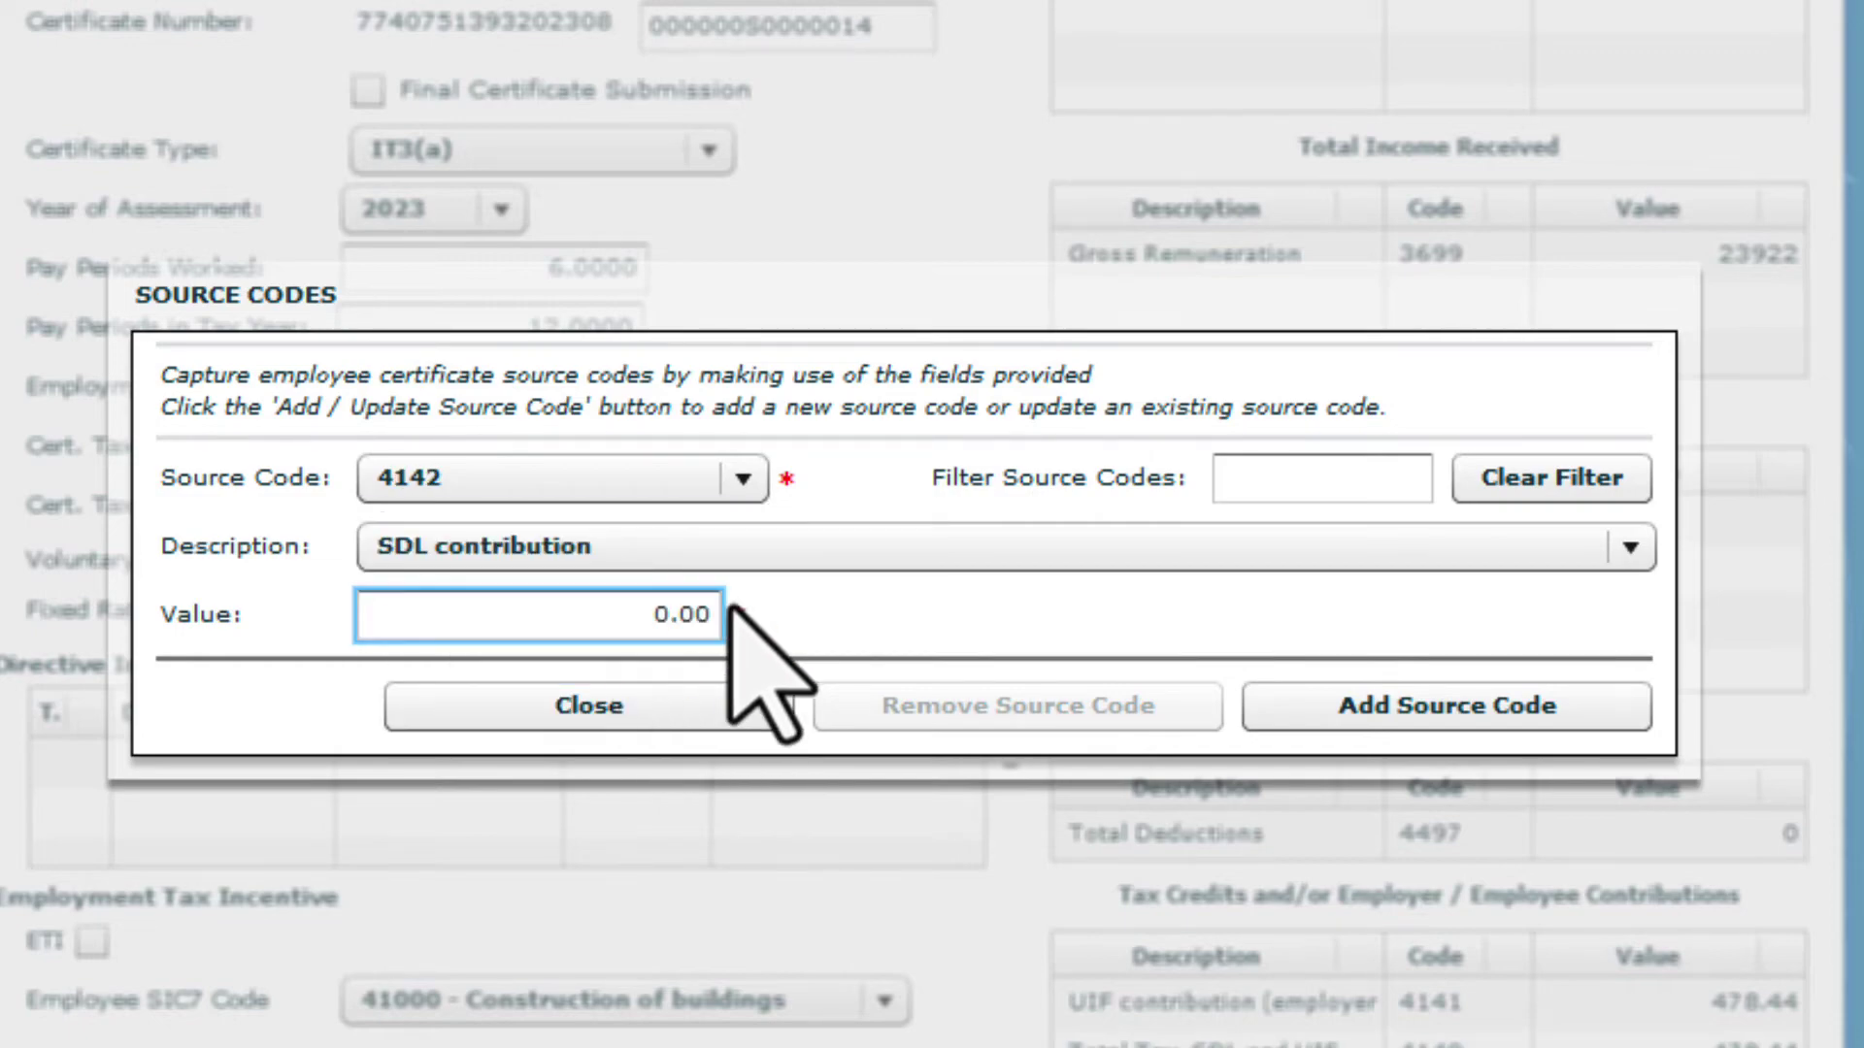
pyautogui.write('239.22')
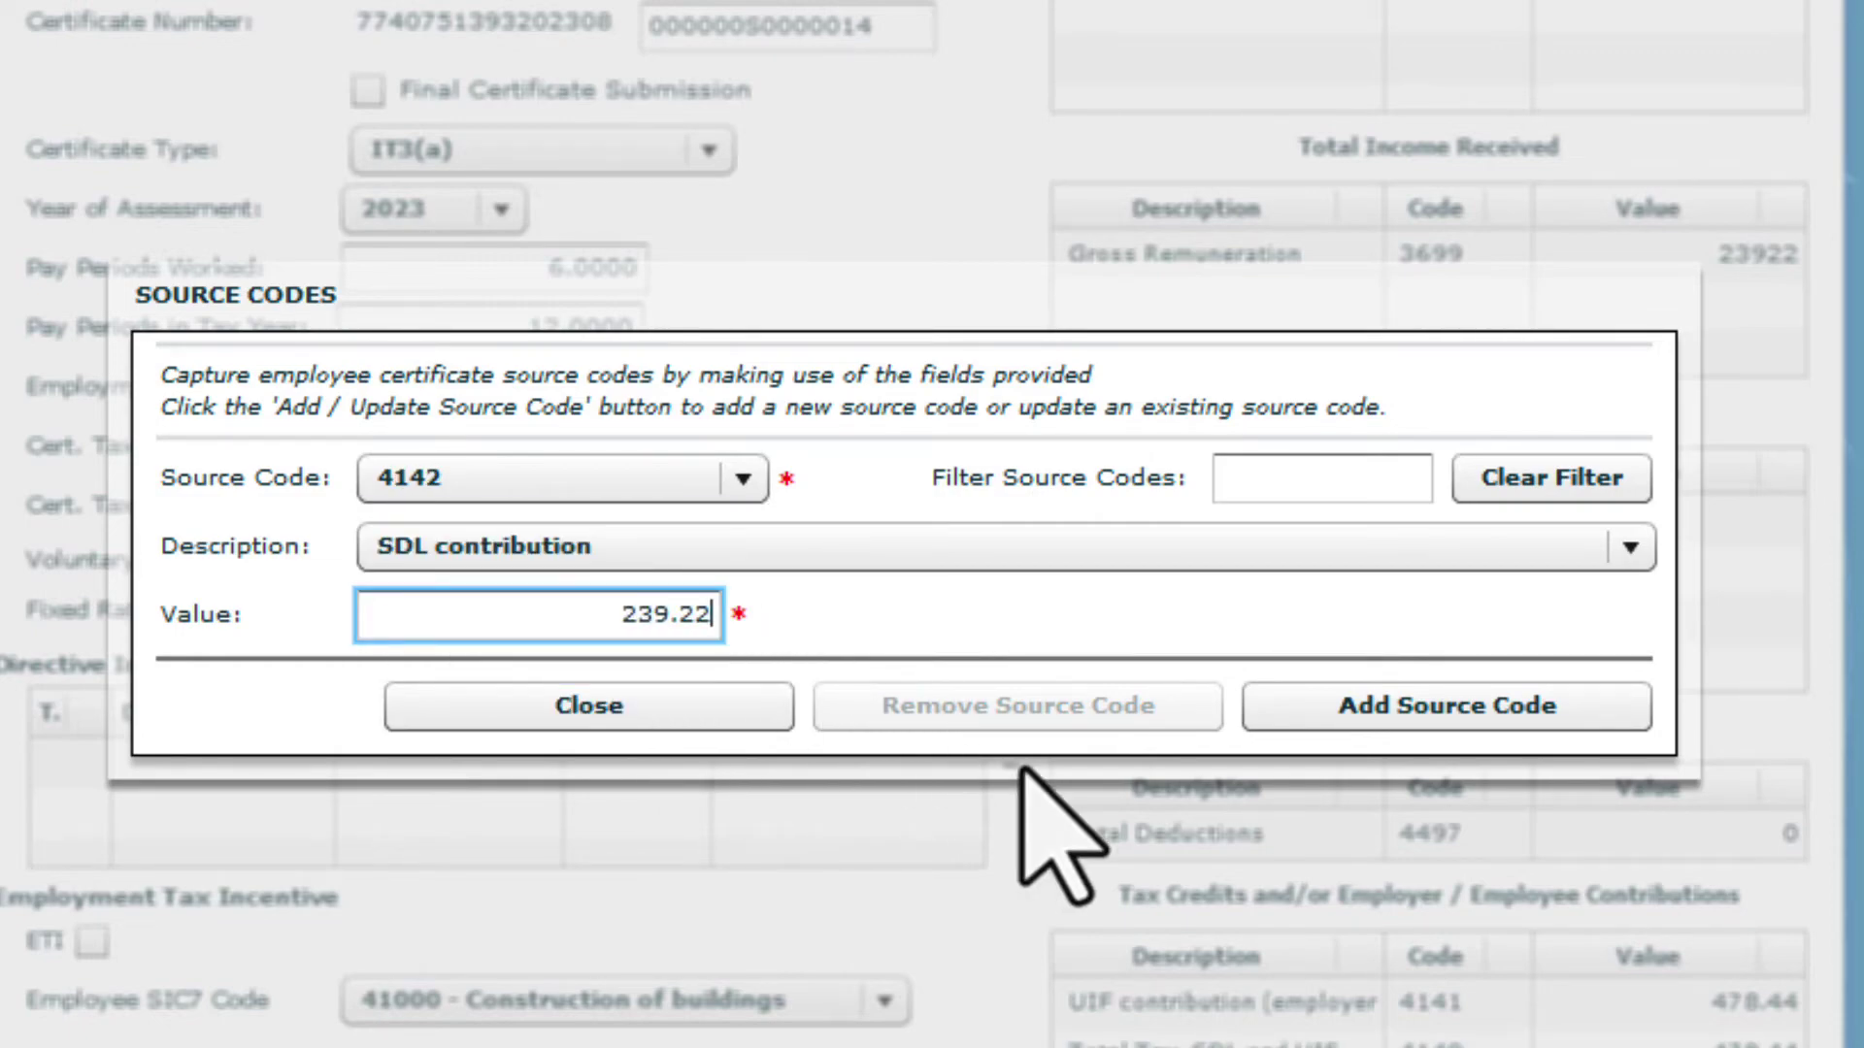
pyautogui.click(1335, 723)
# Add source code 4150 with IT3(a) reason 02 - Income less than the tax threshold
pyautogui.click(743, 479)
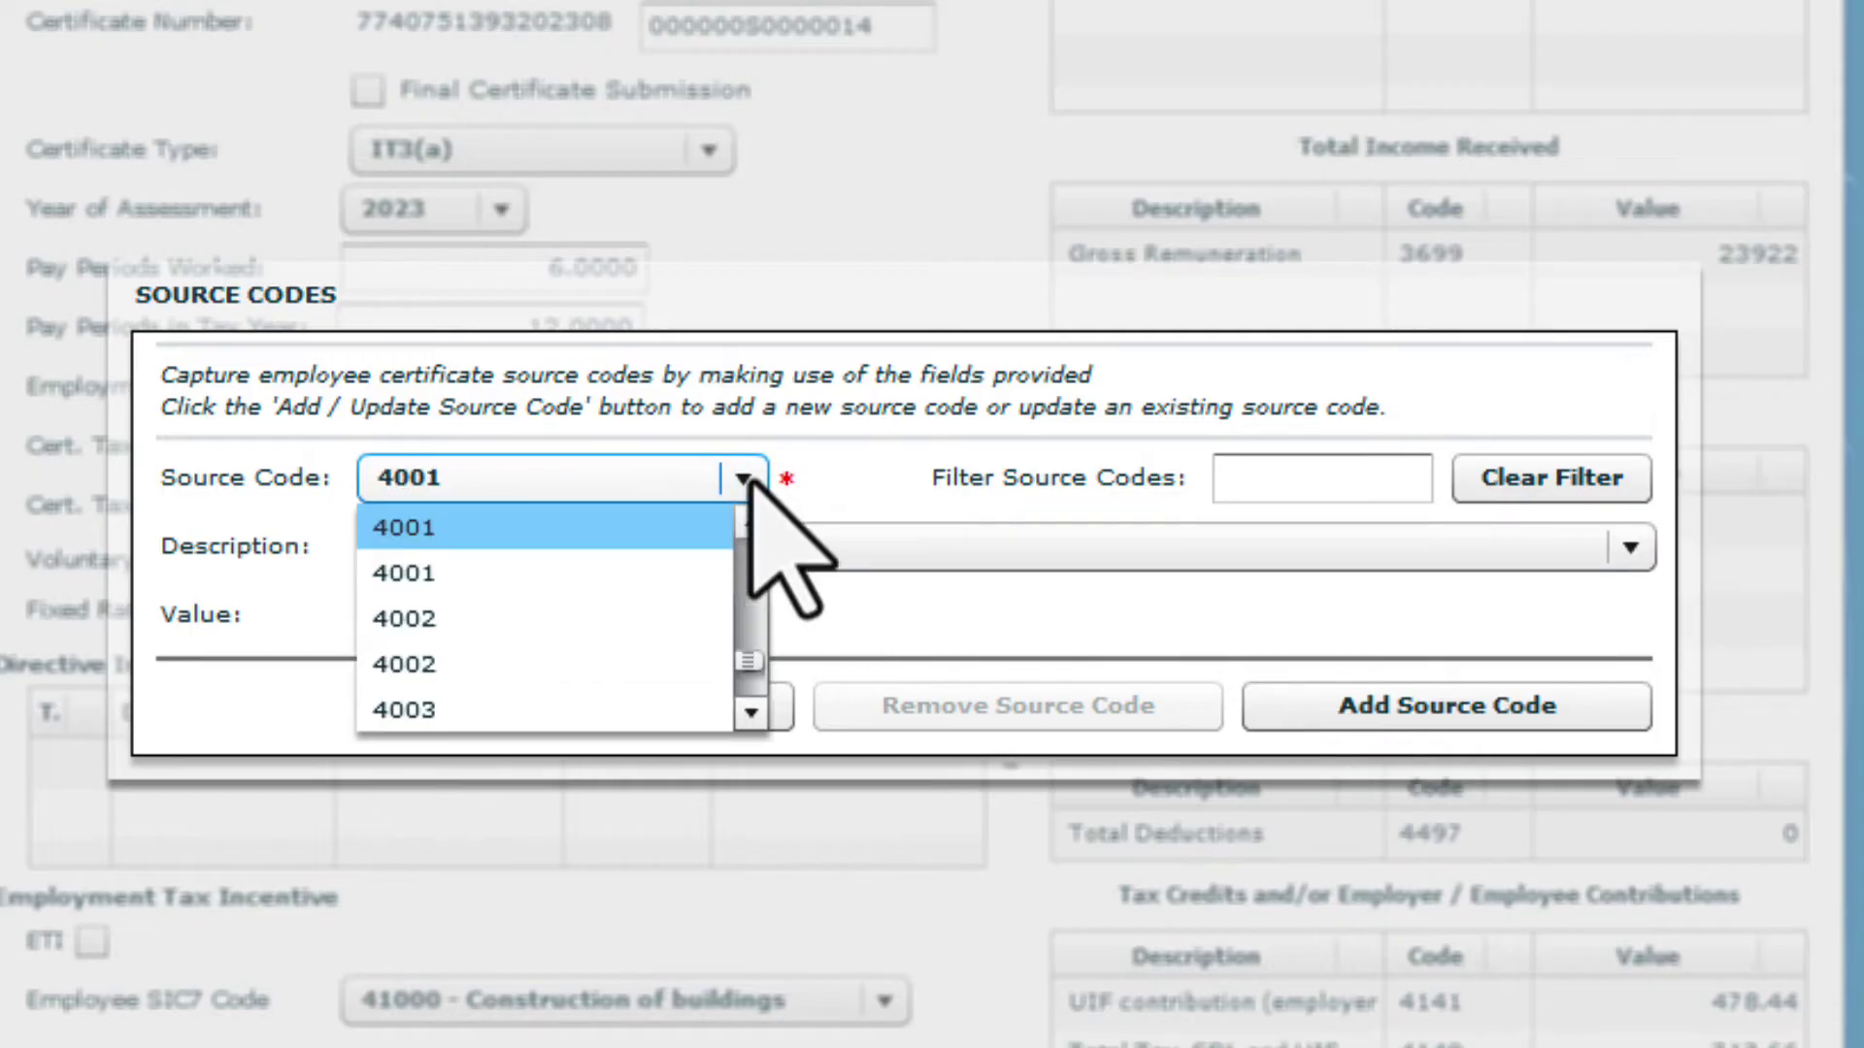
pyautogui.click(751, 713)
pyautogui.click(751, 713)
pyautogui.click(751, 713)
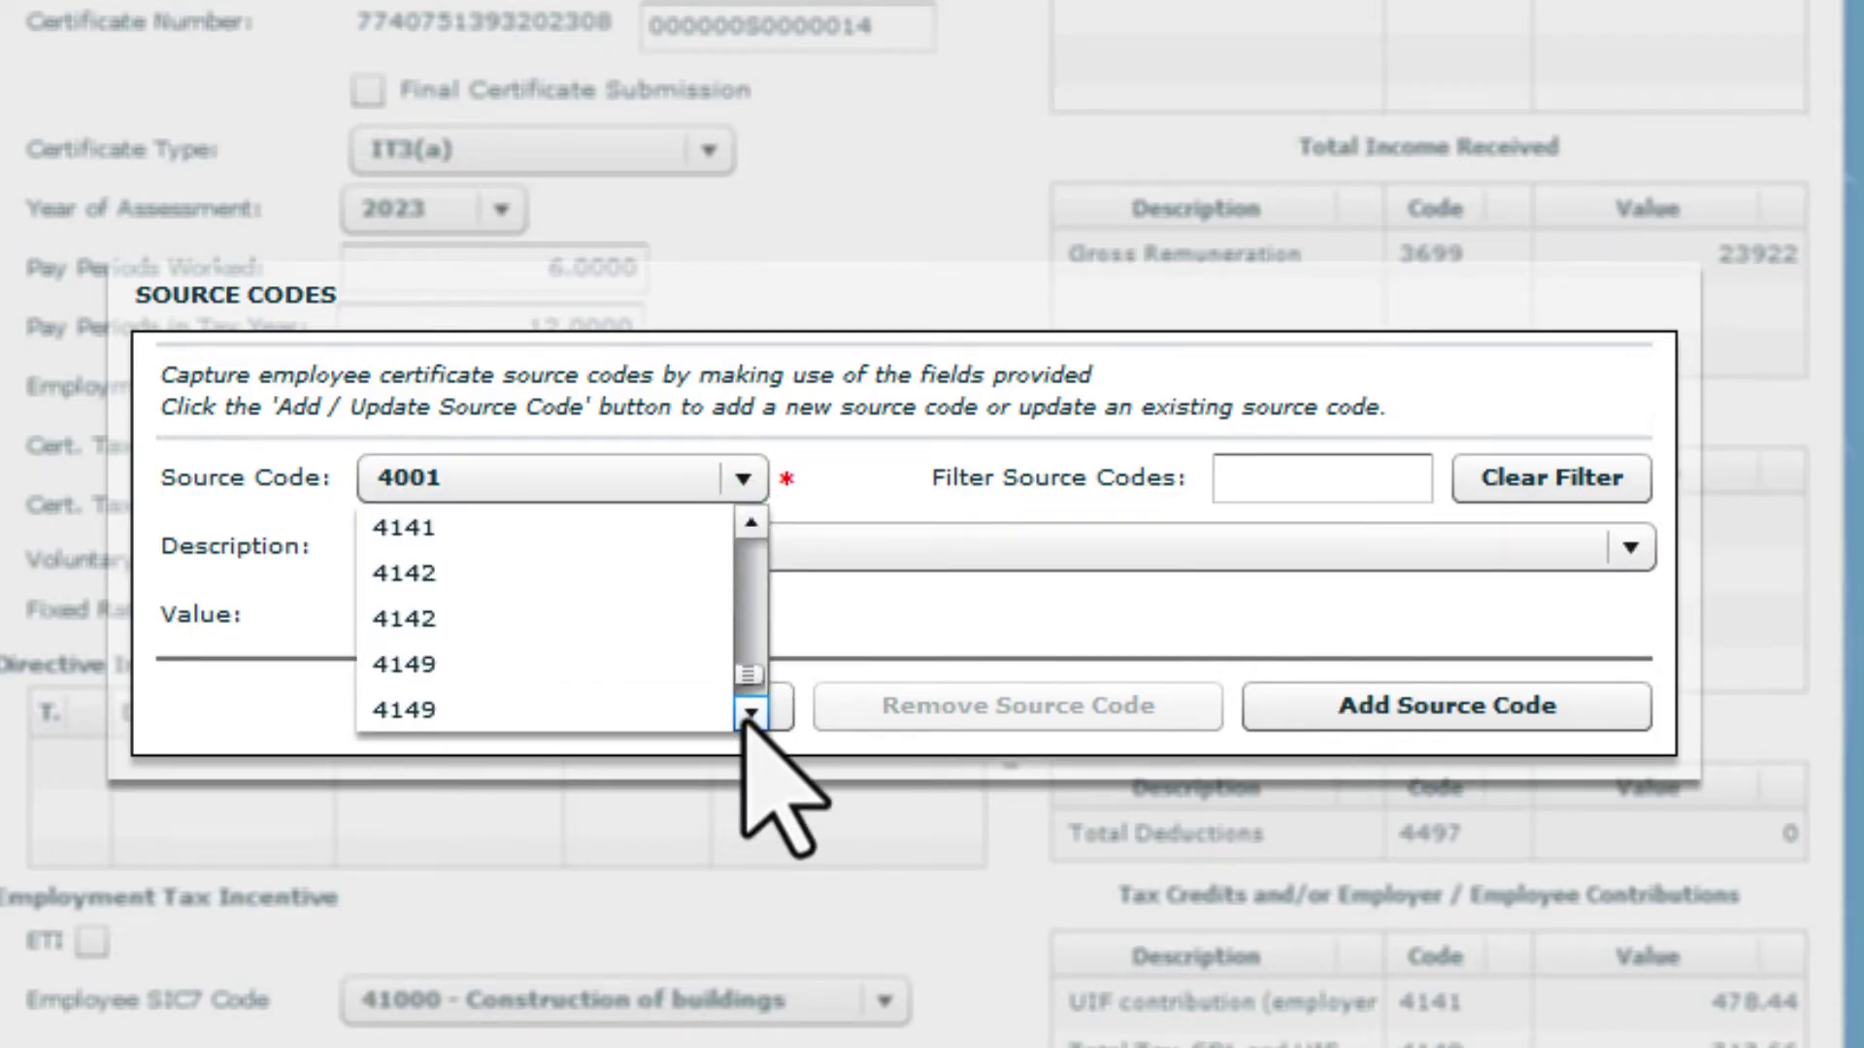
pyautogui.click(750, 713)
pyautogui.click(659, 664)
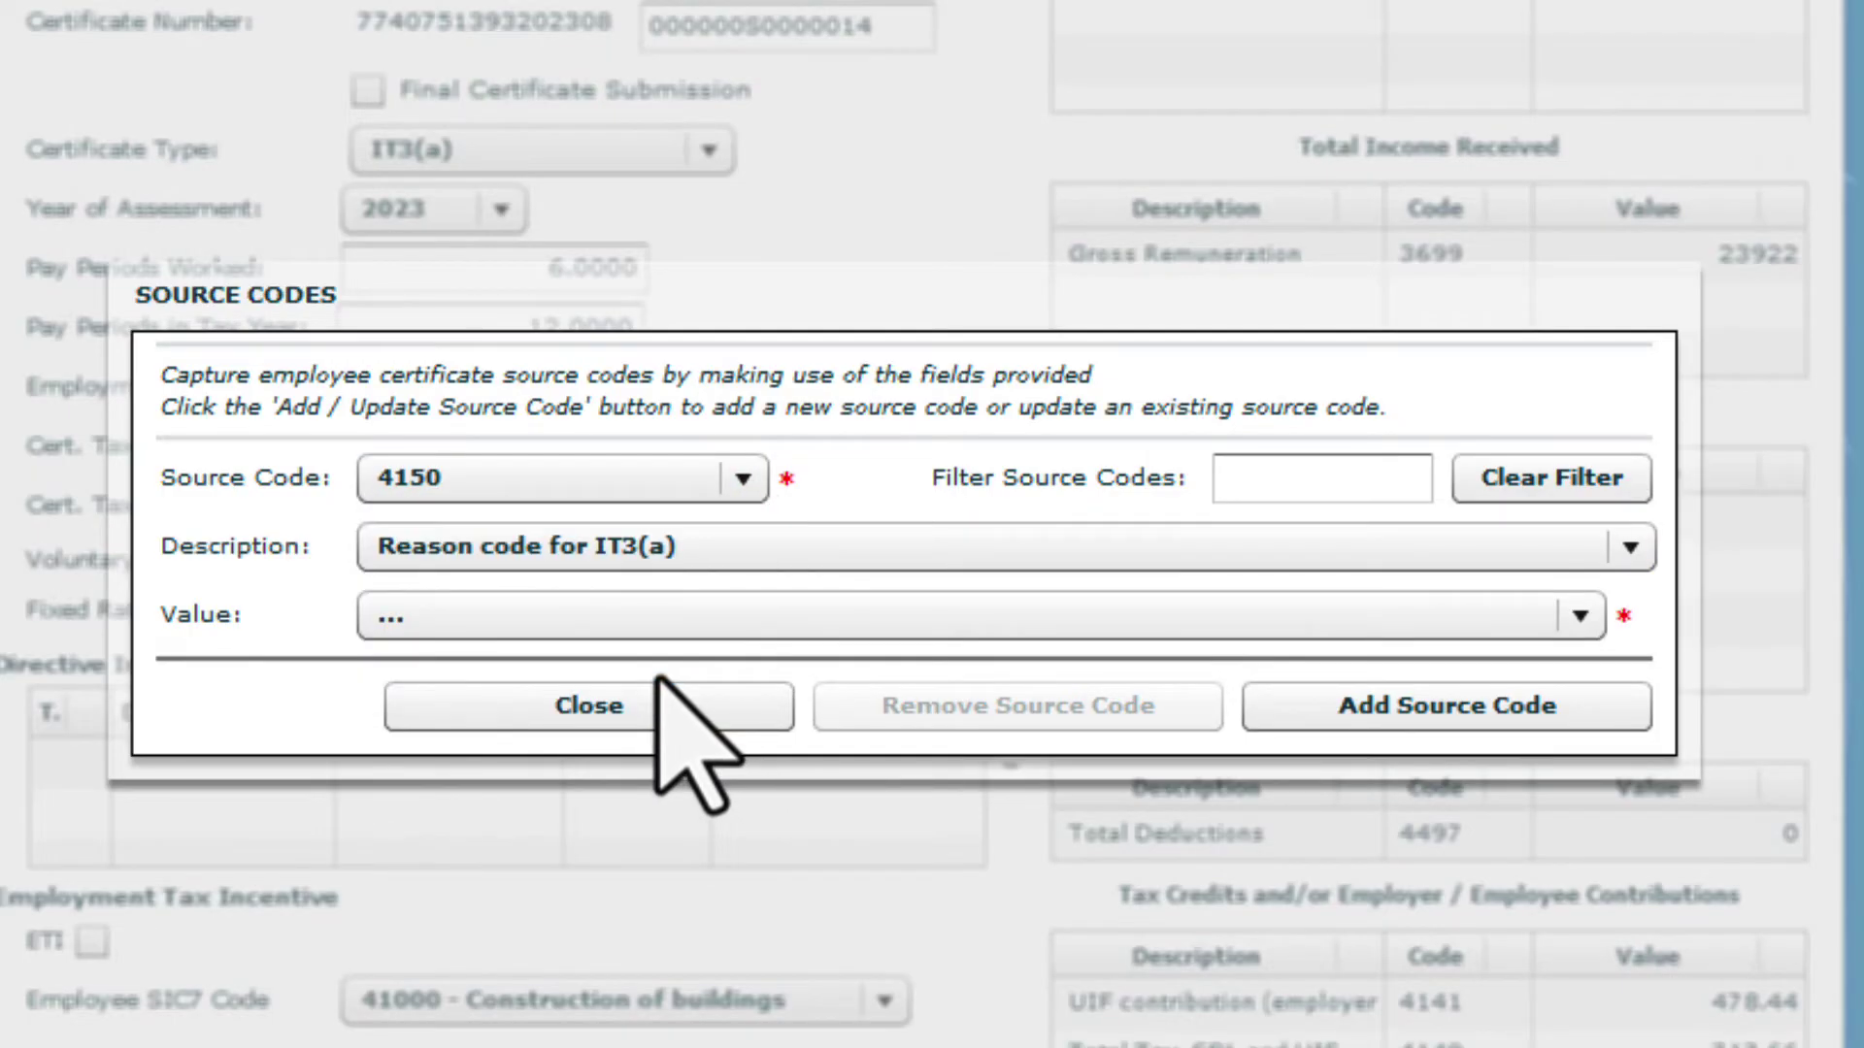
pyautogui.click(1590, 618)
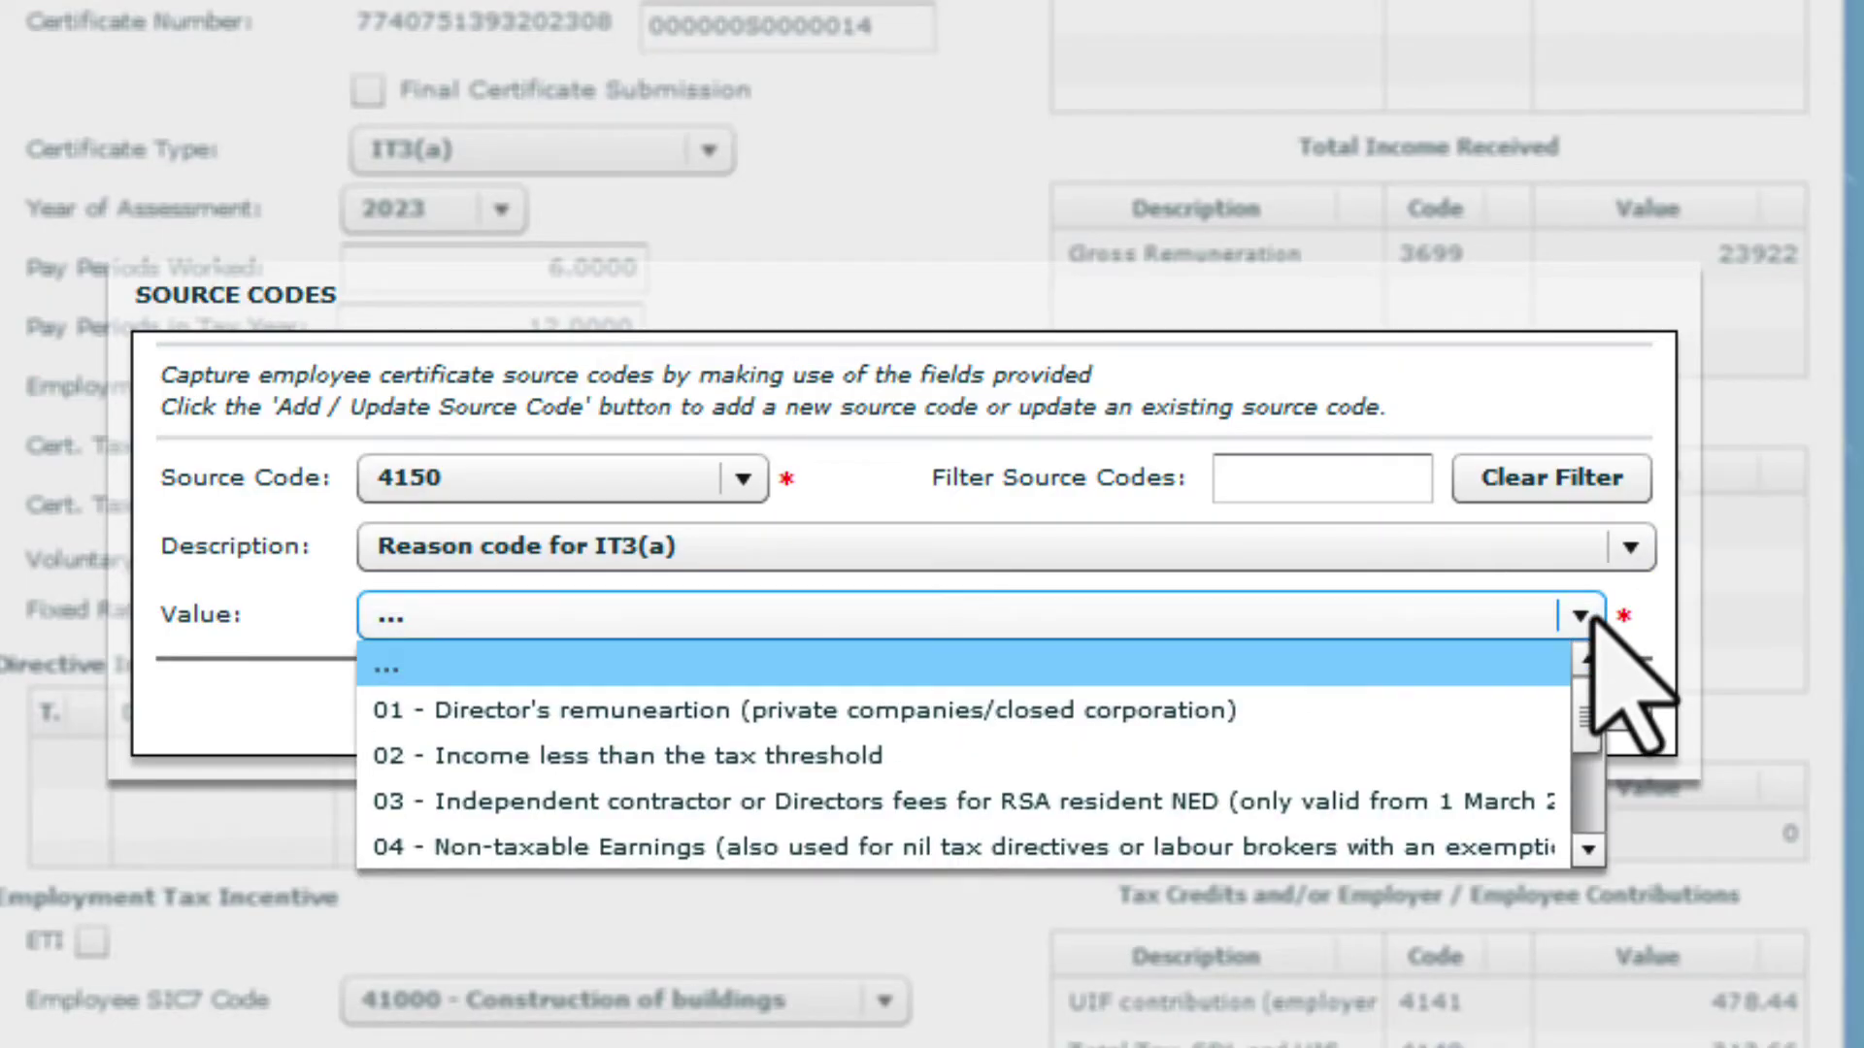
pyautogui.click(1334, 767)
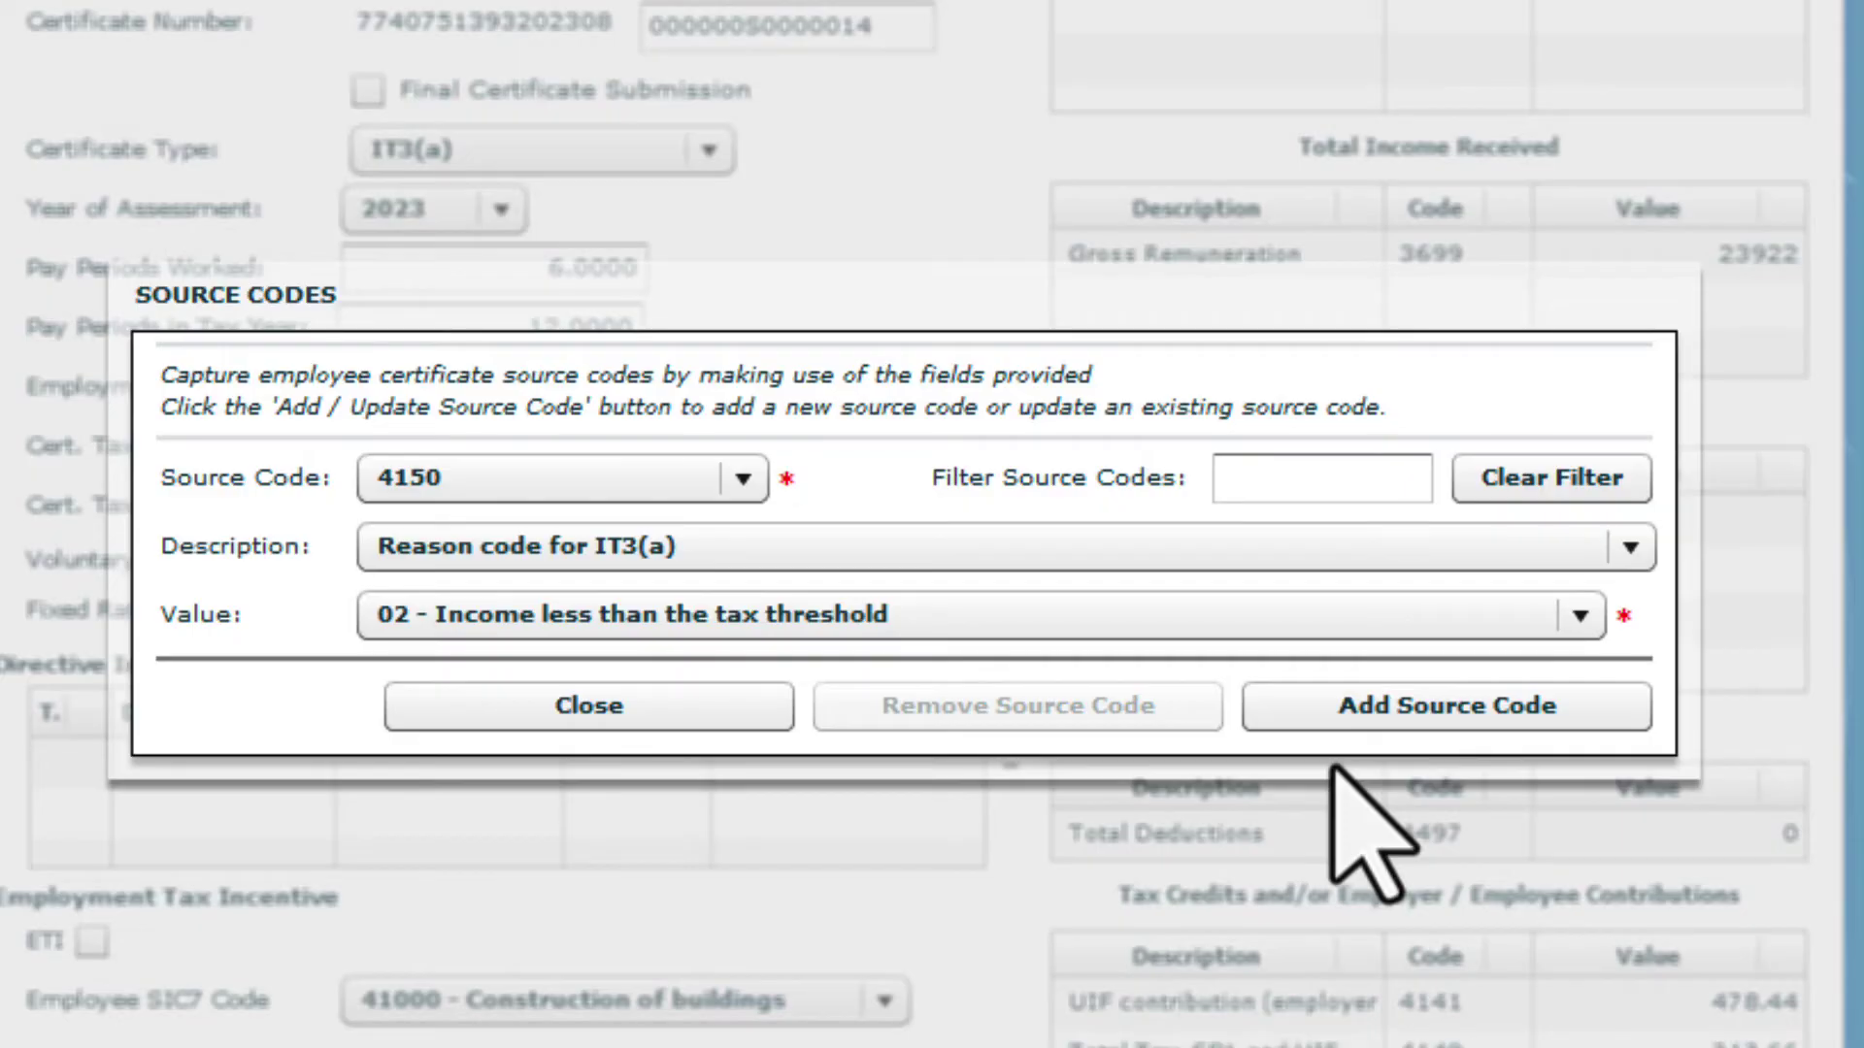
pyautogui.click(1364, 715)
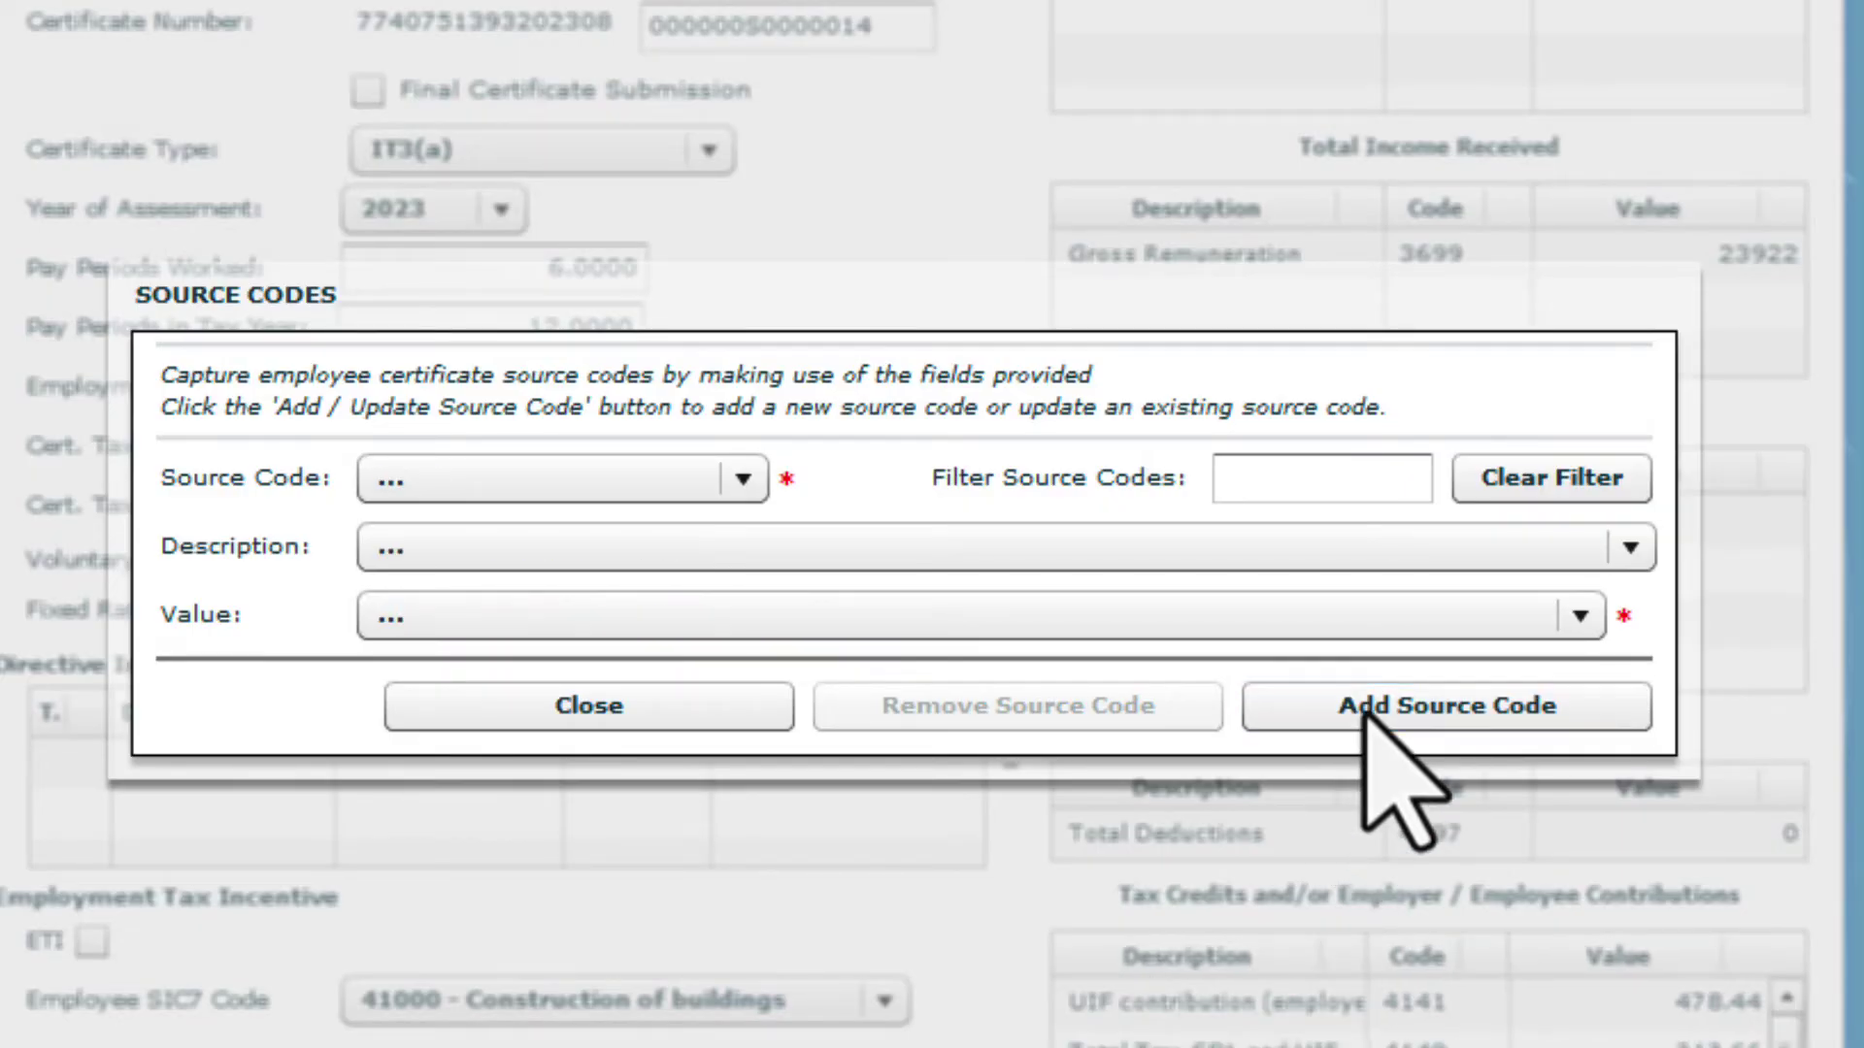
# Close the source codes window and save the IT3(a) certificate, confirming the save message
pyautogui.click(752, 711)
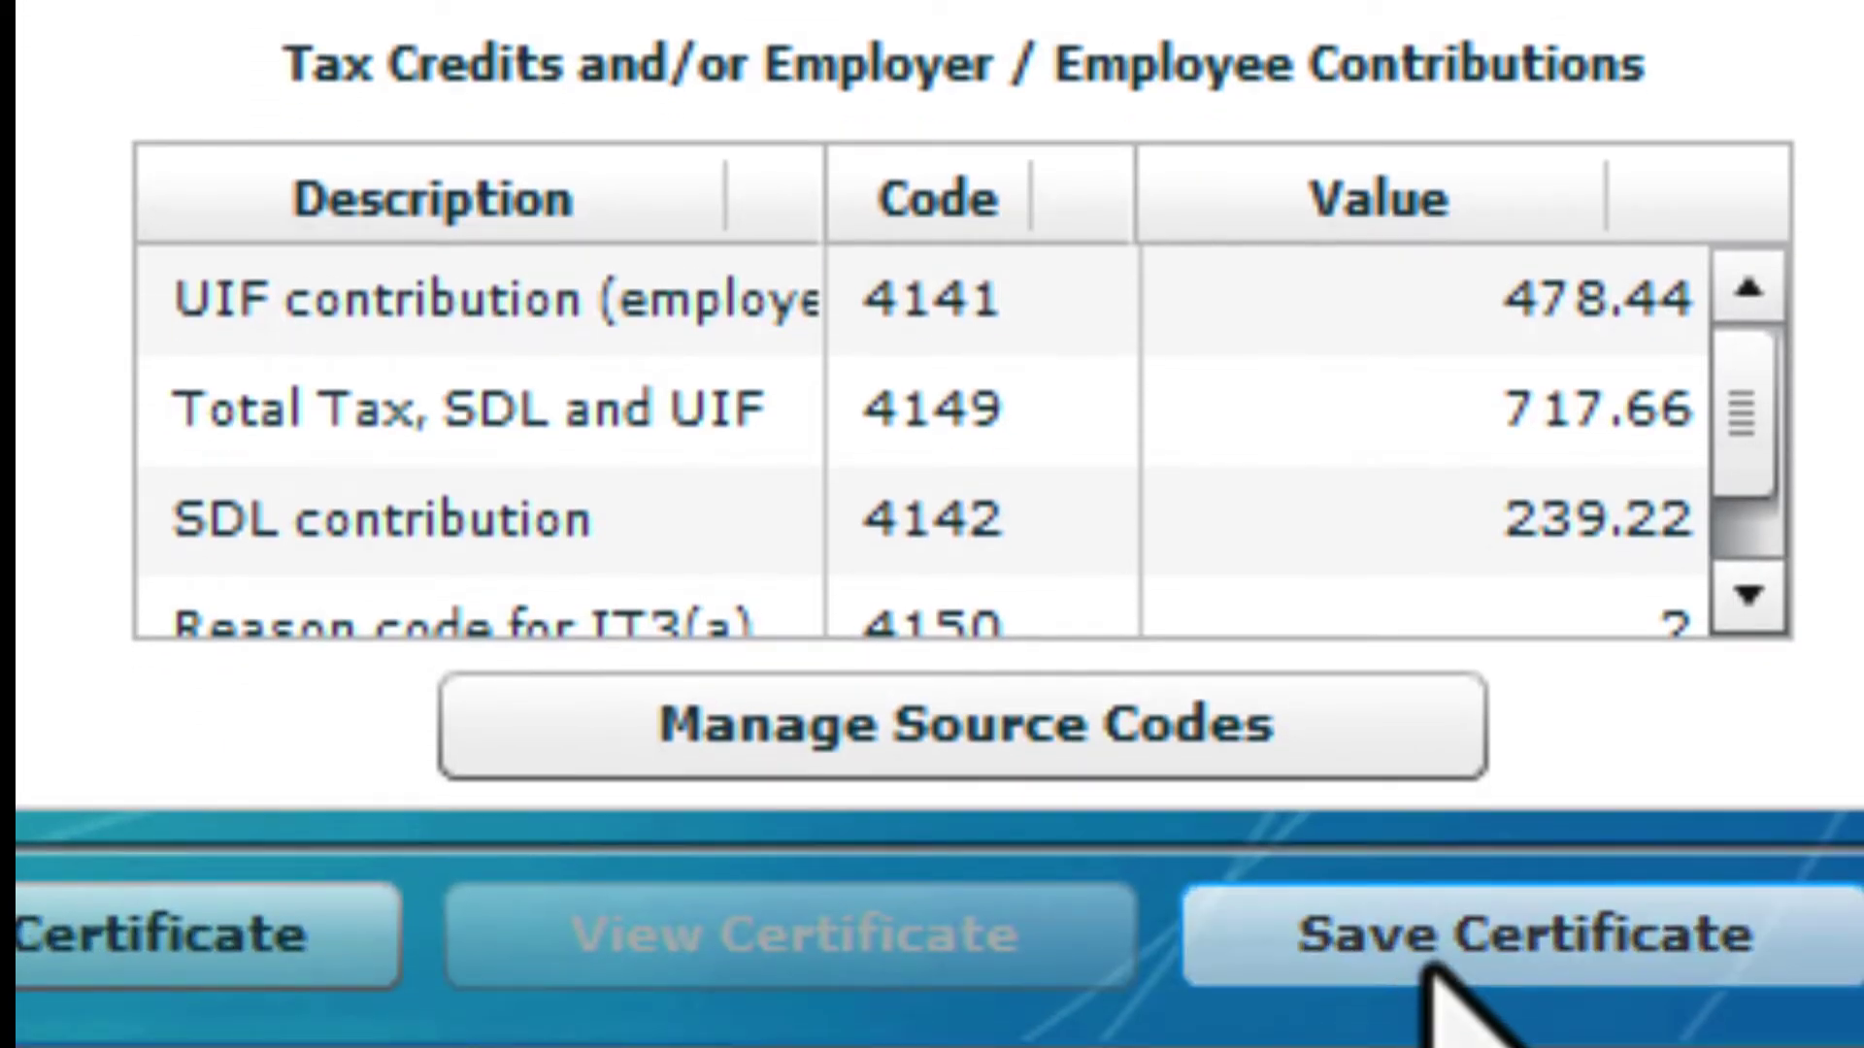
pyautogui.click(1456, 961)
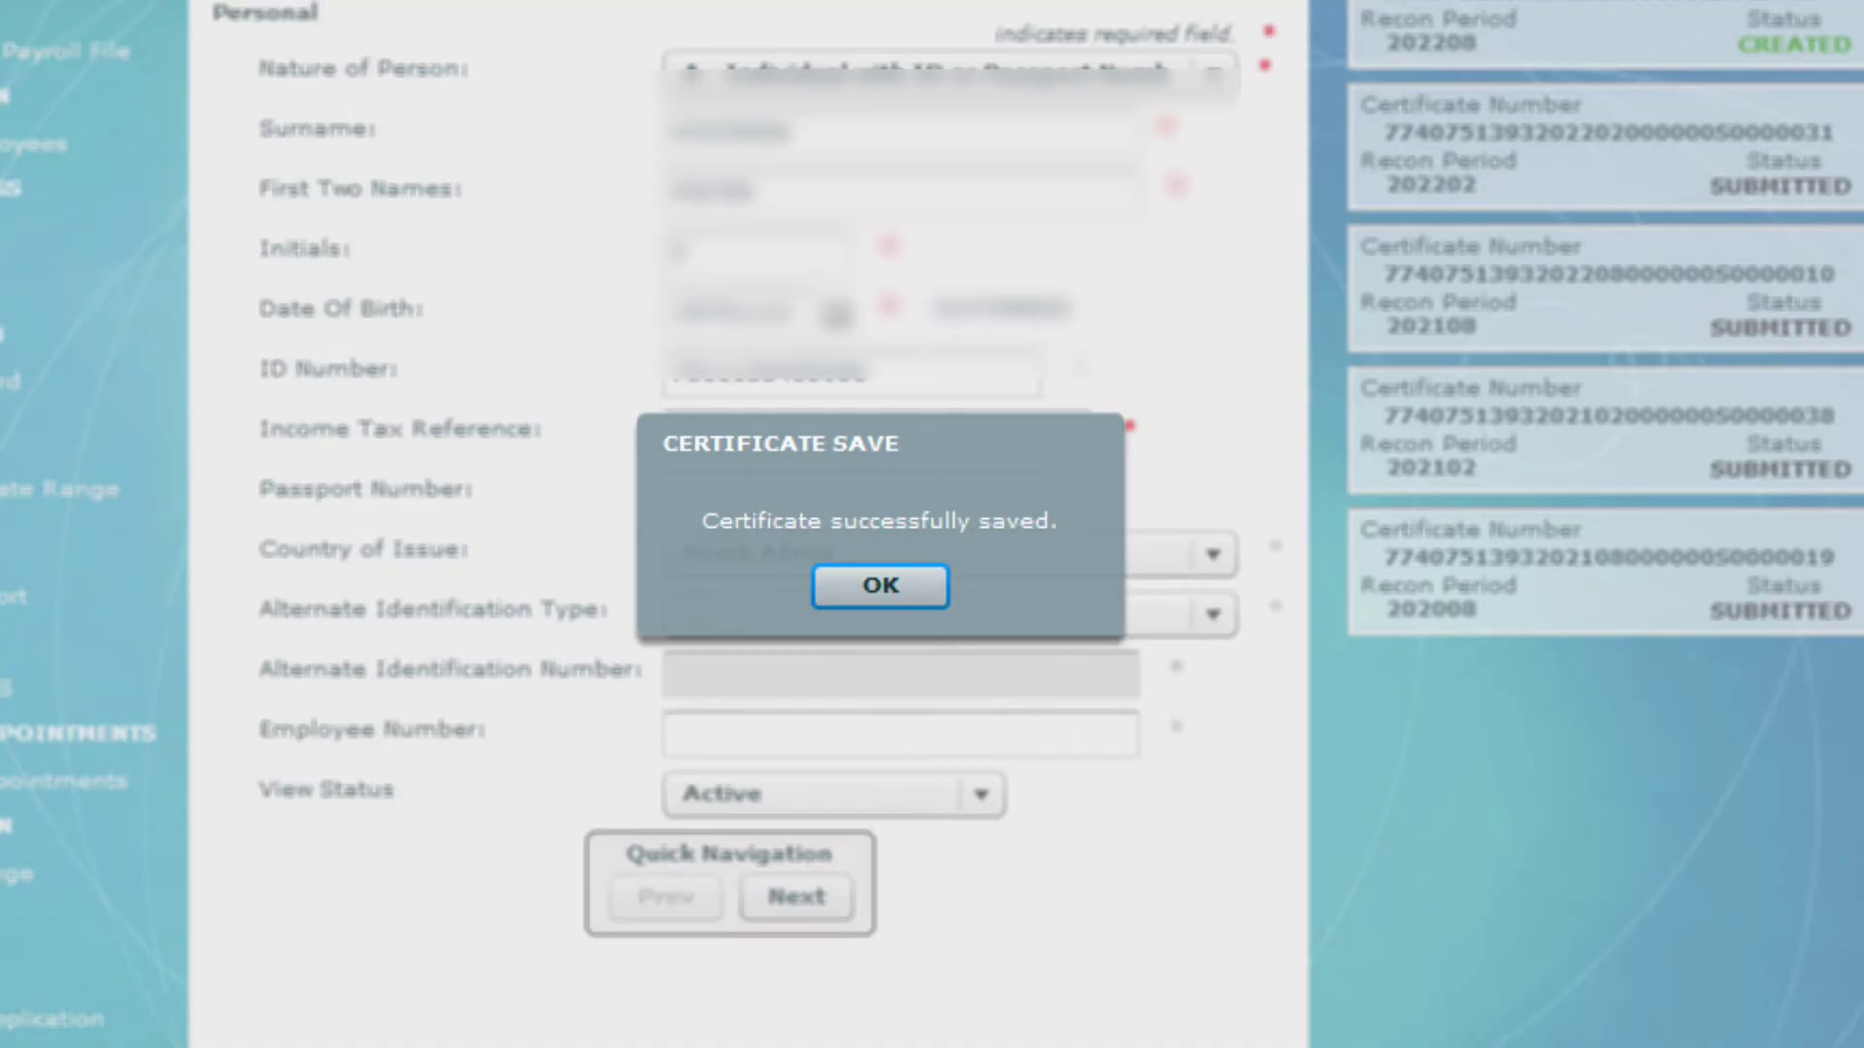
pyautogui.click(923, 606)
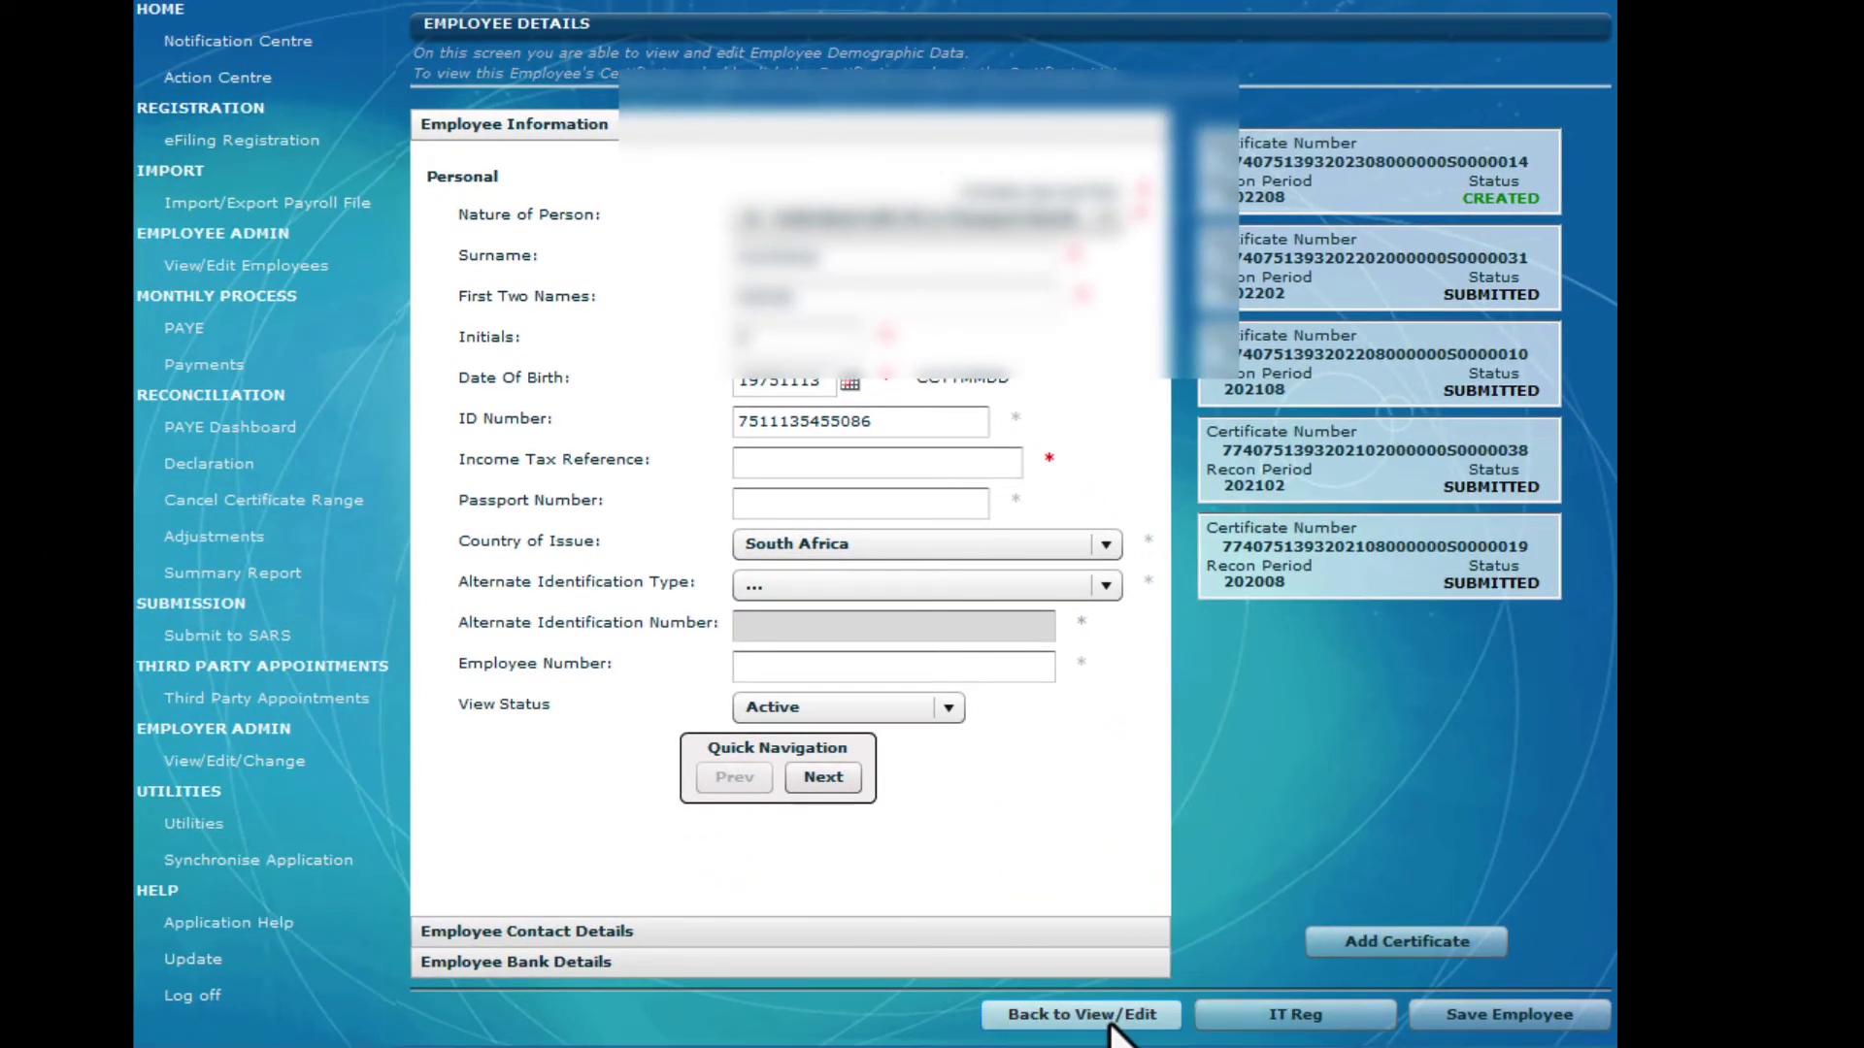
# Go back to View/Edit Employees and open the first employee's record
pyautogui.click(1112, 1027)
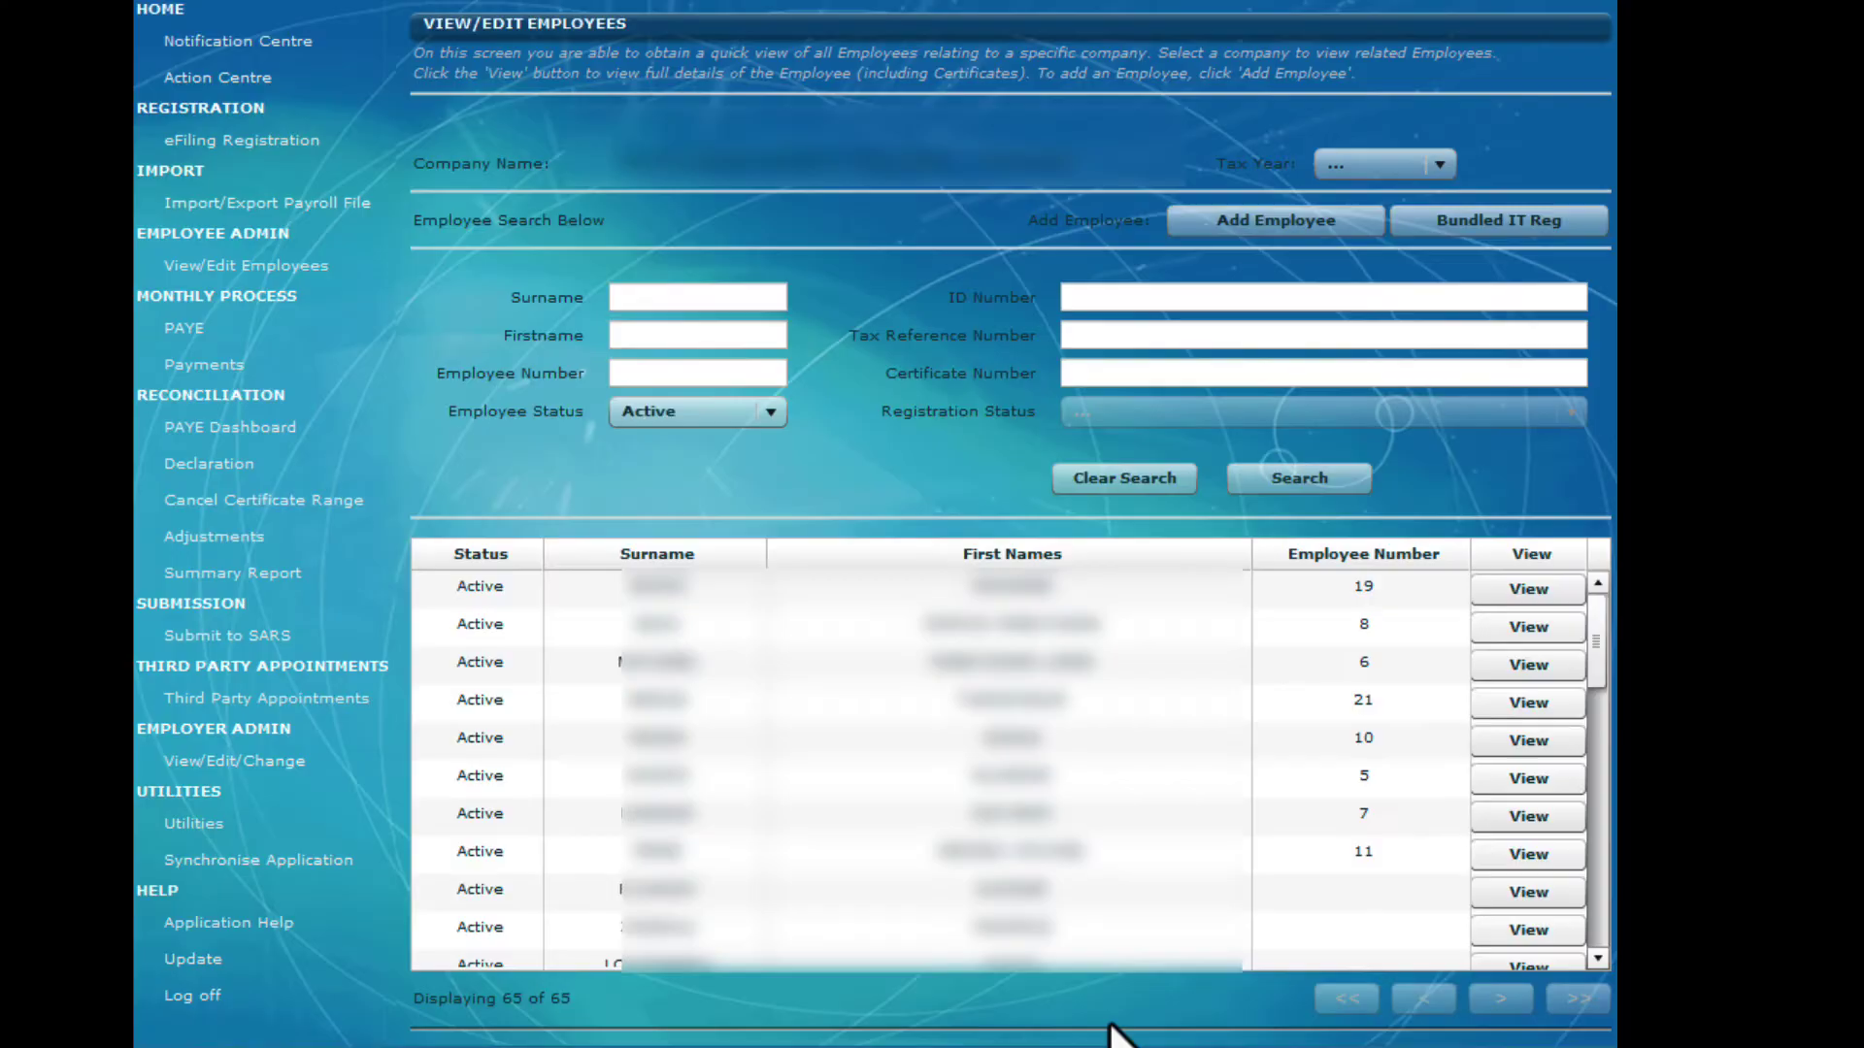
pyautogui.scroll(-3, 1592, 961)
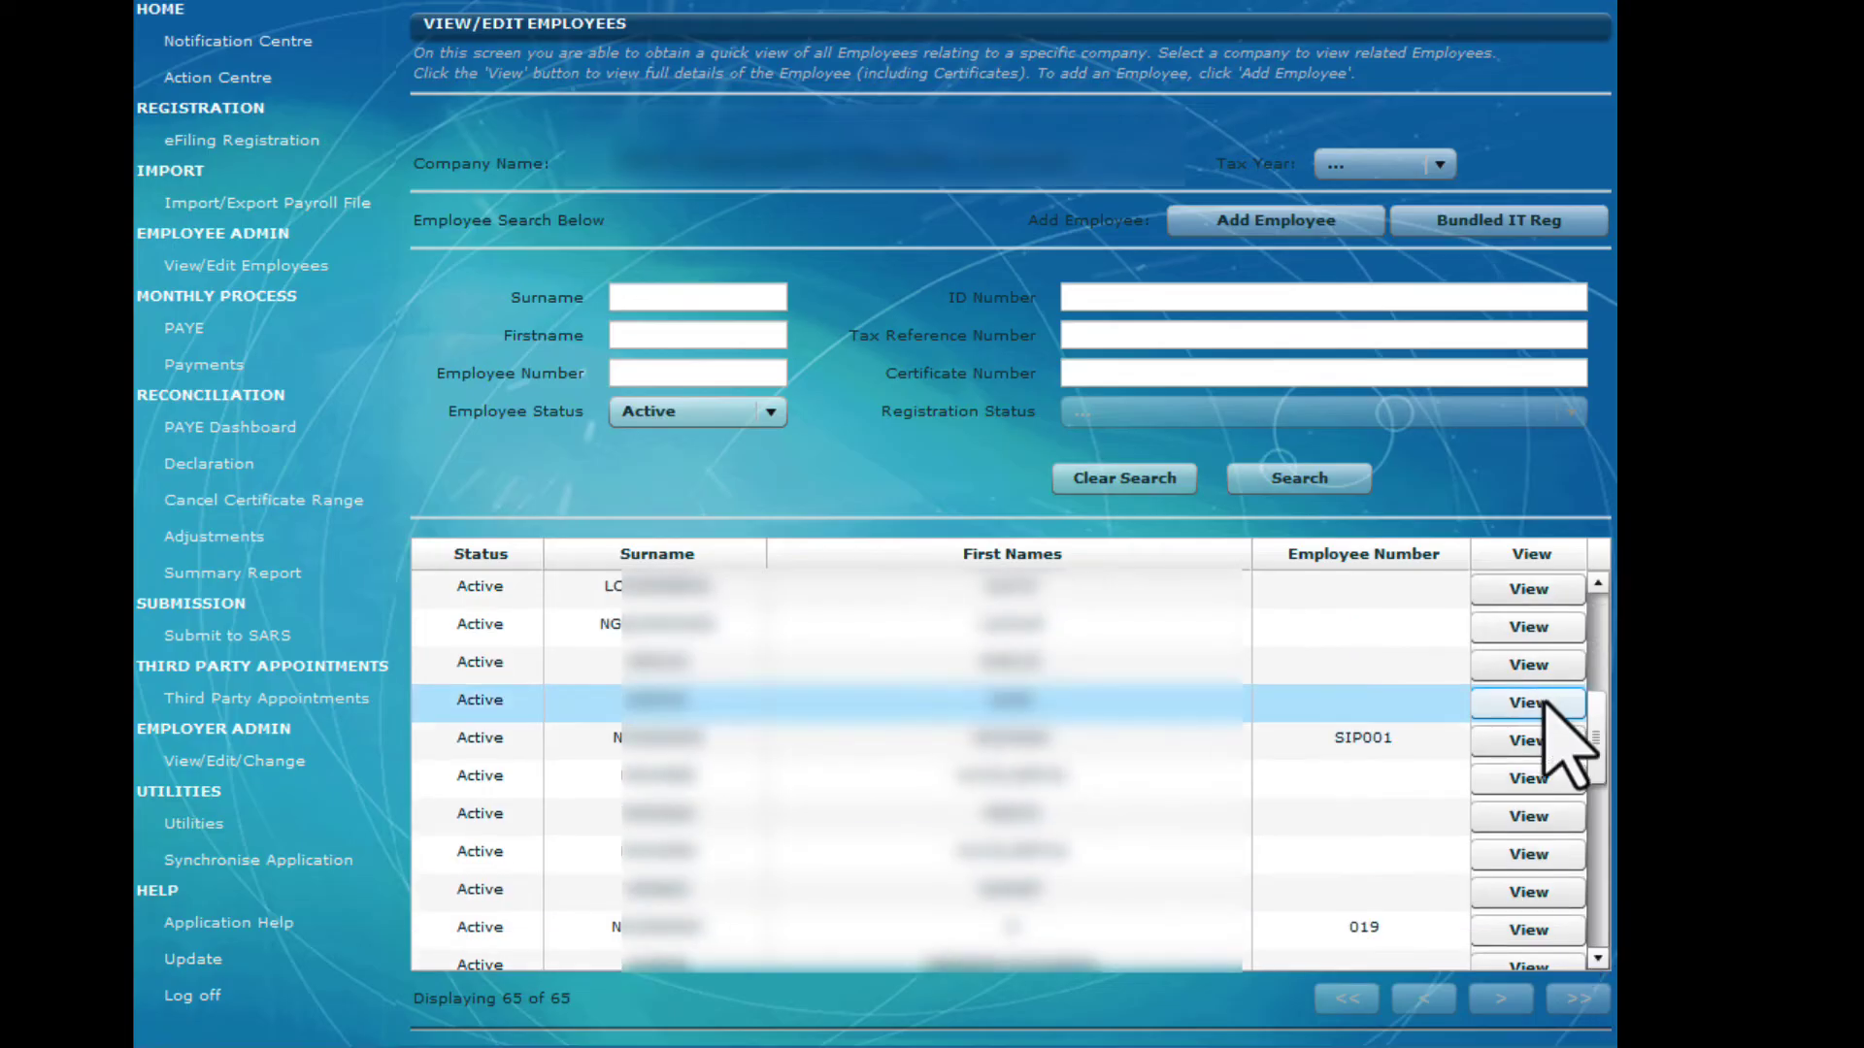
pyautogui.scroll(3, 1573, 680)
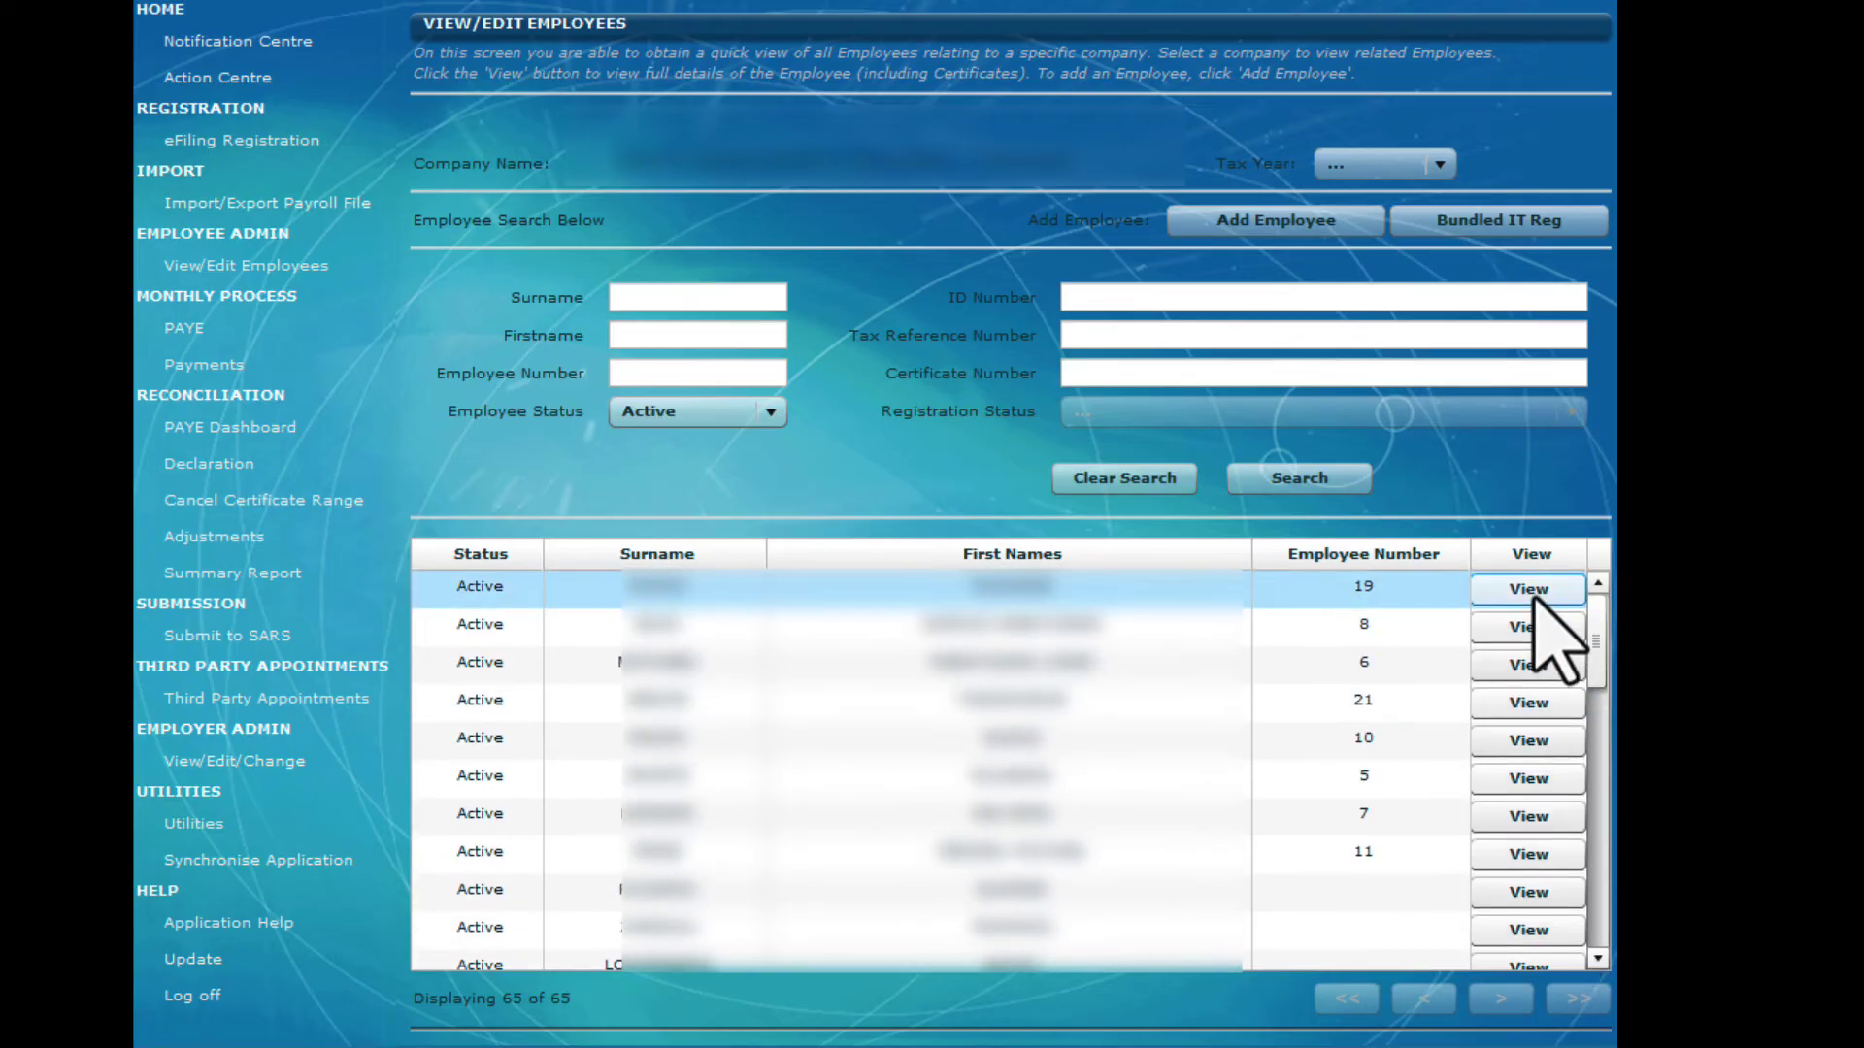
pyautogui.click(1536, 596)
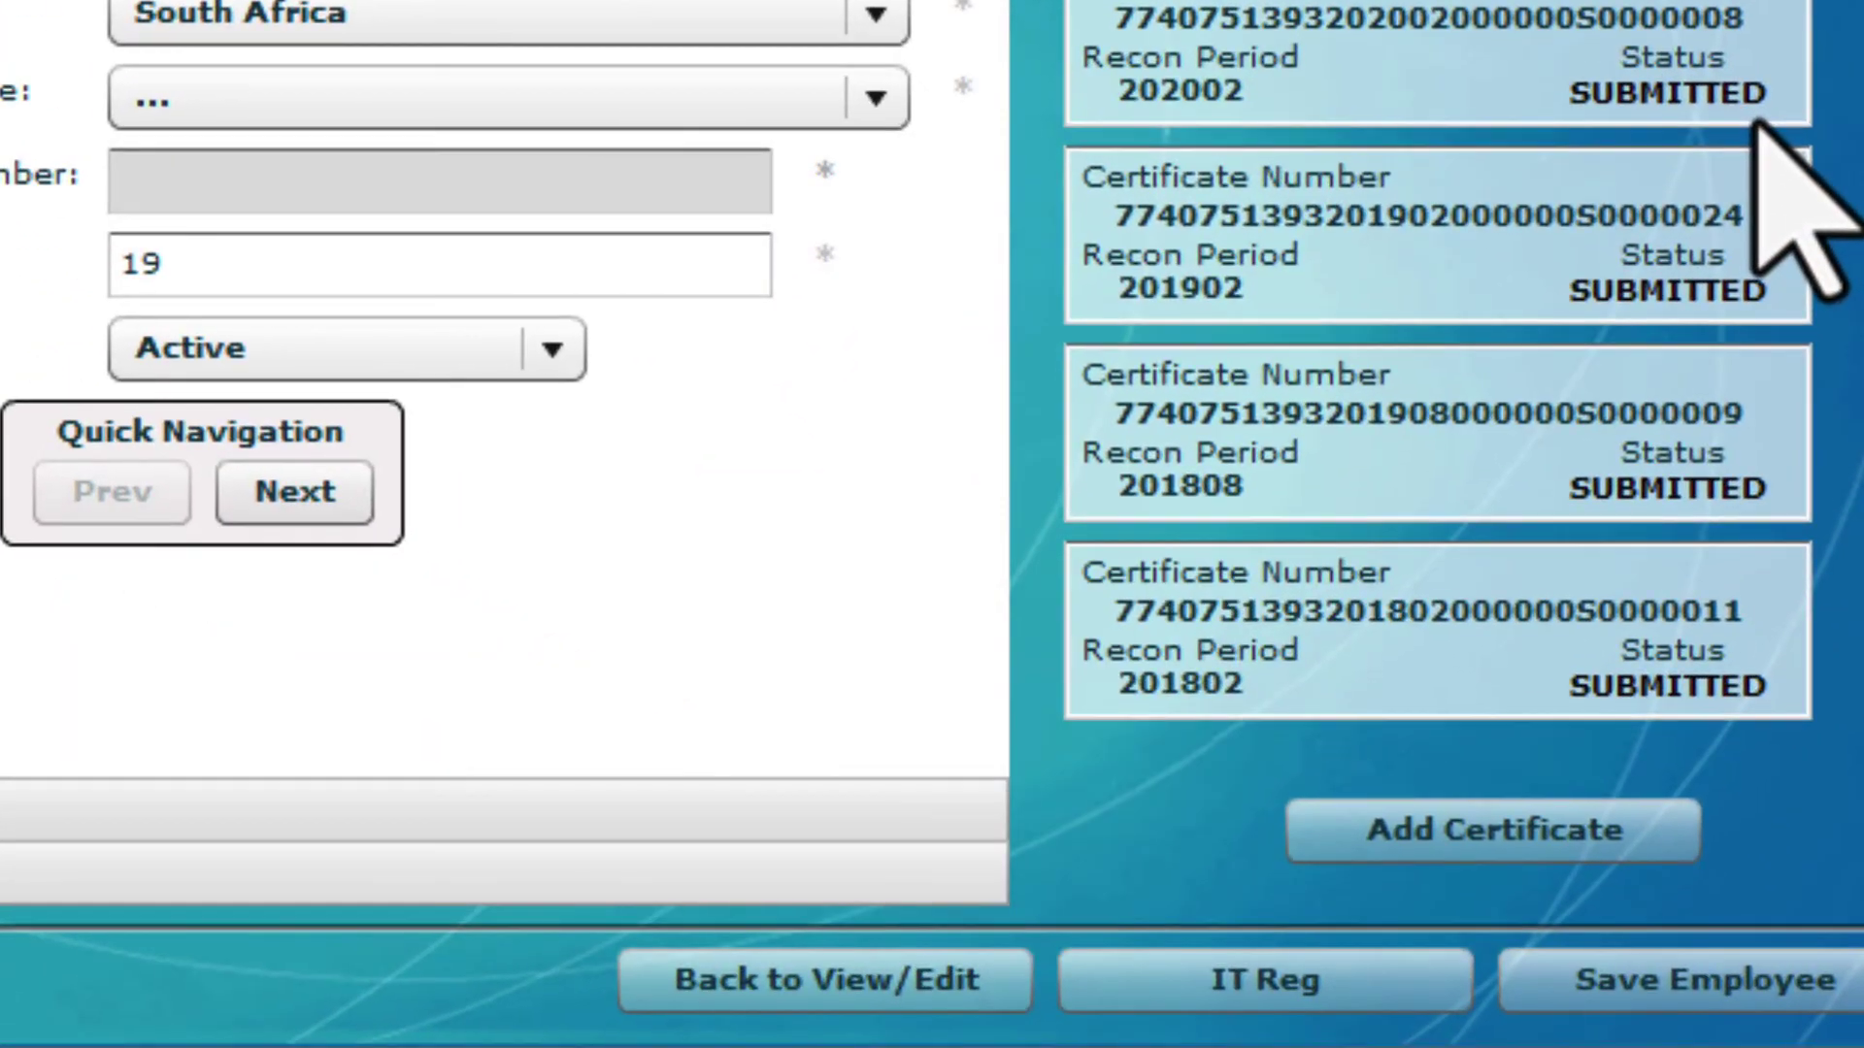
# Start a new IRP5 certificate for transaction year 2023, period 08, assessment year 2023
pyautogui.click(1588, 835)
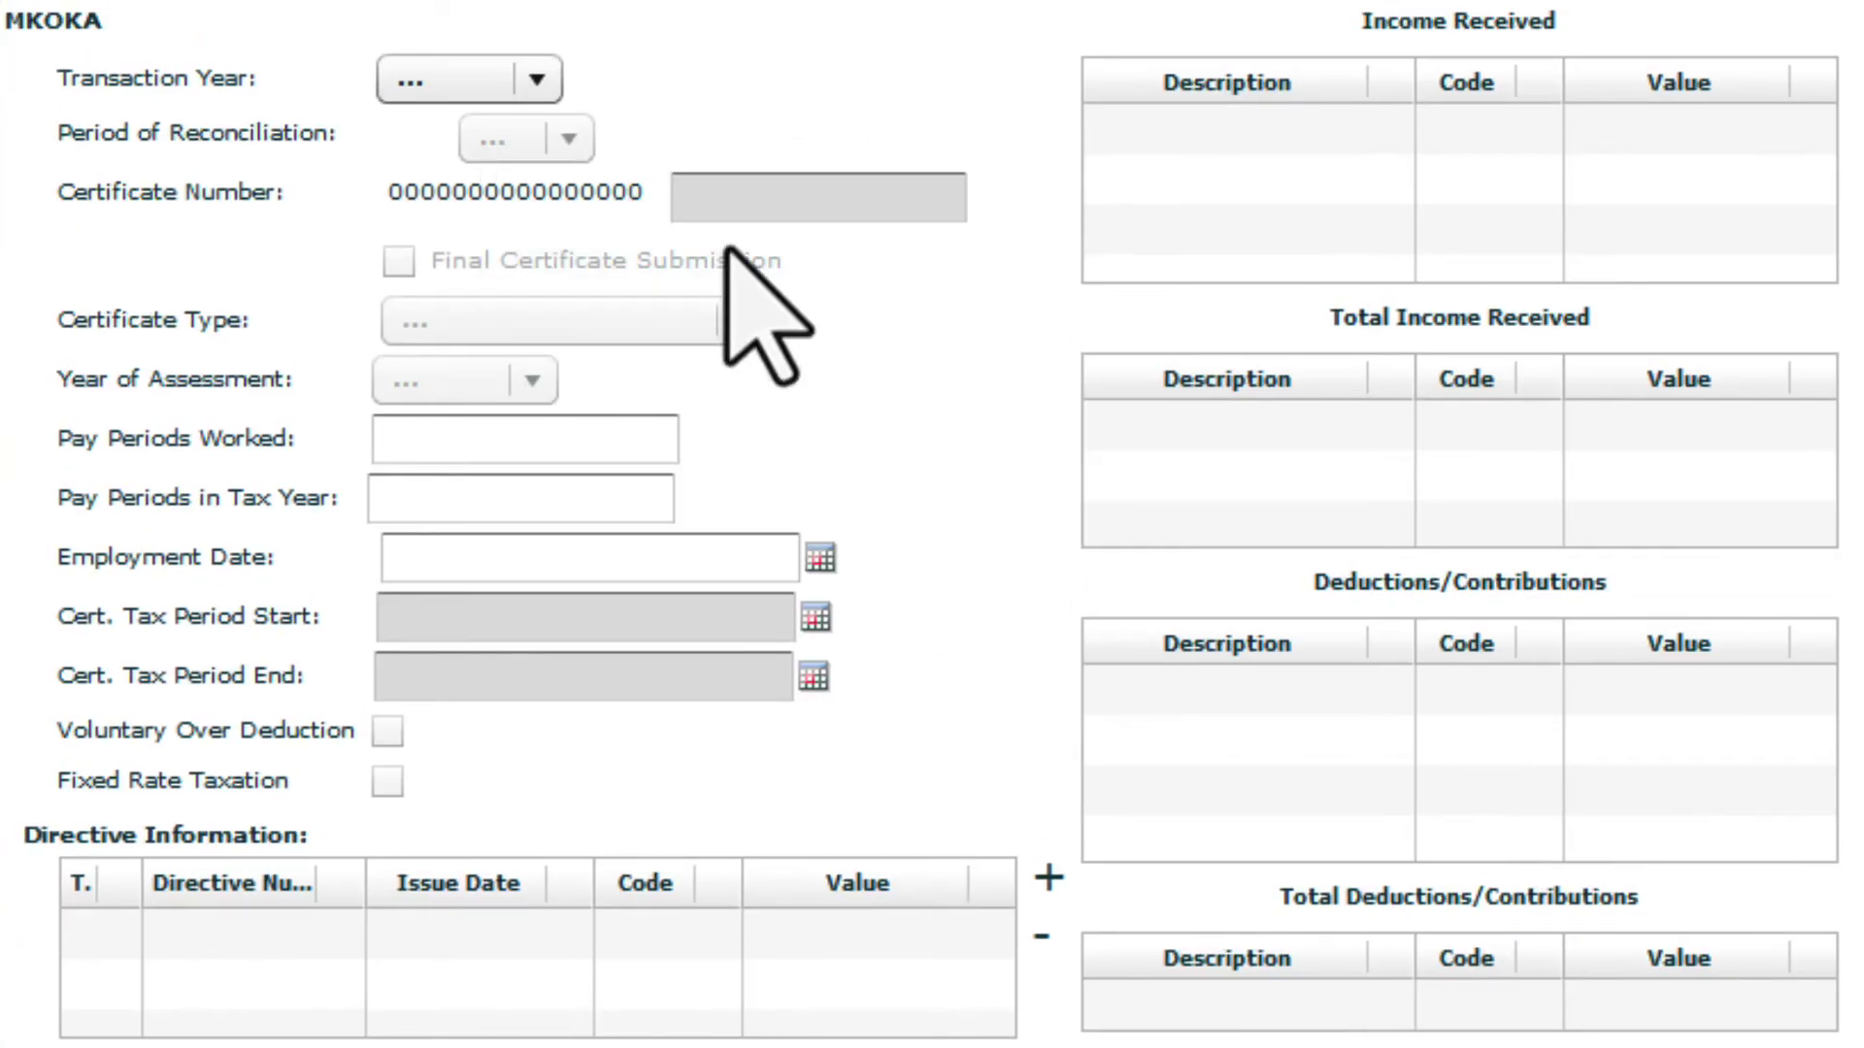
pyautogui.click(536, 78)
pyautogui.click(437, 142)
pyautogui.click(567, 139)
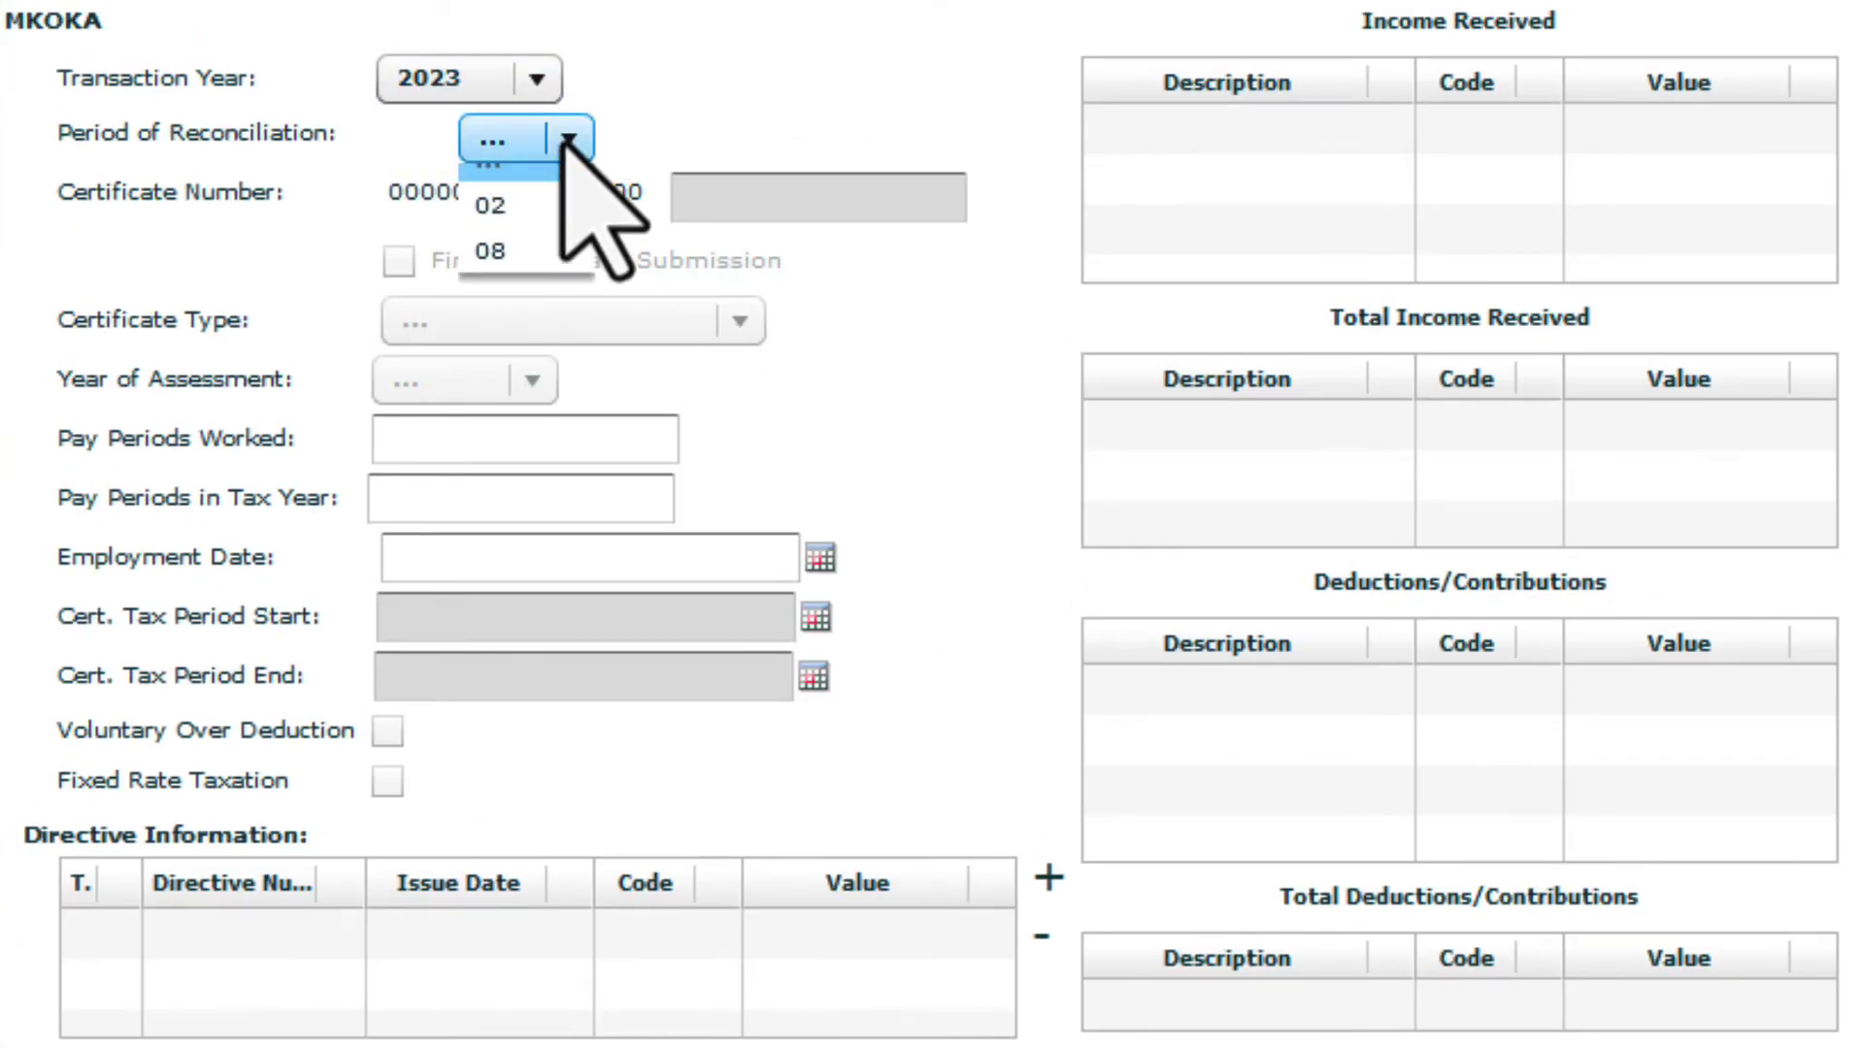
pyautogui.click(519, 254)
pyautogui.click(730, 325)
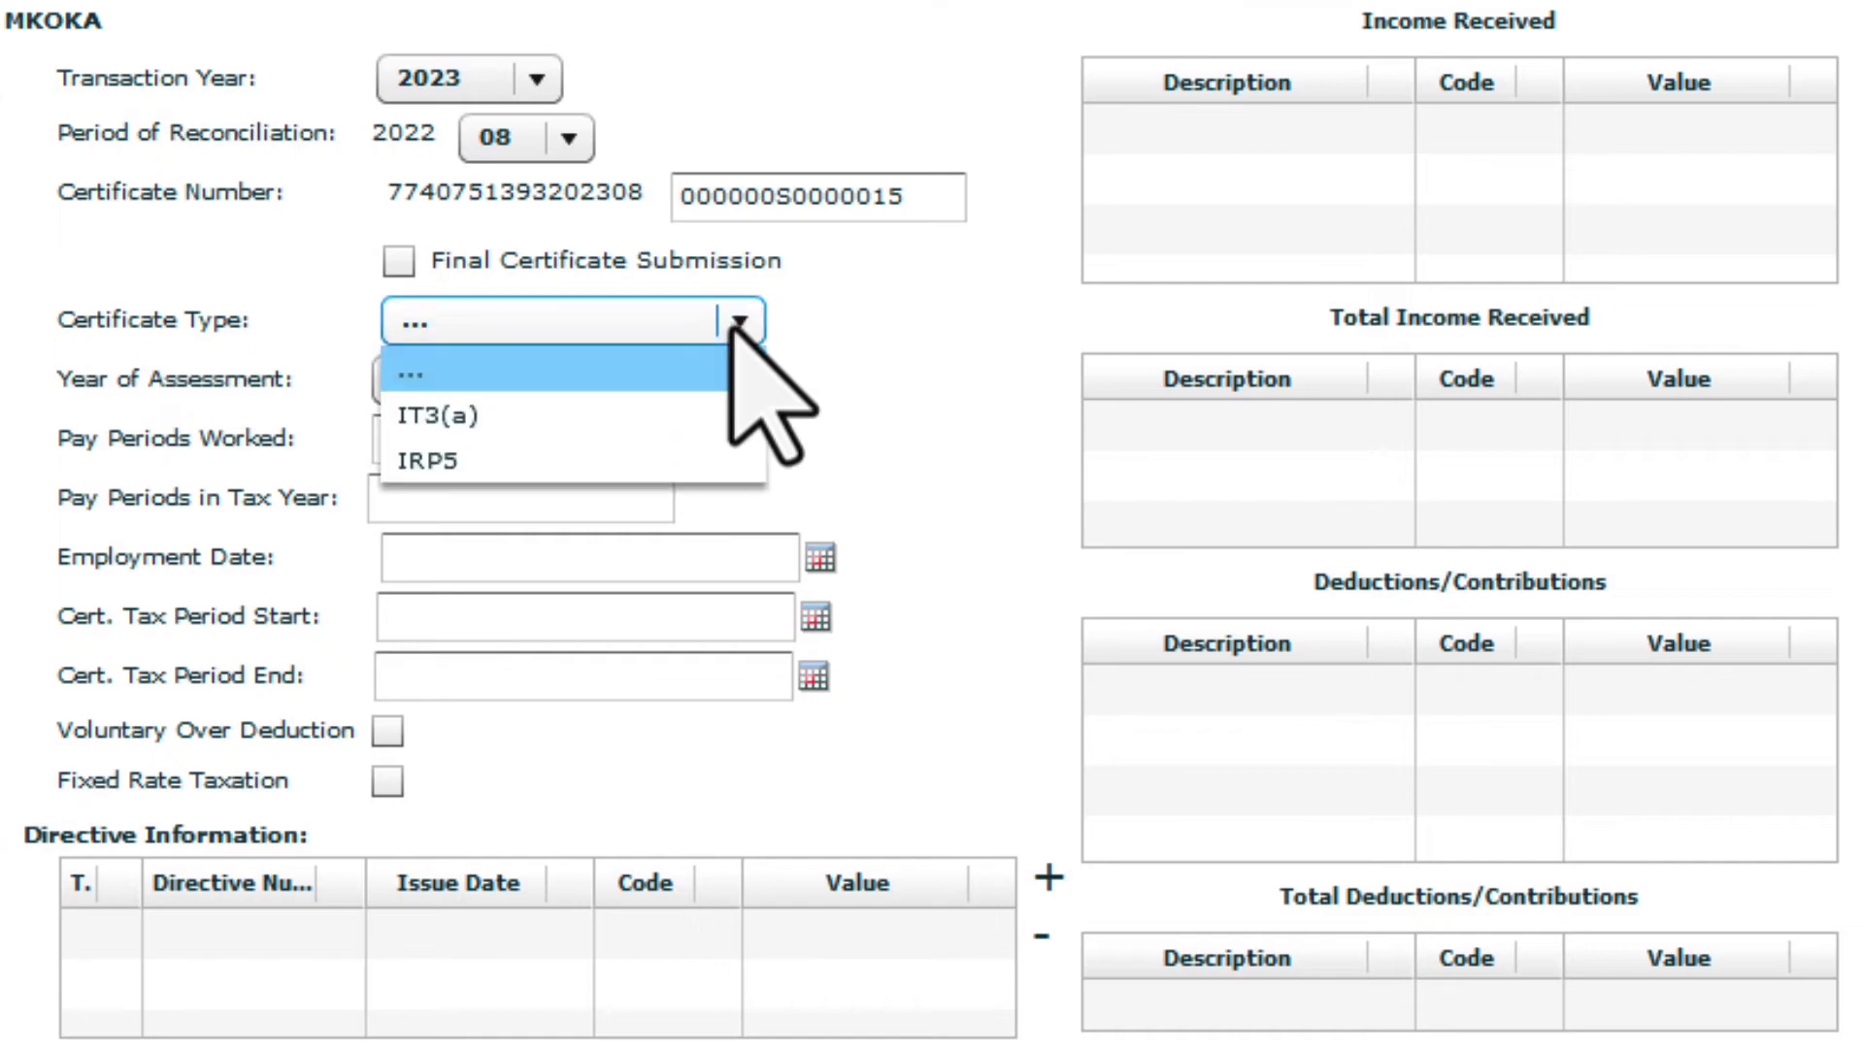
pyautogui.click(636, 453)
pyautogui.click(532, 380)
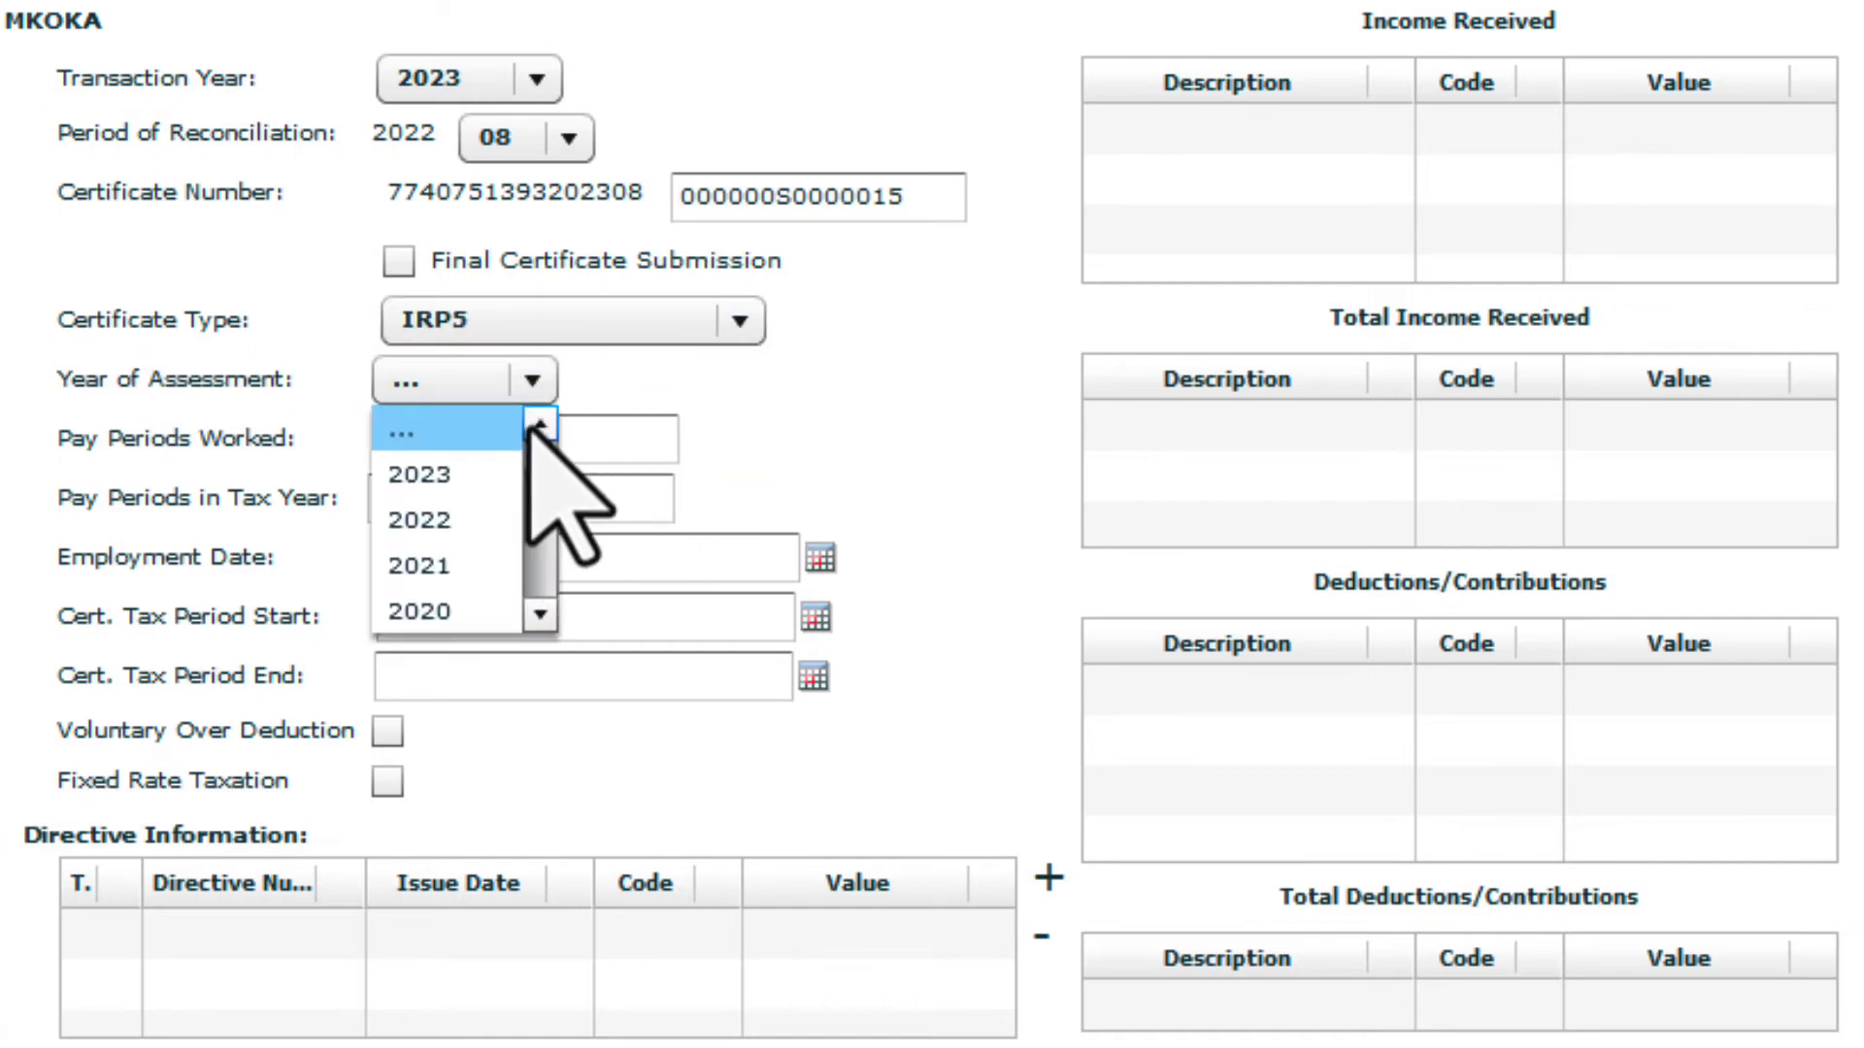
pyautogui.click(519, 474)
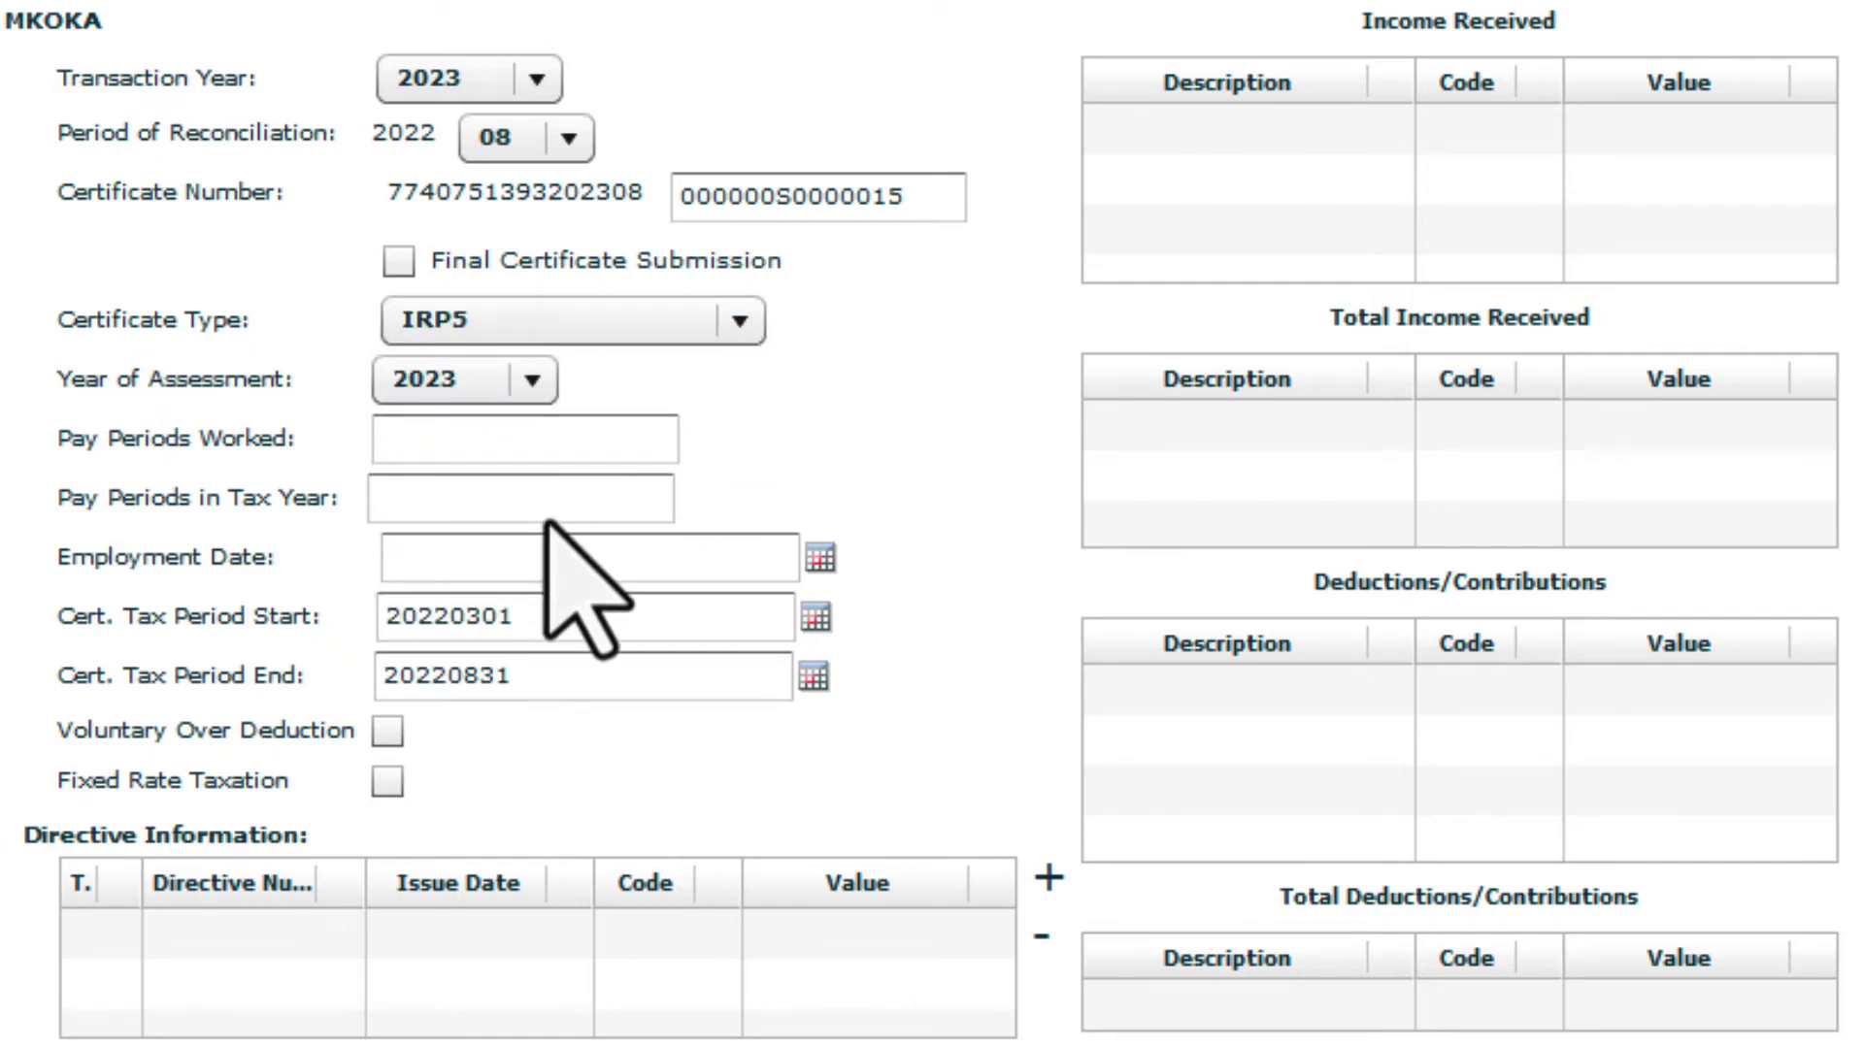
# Record 6 of 12 pay periods and set SIC7 code 41000 - Construction of buildings
pyautogui.click(560, 463)
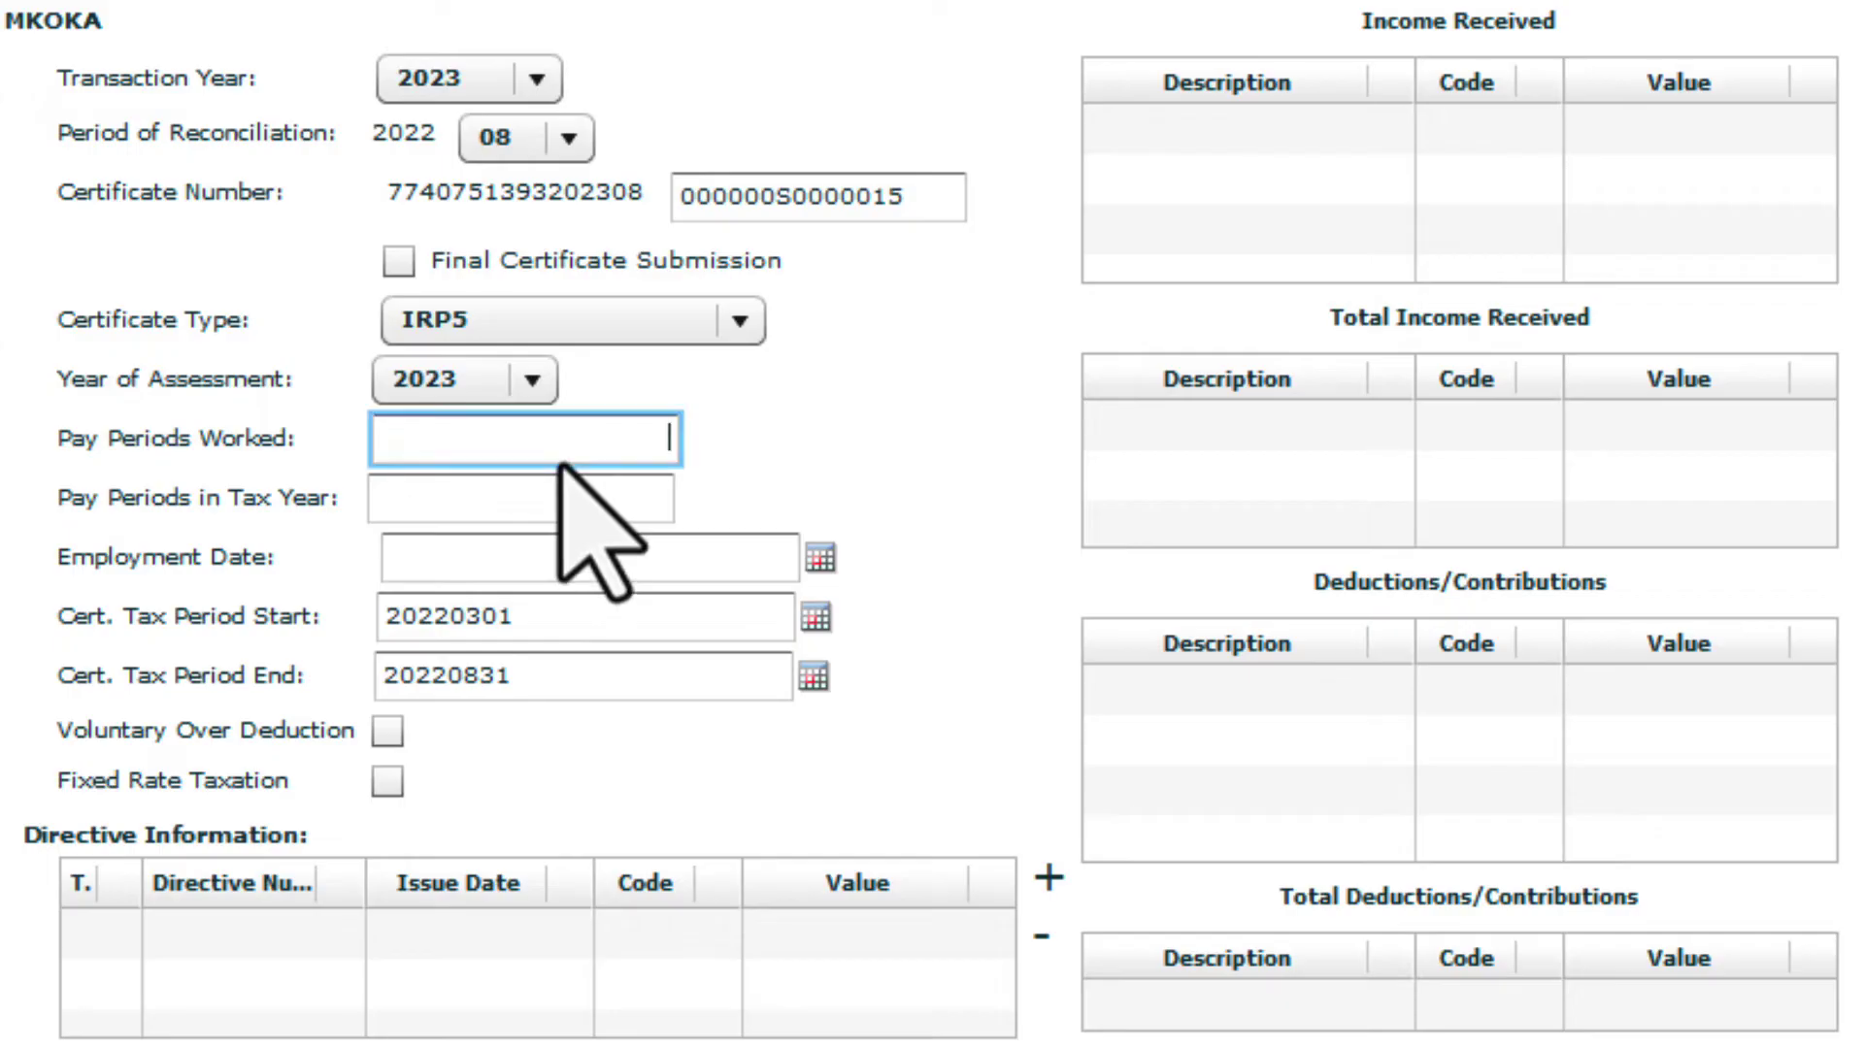
pyautogui.click(566, 503)
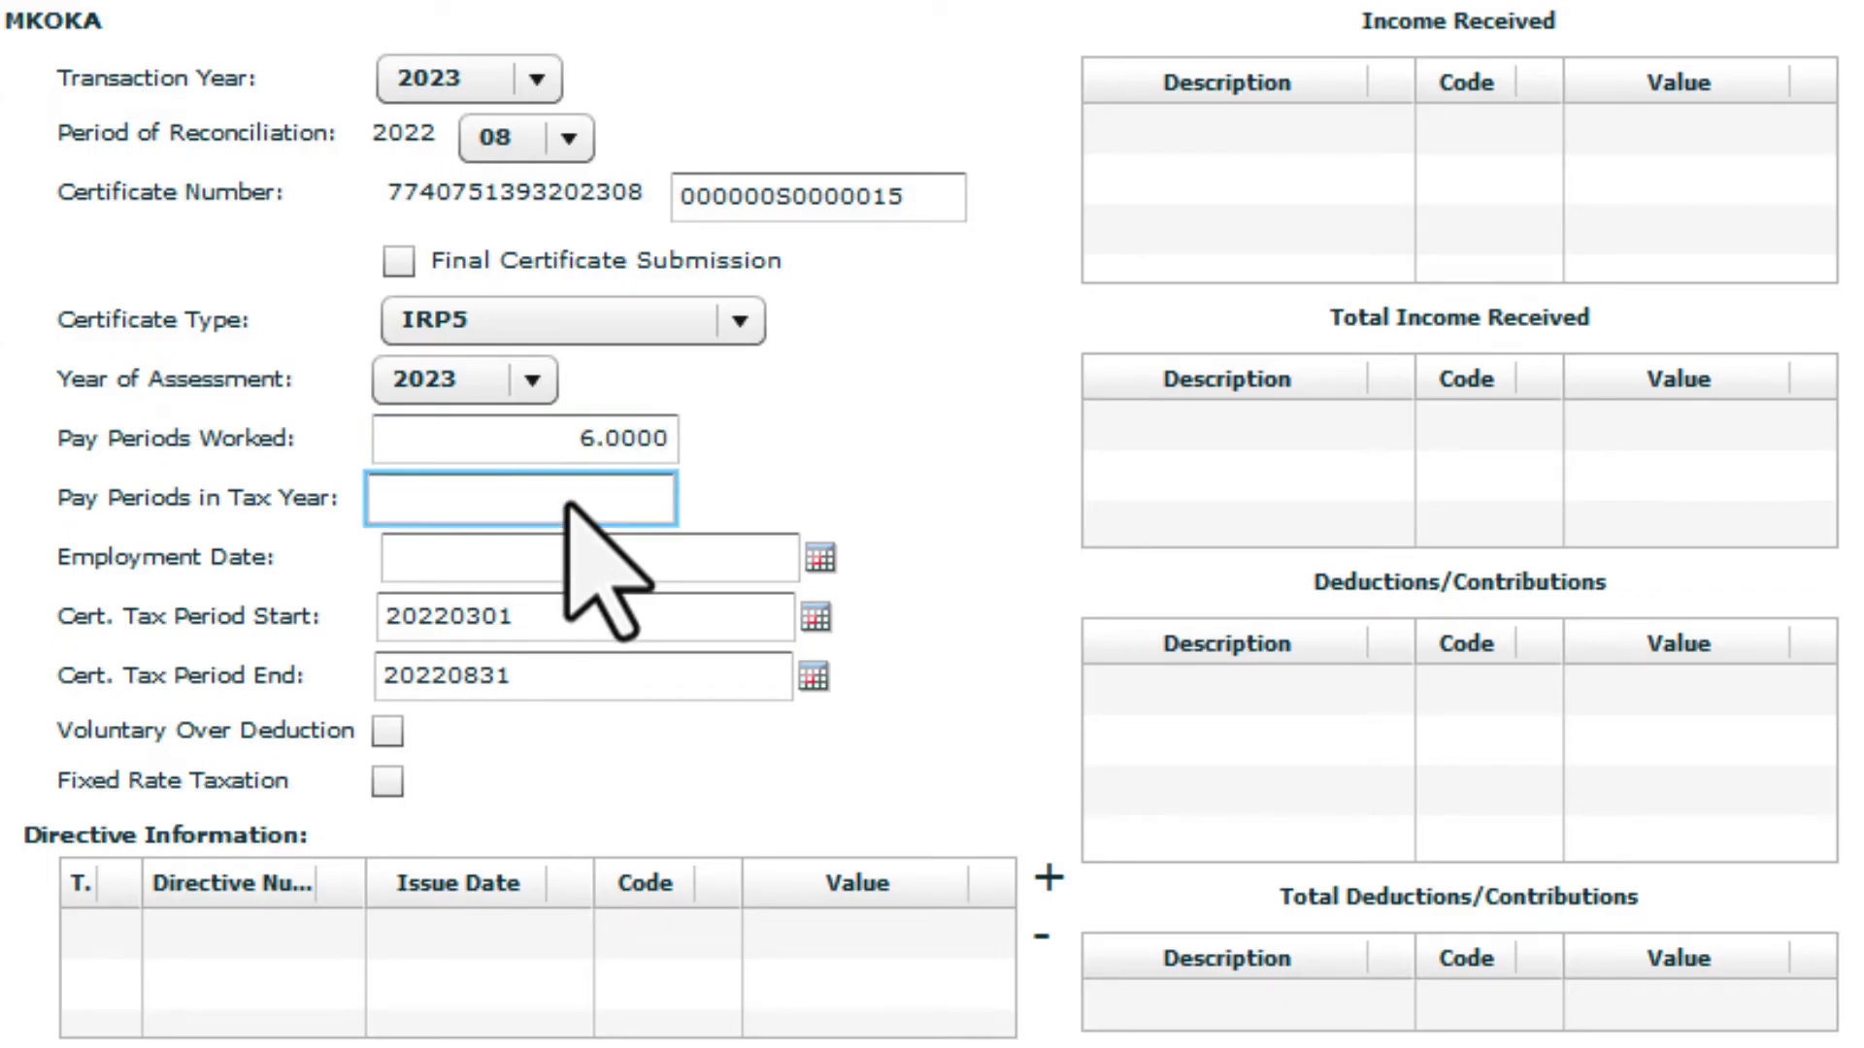
pyautogui.write('12')
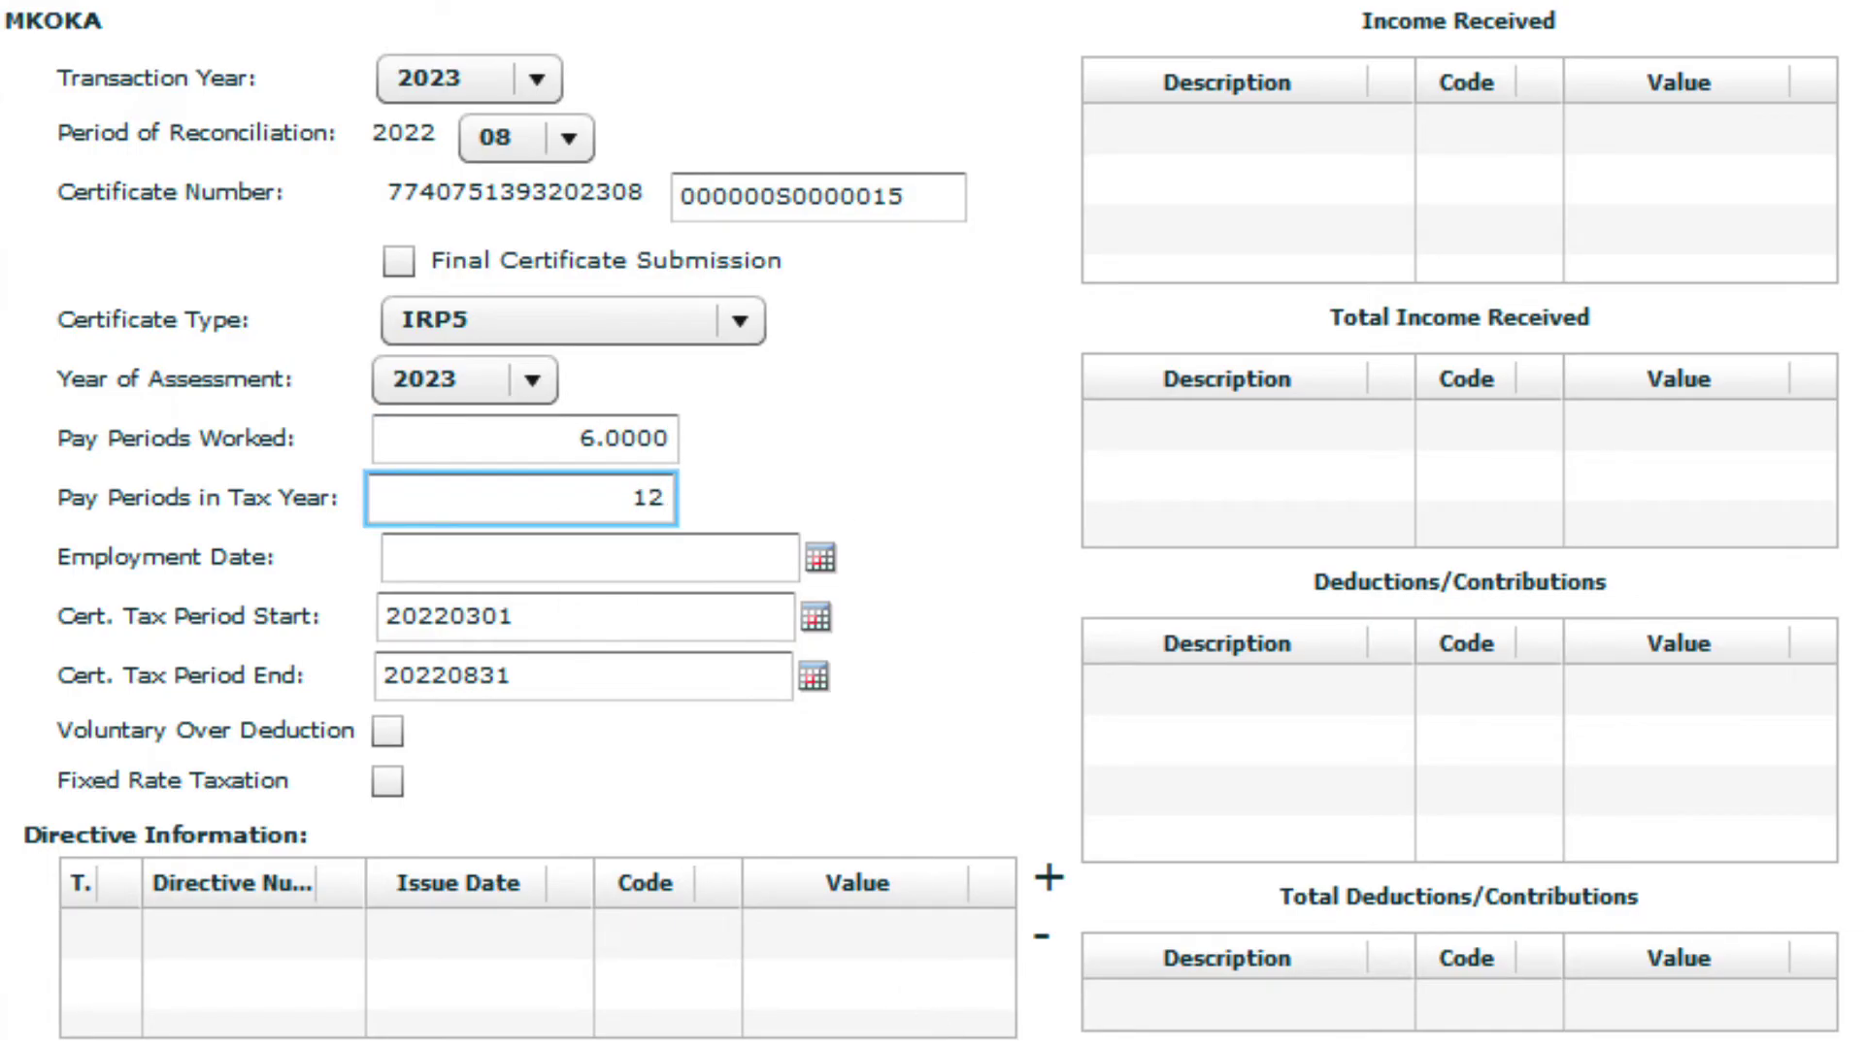
pyautogui.press('Tab')
pyautogui.click(902, 818)
pyautogui.press('4')
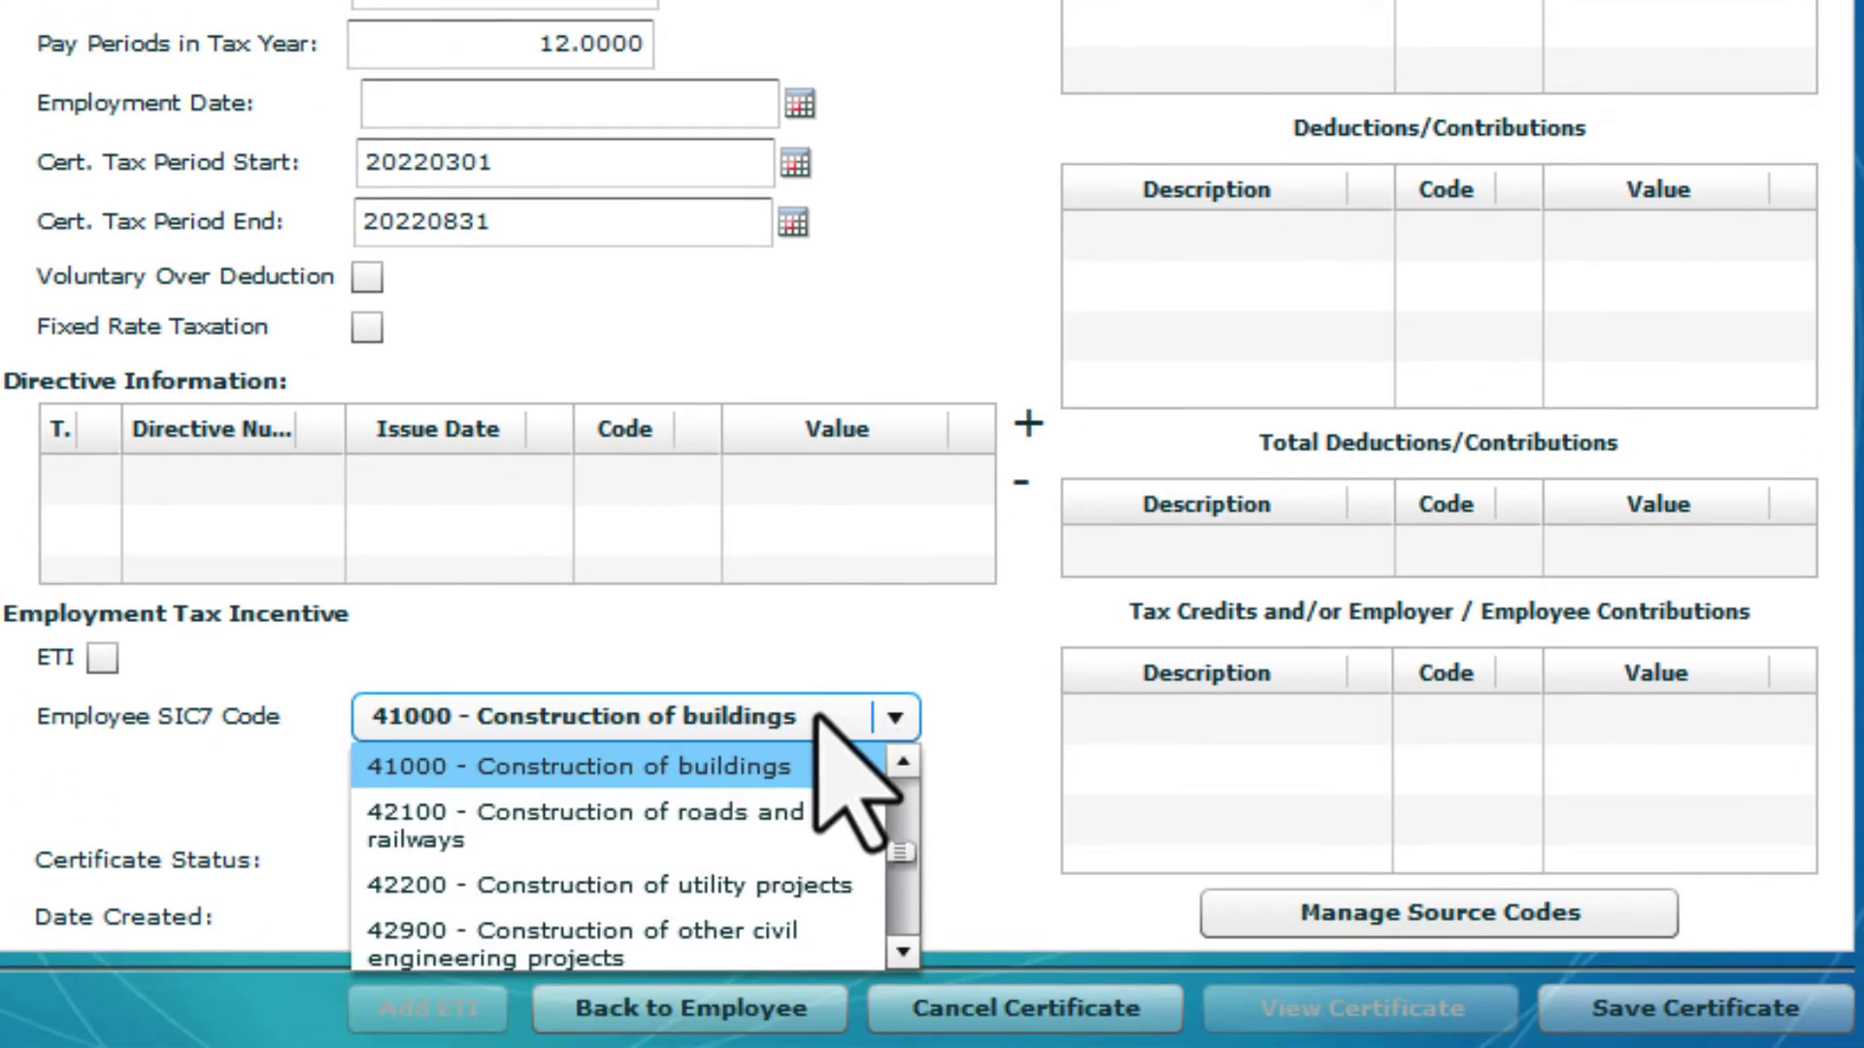
pyautogui.click(820, 716)
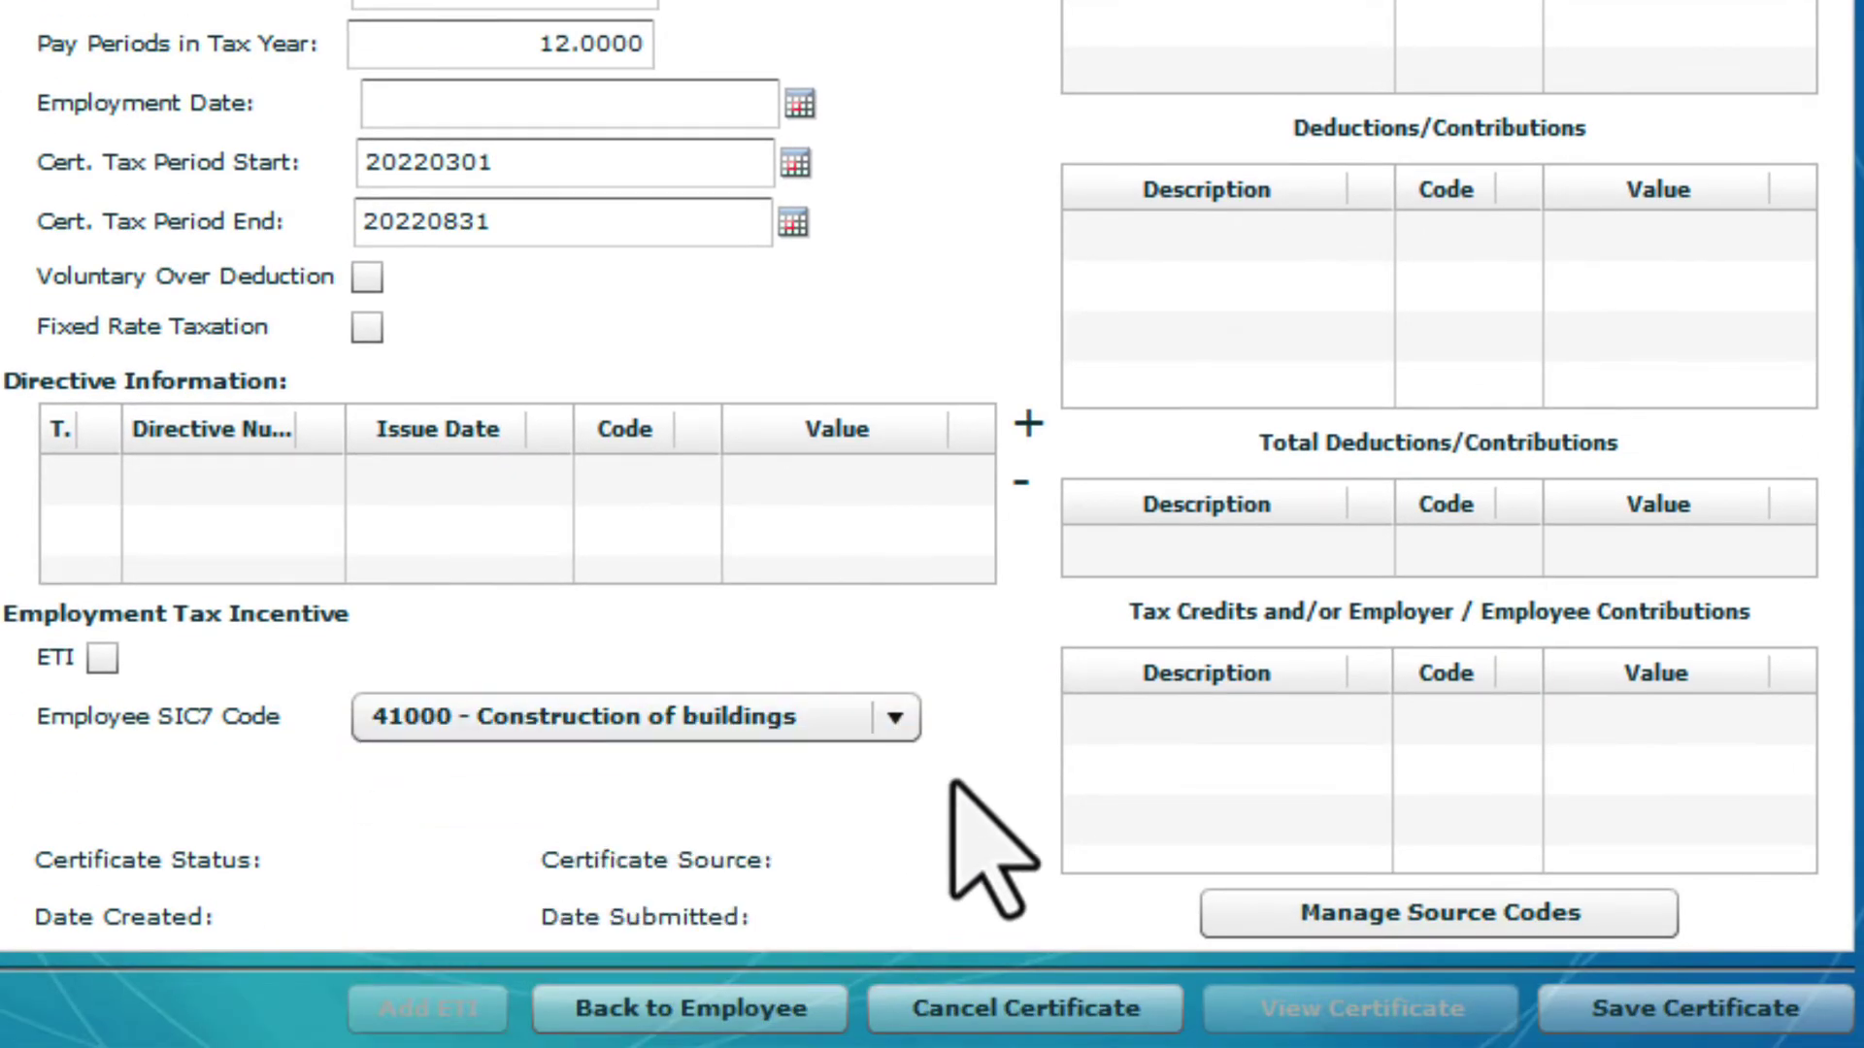
# In Manage Source Codes, add source code 3601 income of 48323
pyautogui.click(1243, 915)
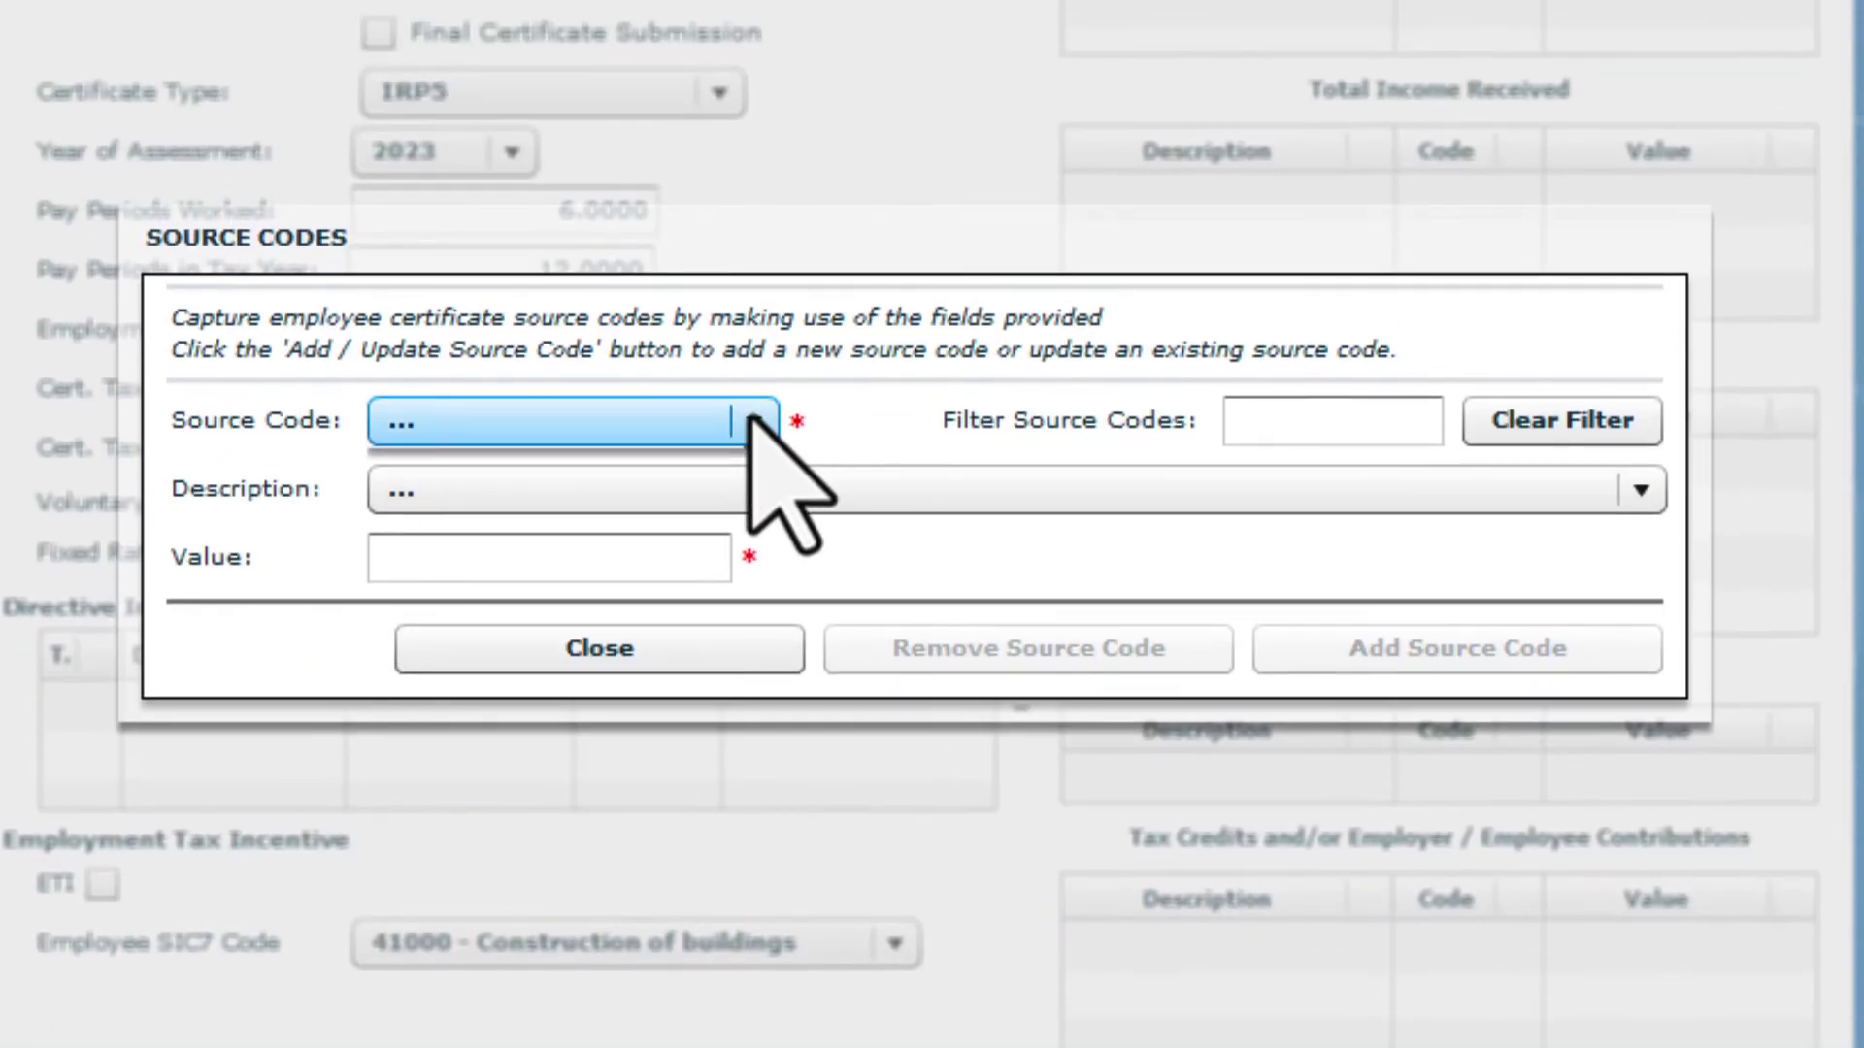
pyautogui.click(753, 197)
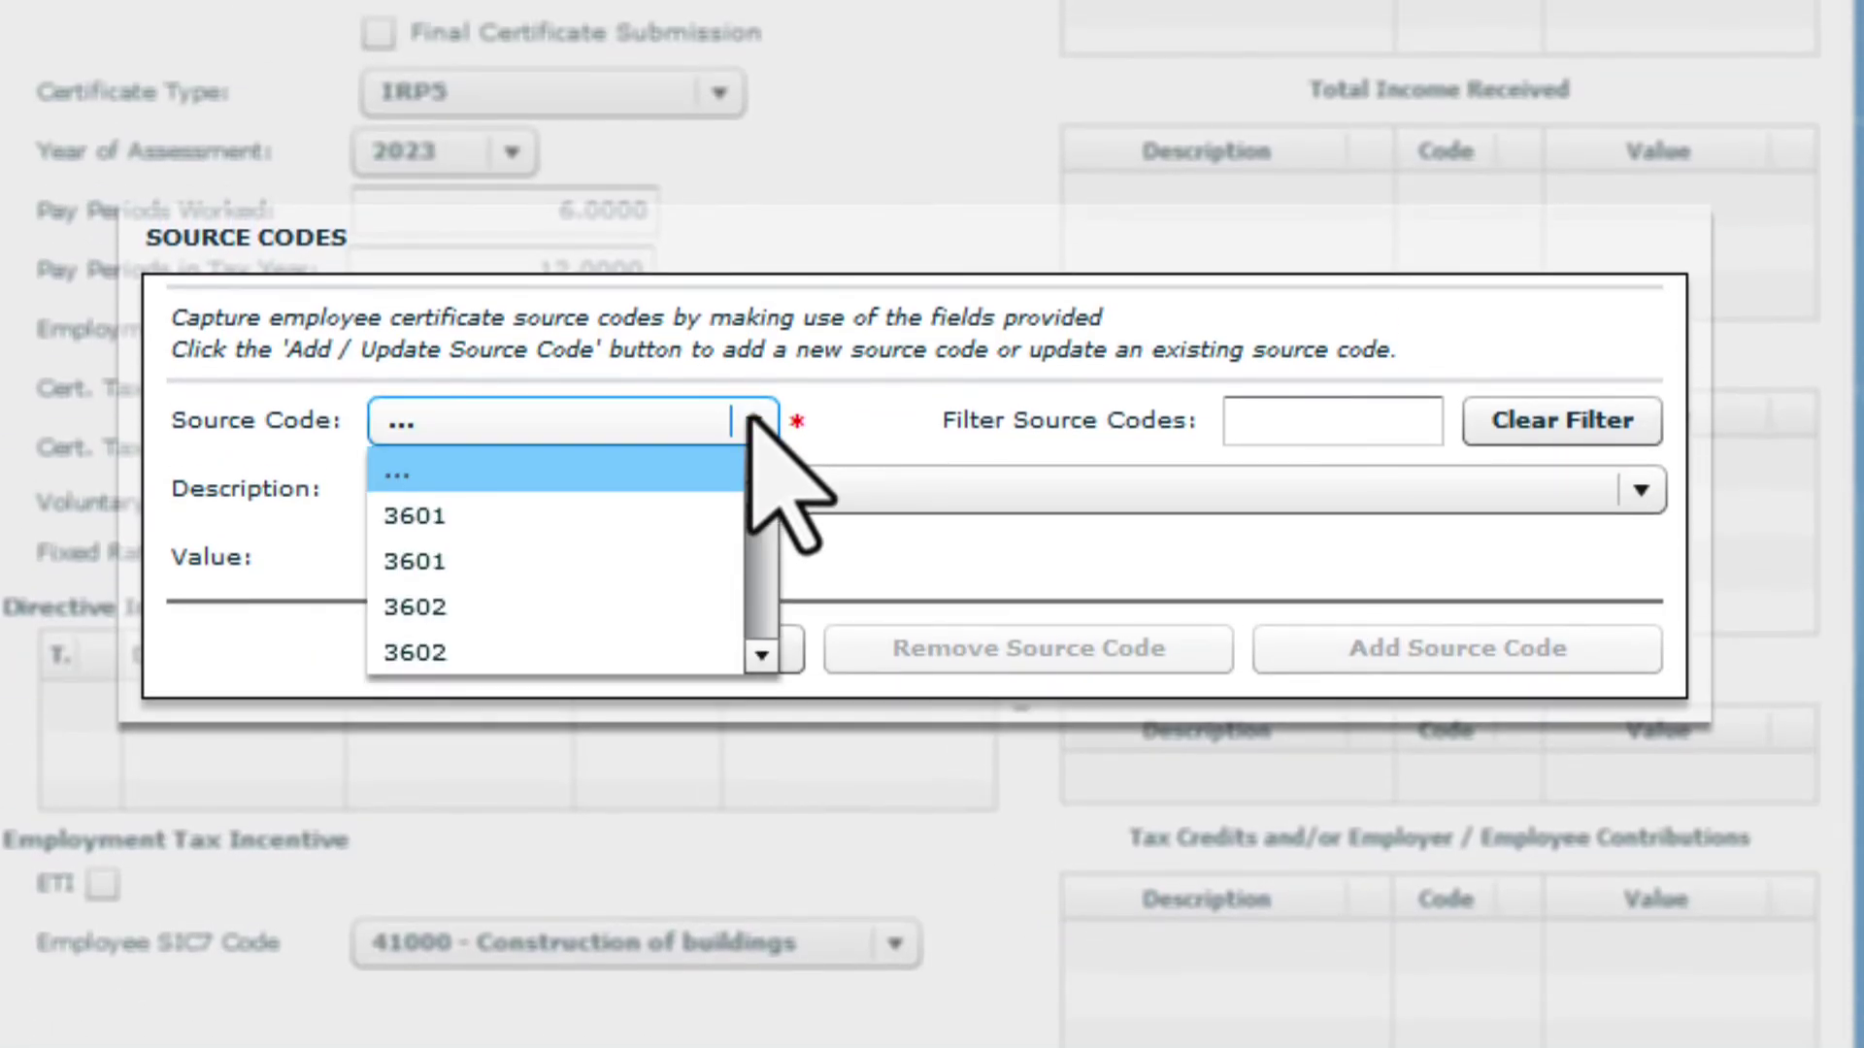
pyautogui.click(664, 522)
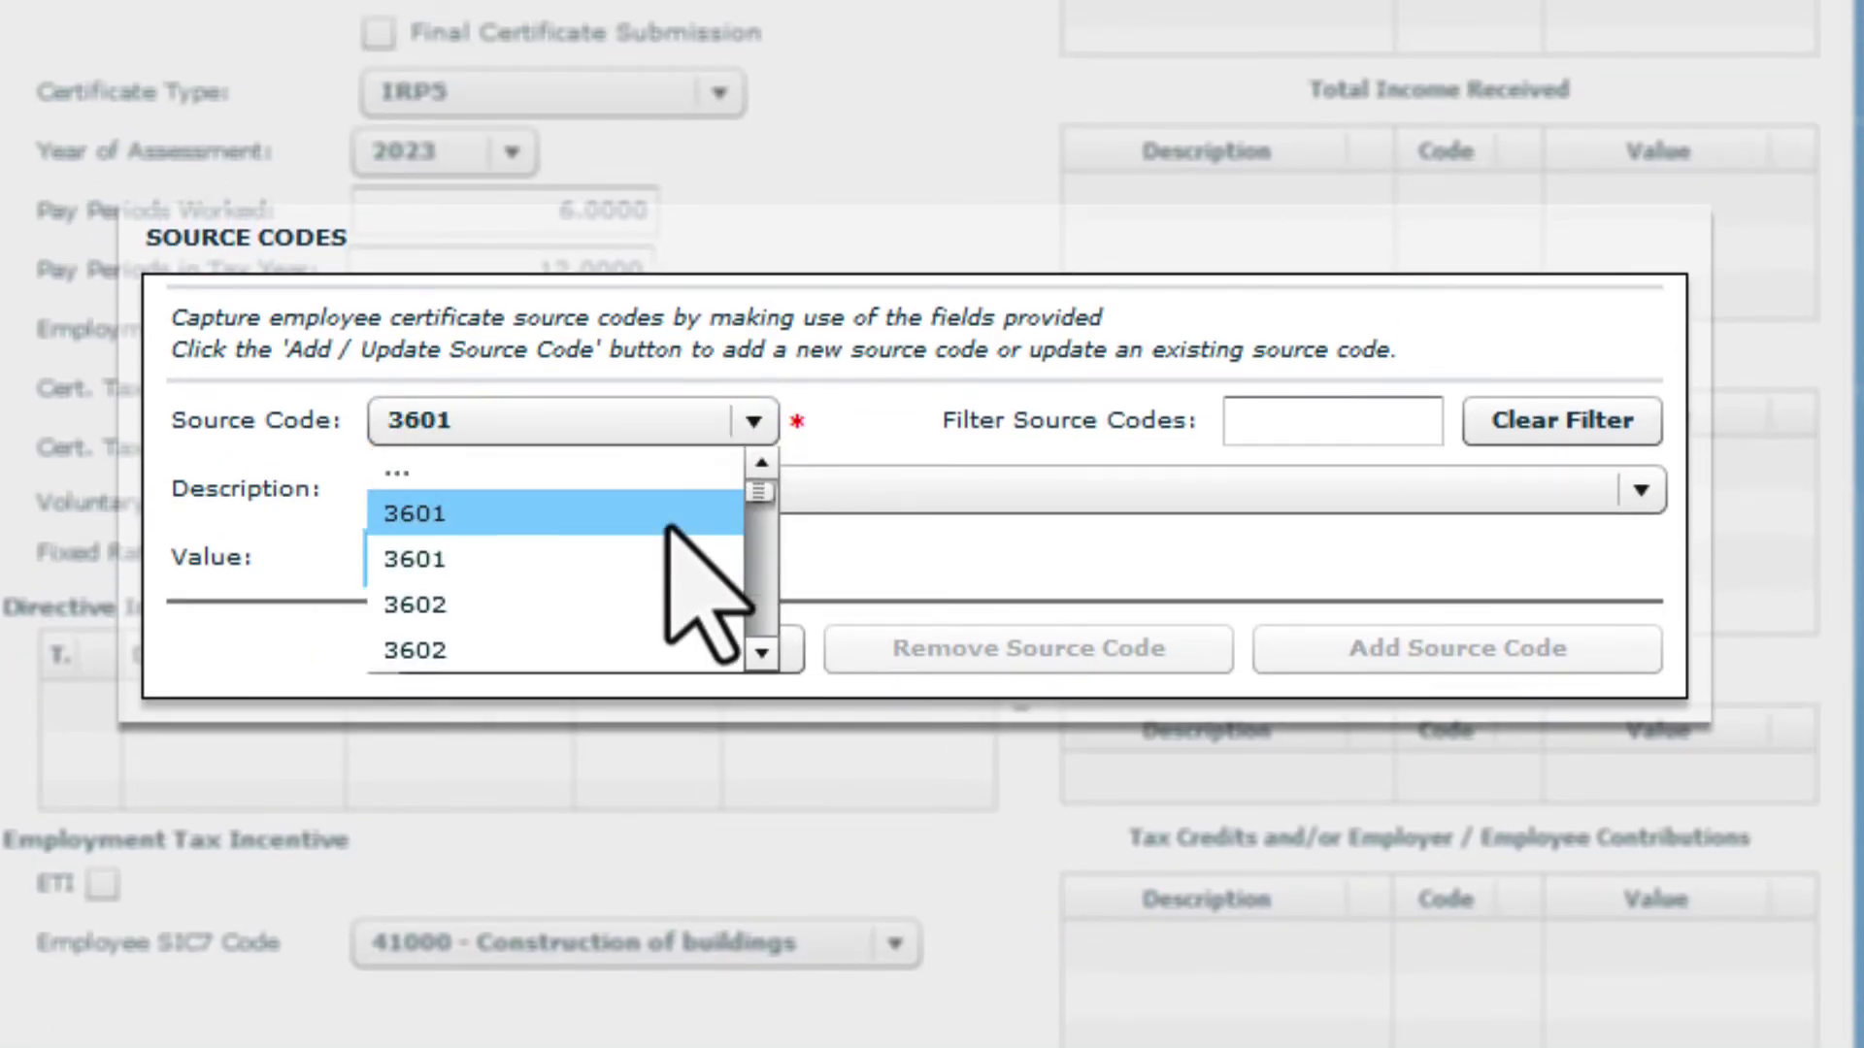
pyautogui.write('48323')
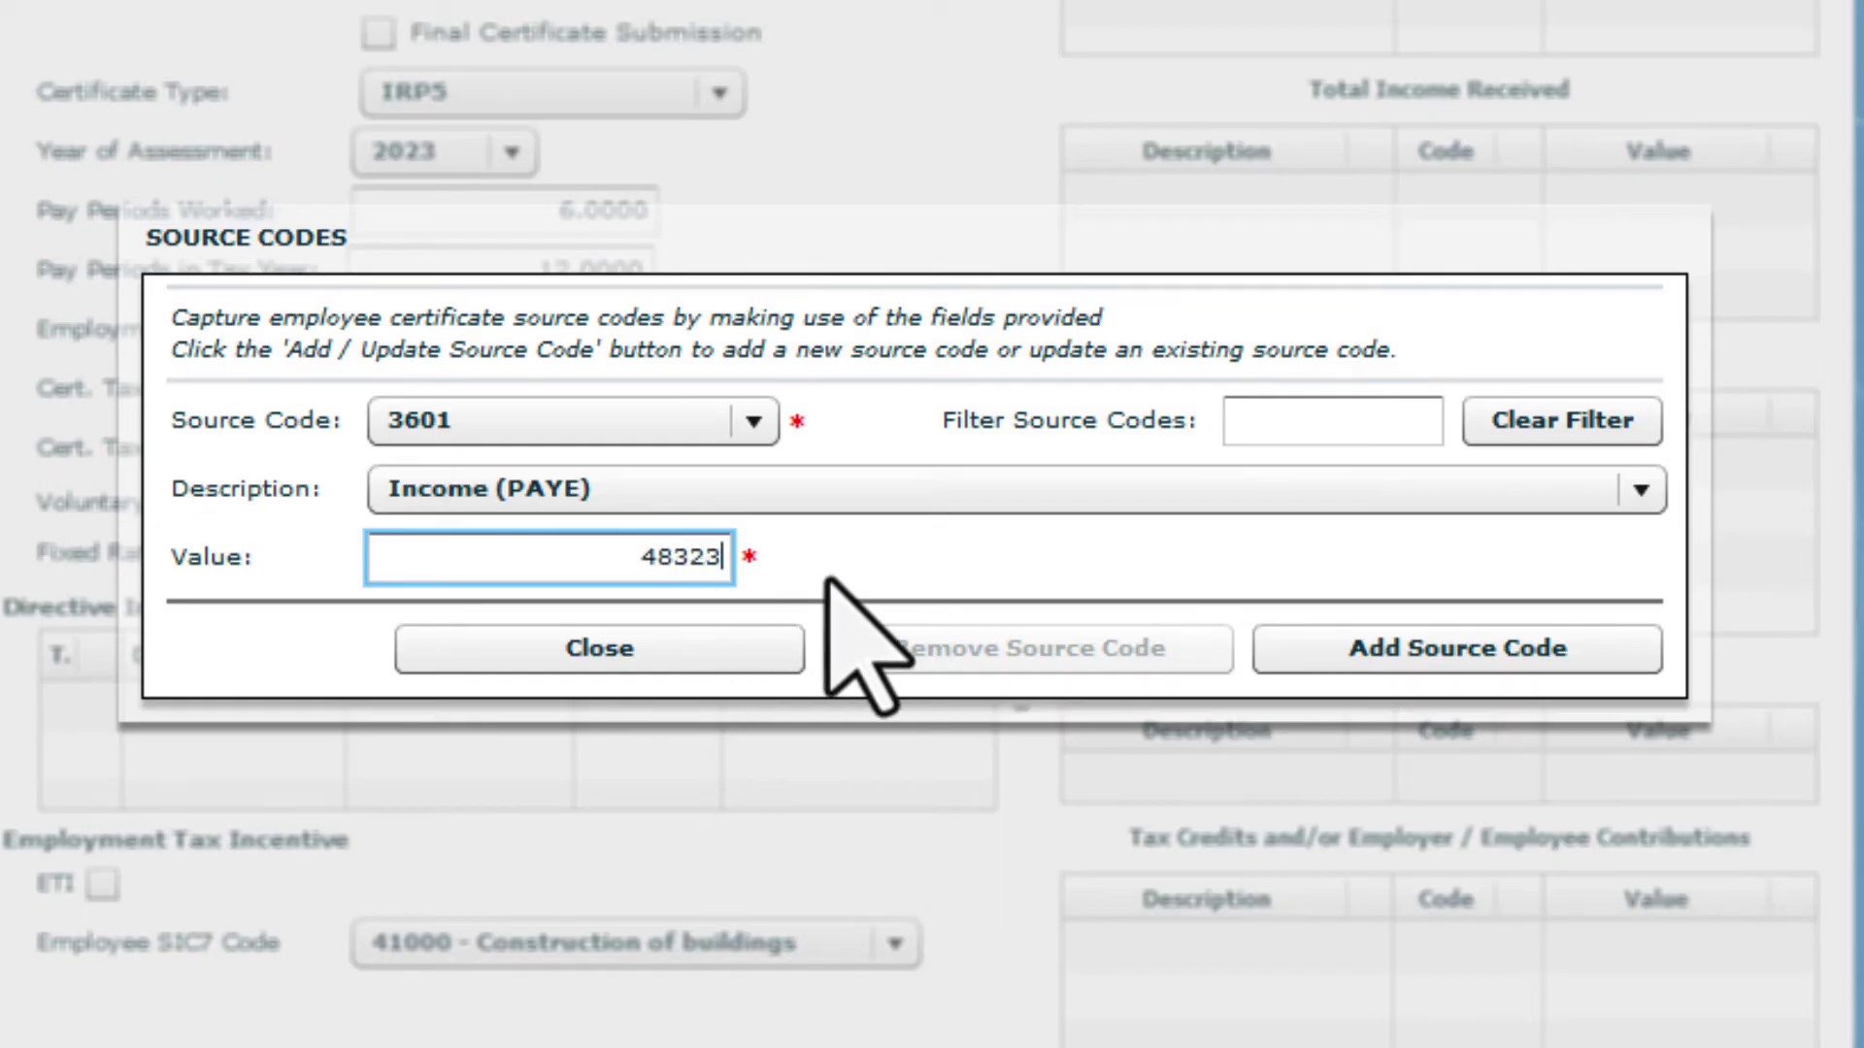
pyautogui.click(1367, 647)
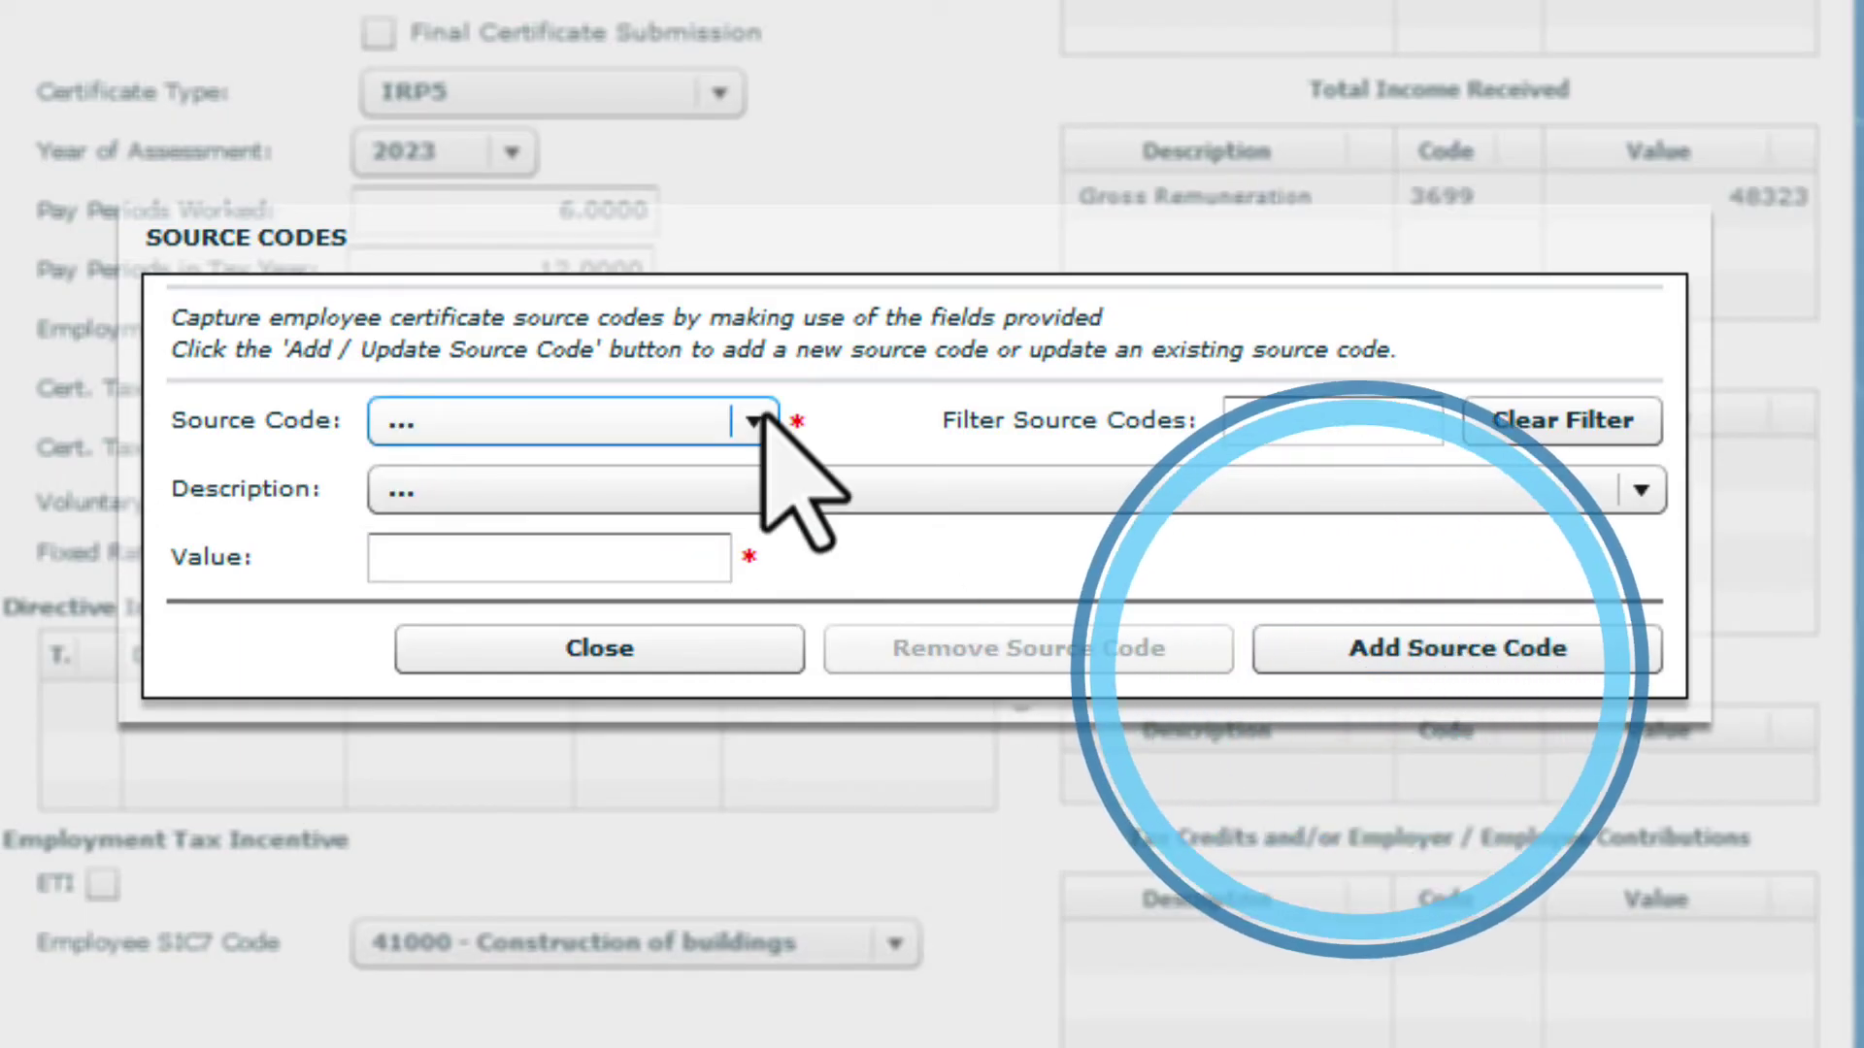
# Add source code 4102 PAYE of 1092.00
pyautogui.click(763, 415)
pyautogui.press('4')
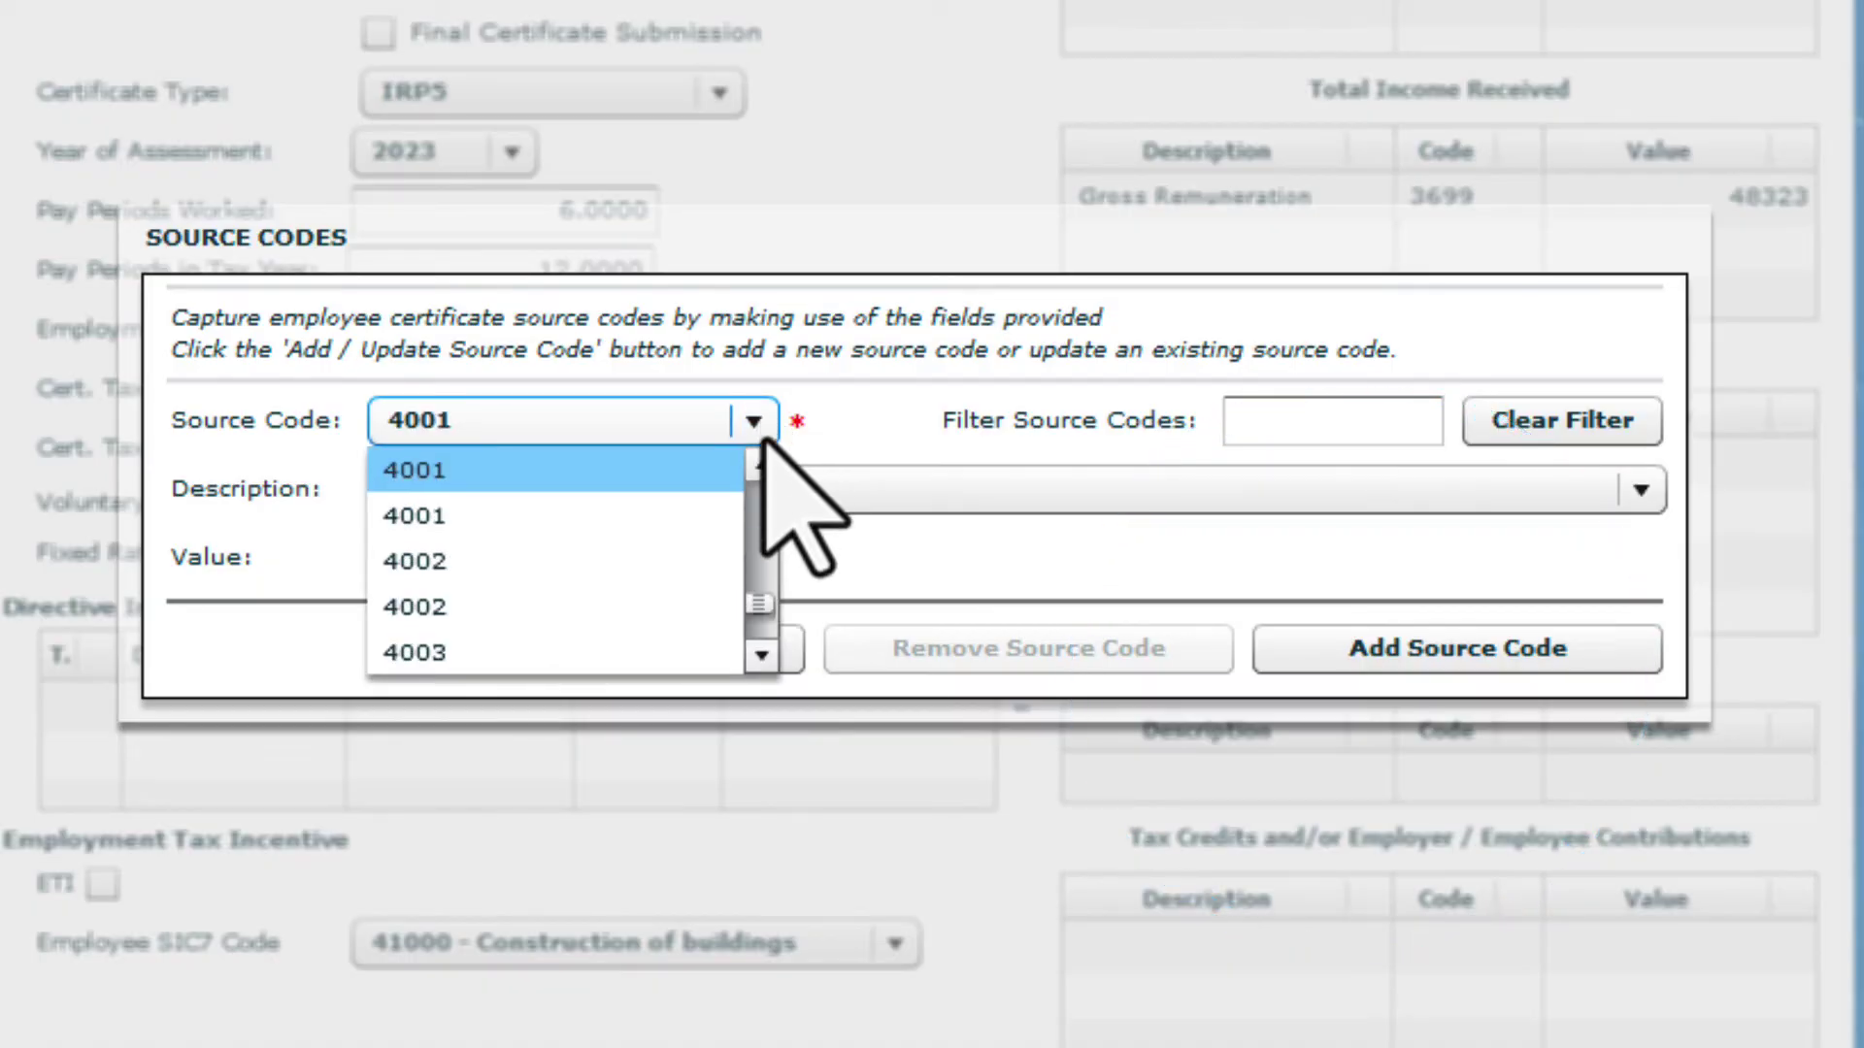
pyautogui.click(761, 655)
pyautogui.click(761, 655)
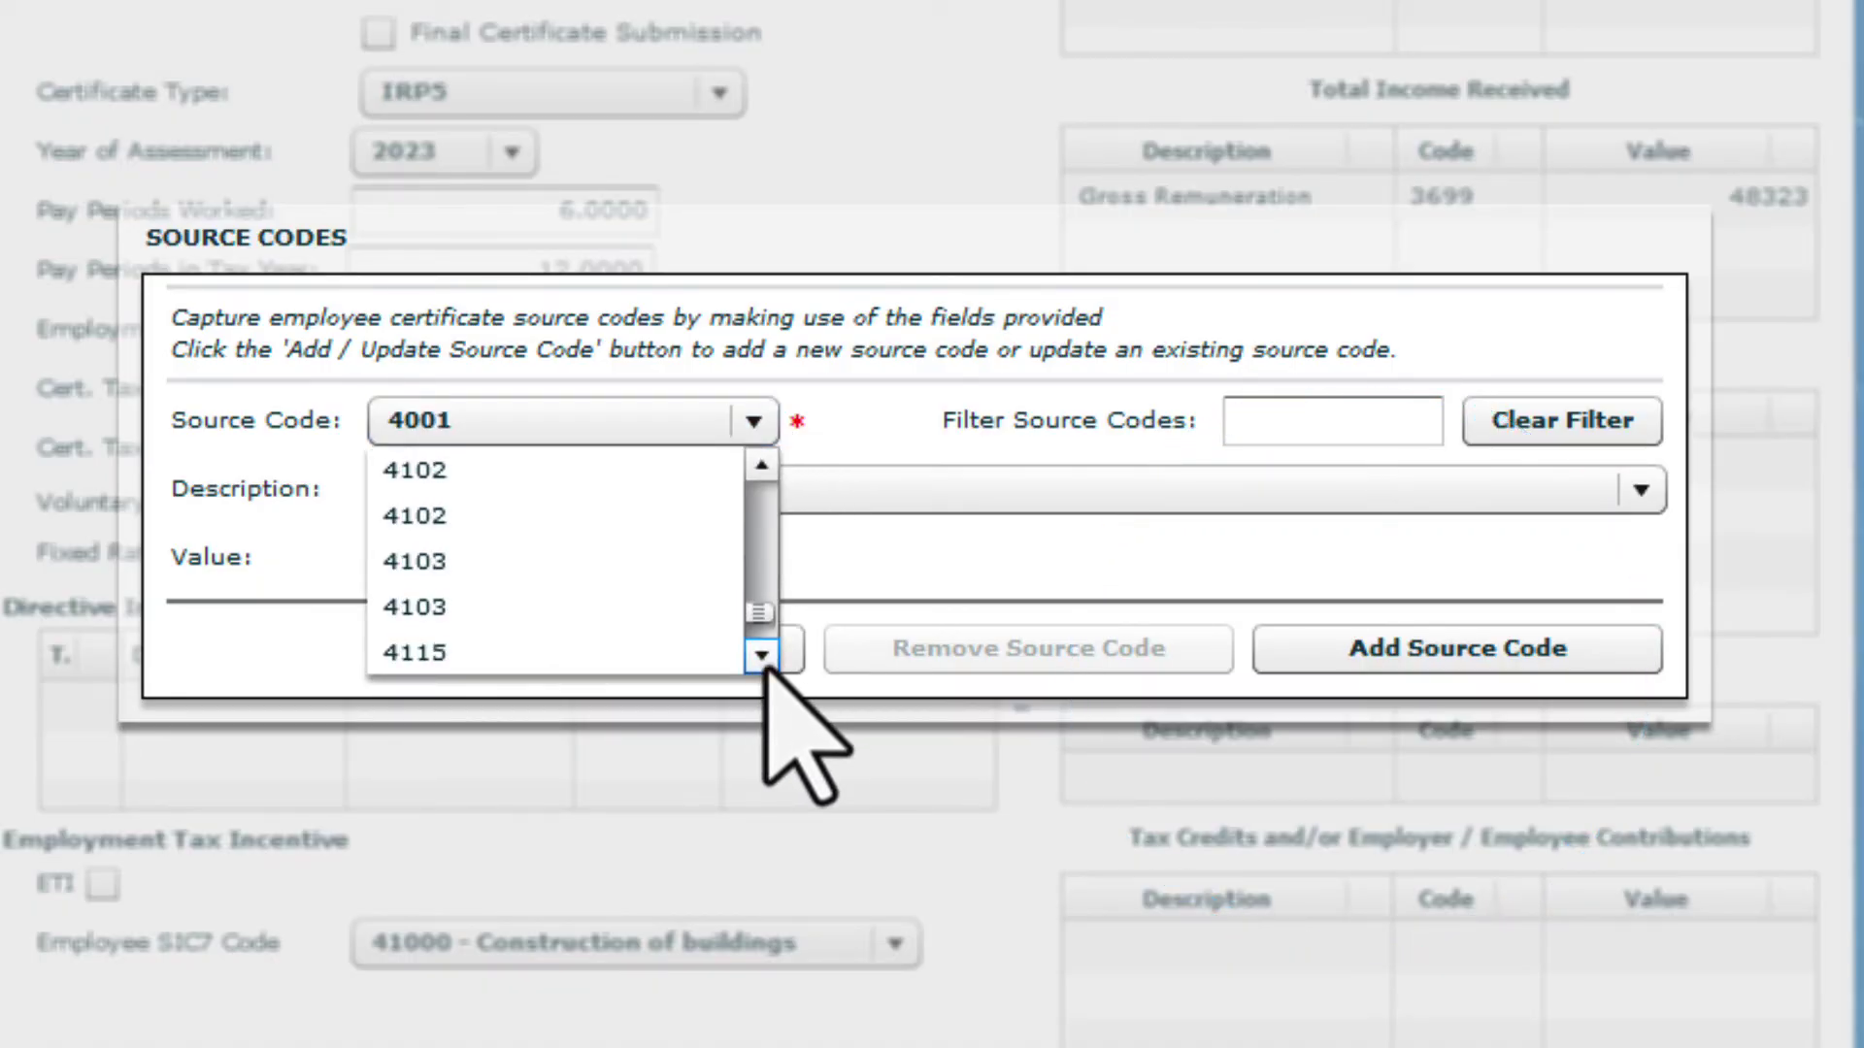
pyautogui.click(761, 467)
pyautogui.click(619, 559)
pyautogui.write('10')
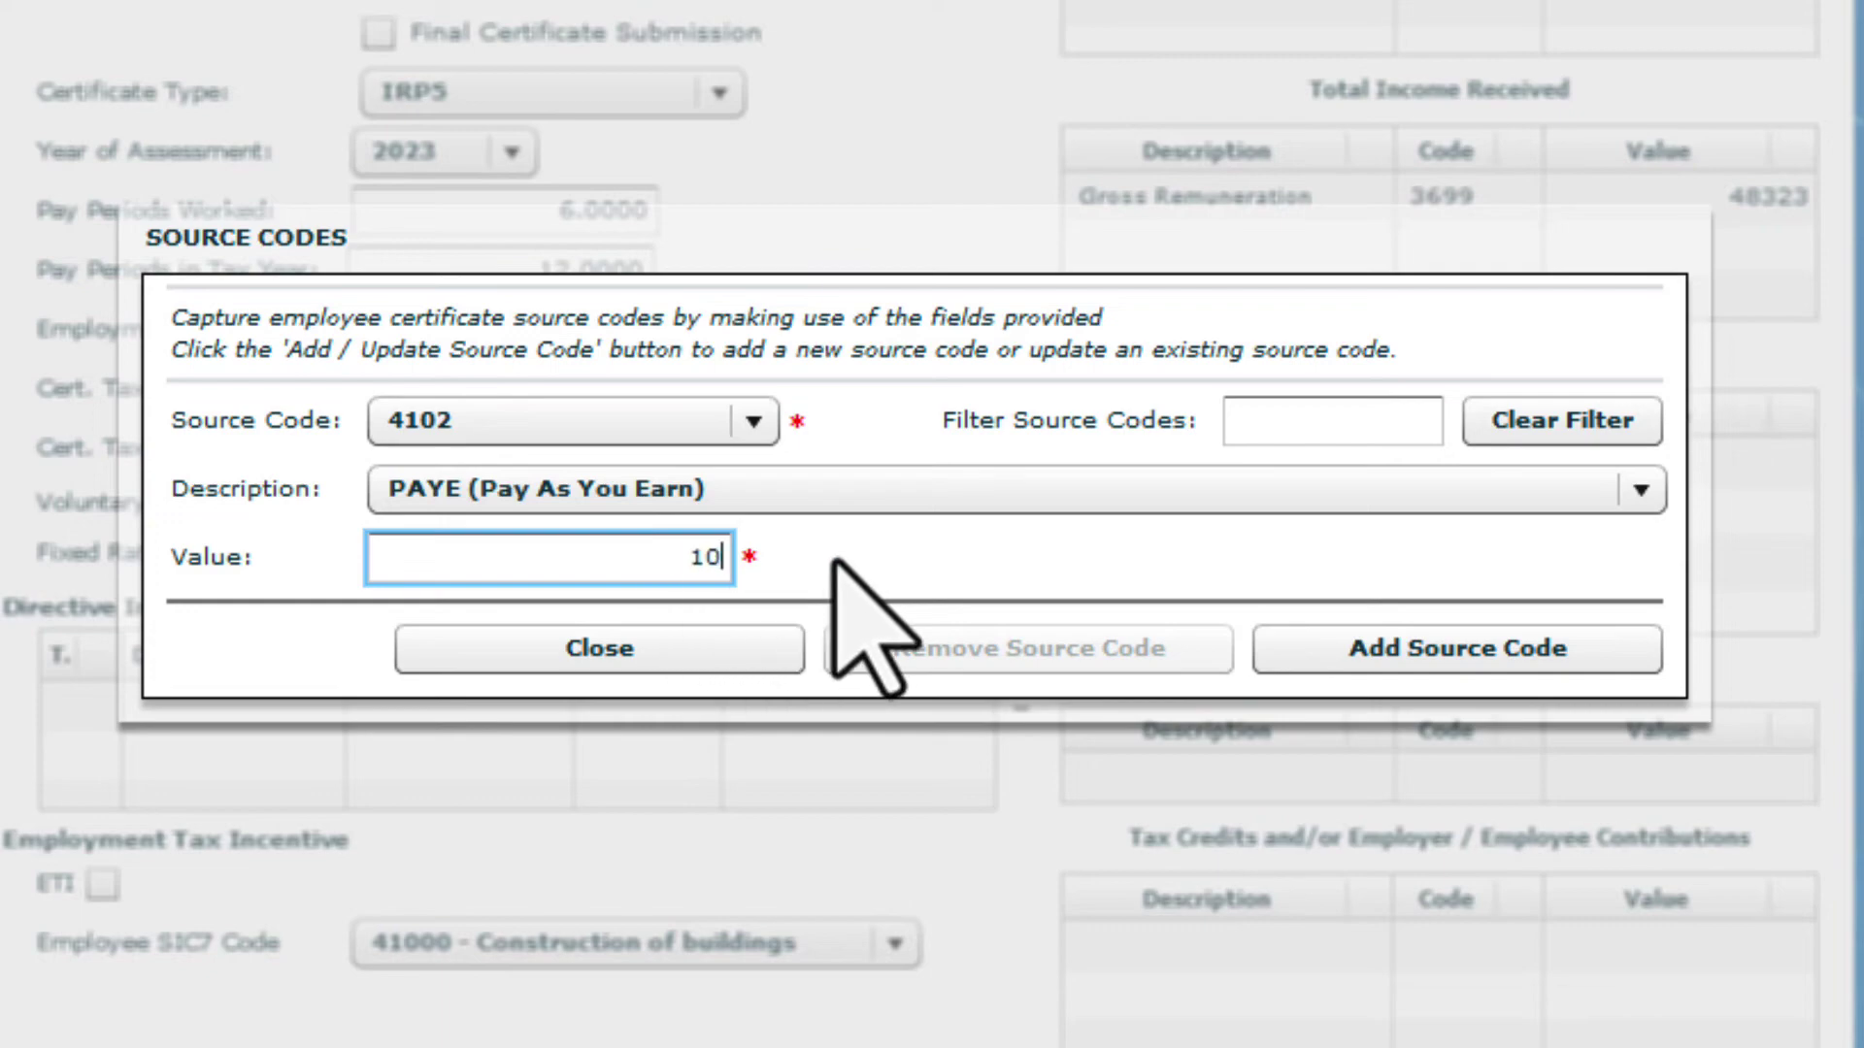
pyautogui.write('92.00')
pyautogui.click(1306, 648)
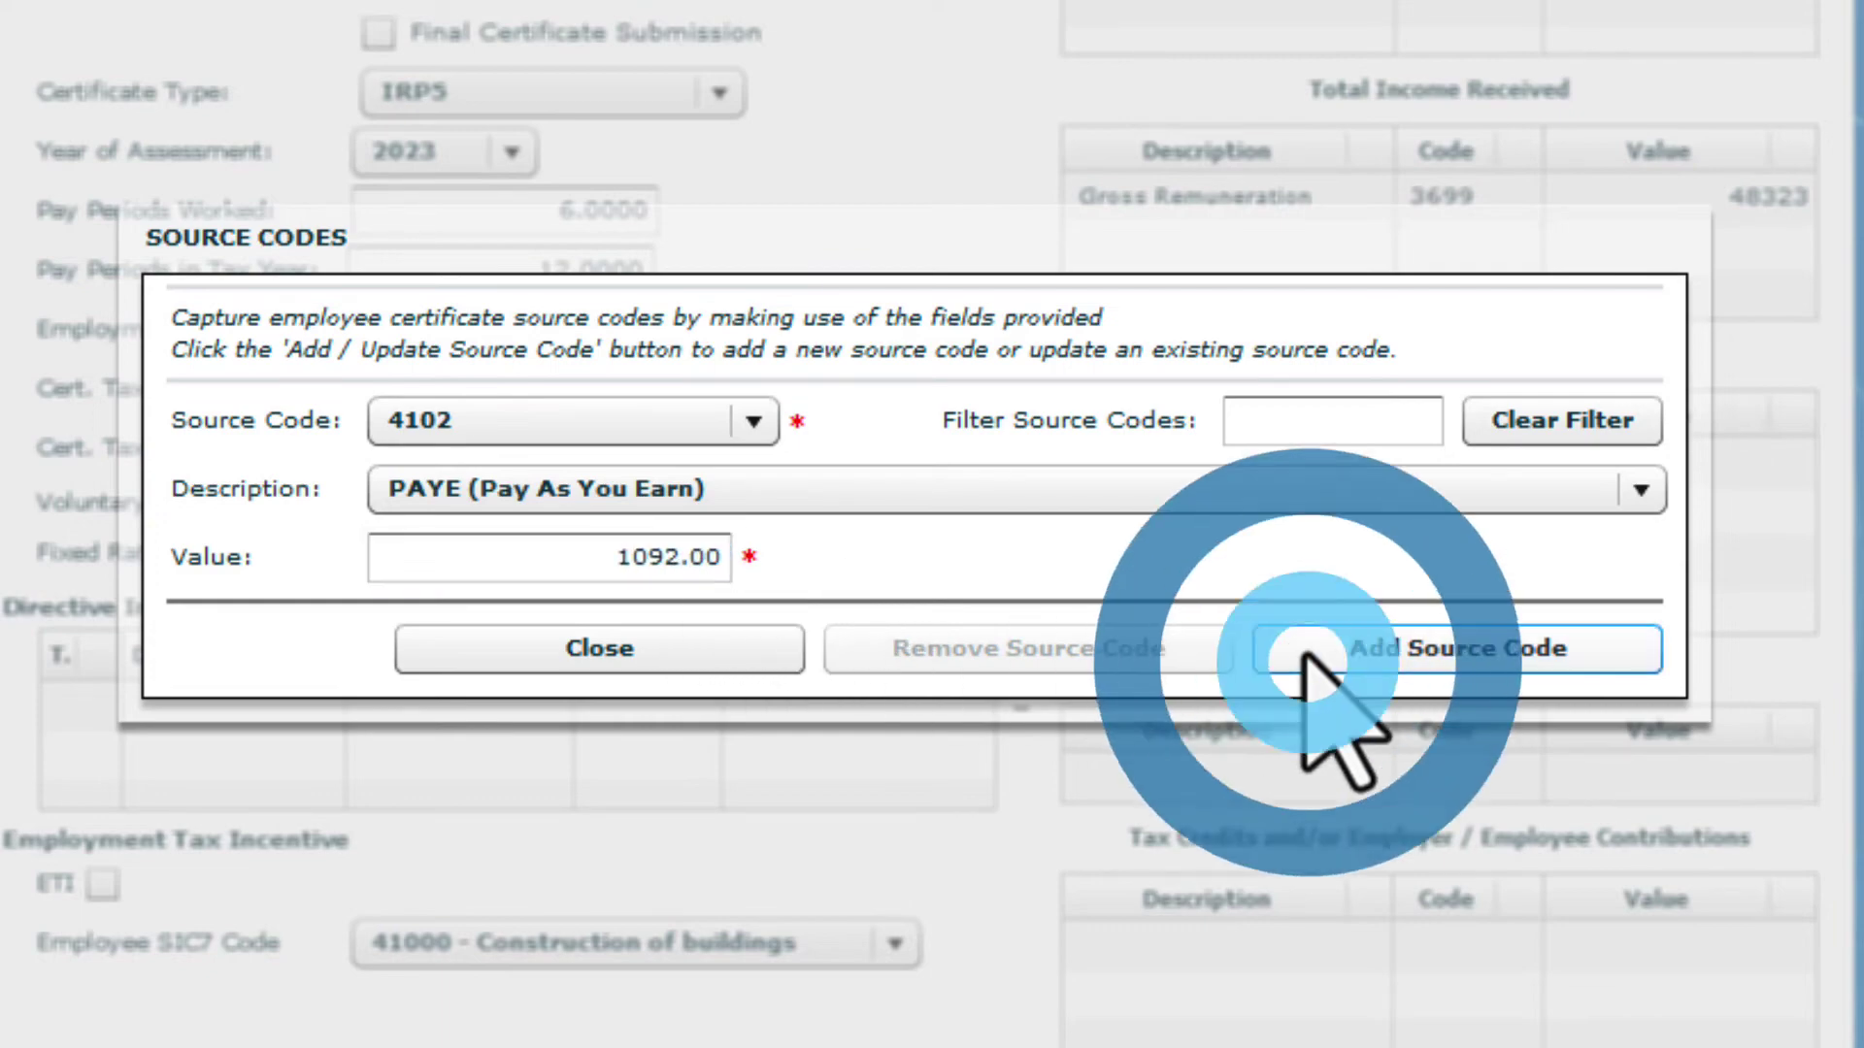
# Add source code 4141 UIF contribution of 966.46
pyautogui.click(756, 421)
pyautogui.press('4')
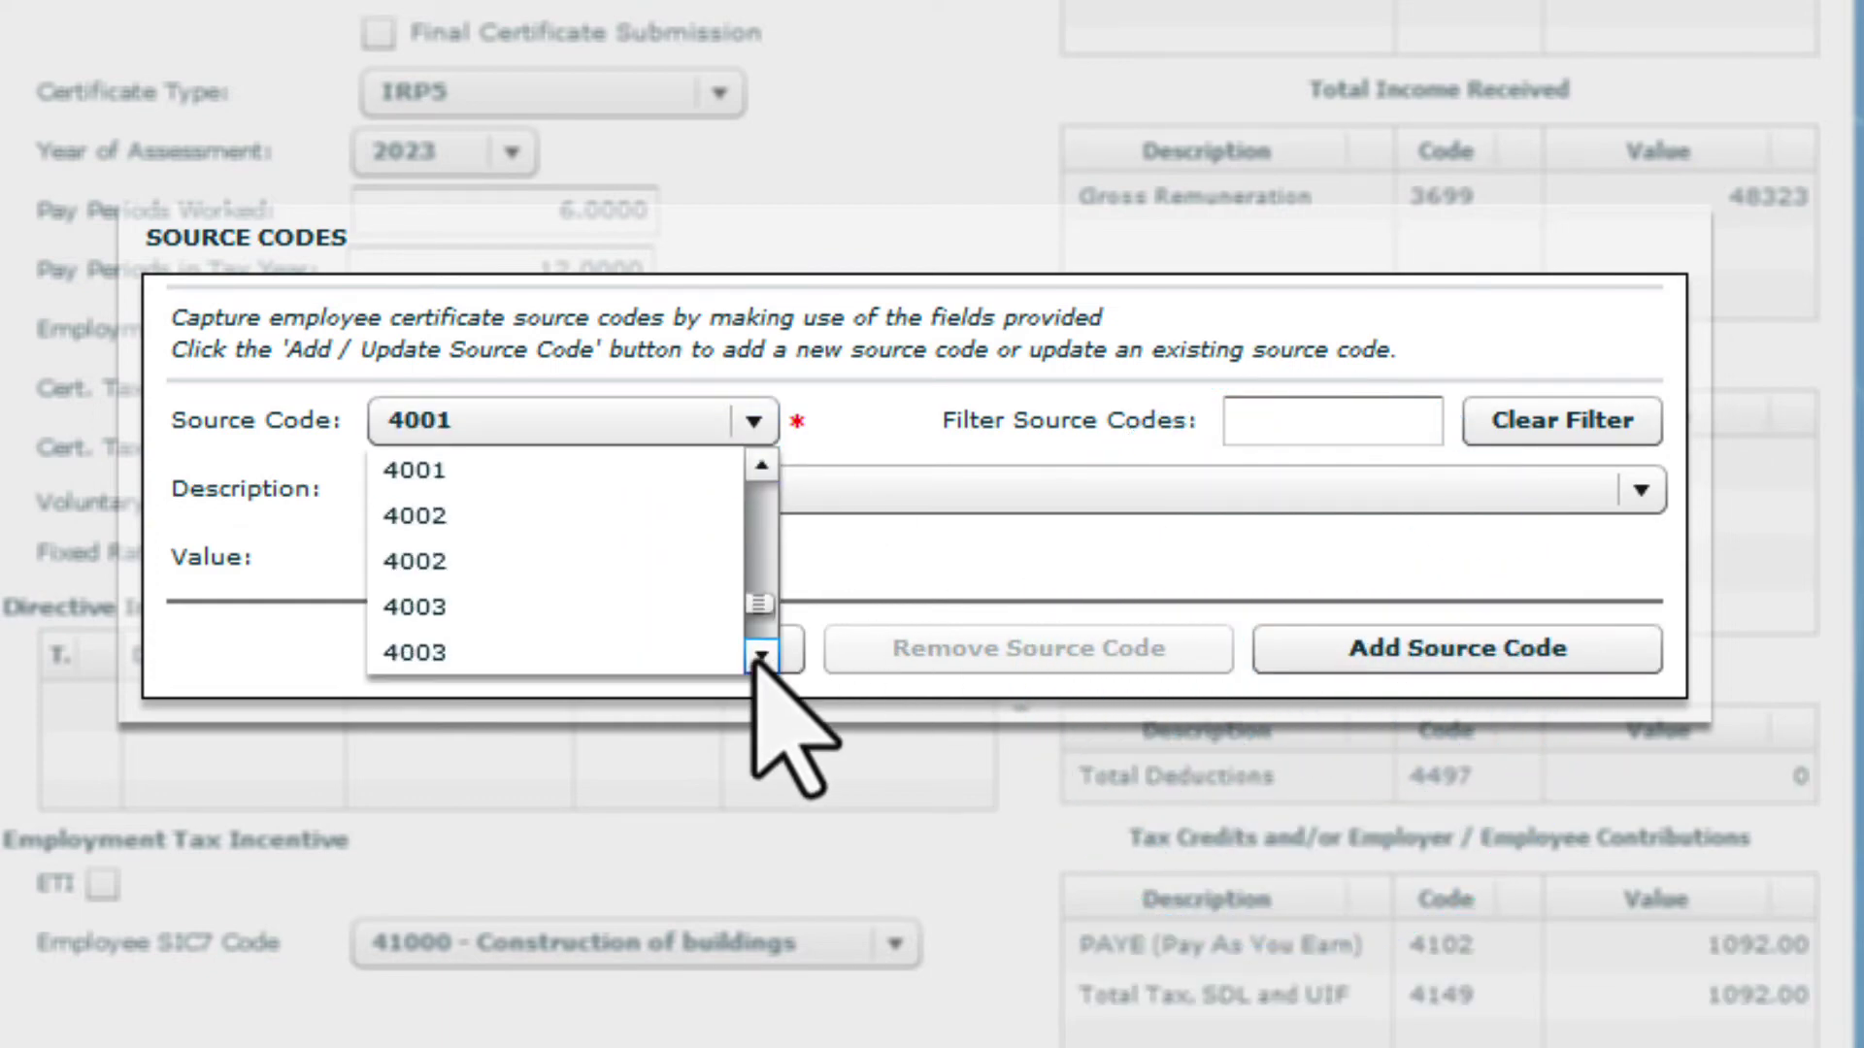
pyautogui.click(571, 561)
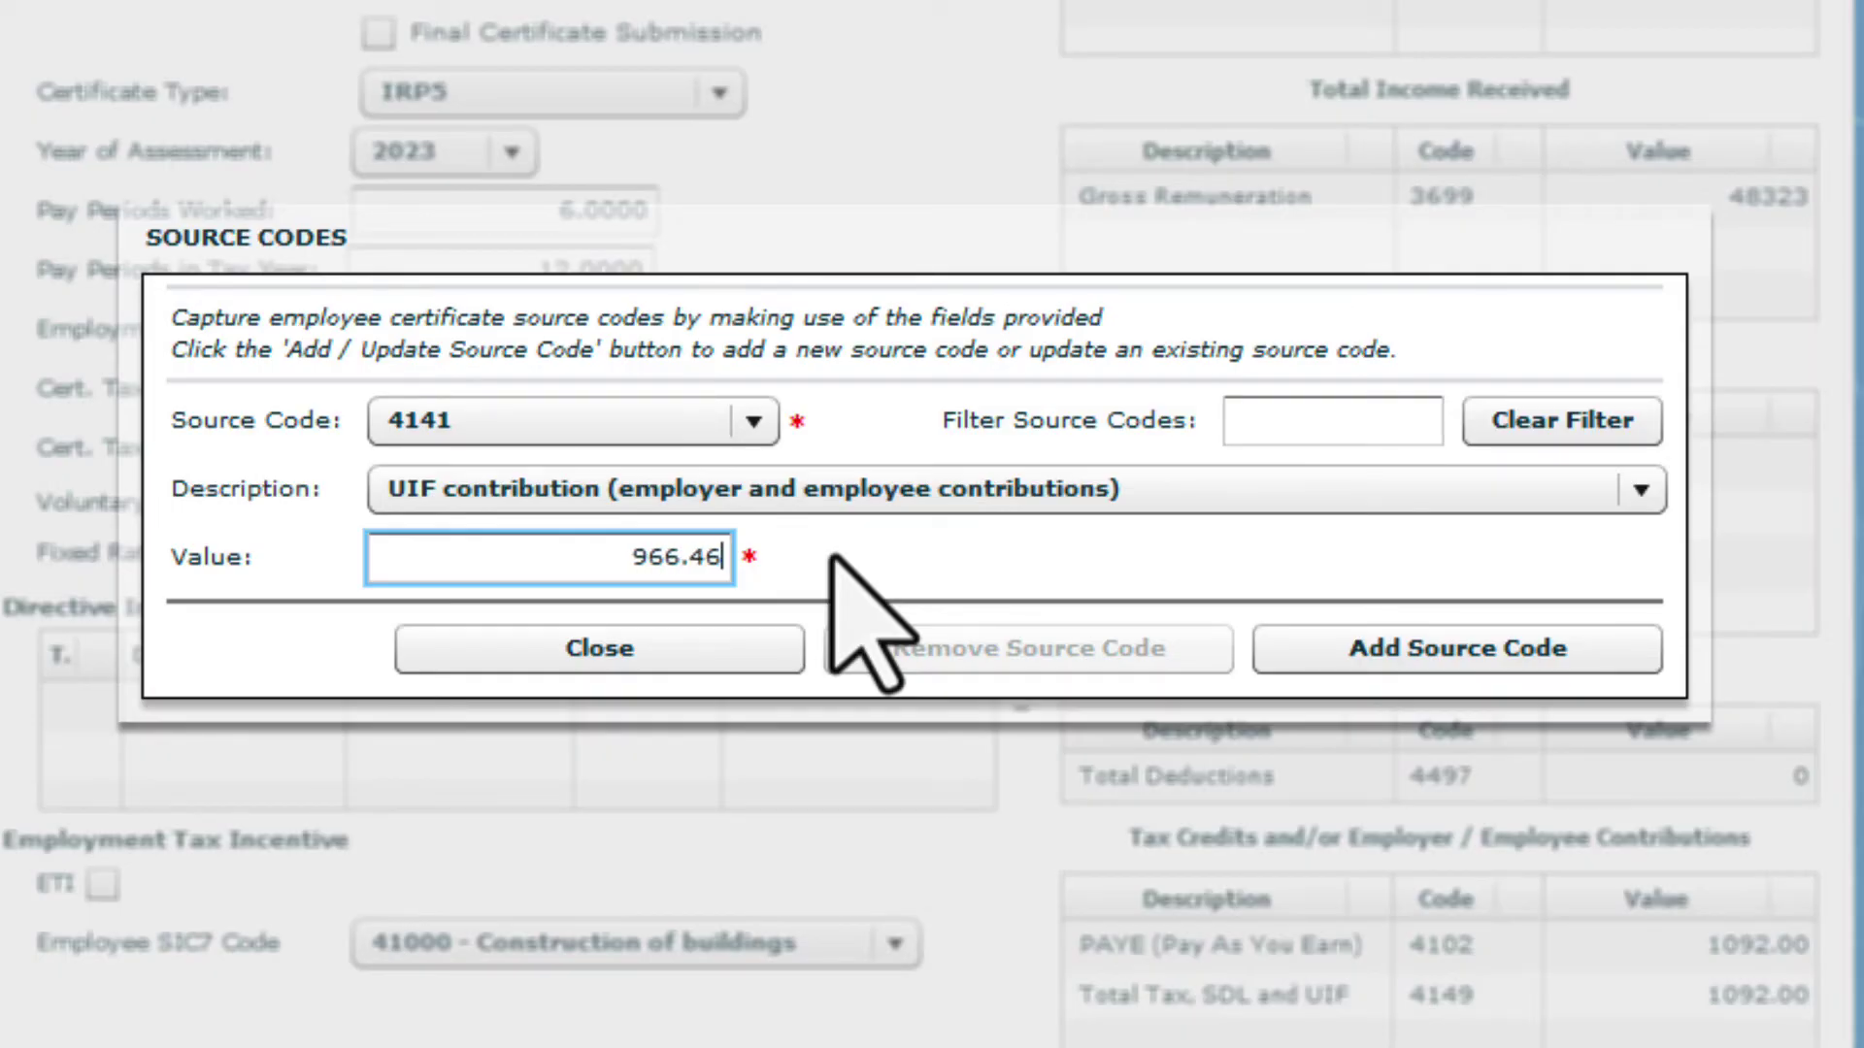
pyautogui.click(1373, 656)
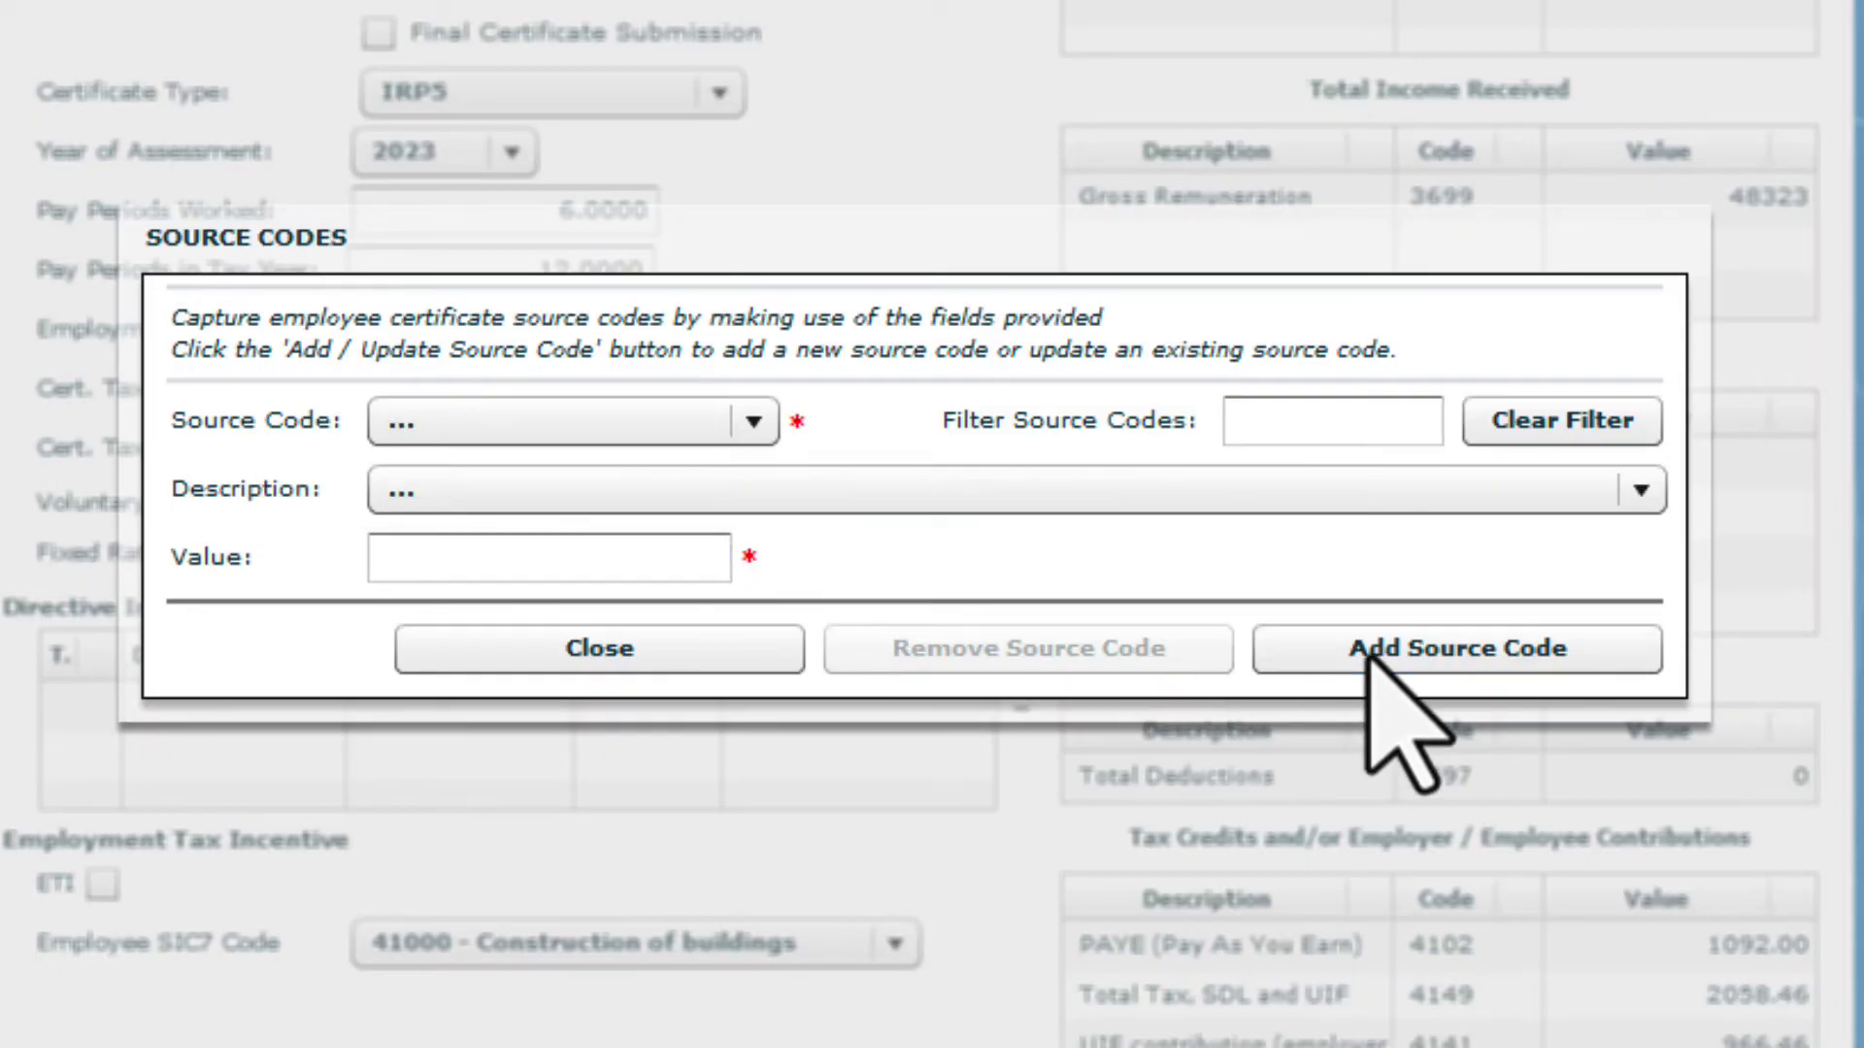
# Add source code 4142 SDL contribution of 483.23
pyautogui.click(753, 422)
pyautogui.click(768, 660)
pyautogui.click(767, 661)
pyautogui.click(767, 660)
pyautogui.press('4')
pyautogui.click(768, 662)
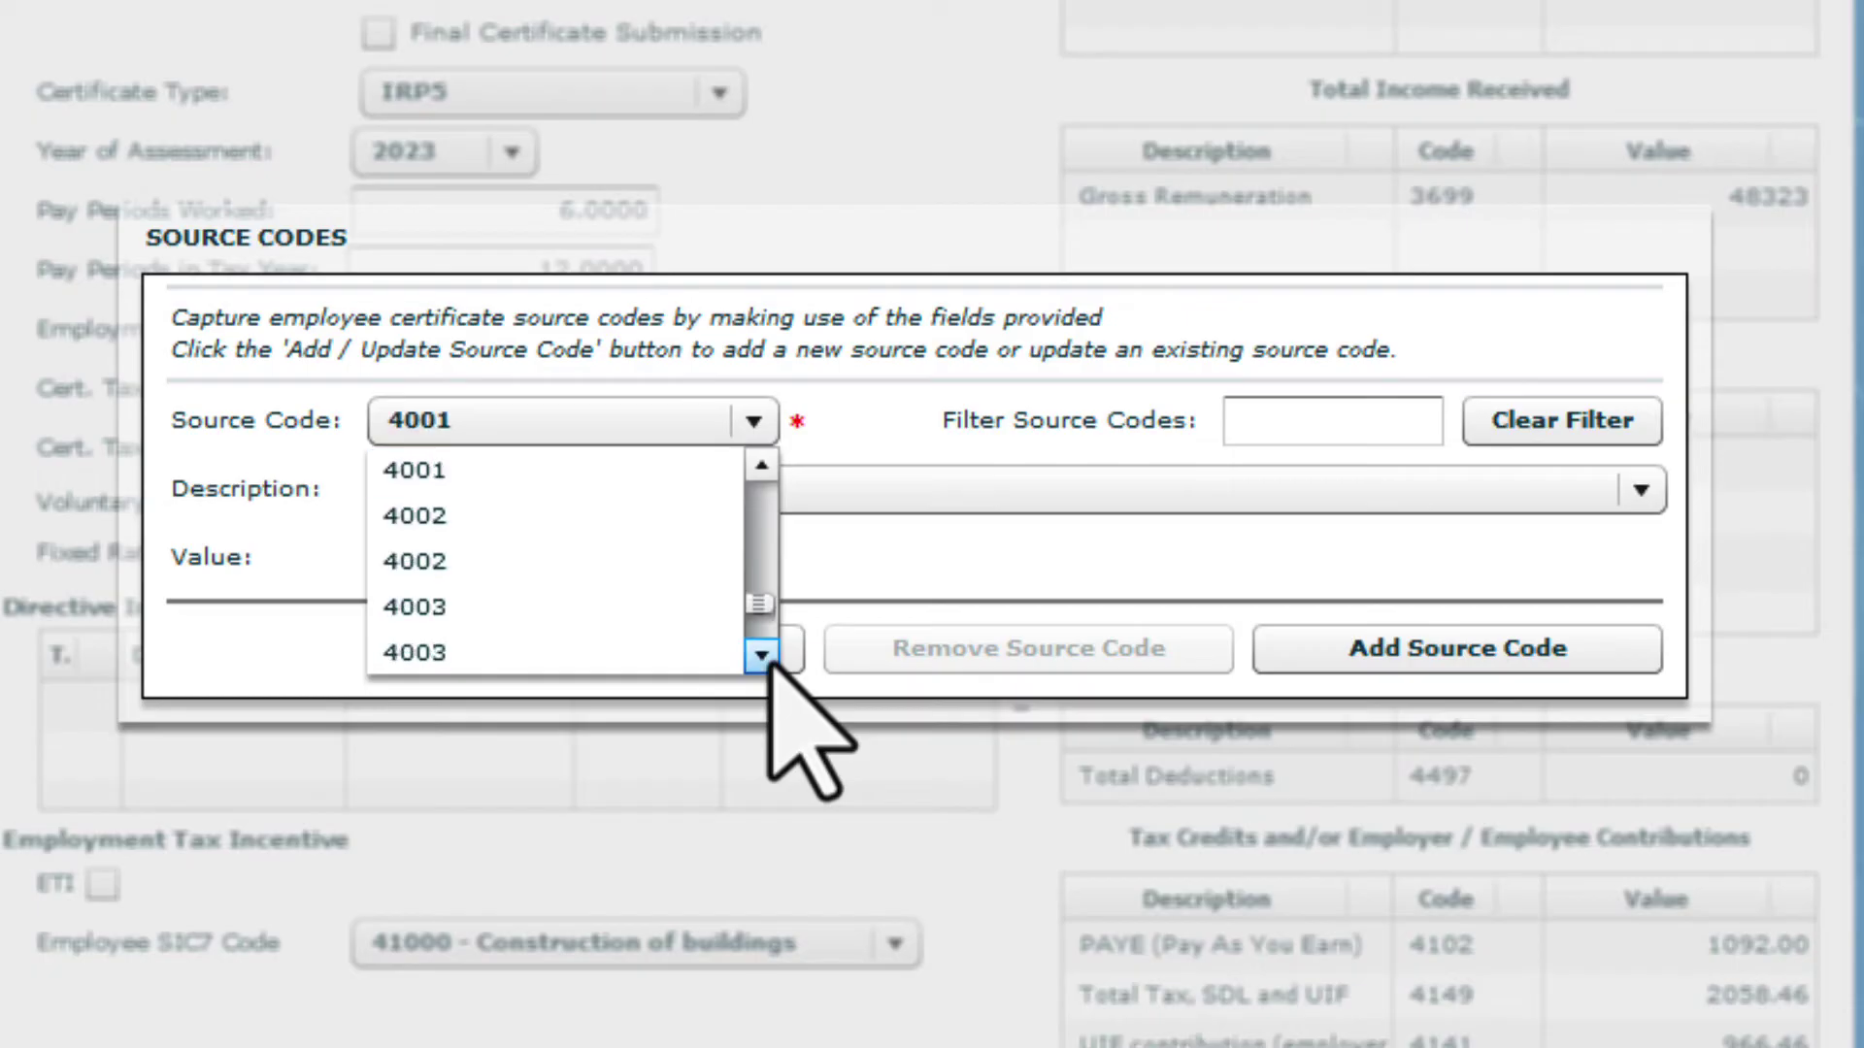
pyautogui.click(762, 656)
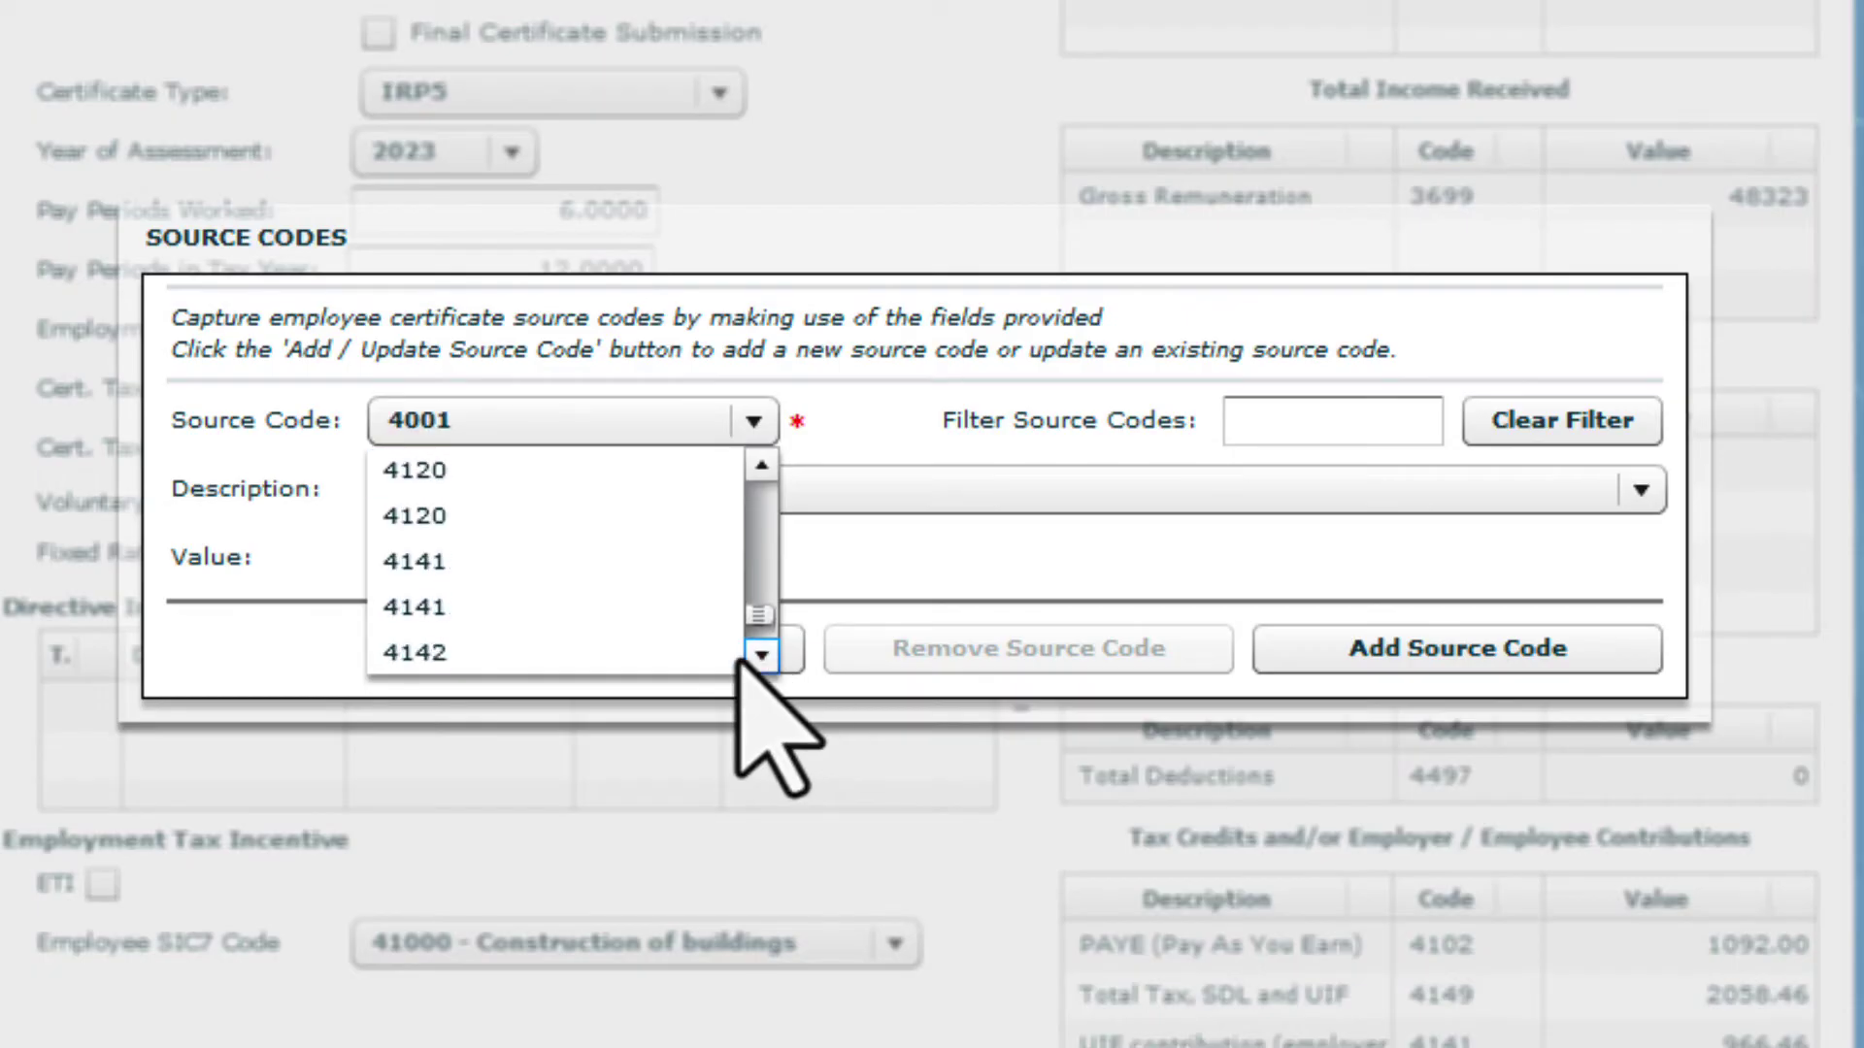
pyautogui.click(616, 644)
pyautogui.write('483.23')
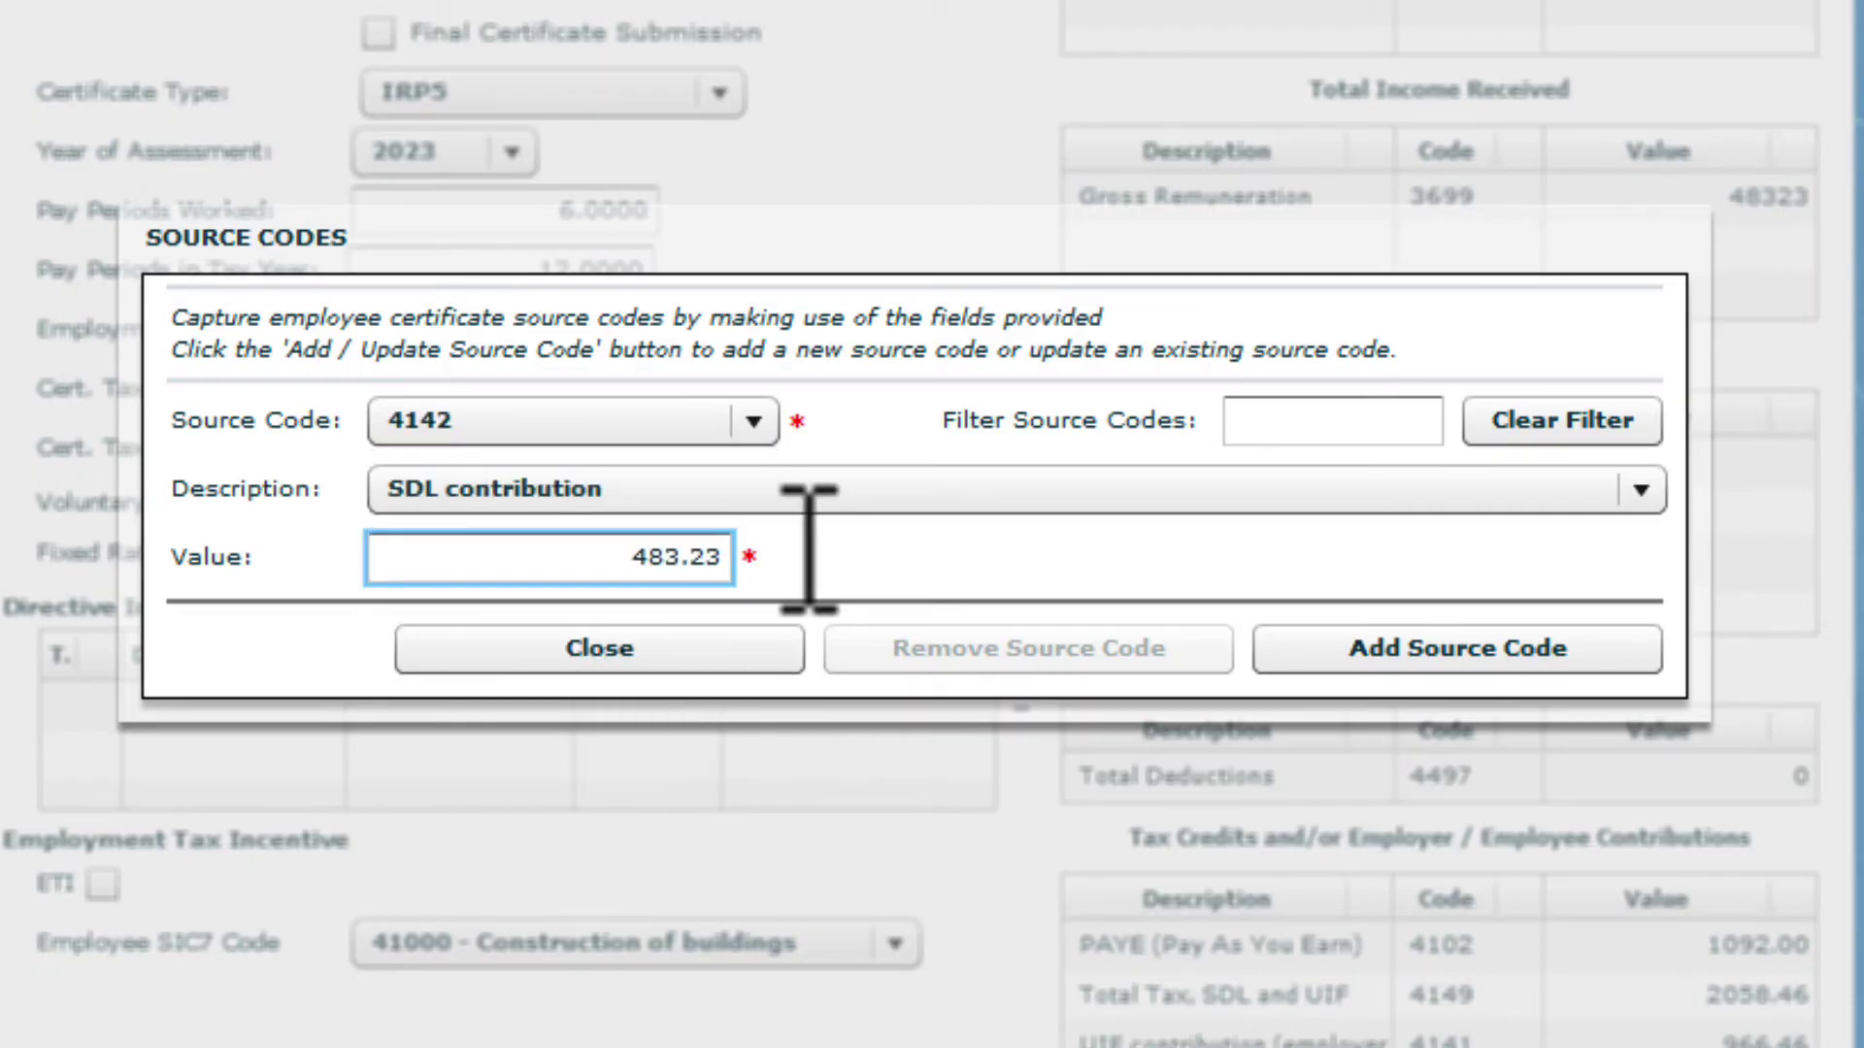
pyautogui.click(1300, 654)
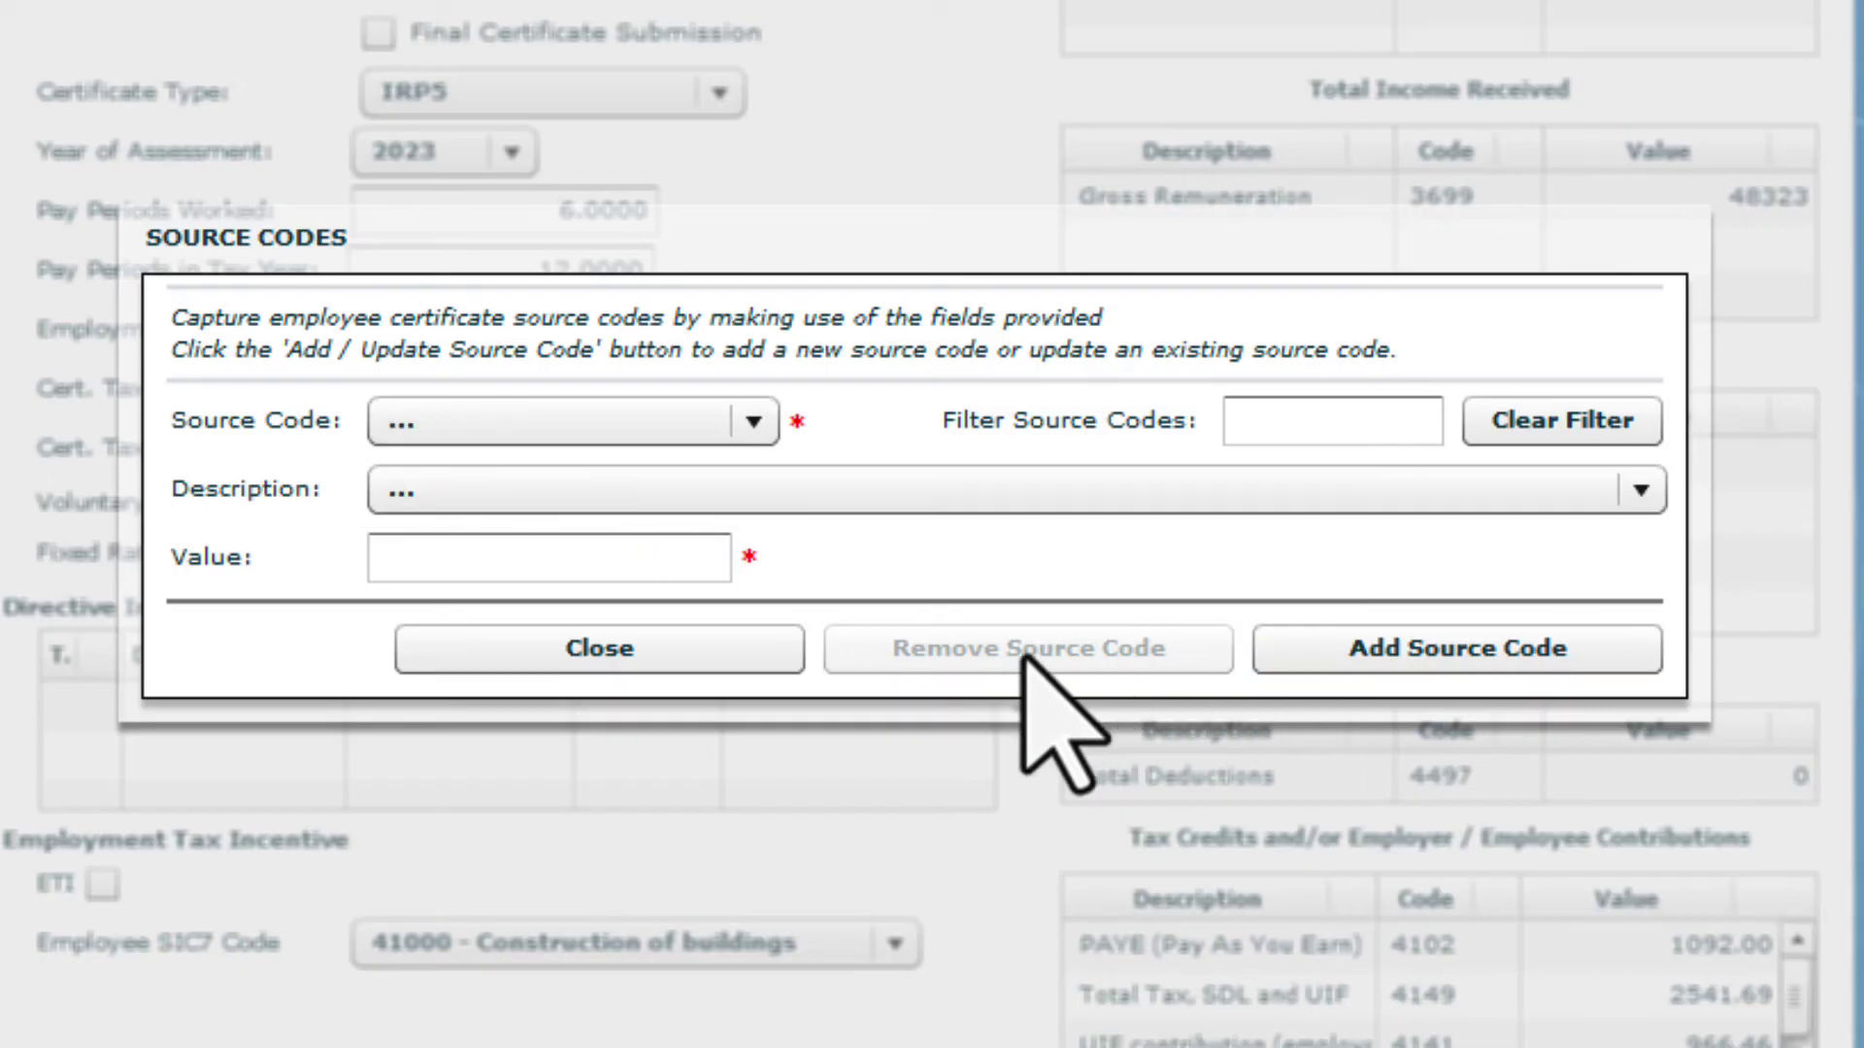
# Close source codes, save the IRP5 certificate for recon period 202208, and return to View/Edit
pyautogui.click(776, 660)
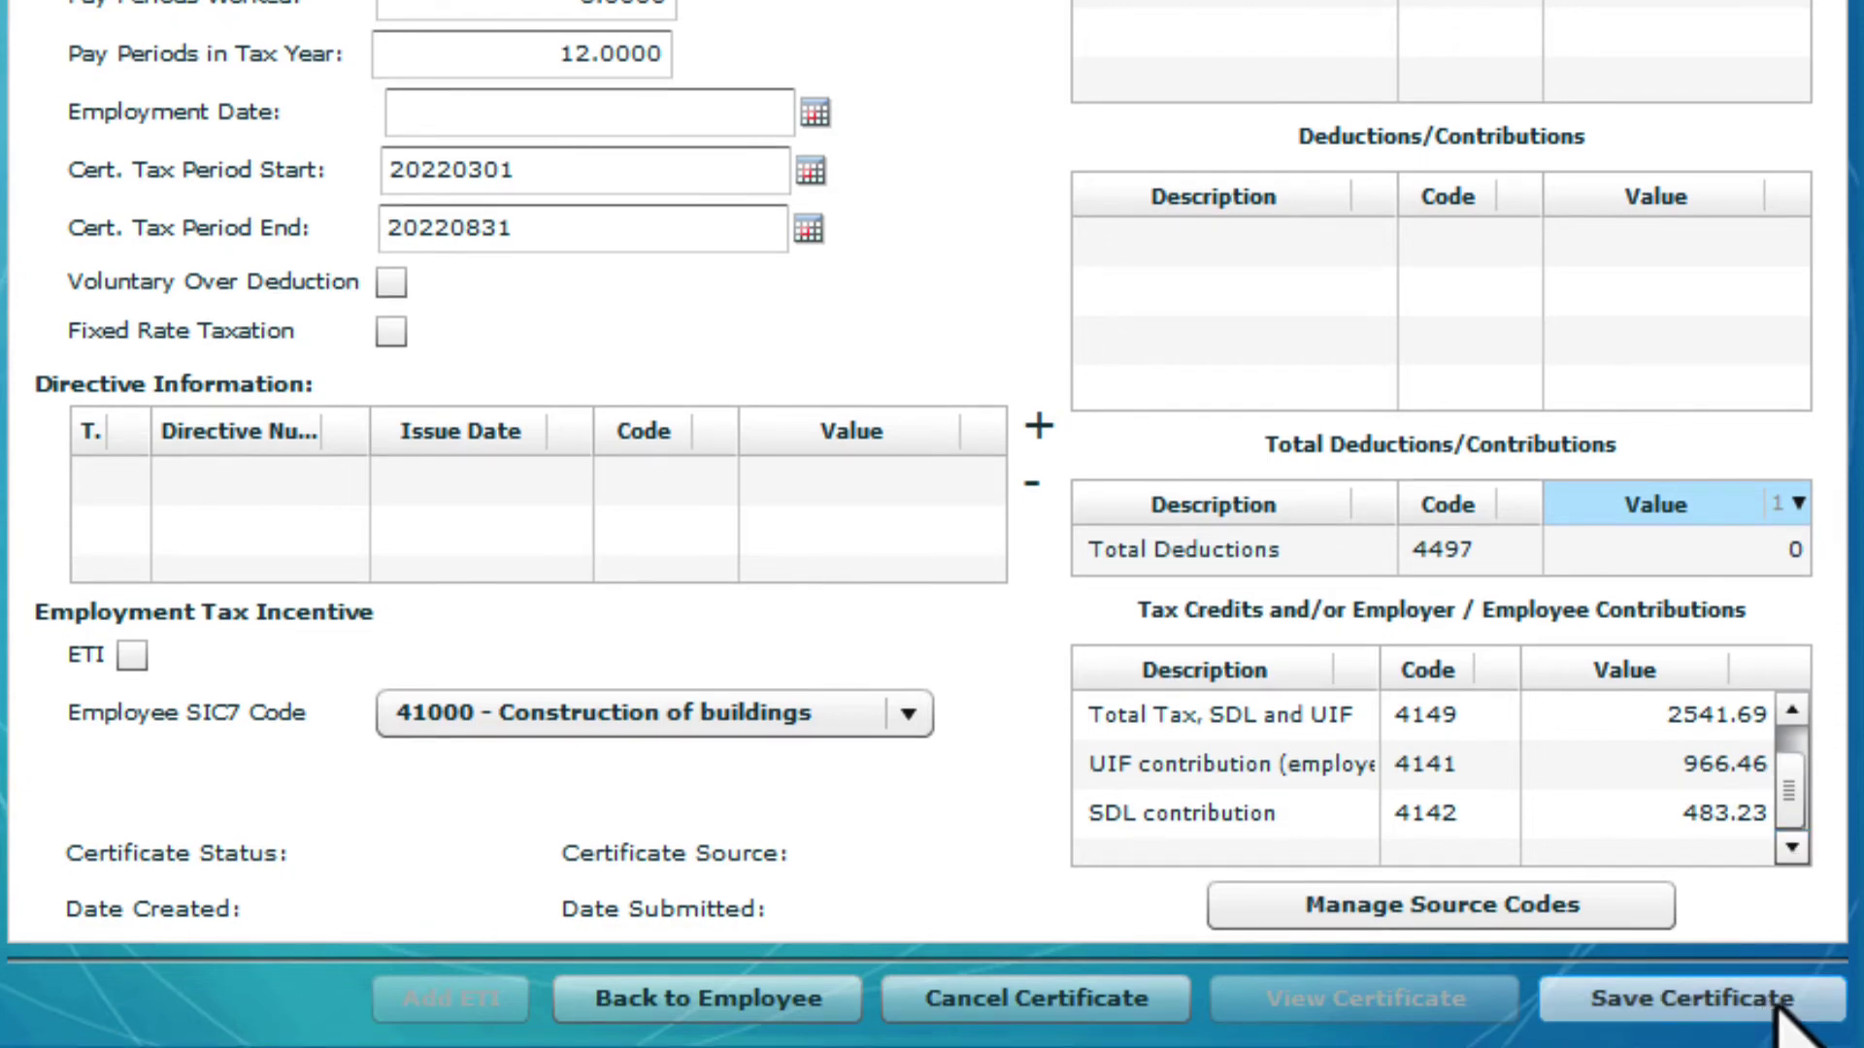
pyautogui.click(1821, 1002)
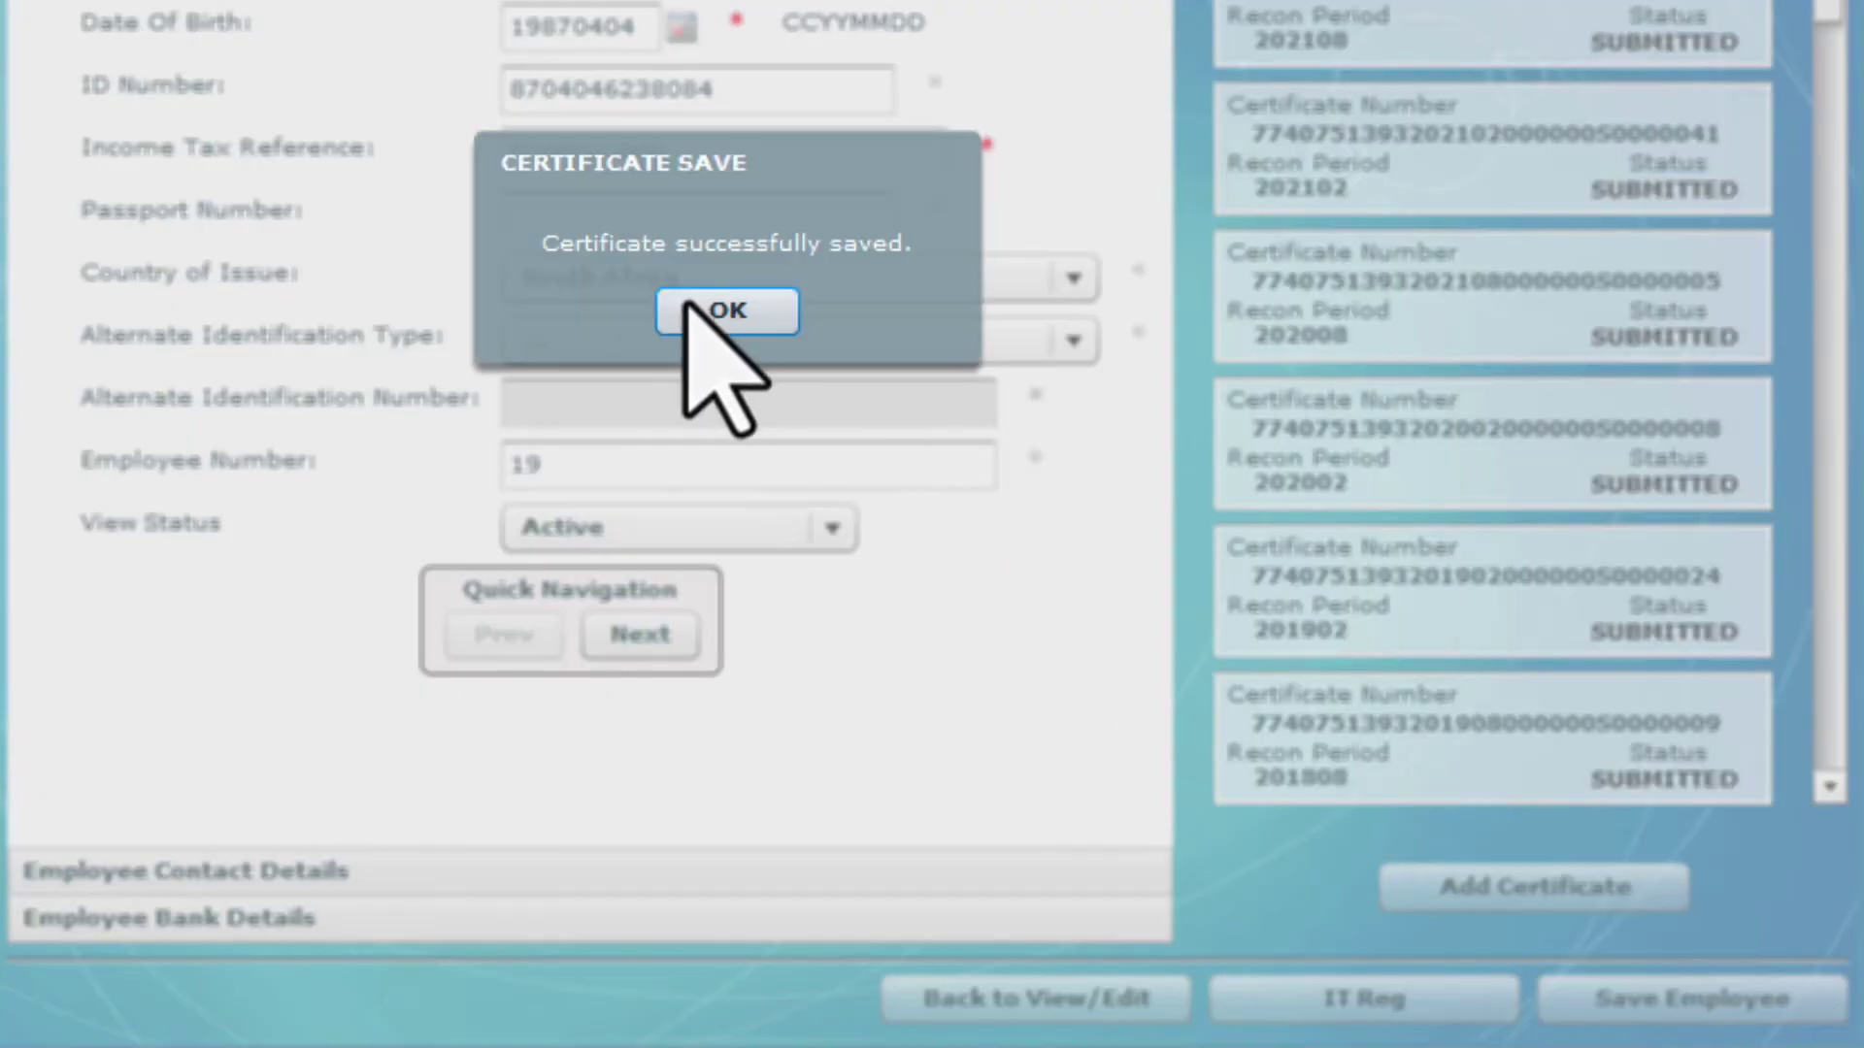
pyautogui.click(684, 318)
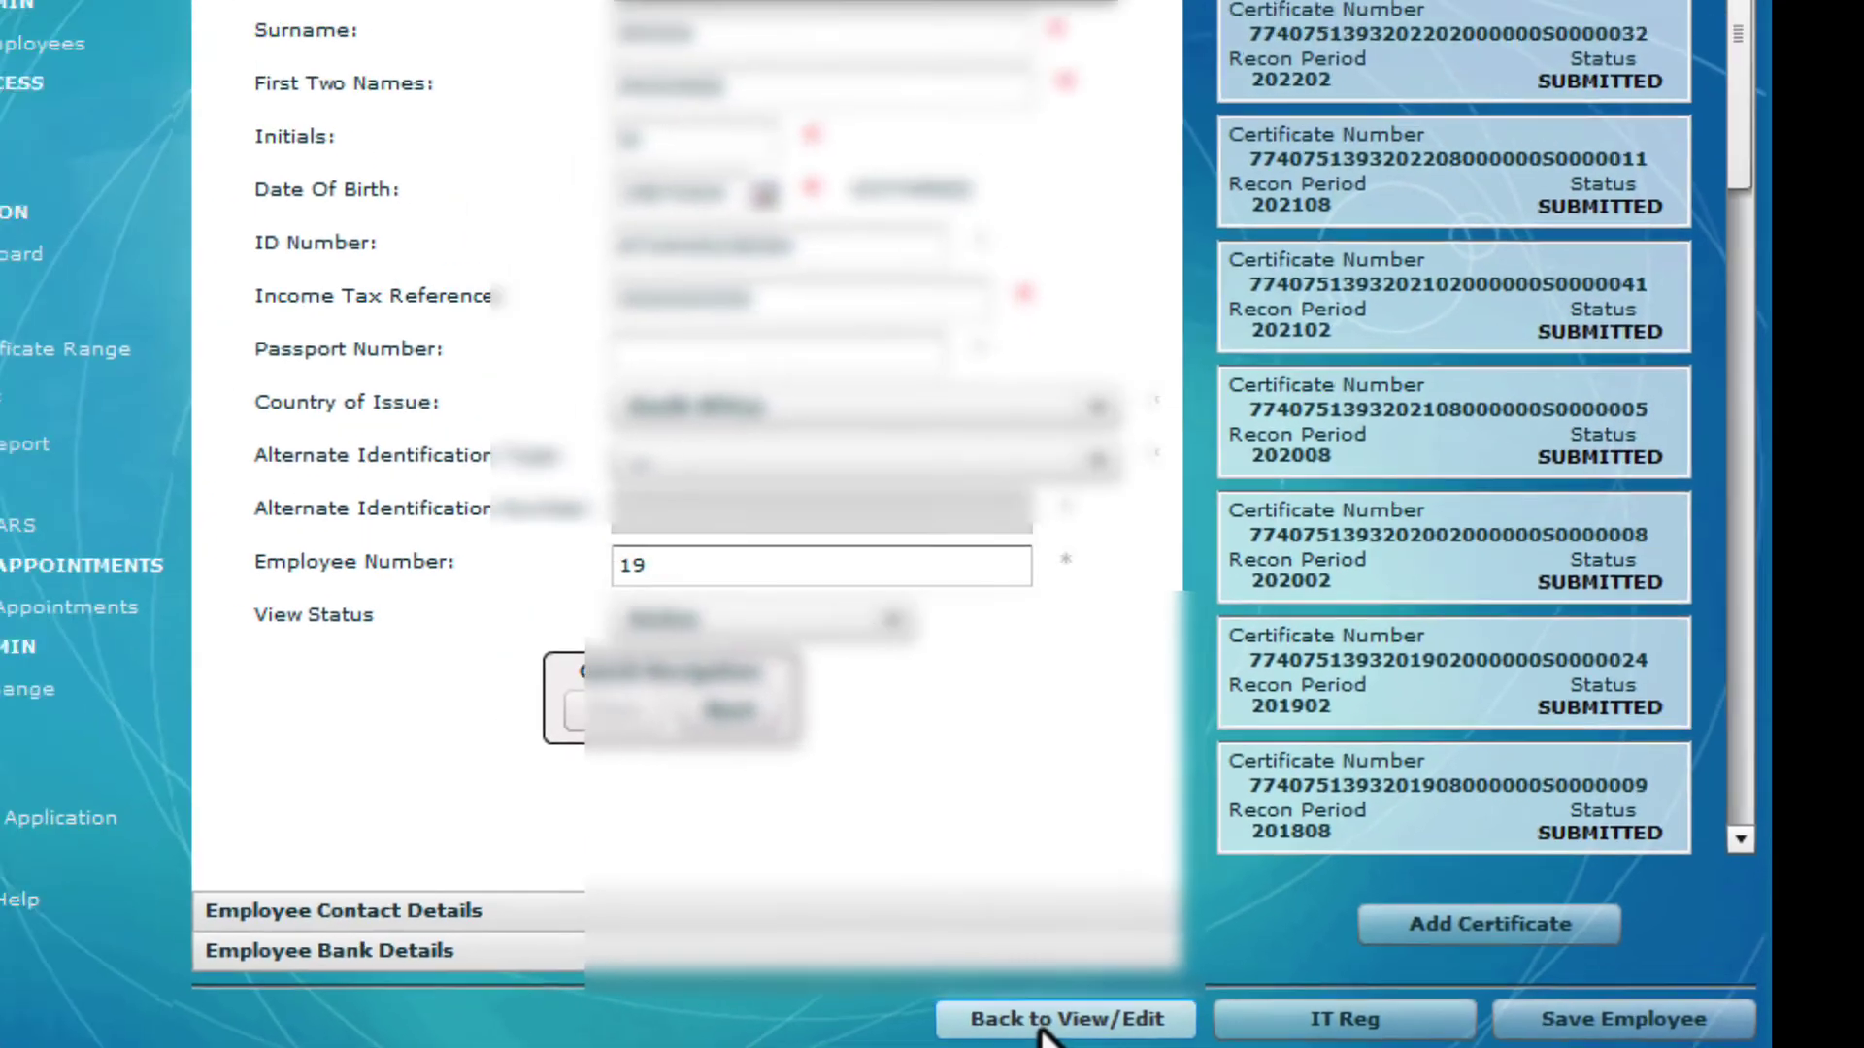
pyautogui.click(1039, 999)
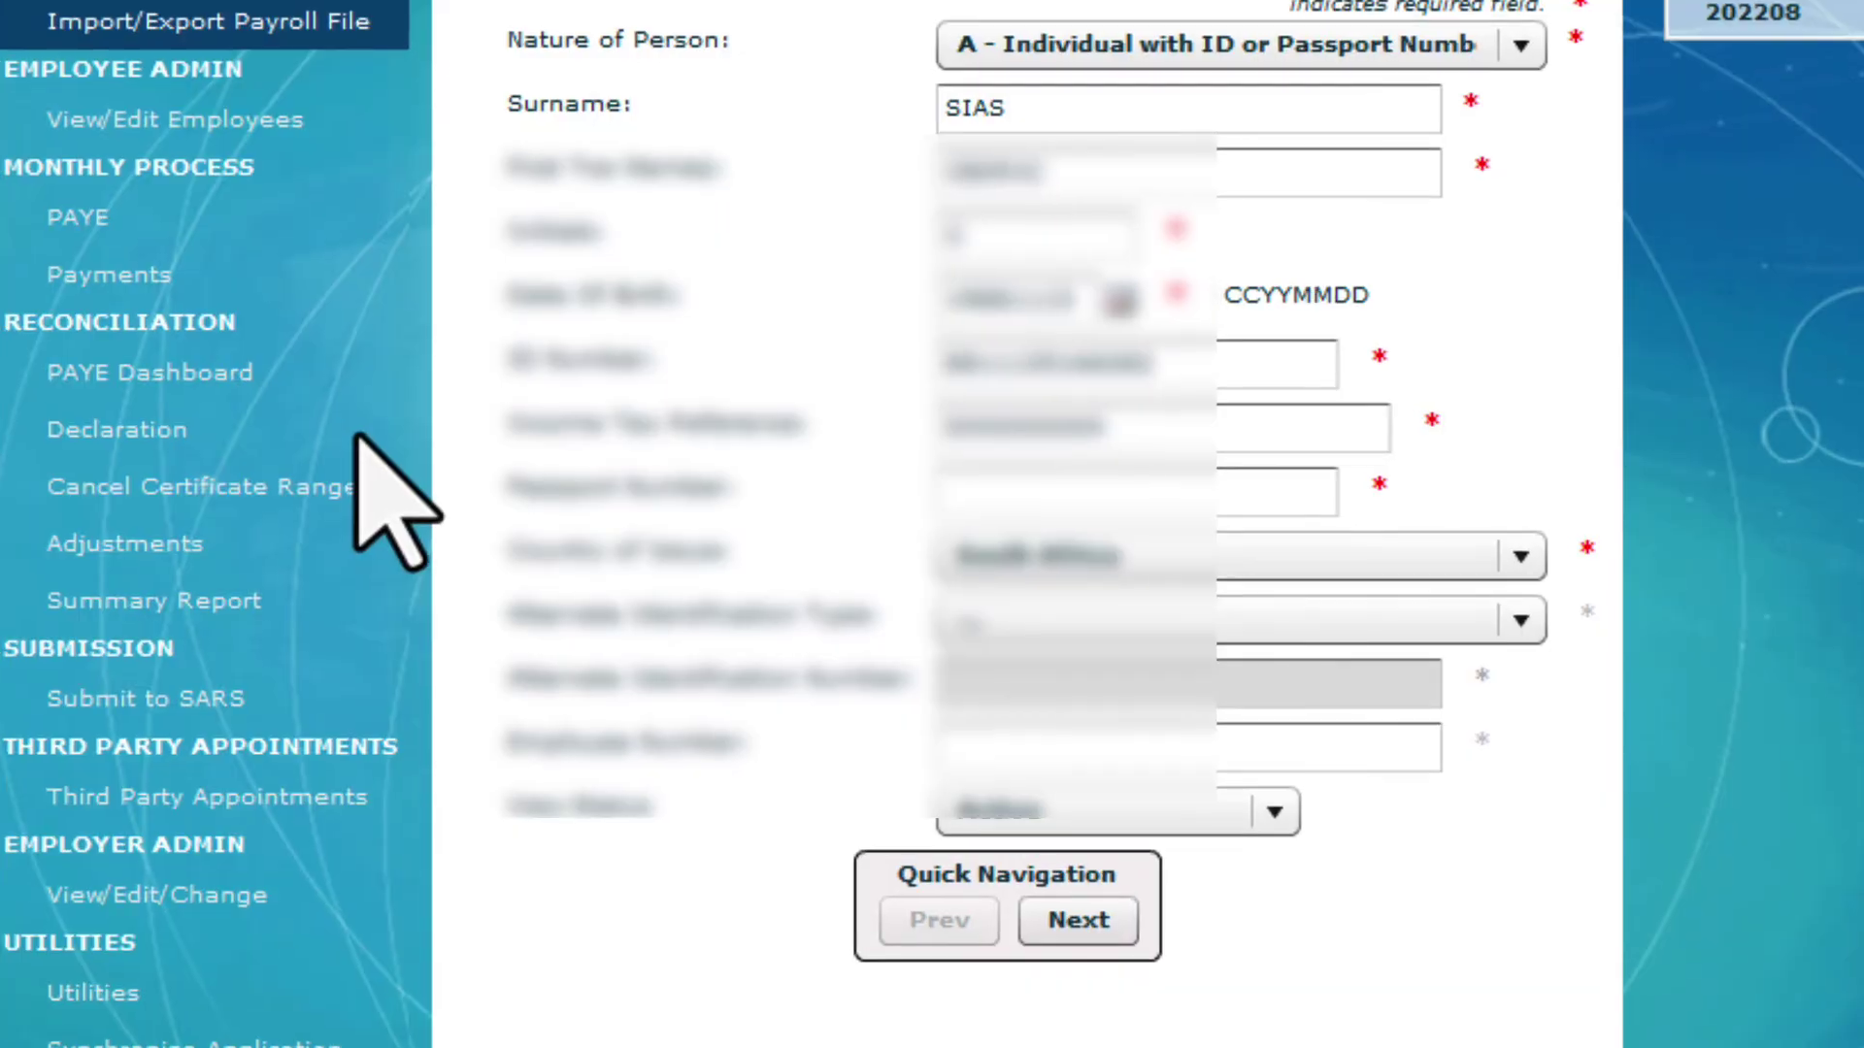
# Request the EMP501 declaration for reconciliation period 202208, accepting SARS's pre-populated financial values
pyautogui.click(357, 439)
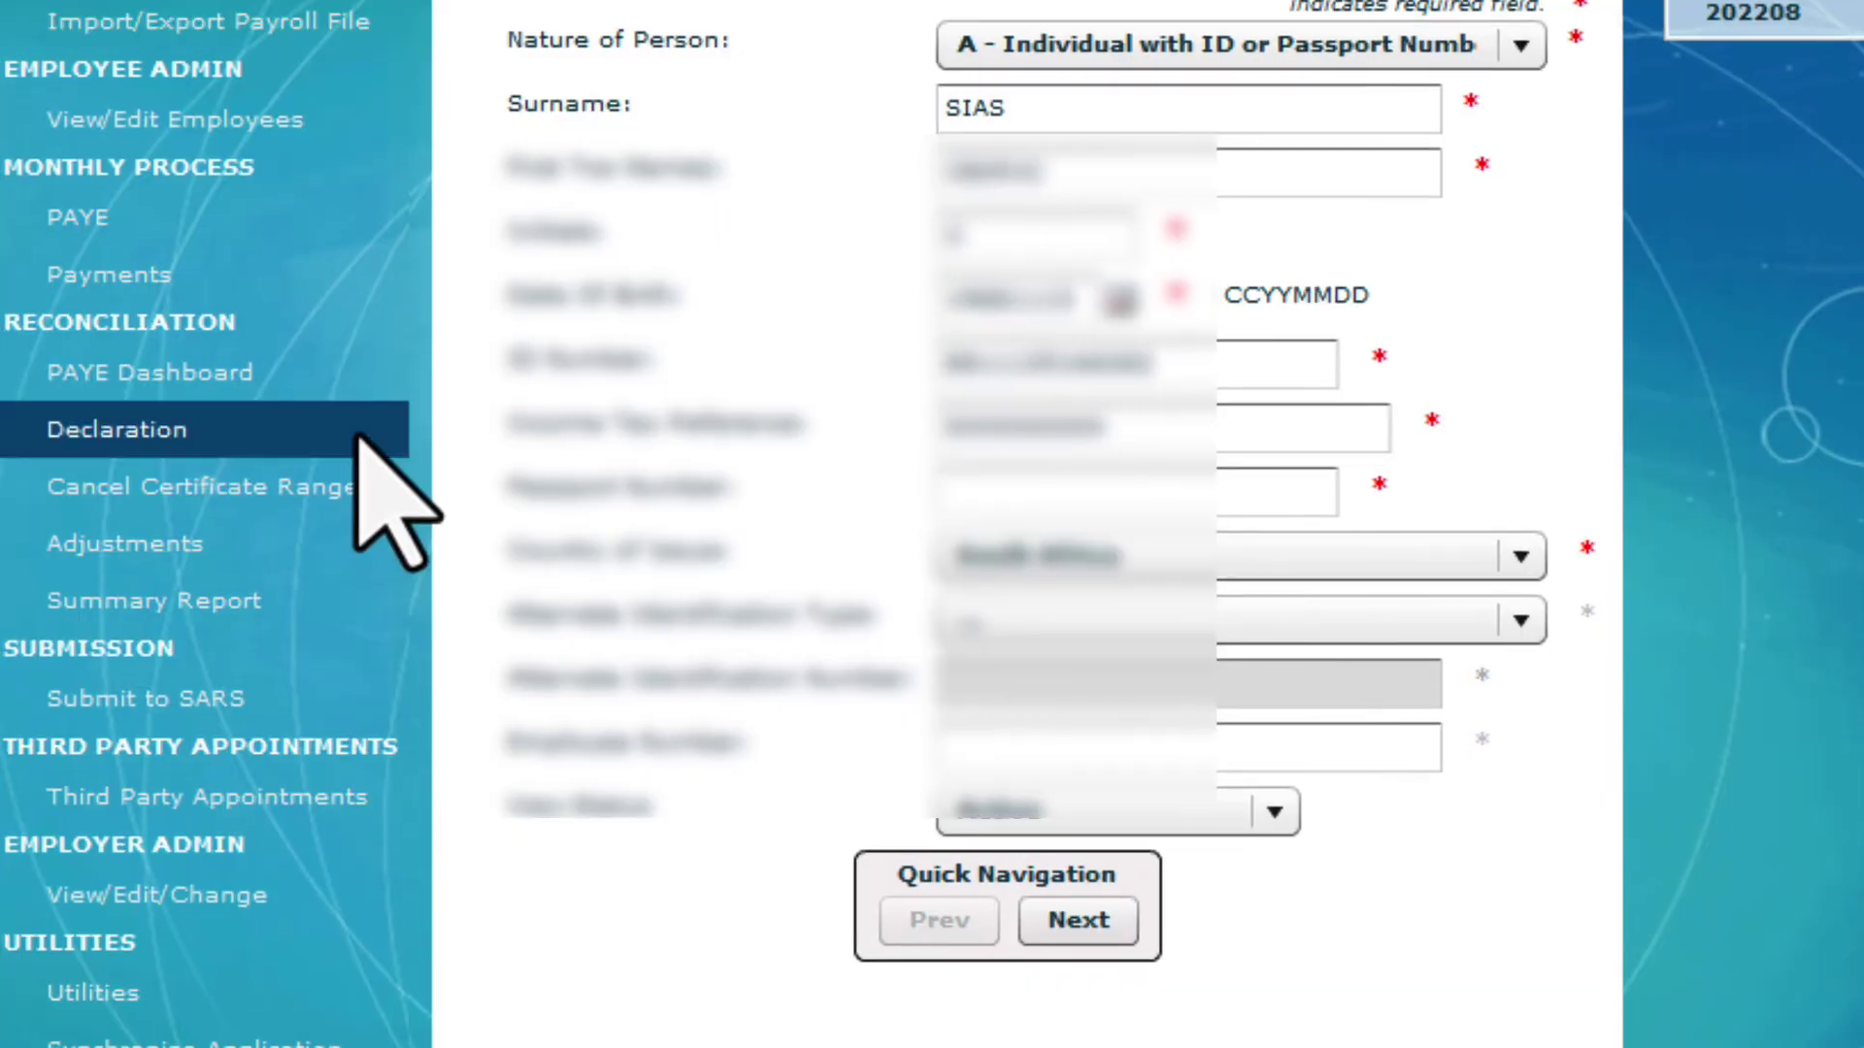
pyautogui.click(358, 439)
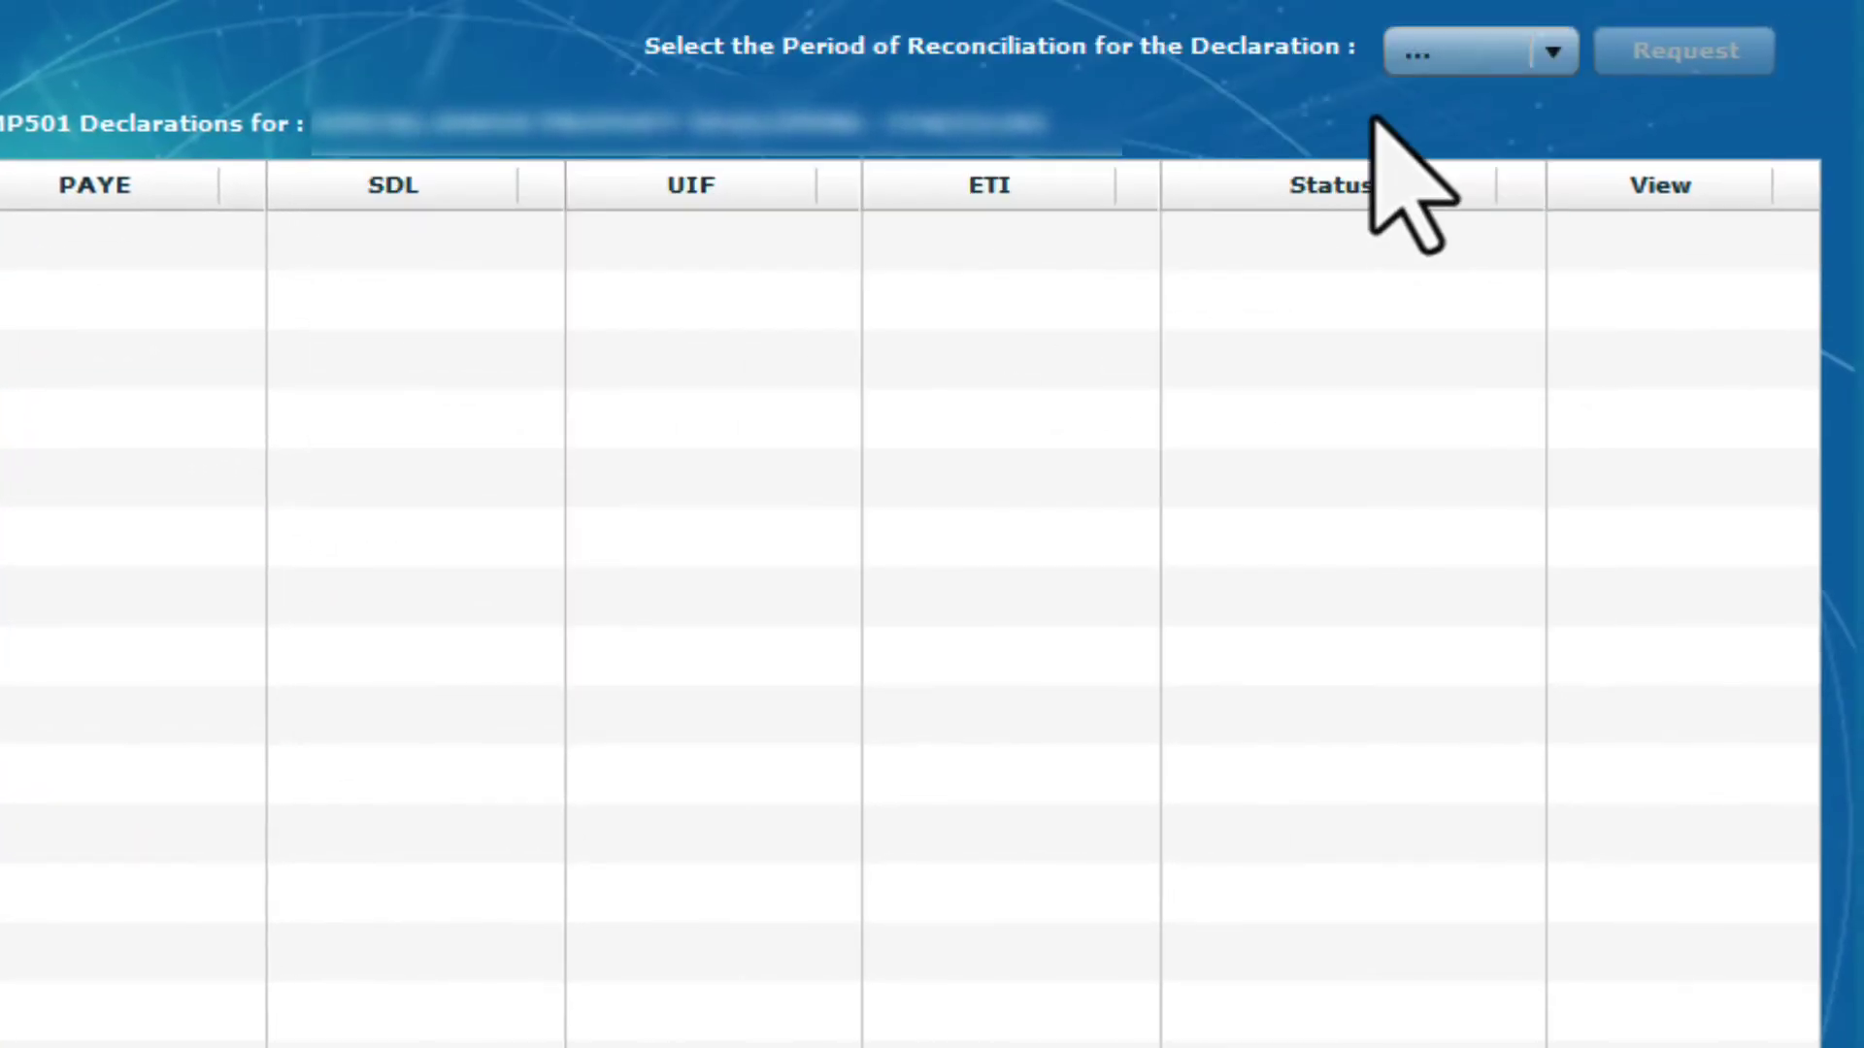
pyautogui.click(1536, 60)
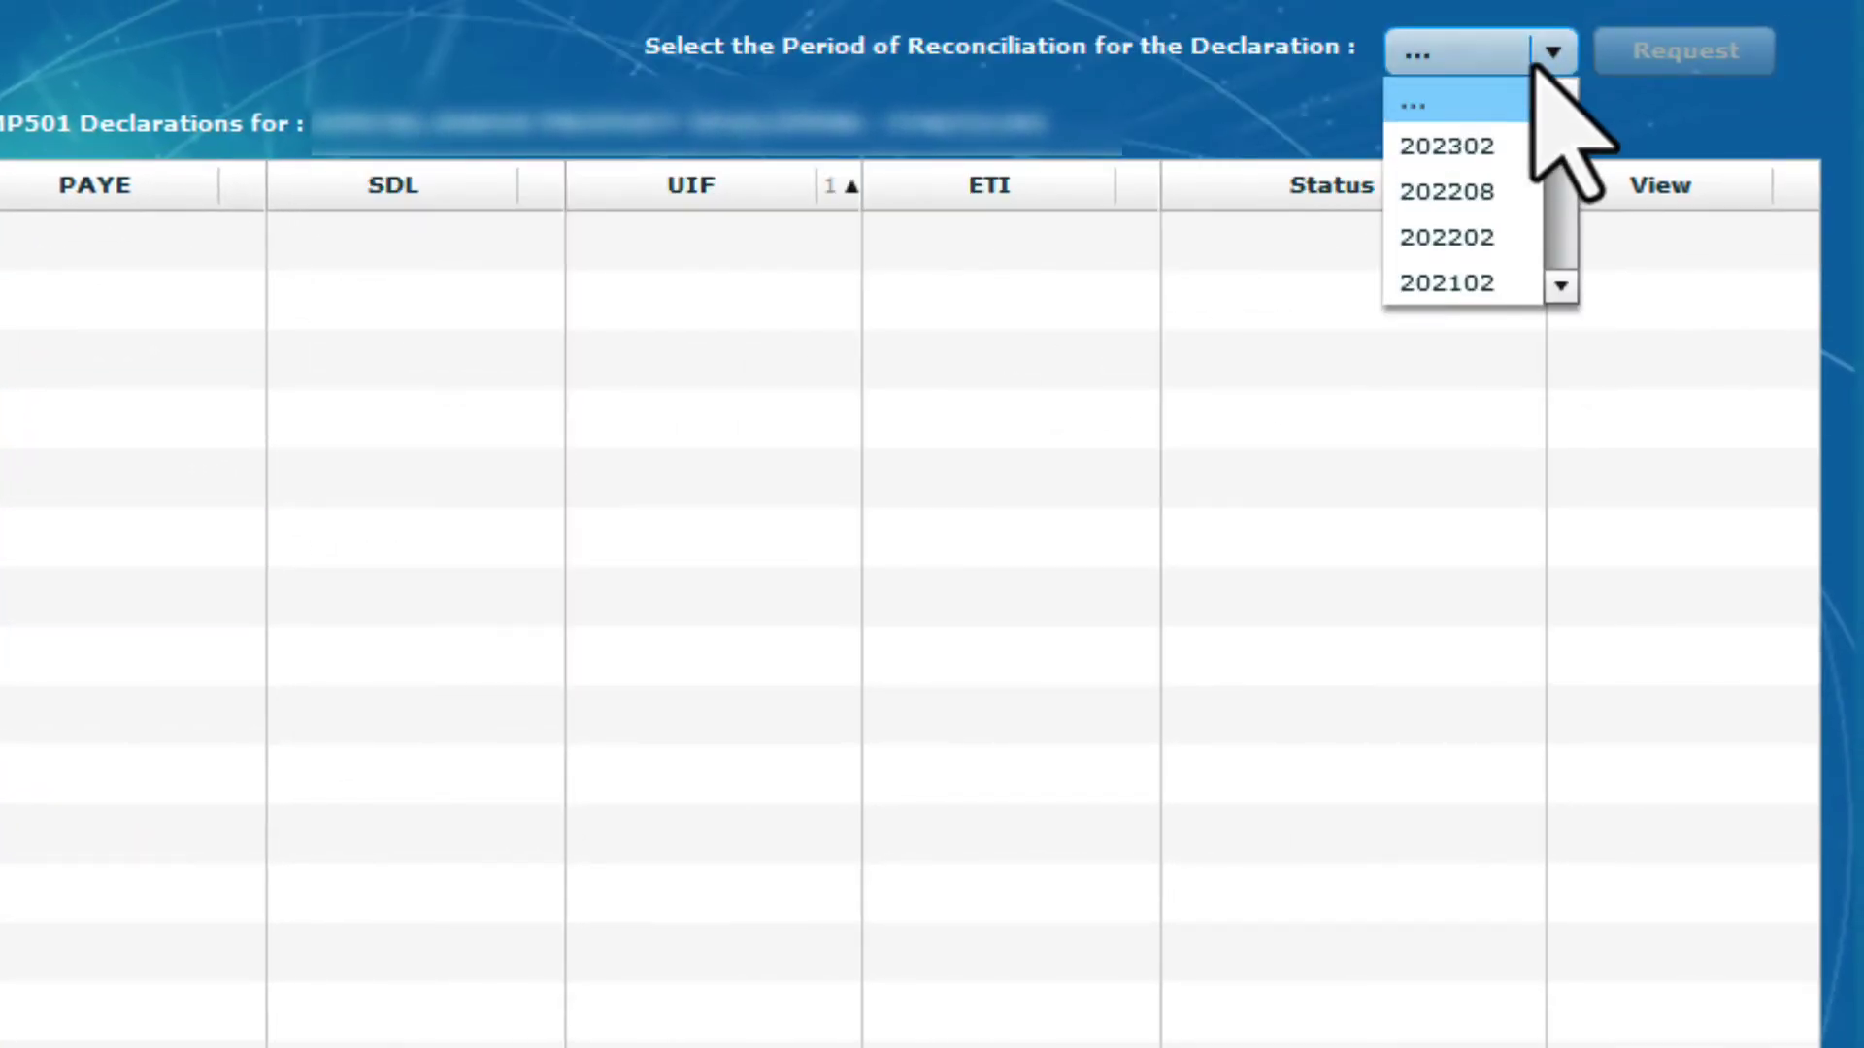
pyautogui.click(1521, 192)
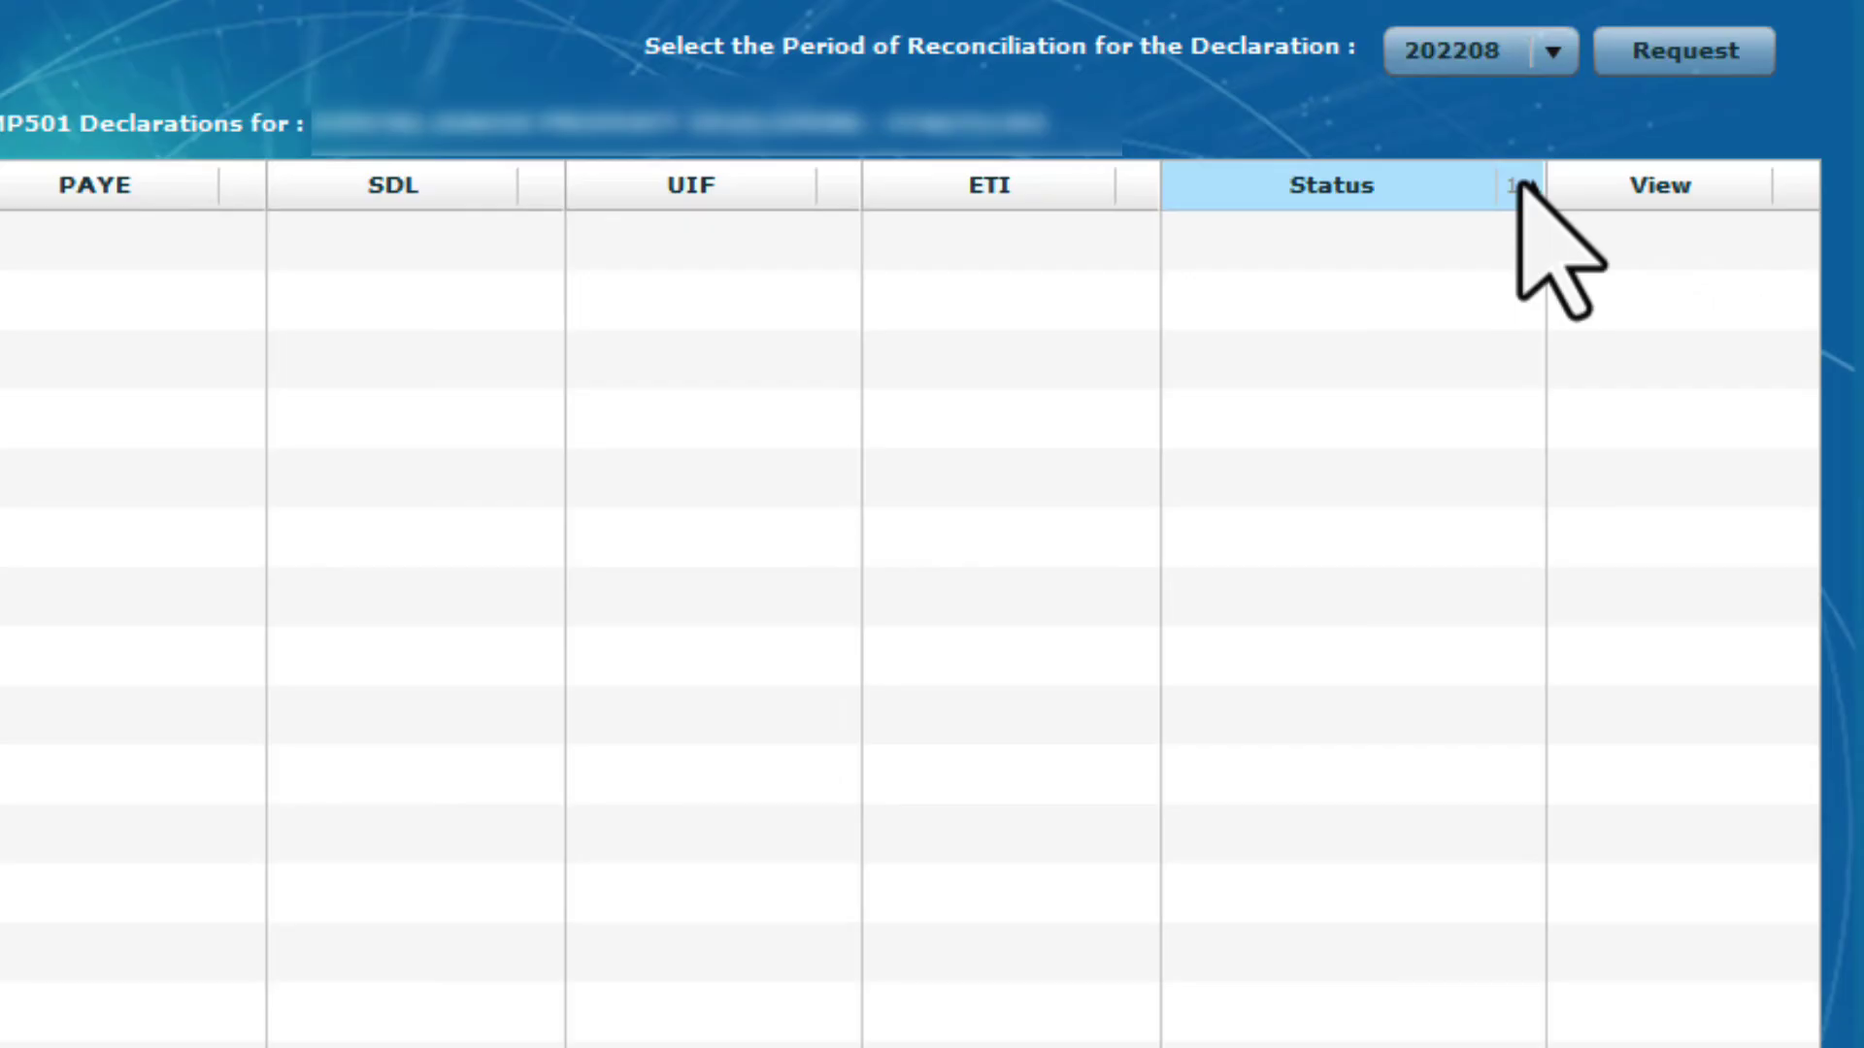
pyautogui.click(1640, 54)
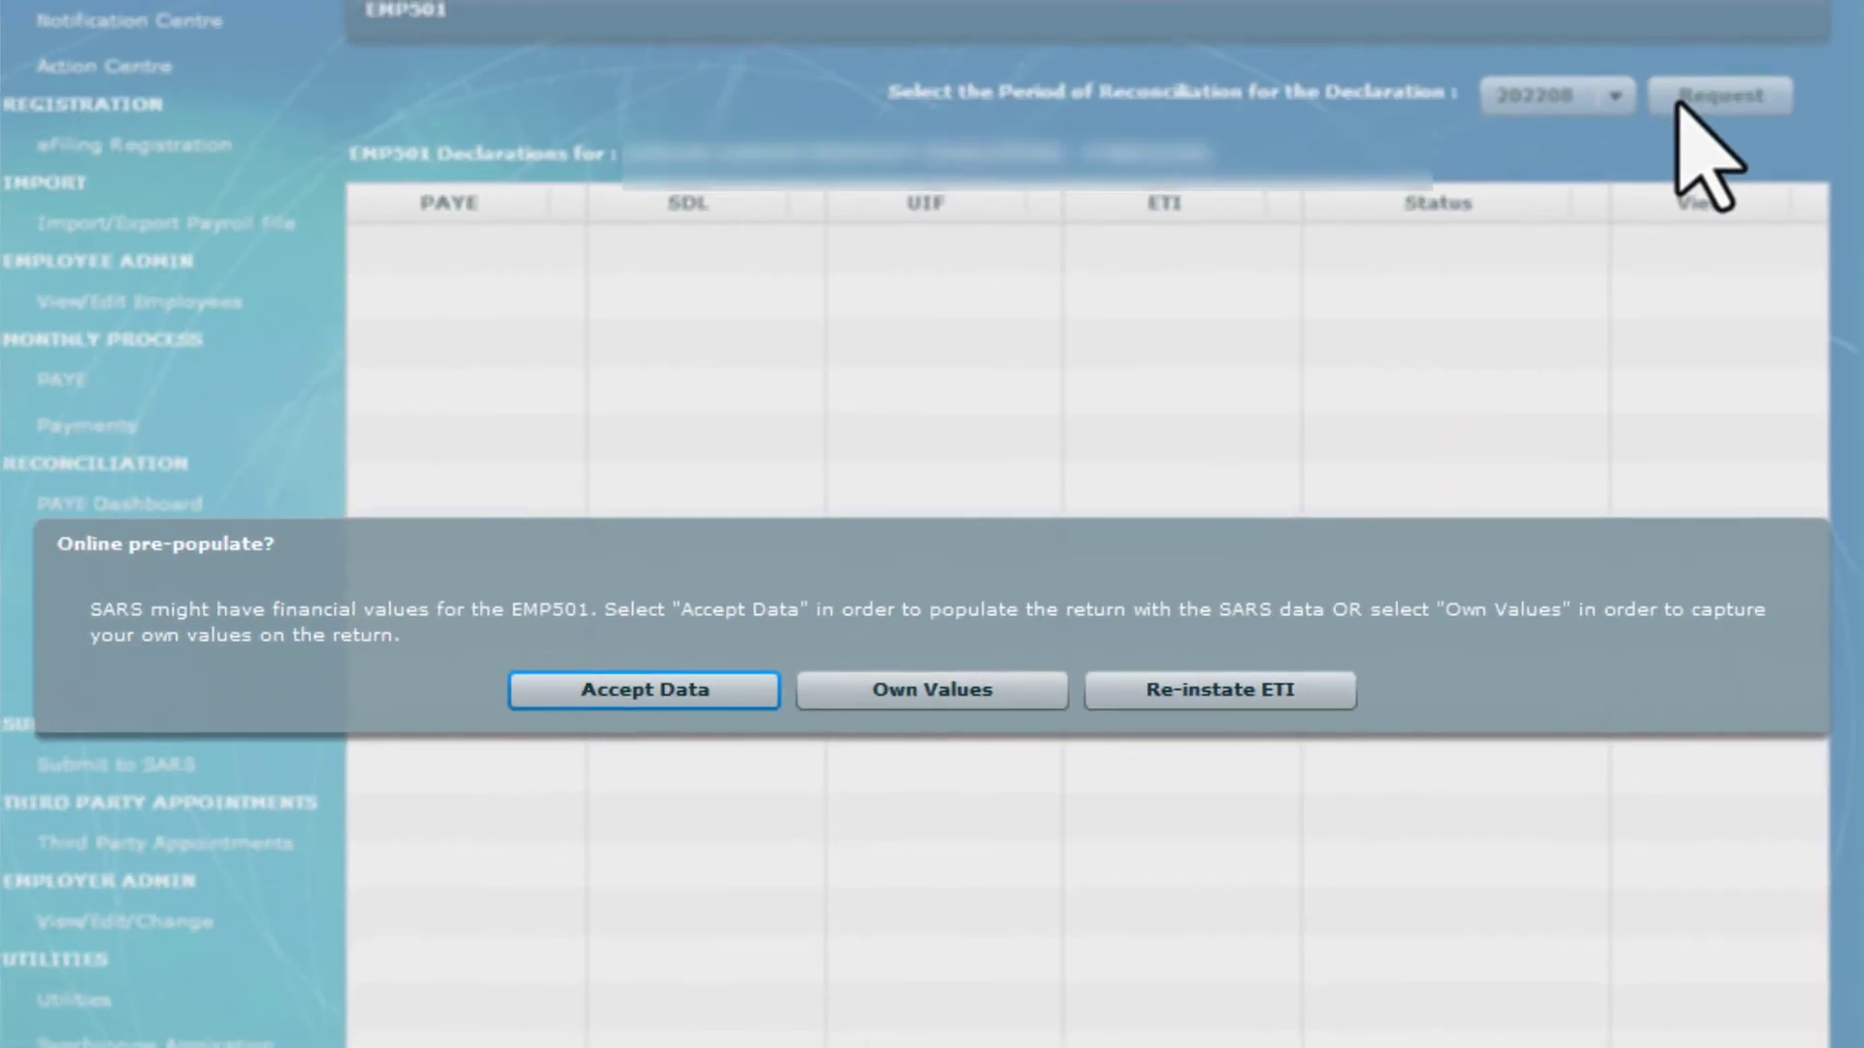
pyautogui.click(735, 694)
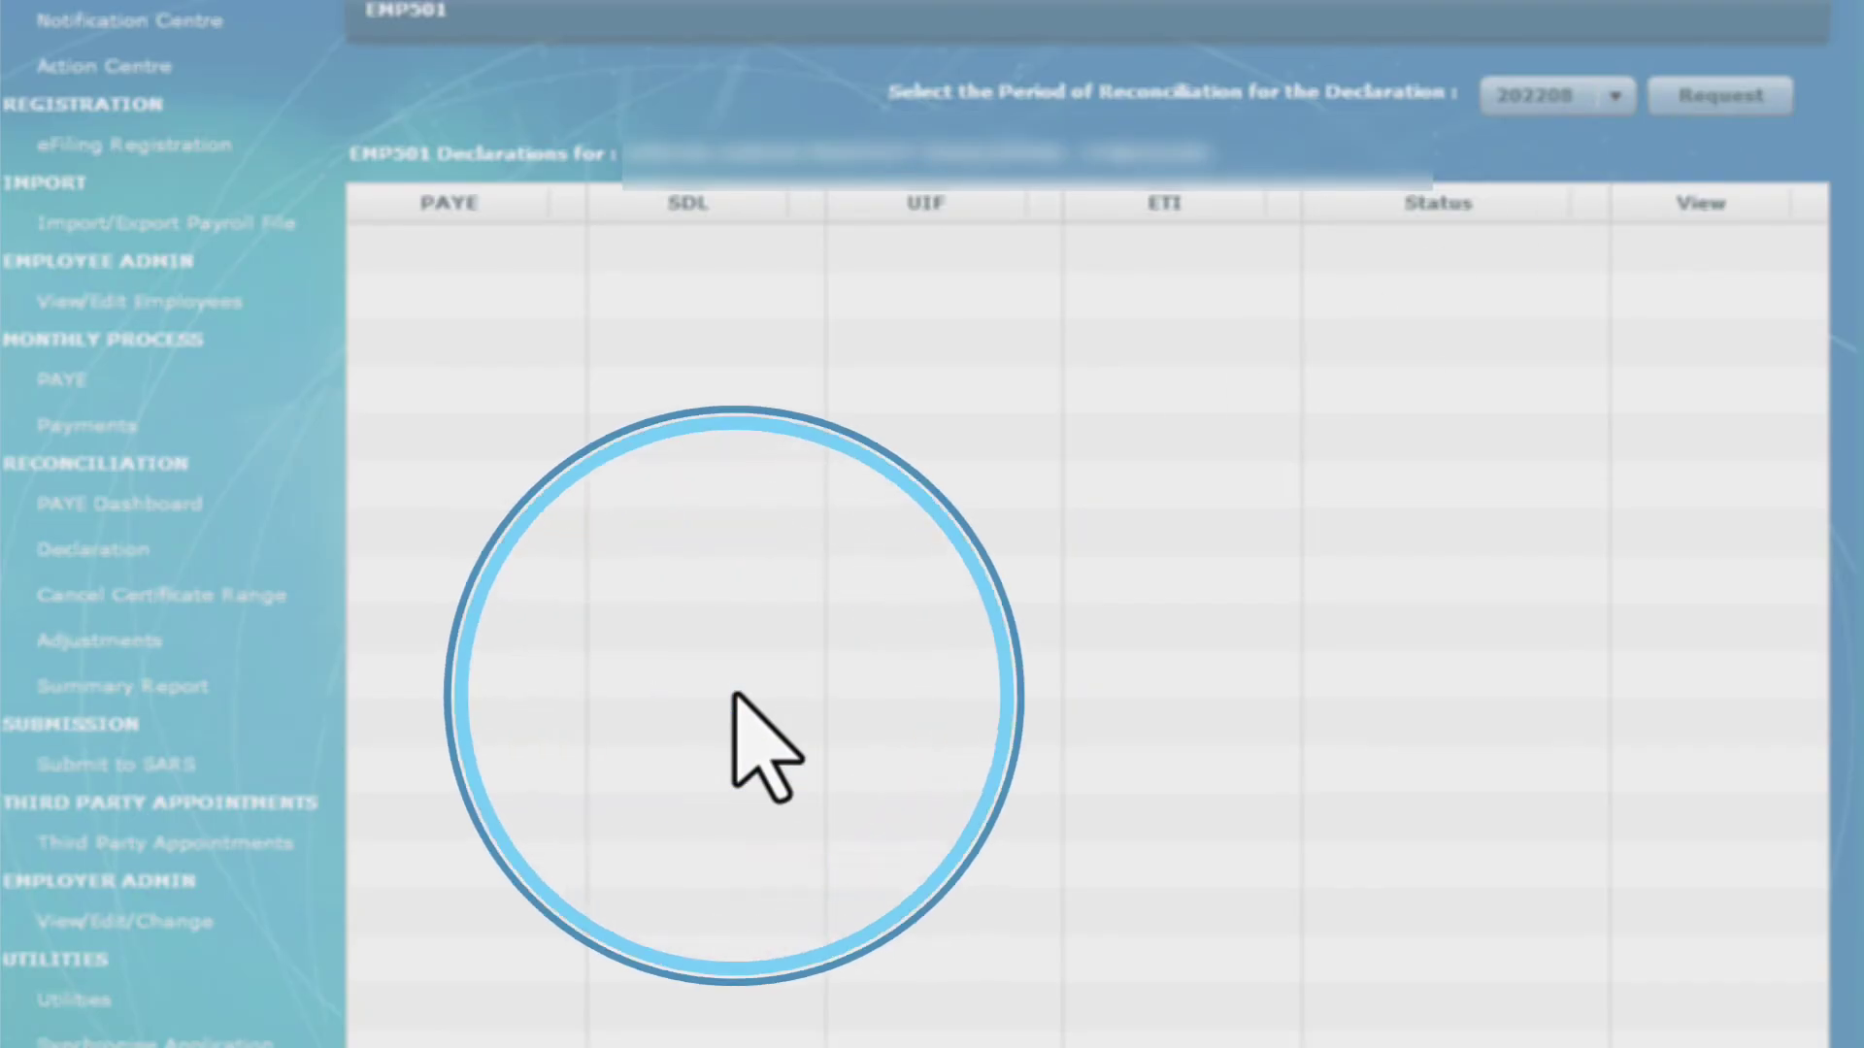
# Enter the eFiling password and log in to verify the credentials
pyautogui.write('r')
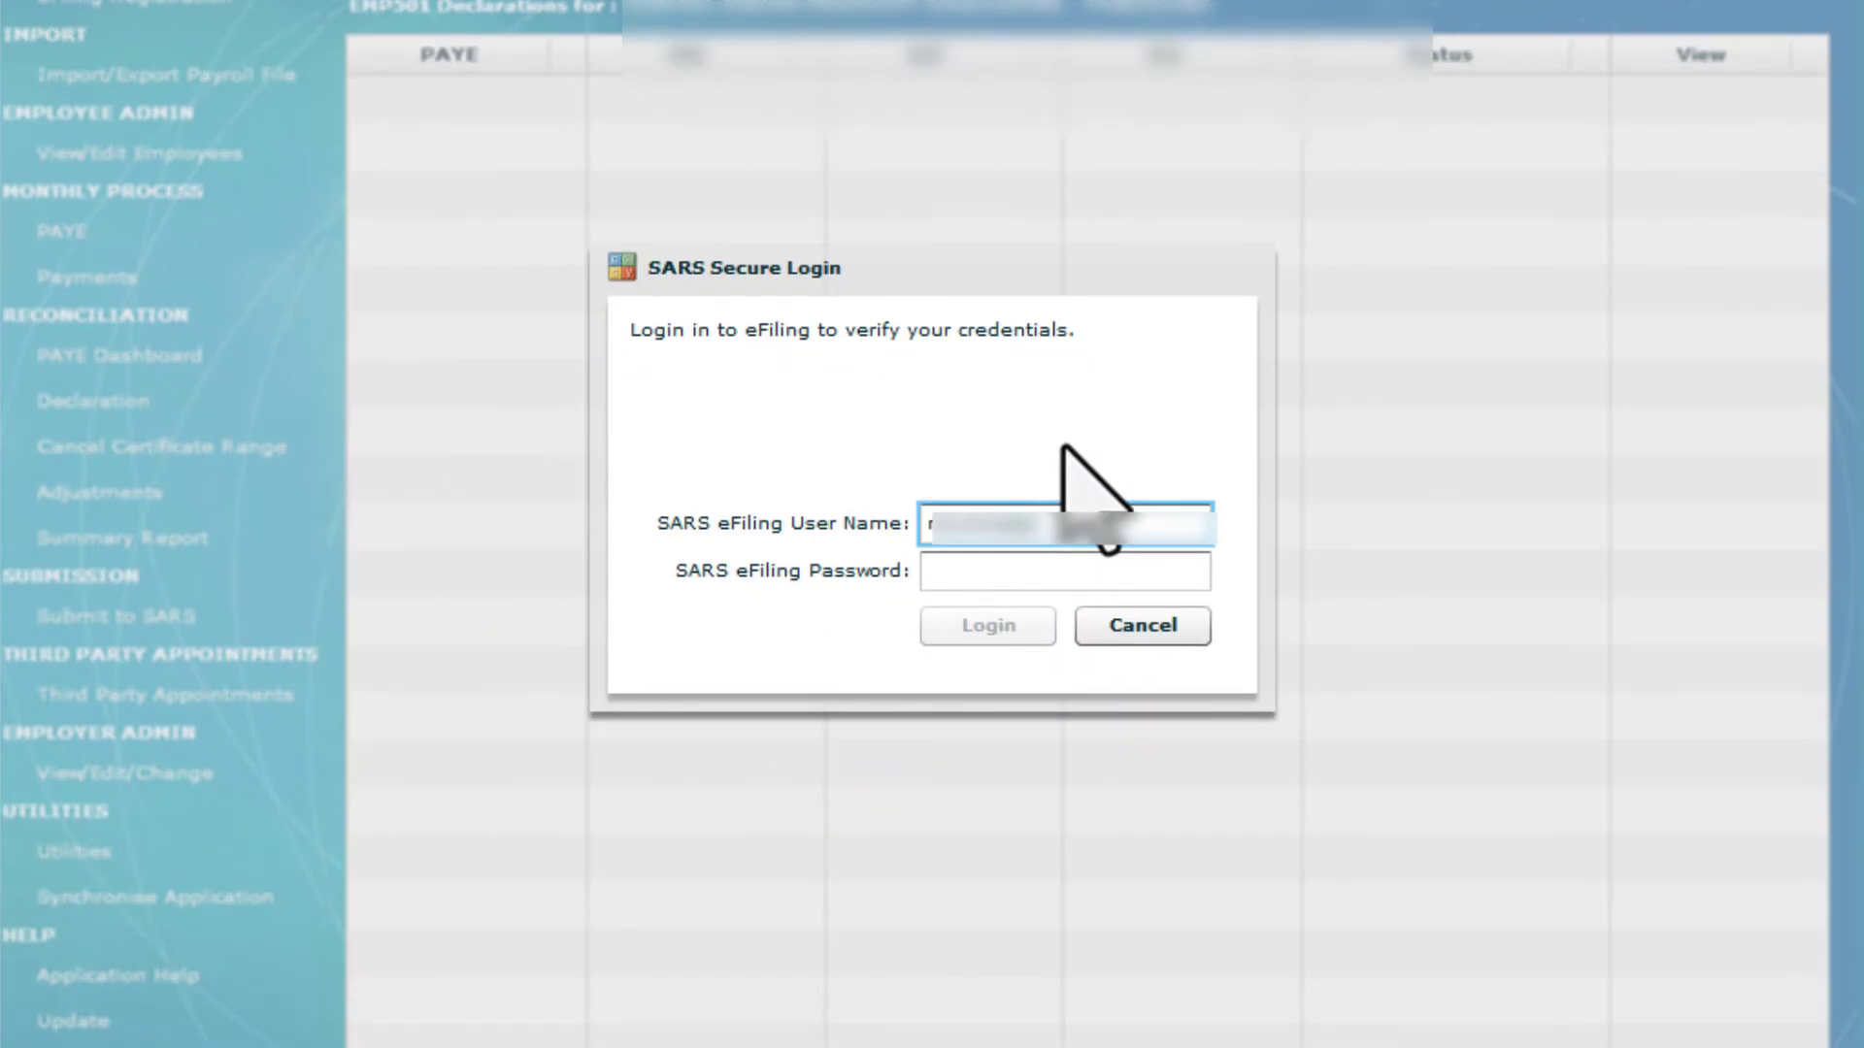
pyautogui.click(1023, 583)
pyautogui.write('********')
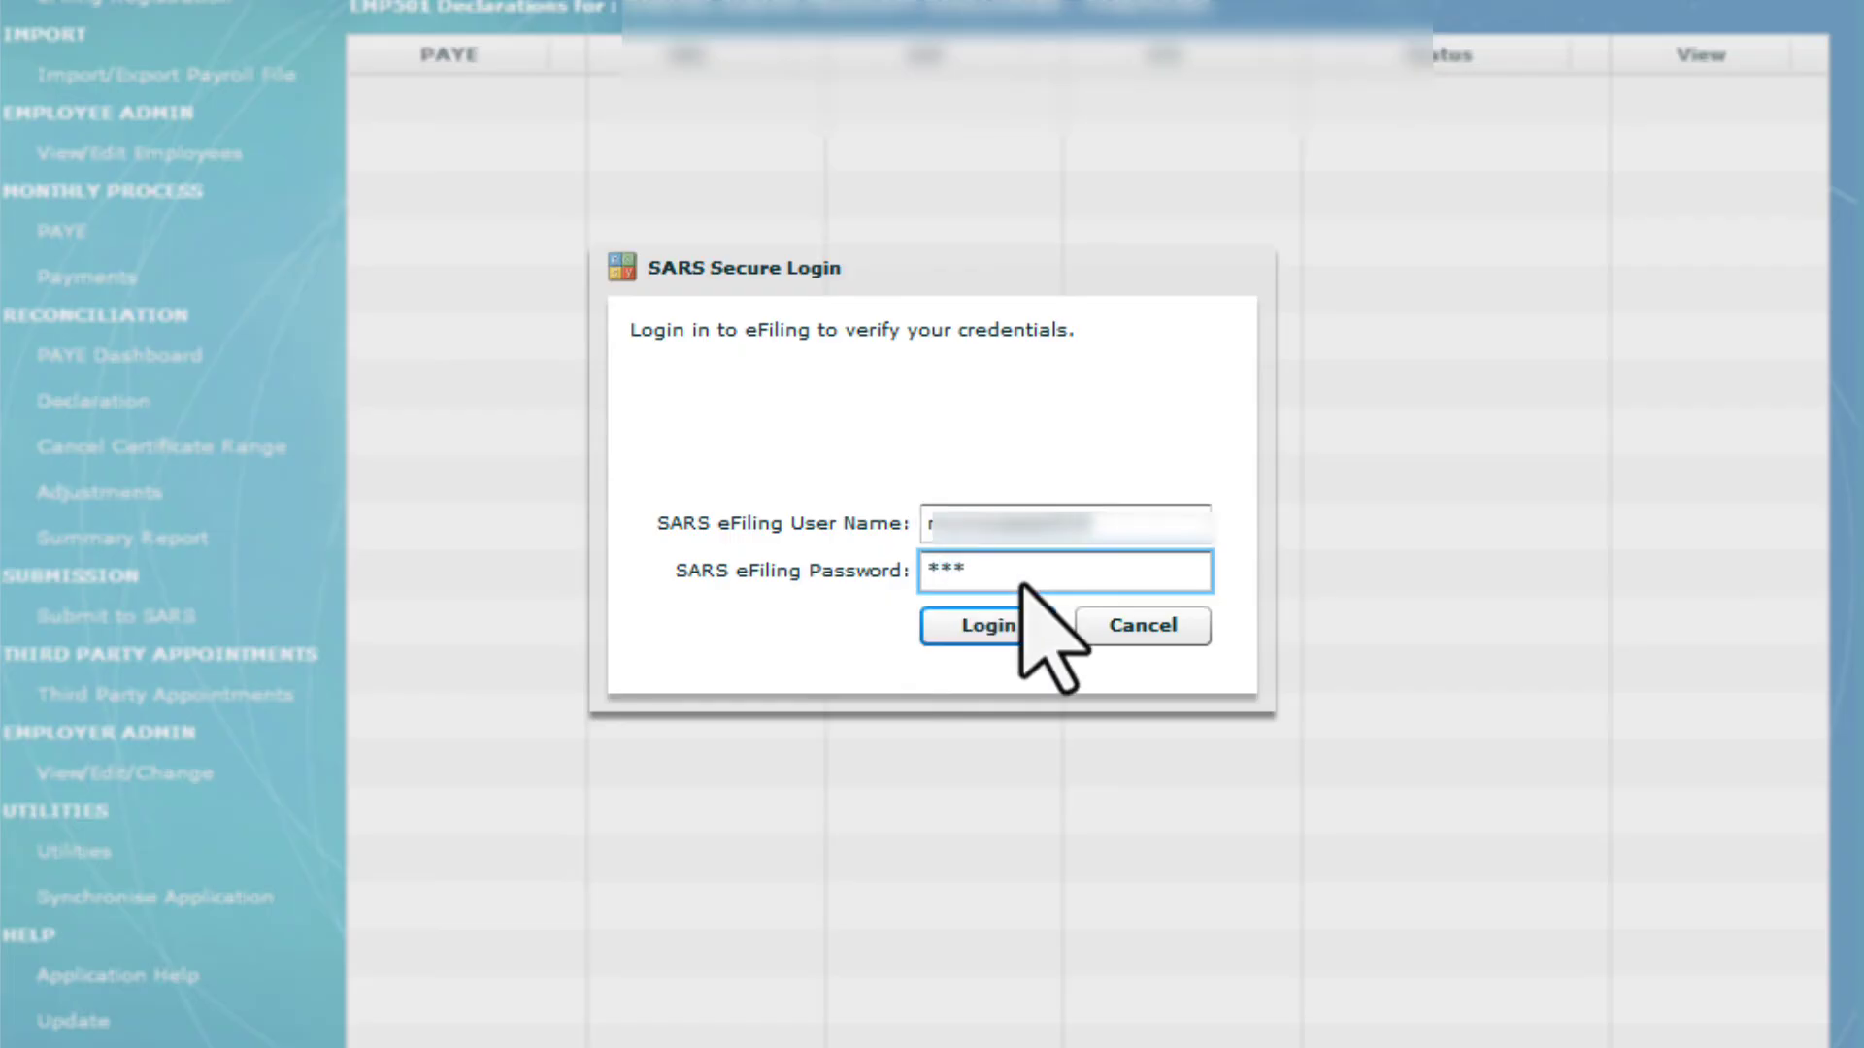
pyautogui.click(1027, 627)
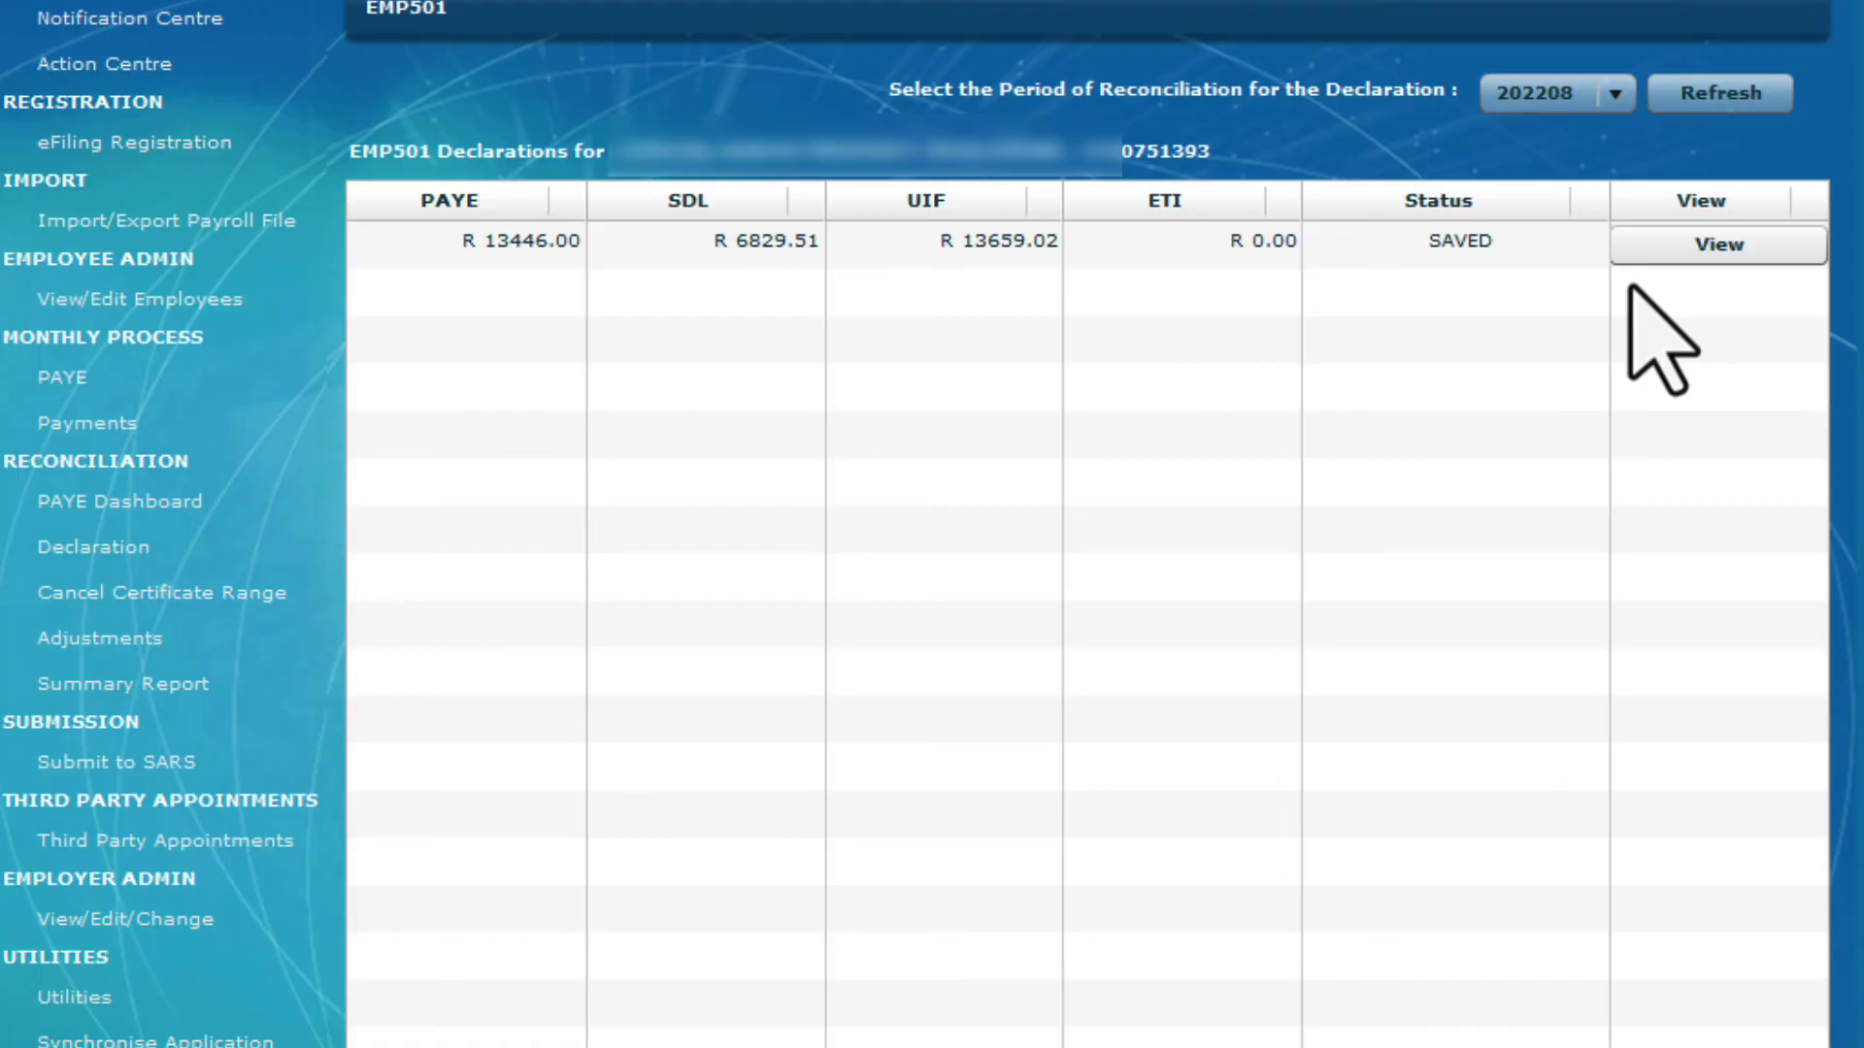
# Open the saved EMP501 declaration and correct the tax practitioner's invalid telephone number
pyautogui.click(1681, 248)
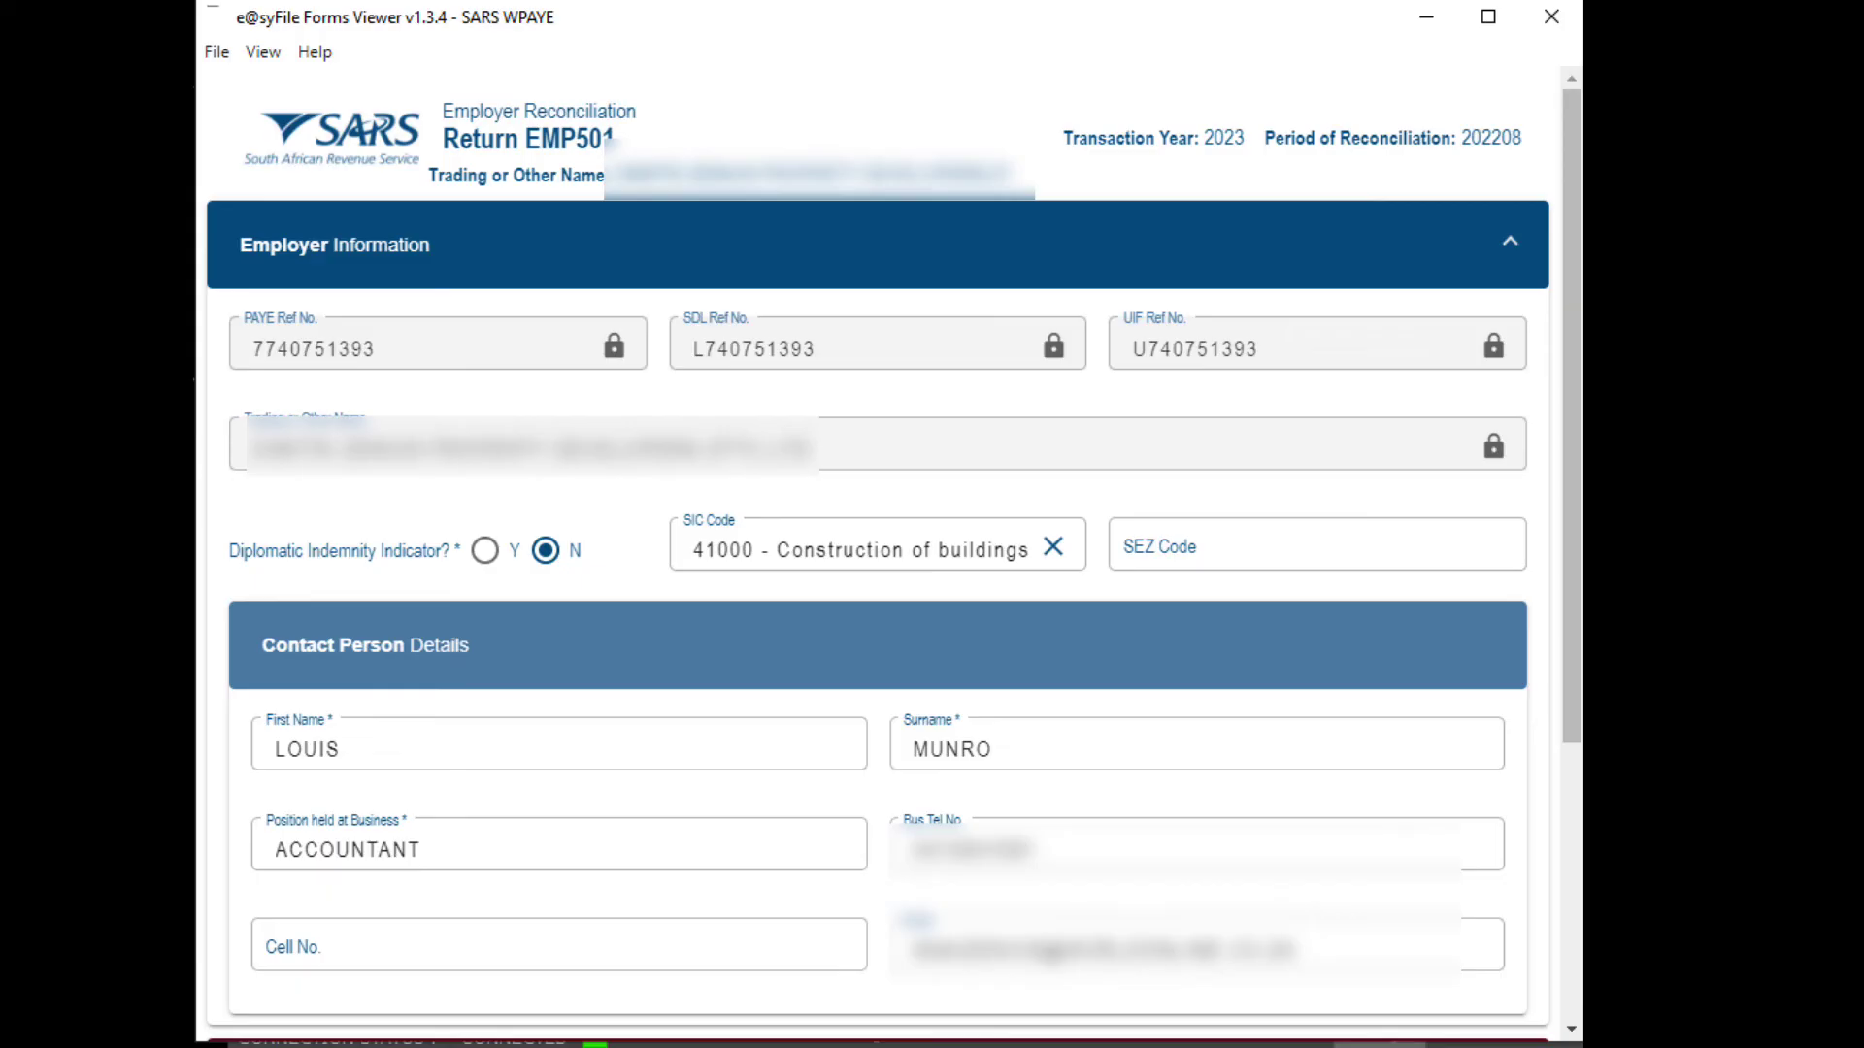
pyautogui.scroll(-3, 1537, 743)
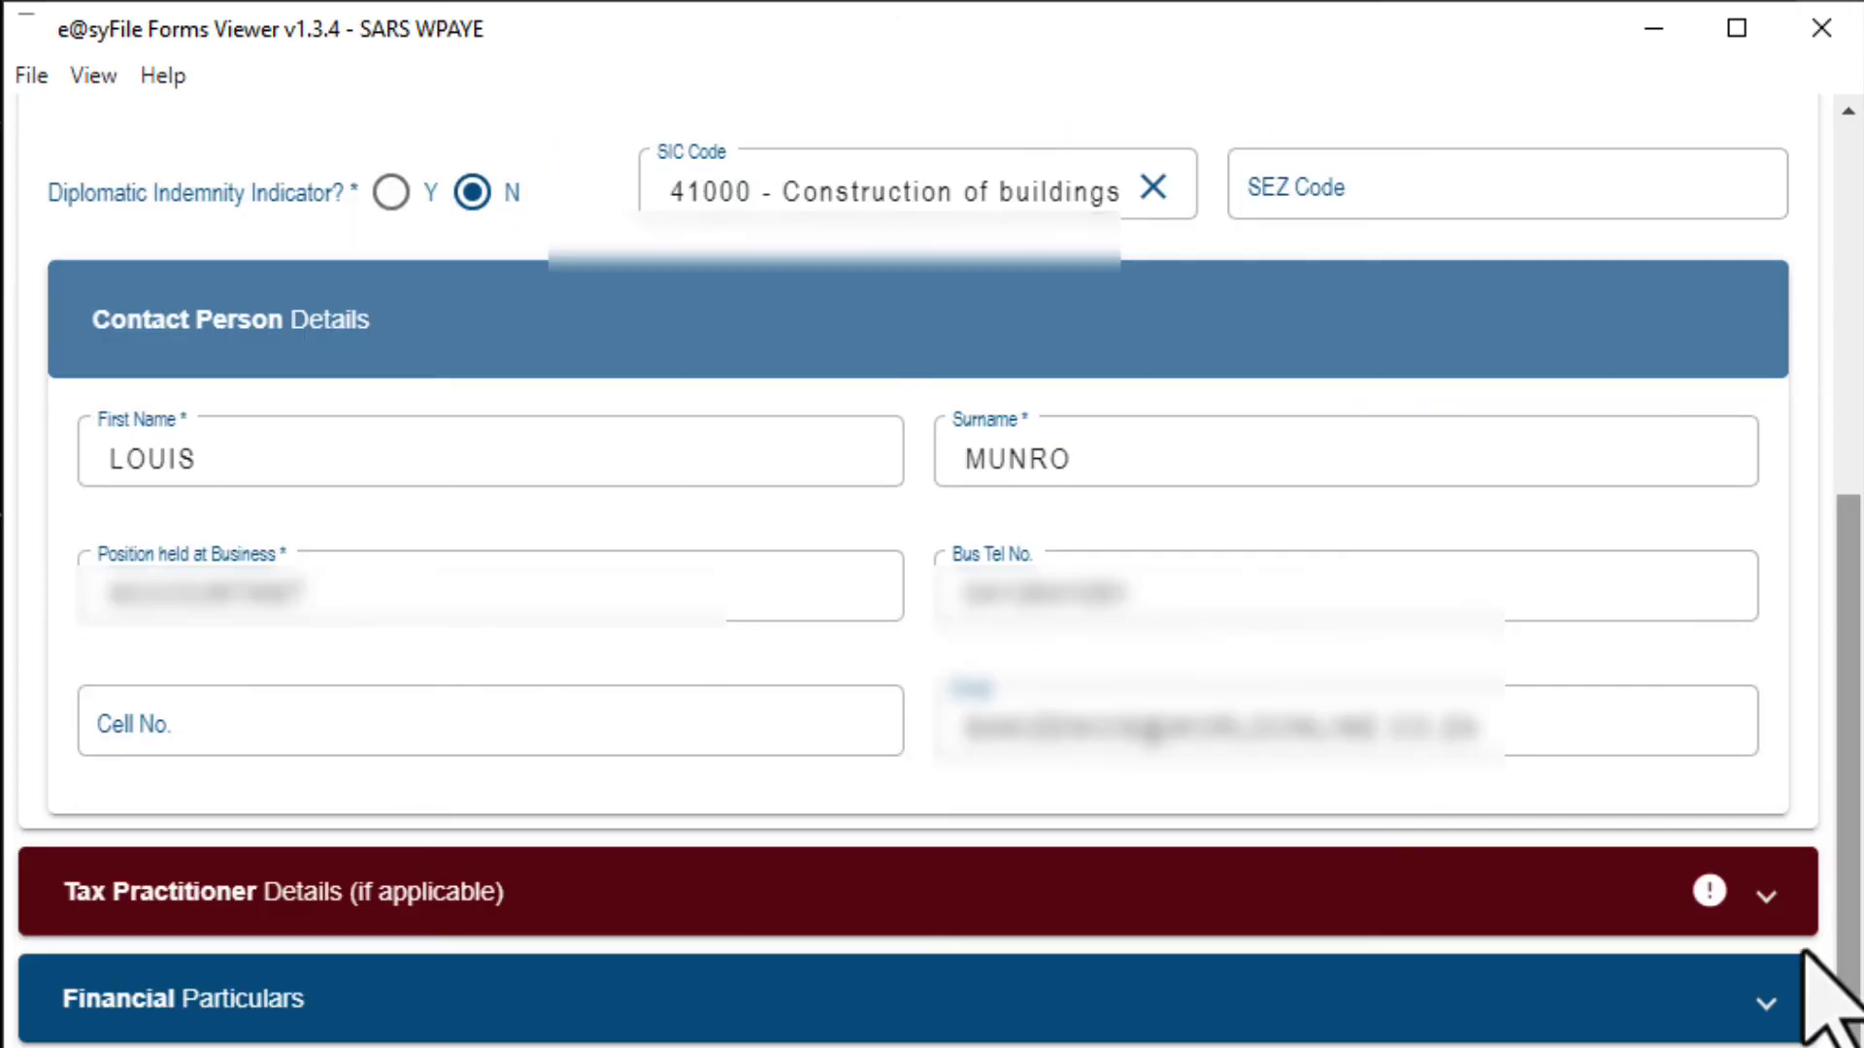
pyautogui.click(1078, 649)
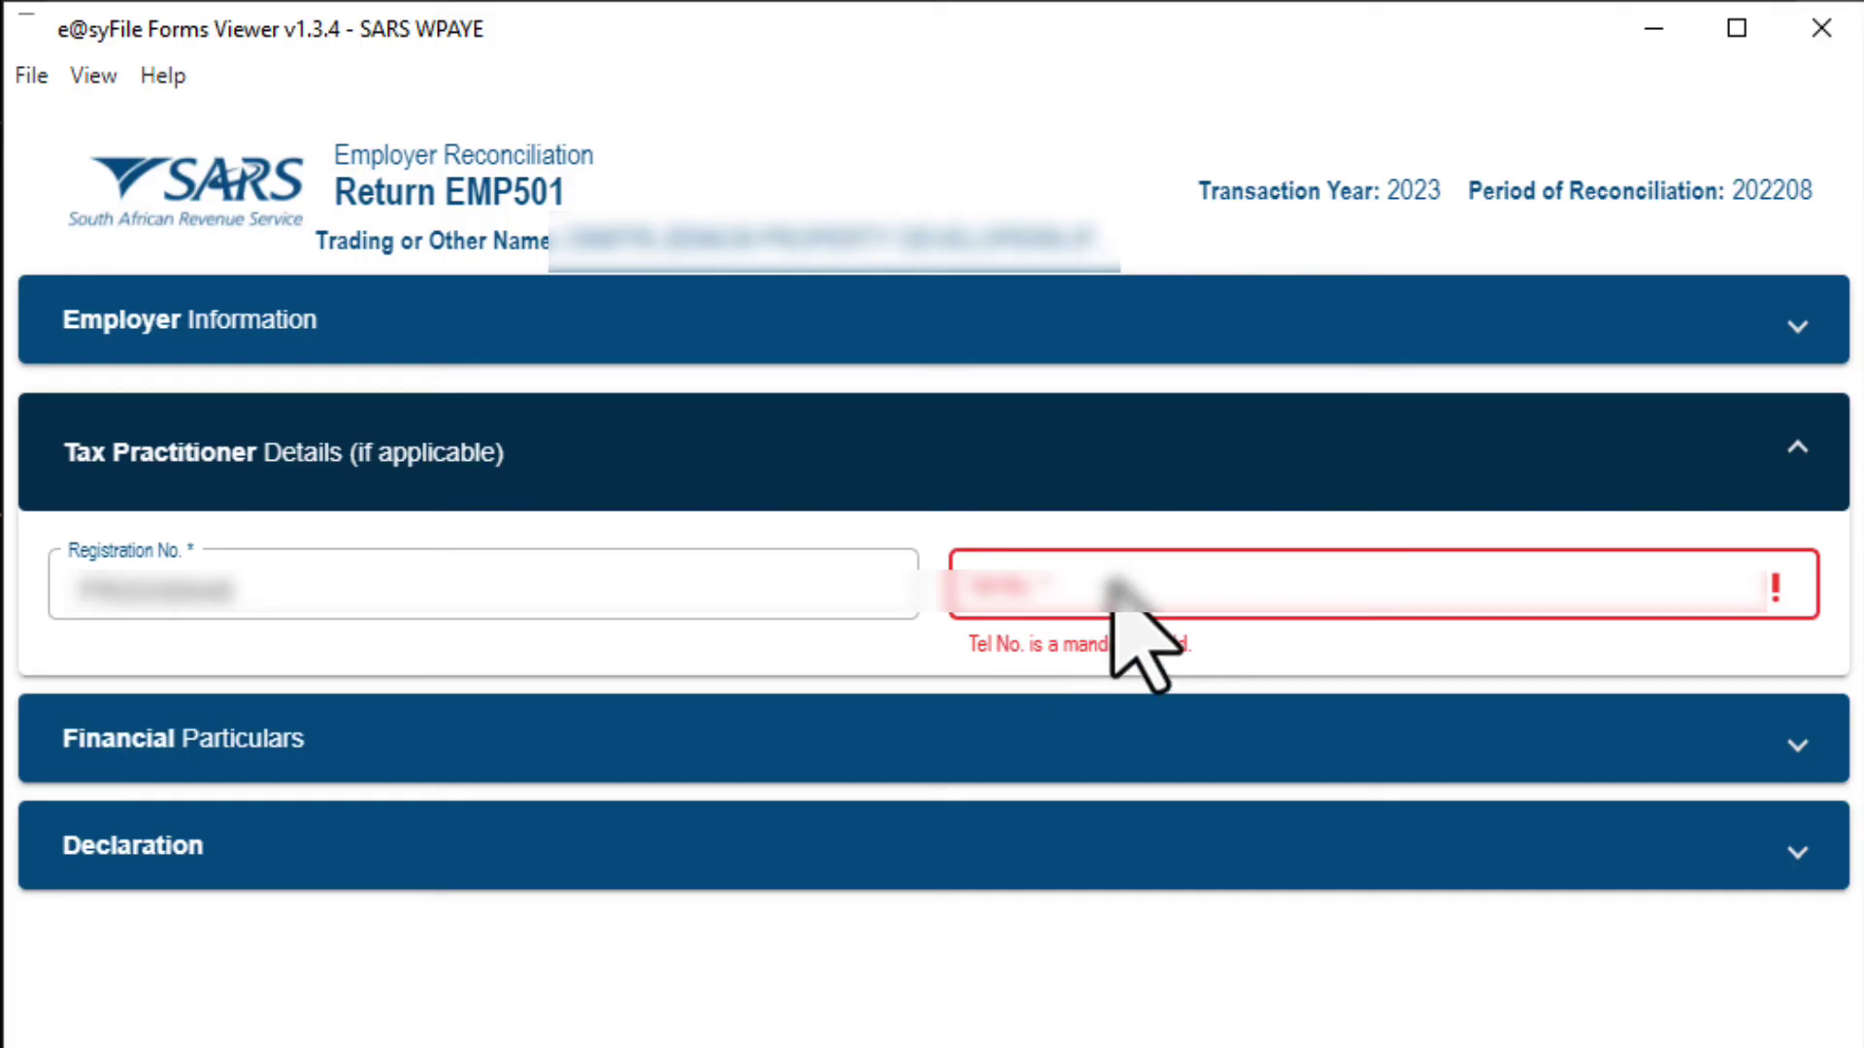
pyautogui.click(1111, 583)
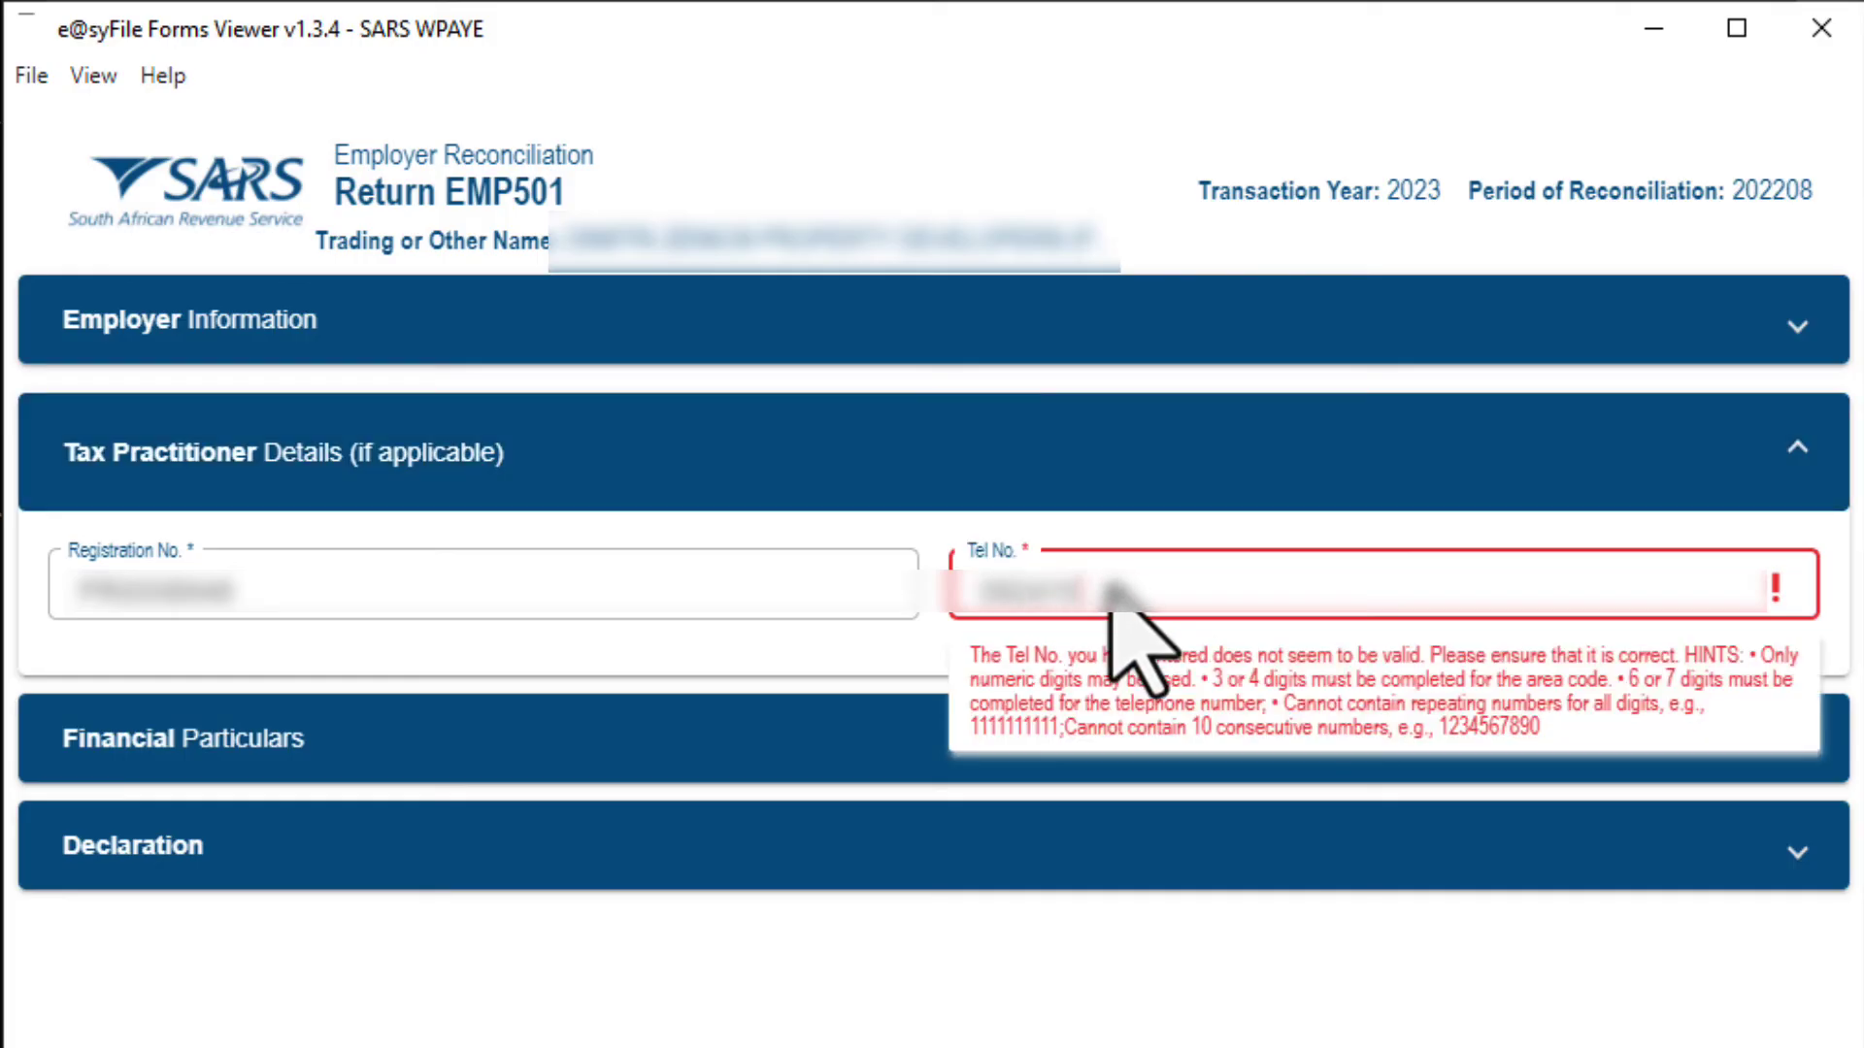
pyautogui.click(1793, 748)
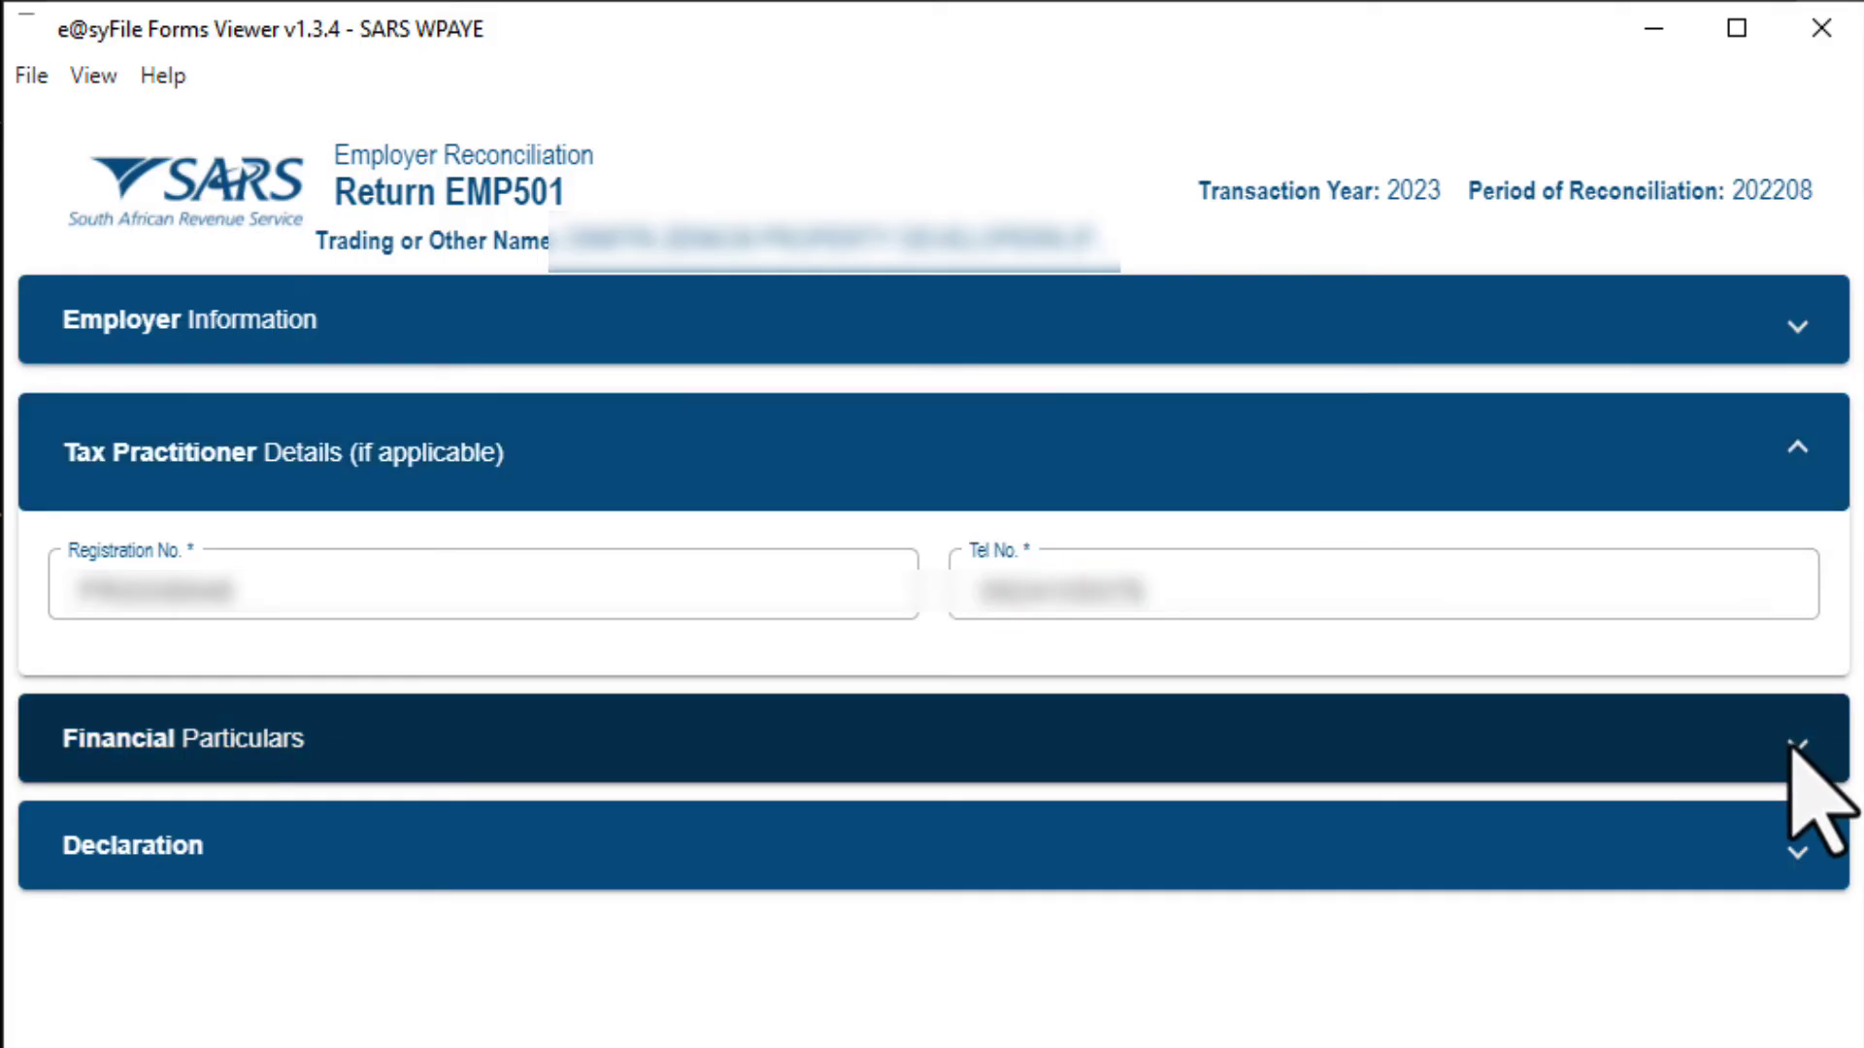
# Confirm the Financial Particulars differences are all 0.00, then File & Close the declaration
pyautogui.click(1794, 748)
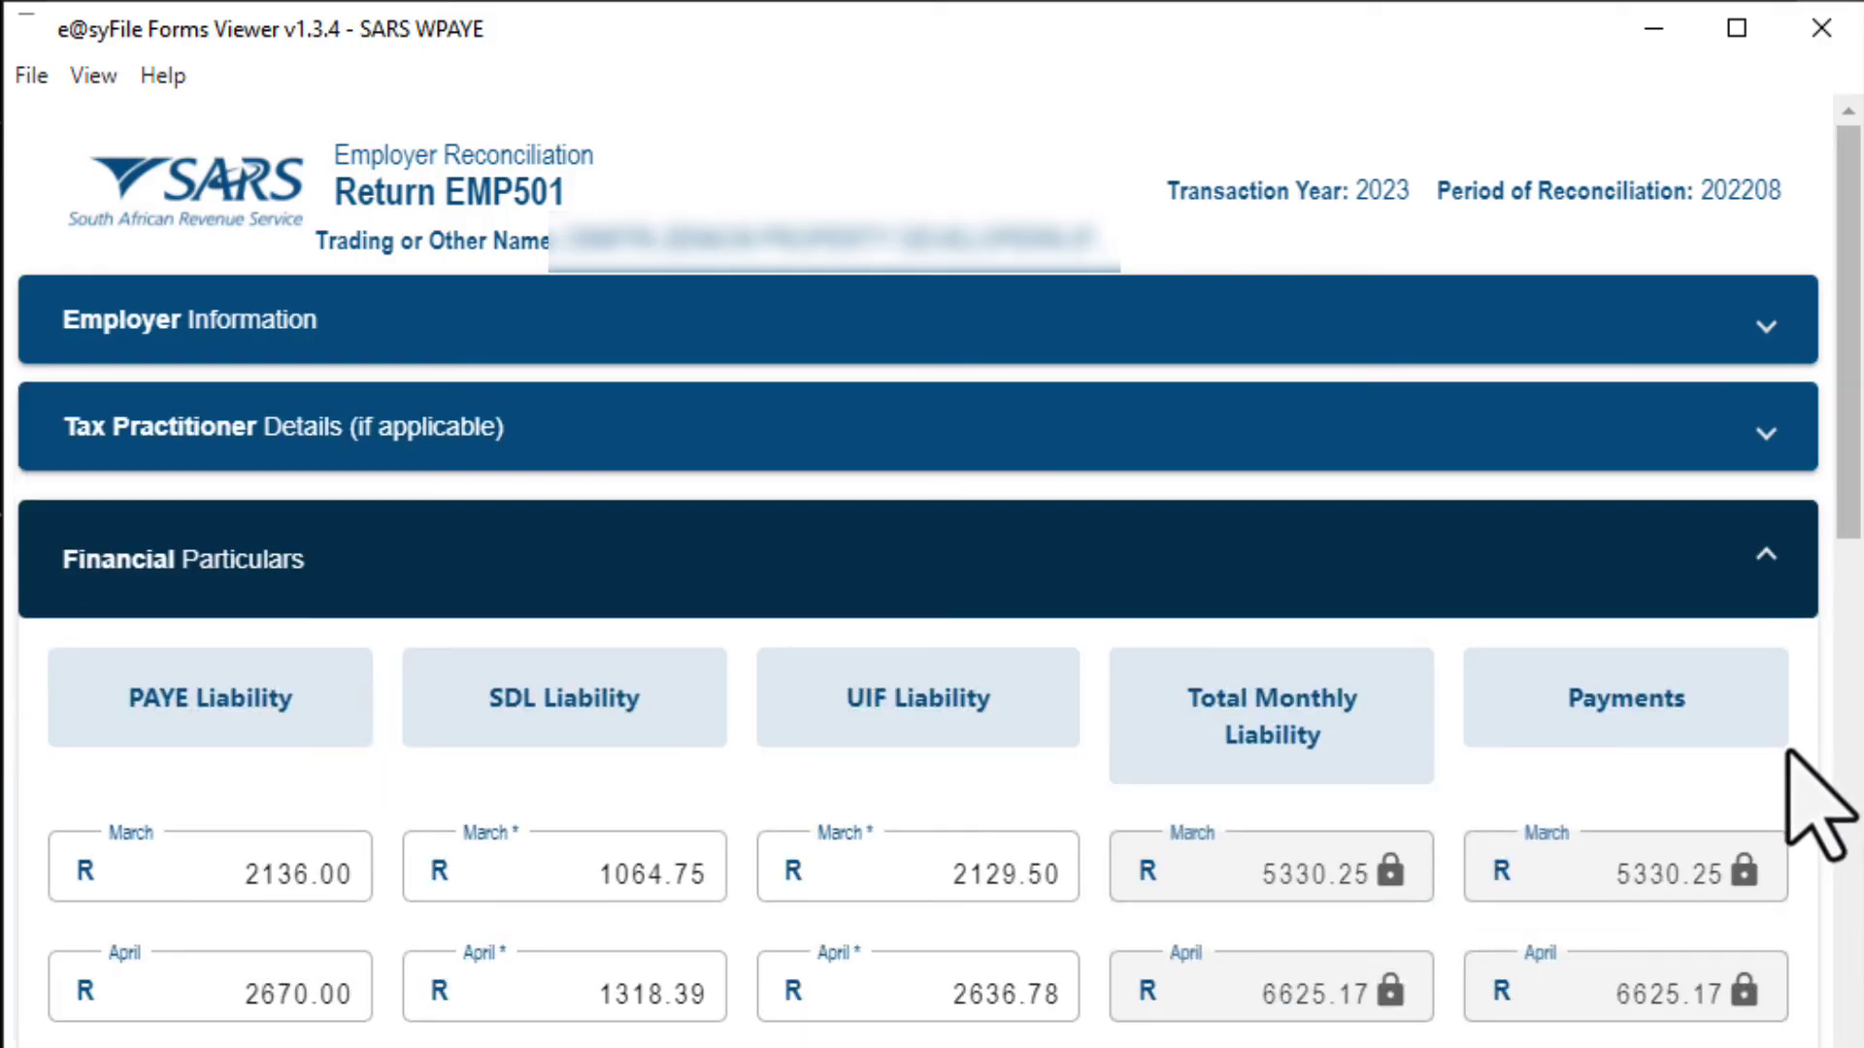
pyautogui.scroll(-3, 1831, 540)
pyautogui.moveTo(1858, 560); pyautogui.dragTo(1811, 1047)
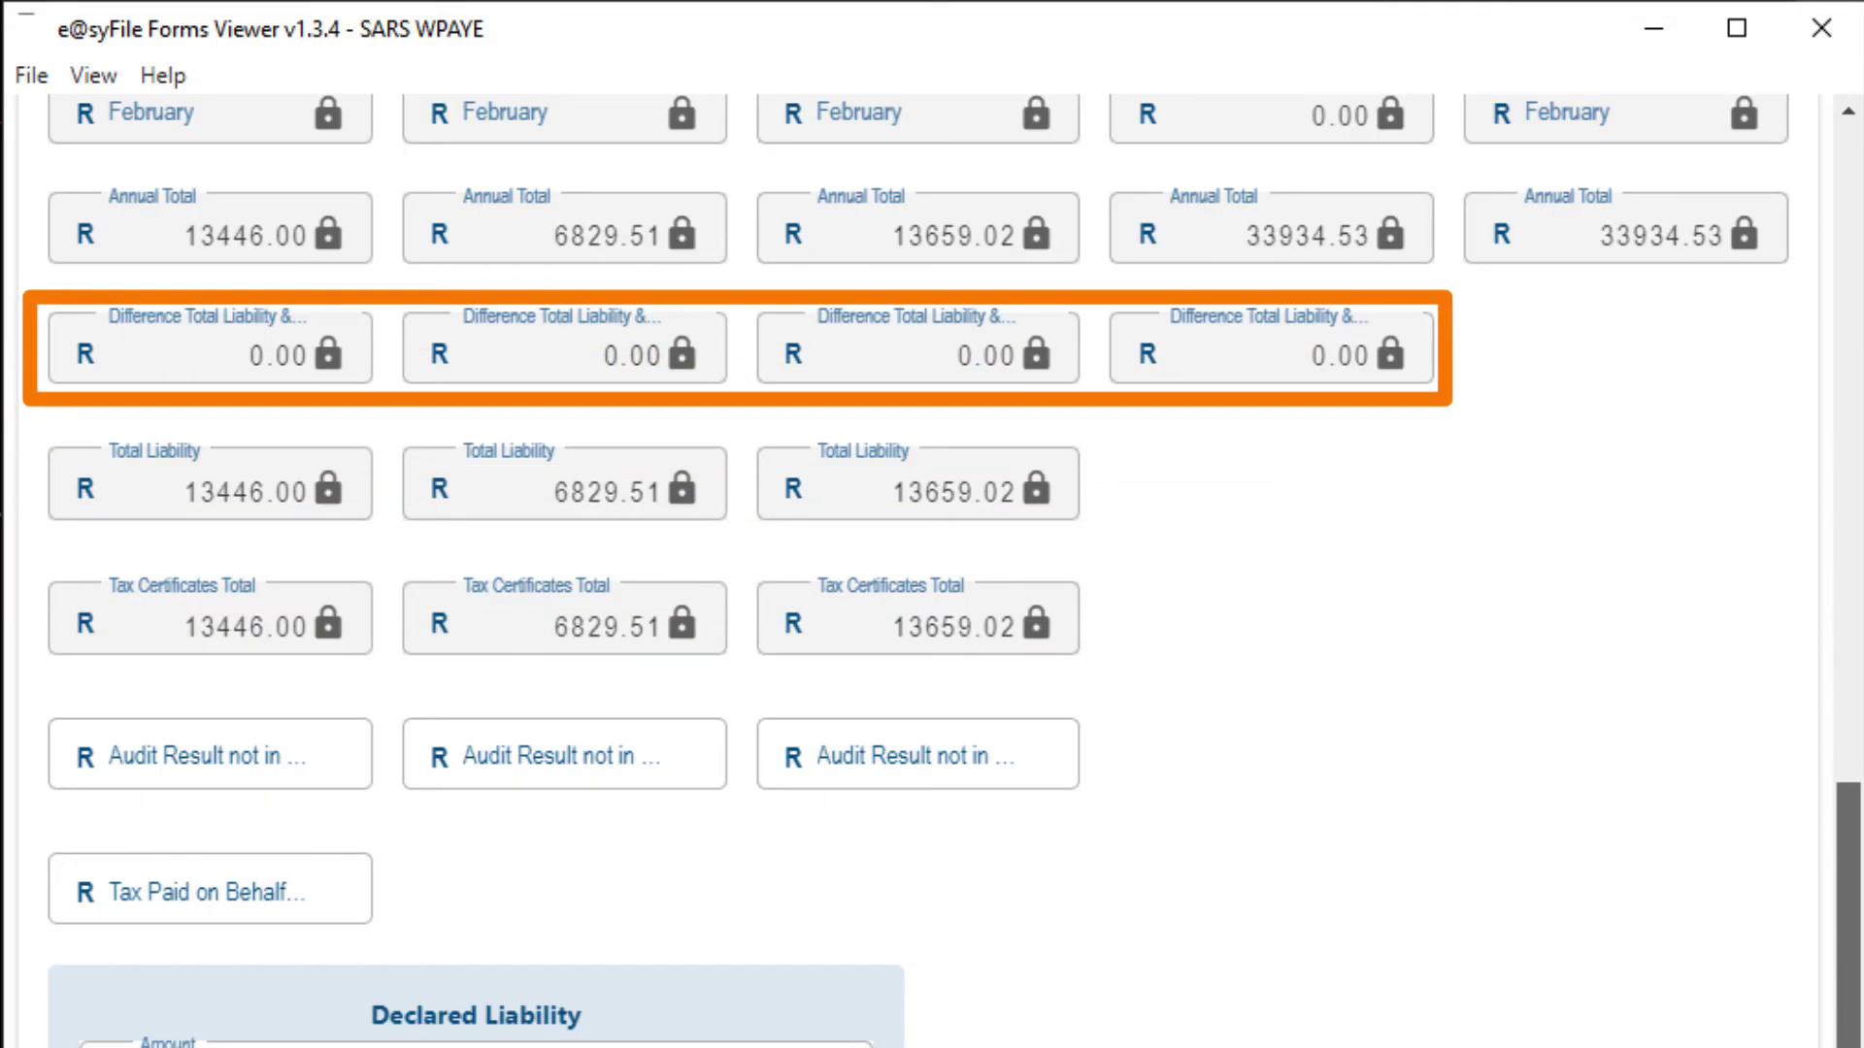
pyautogui.scroll(-6, 932, 571)
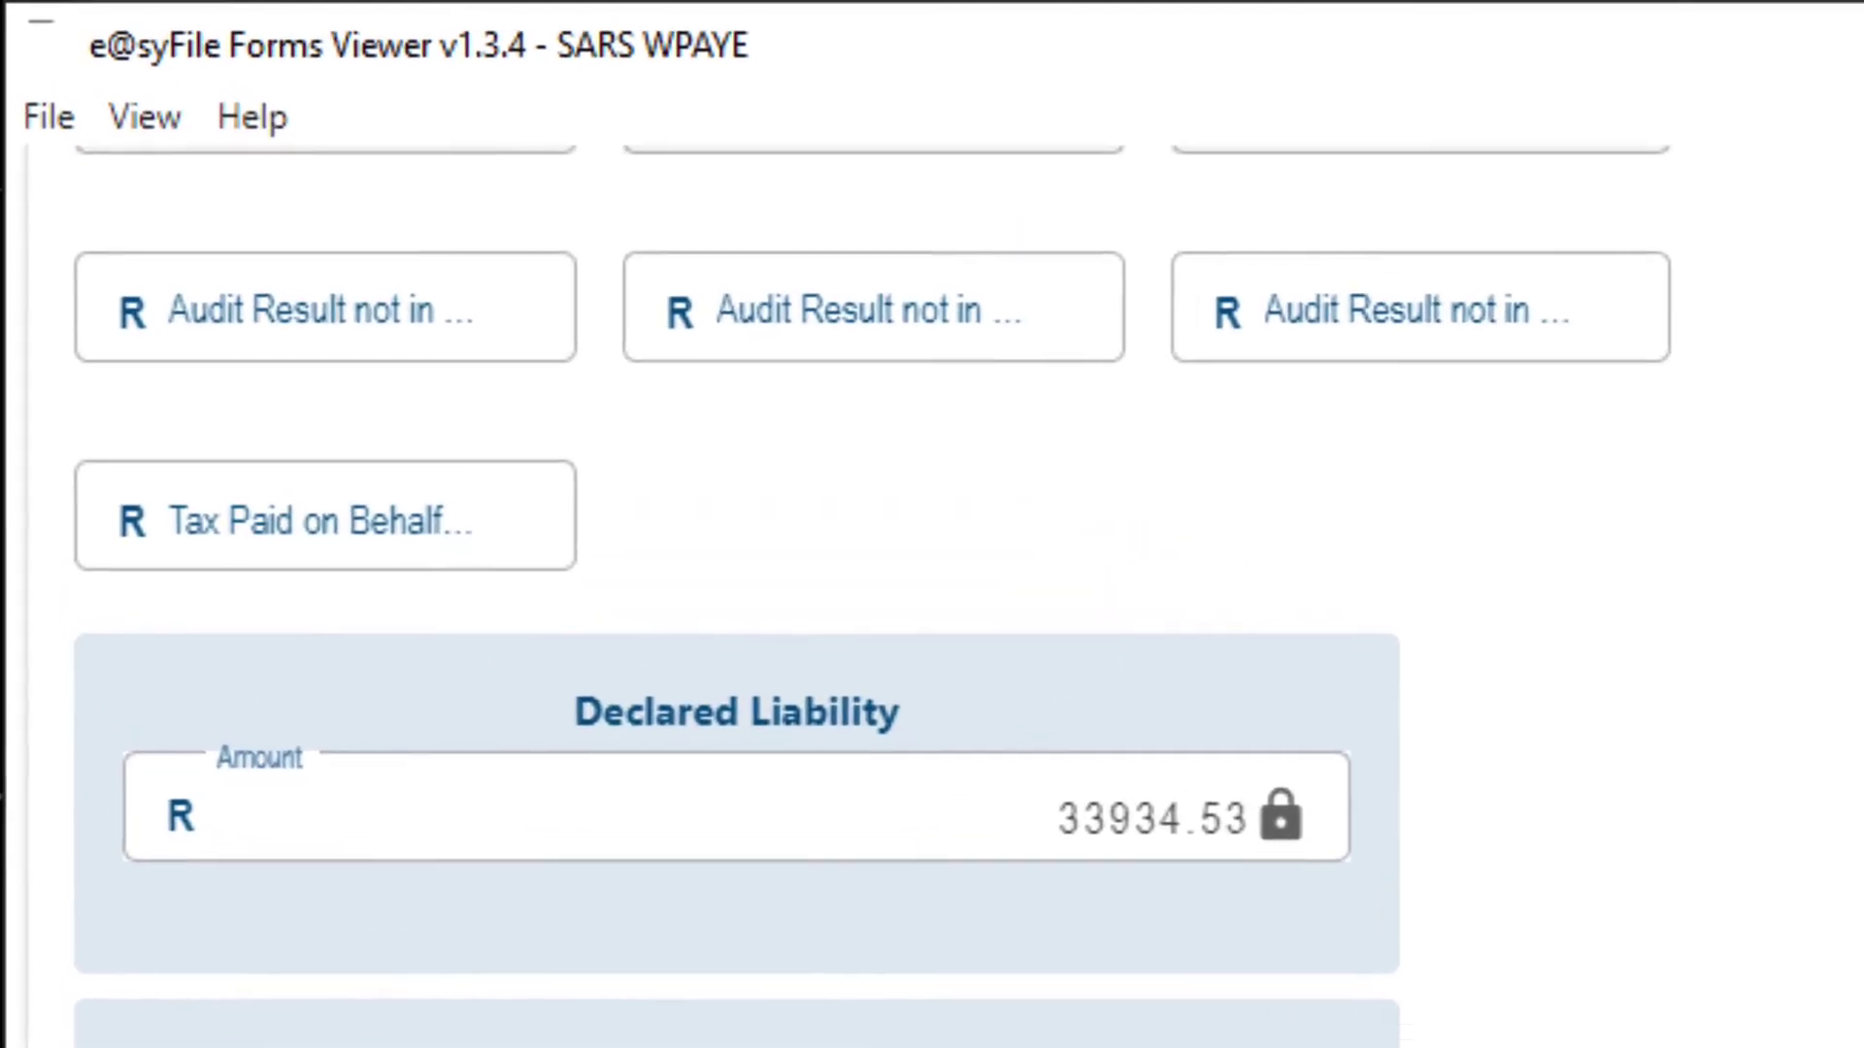
pyautogui.click(53, 119)
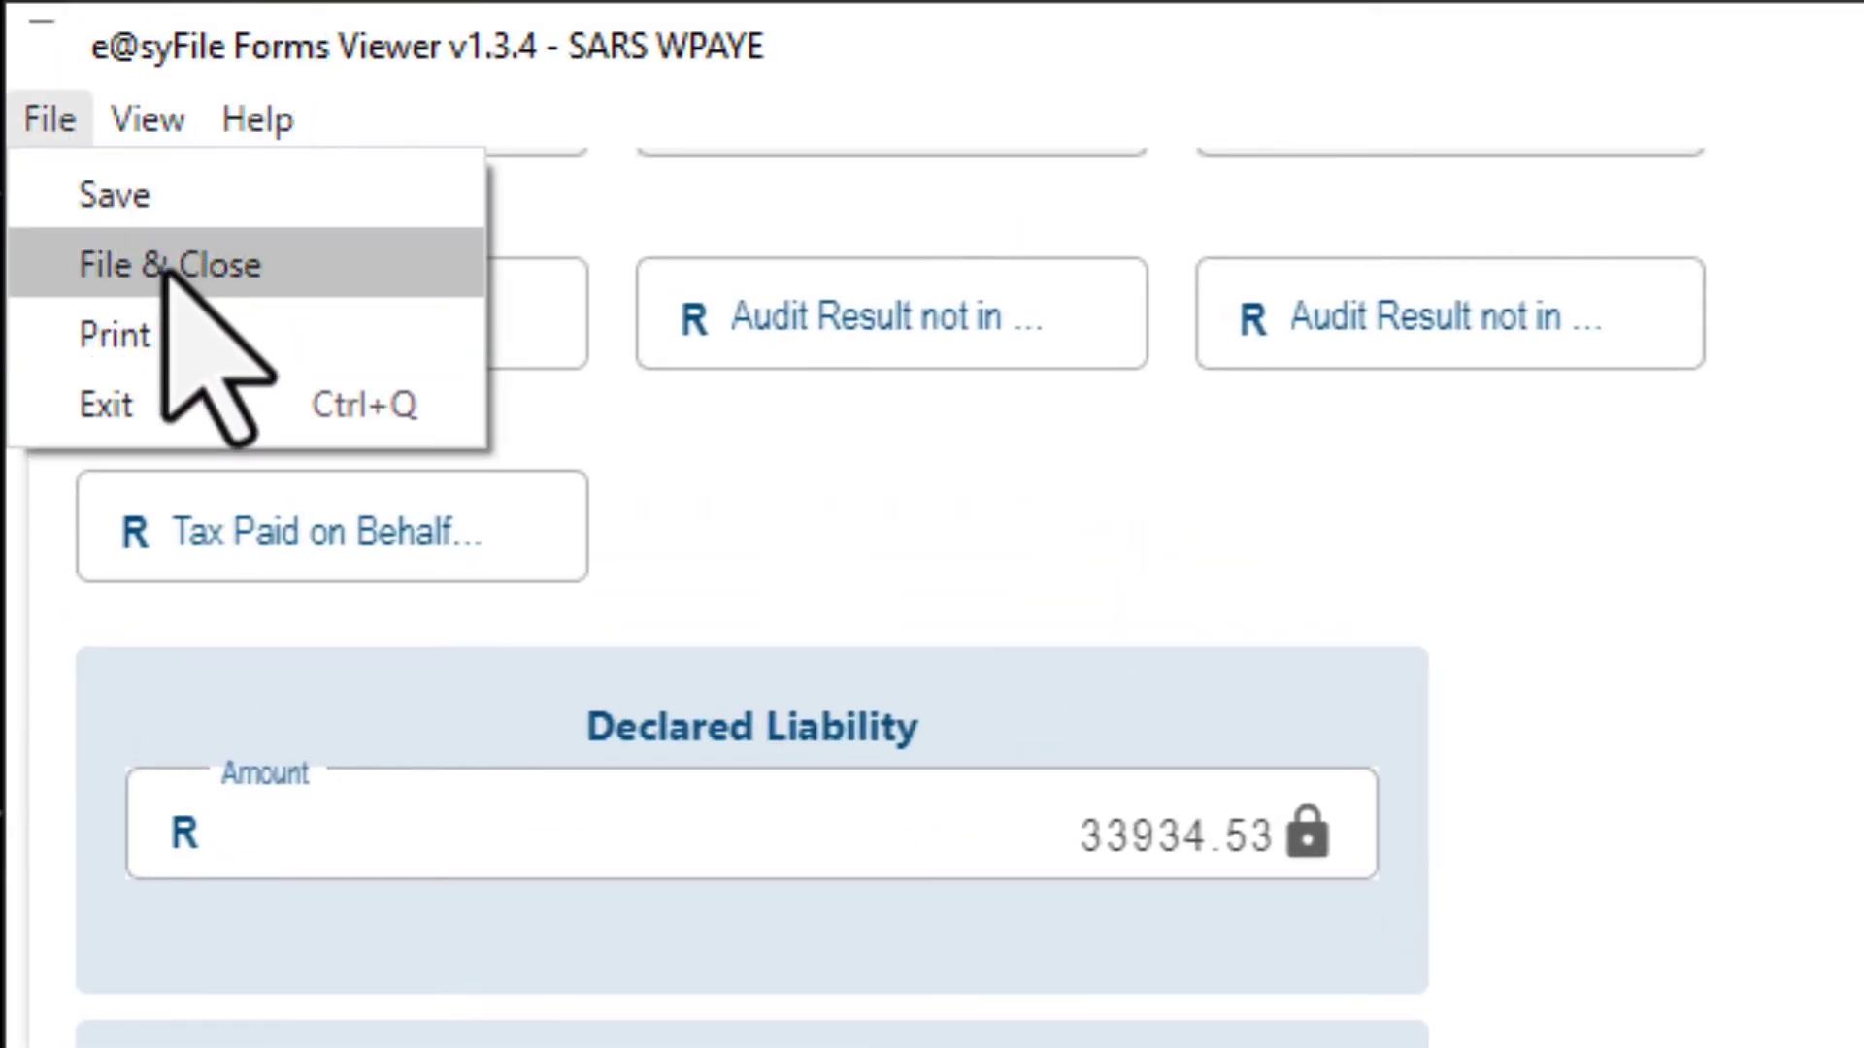
pyautogui.click(167, 274)
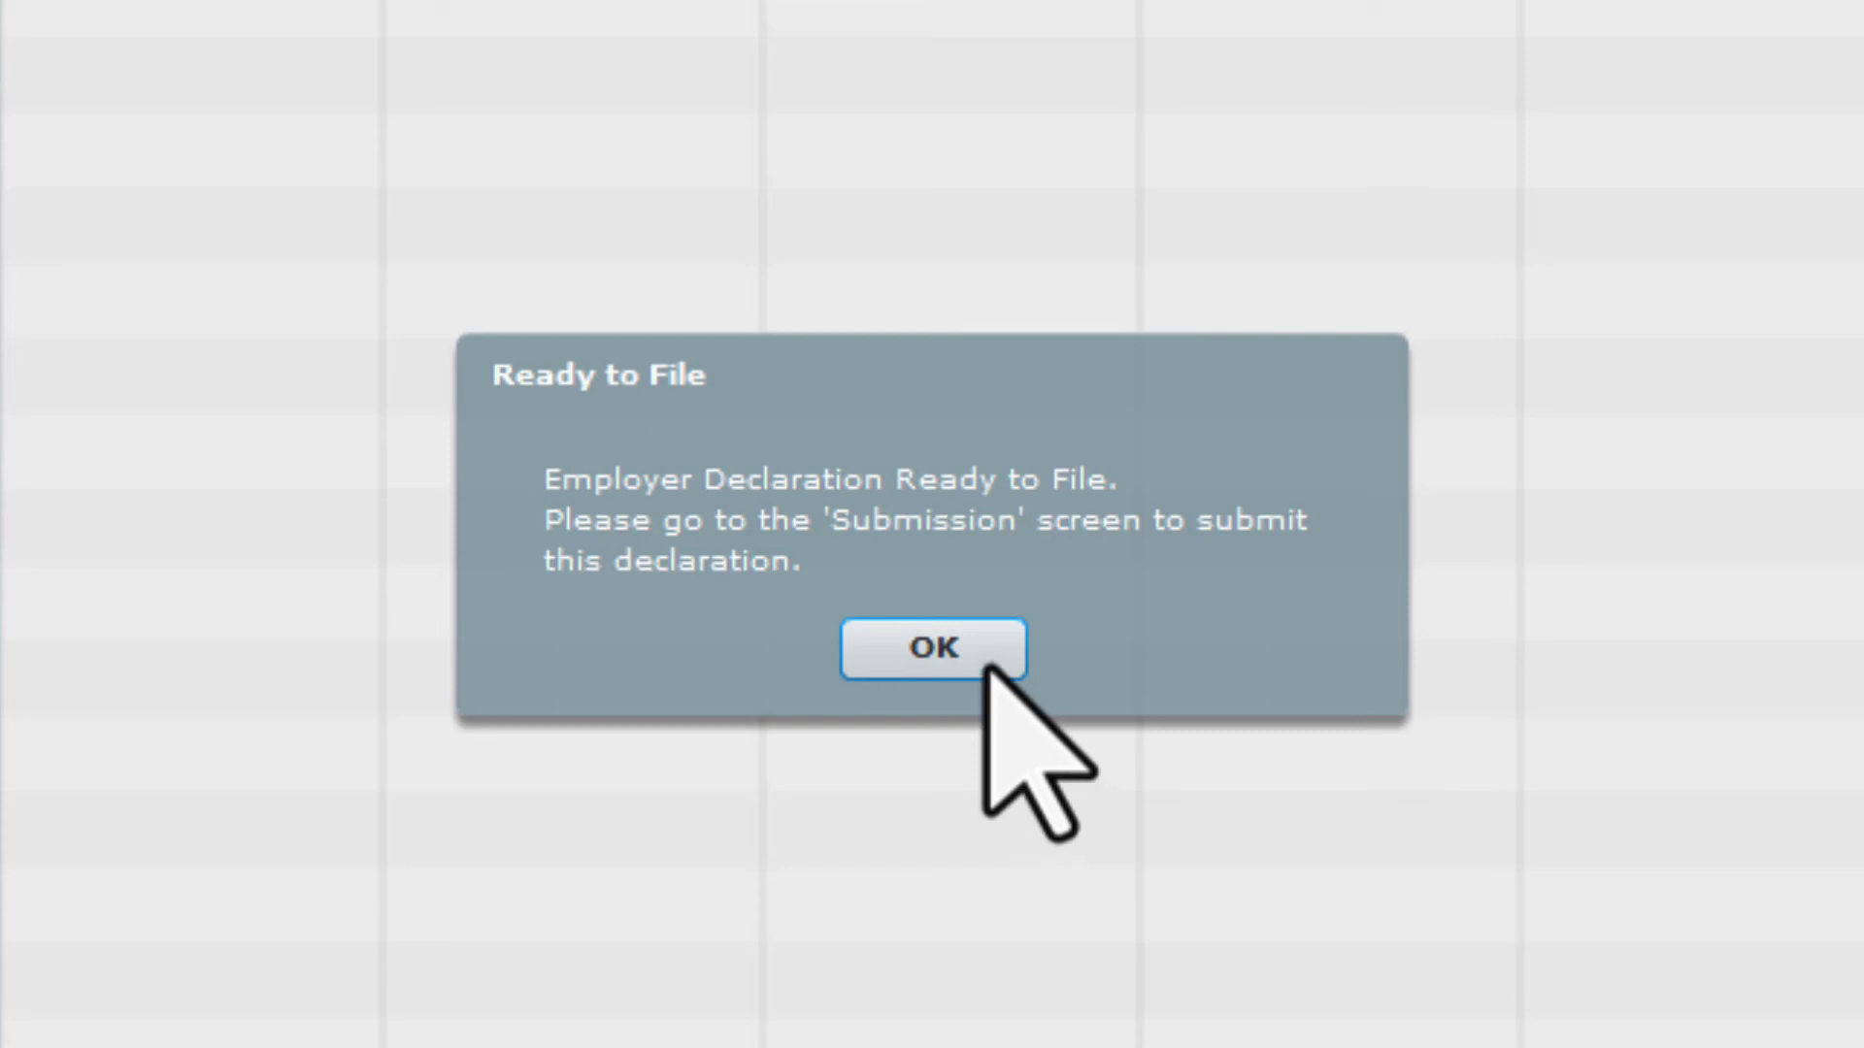
# Mark the READY TO FILE 202208 declaration for submission to SARS and submit it
pyautogui.click(986, 653)
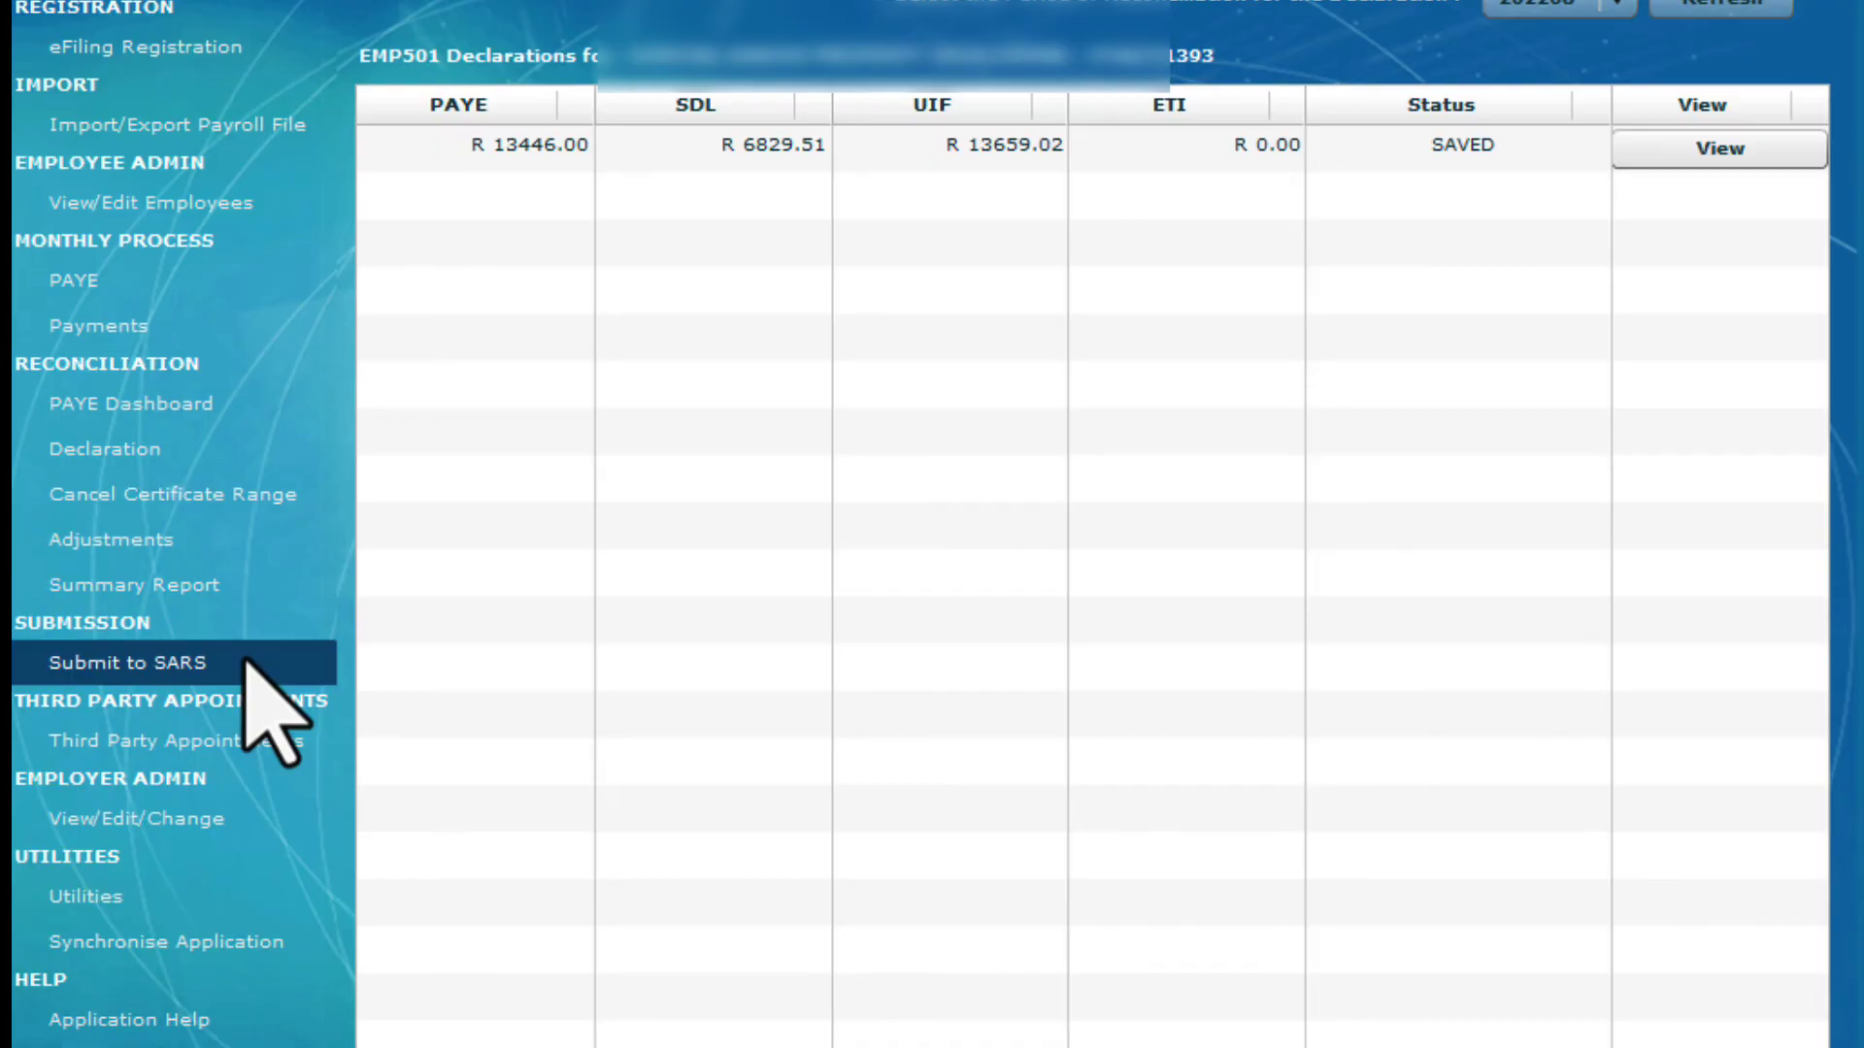
pyautogui.click(244, 660)
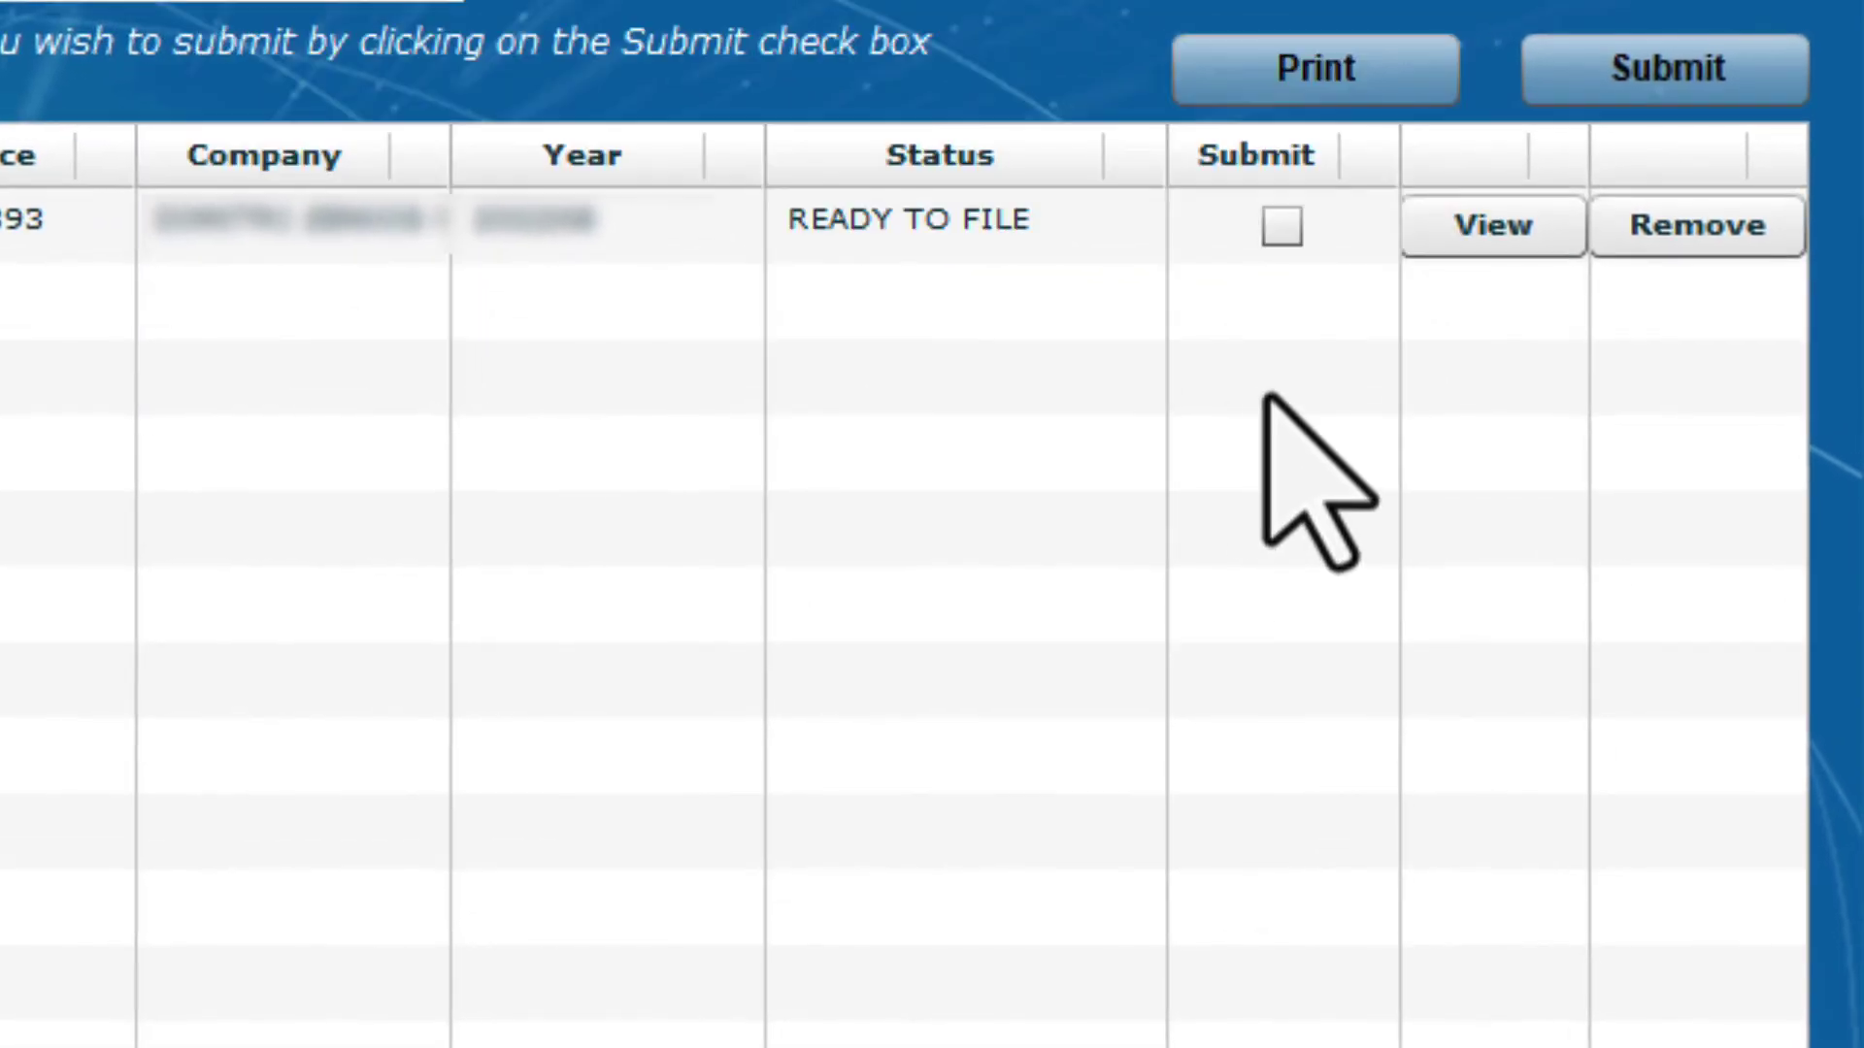
pyautogui.click(1497, 96)
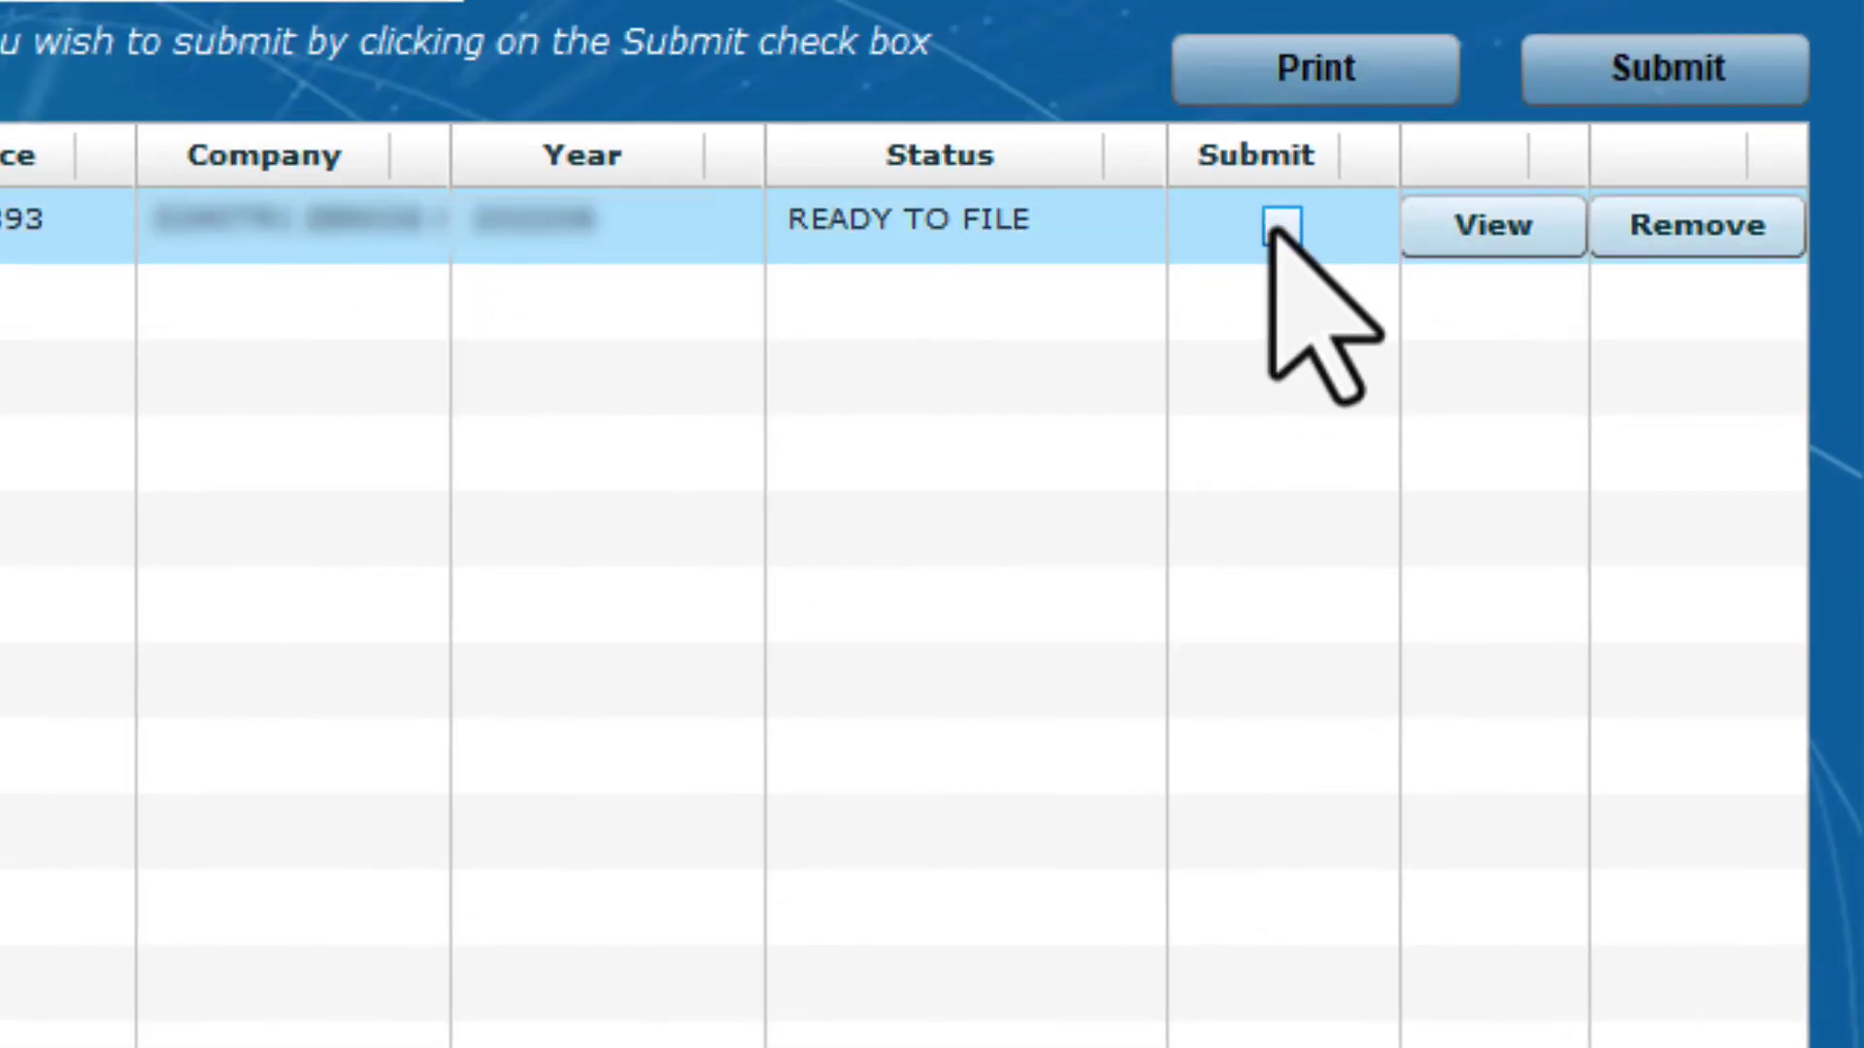
pyautogui.click(1281, 226)
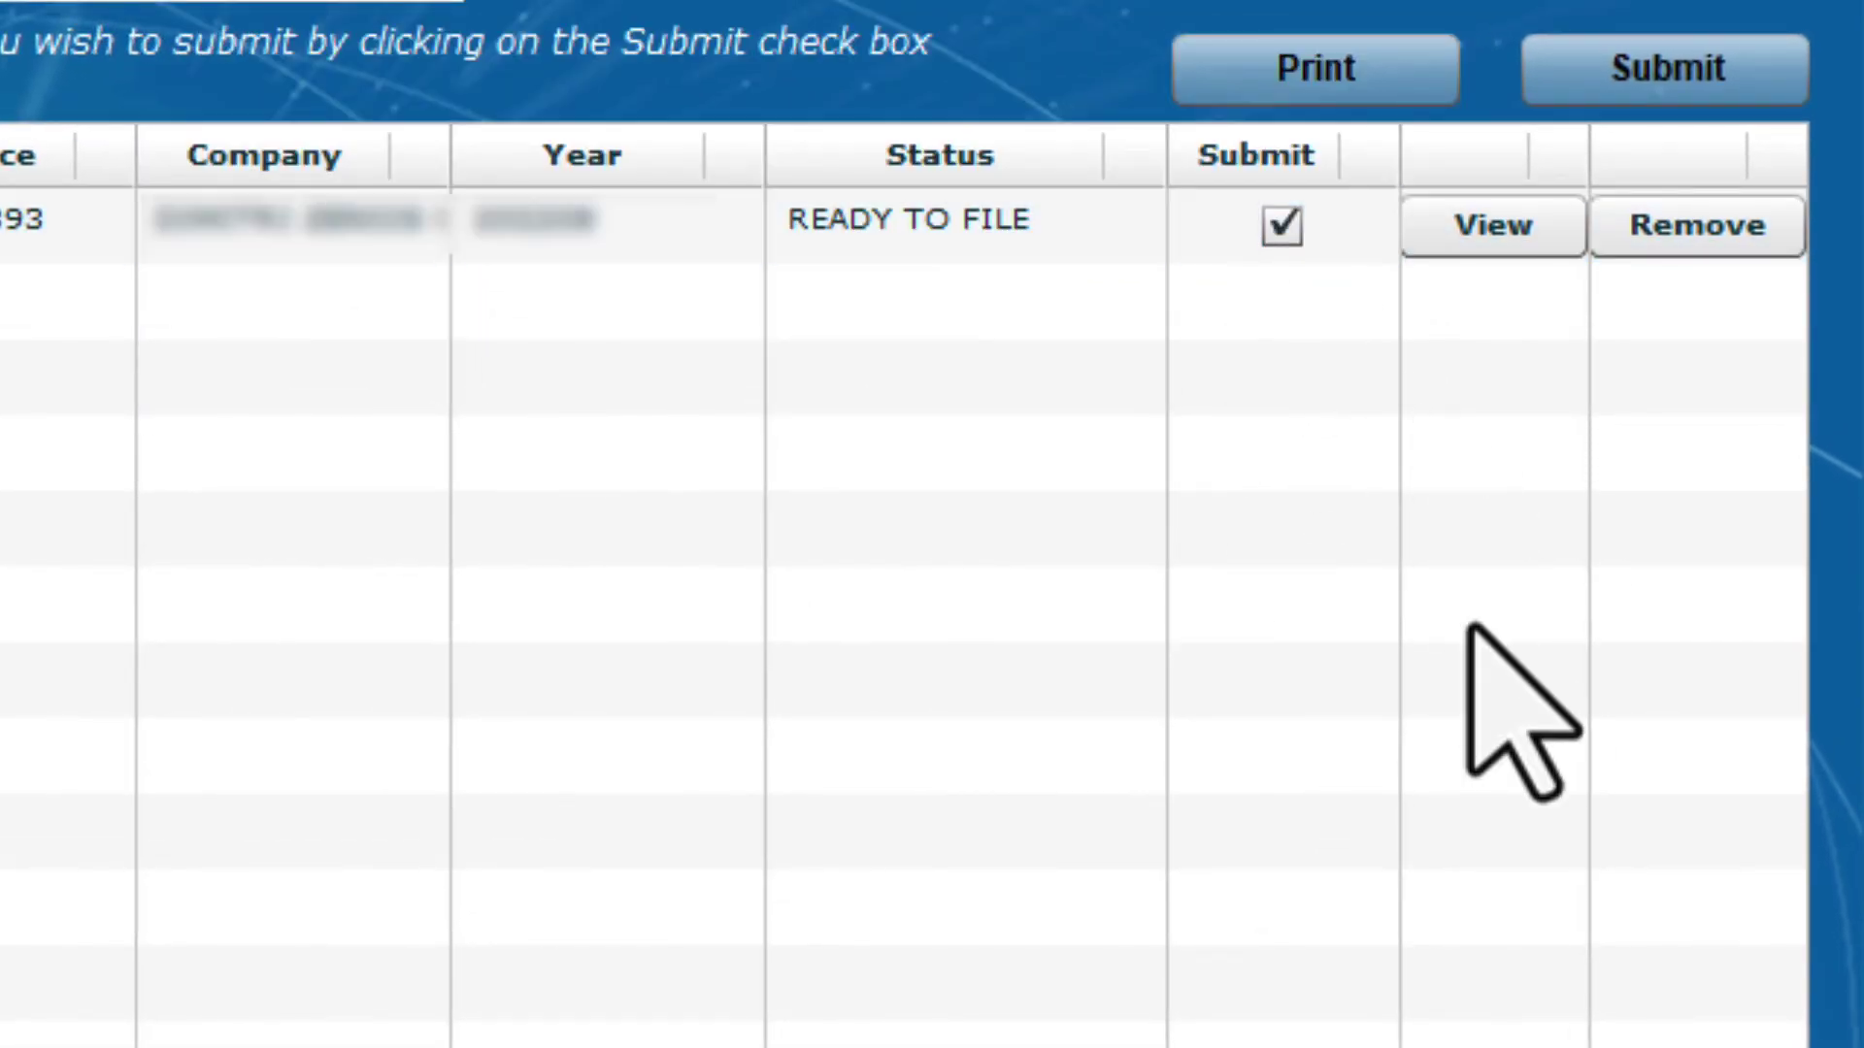
pyautogui.click(1738, 61)
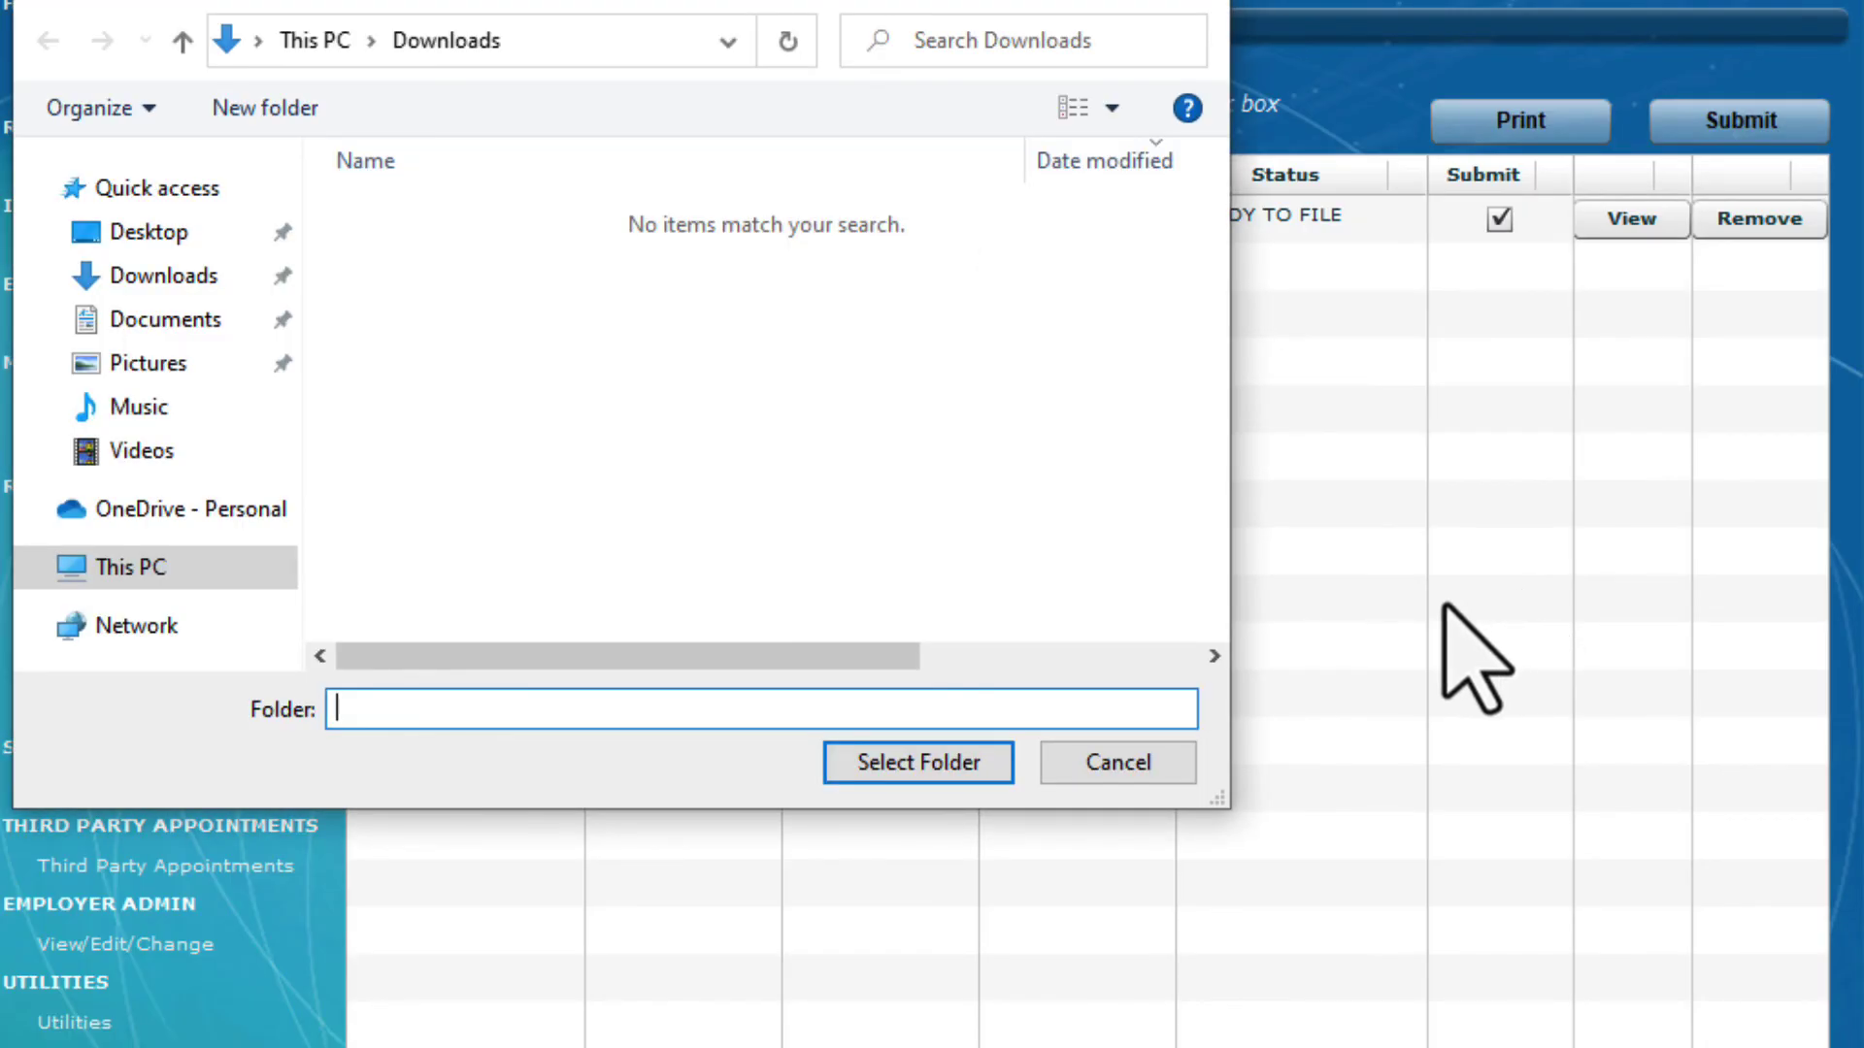
# Export to the Downloads folder, enter the eFiling password, accept the declaration and send
pyautogui.click(986, 777)
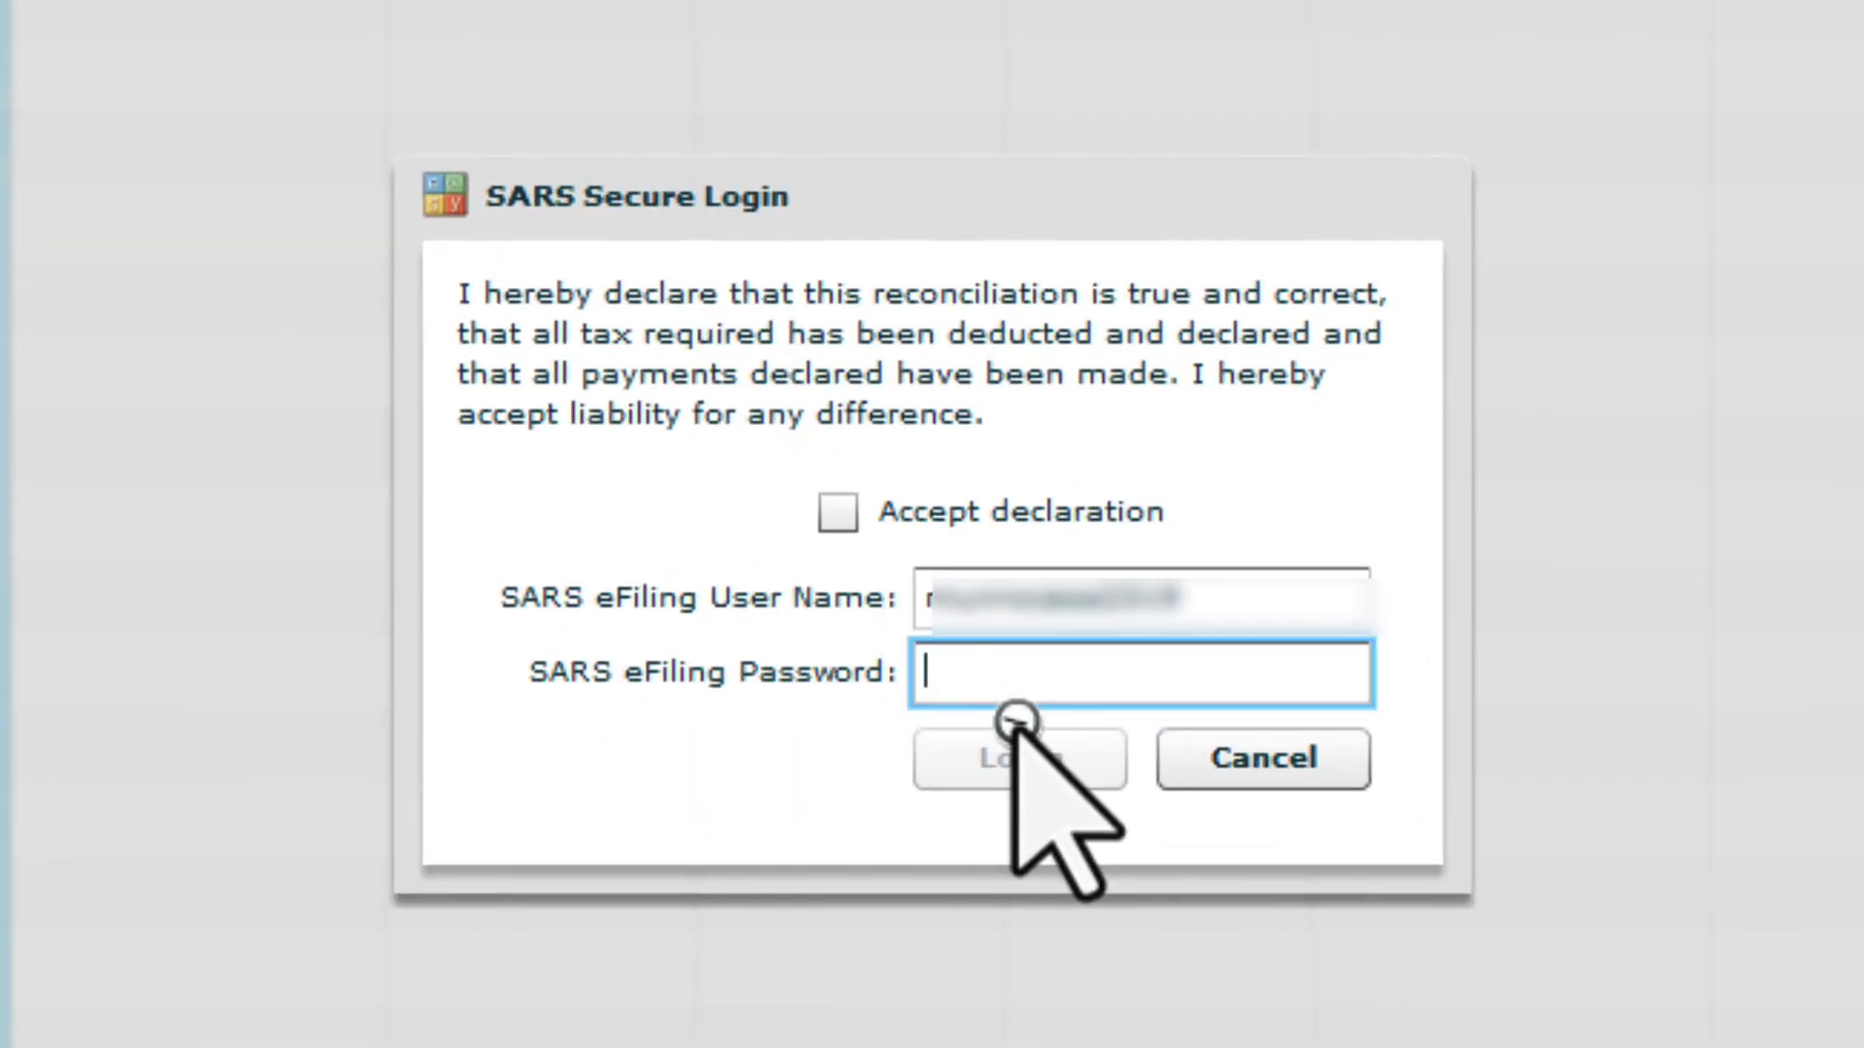
pyautogui.write('*******')
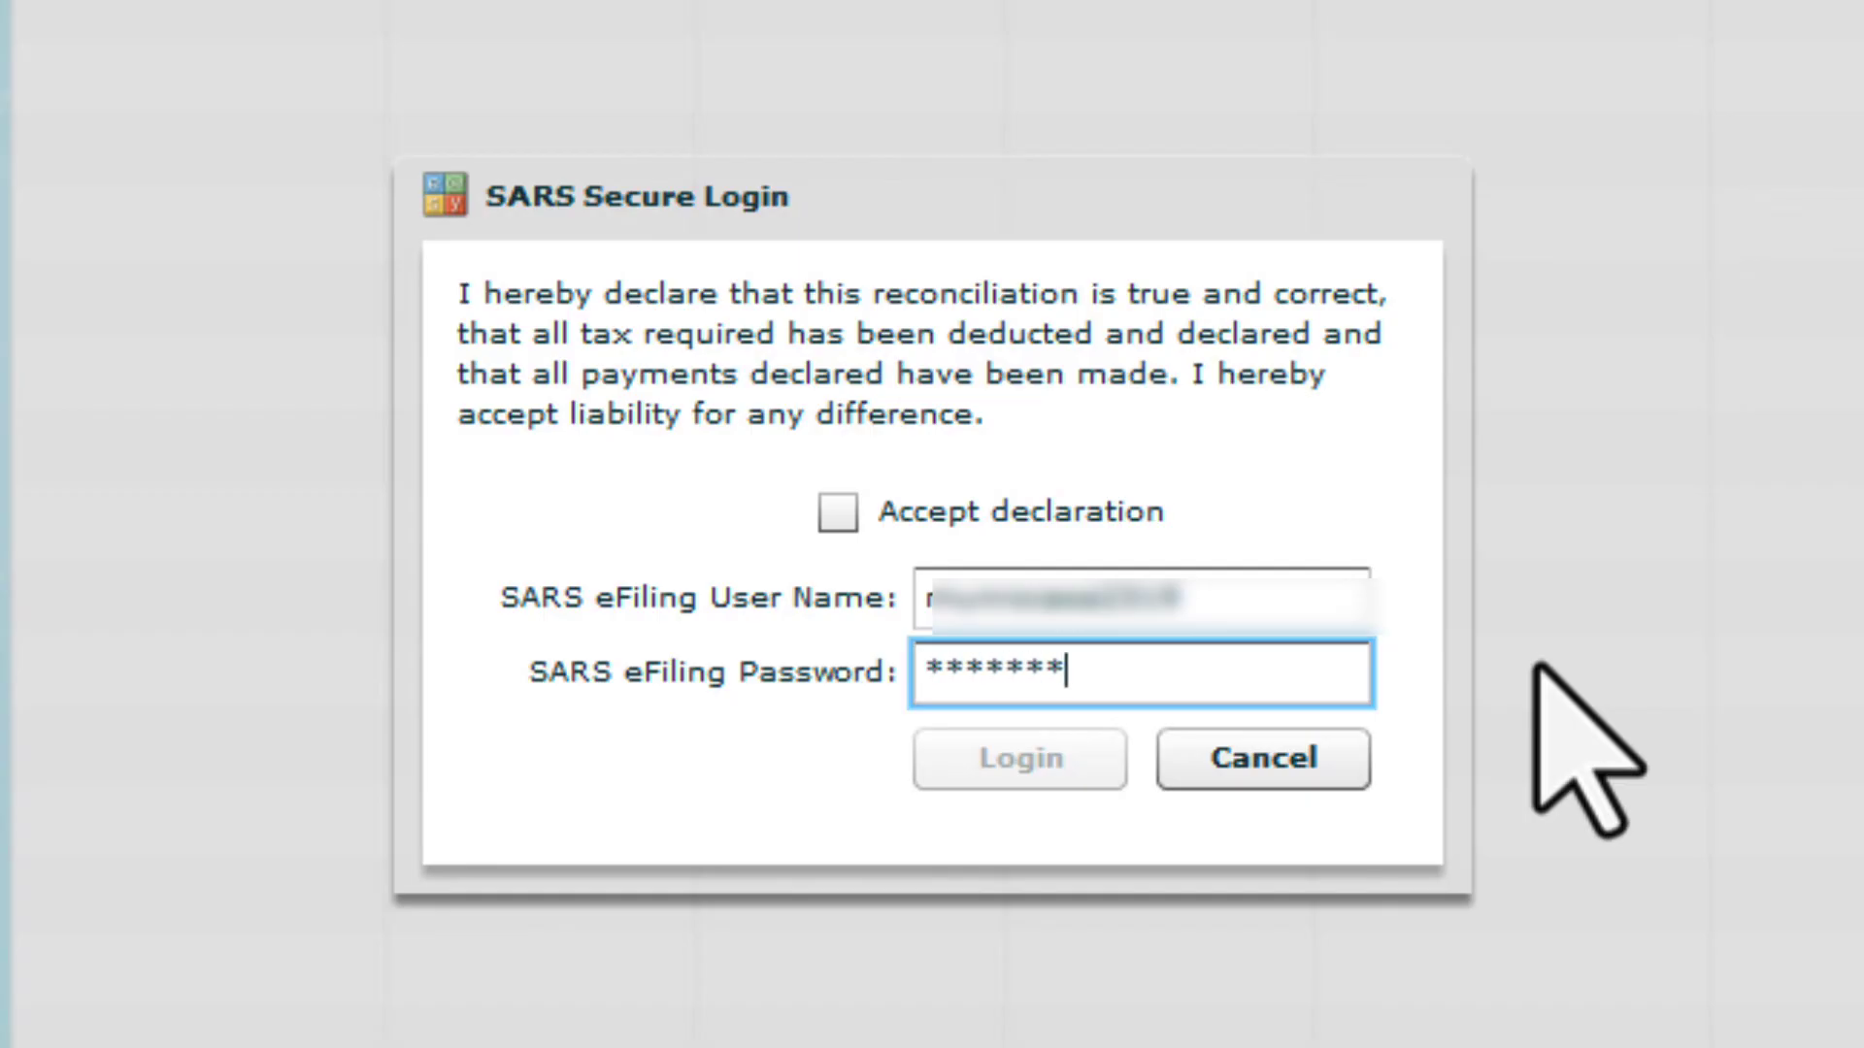
pyautogui.write('****')
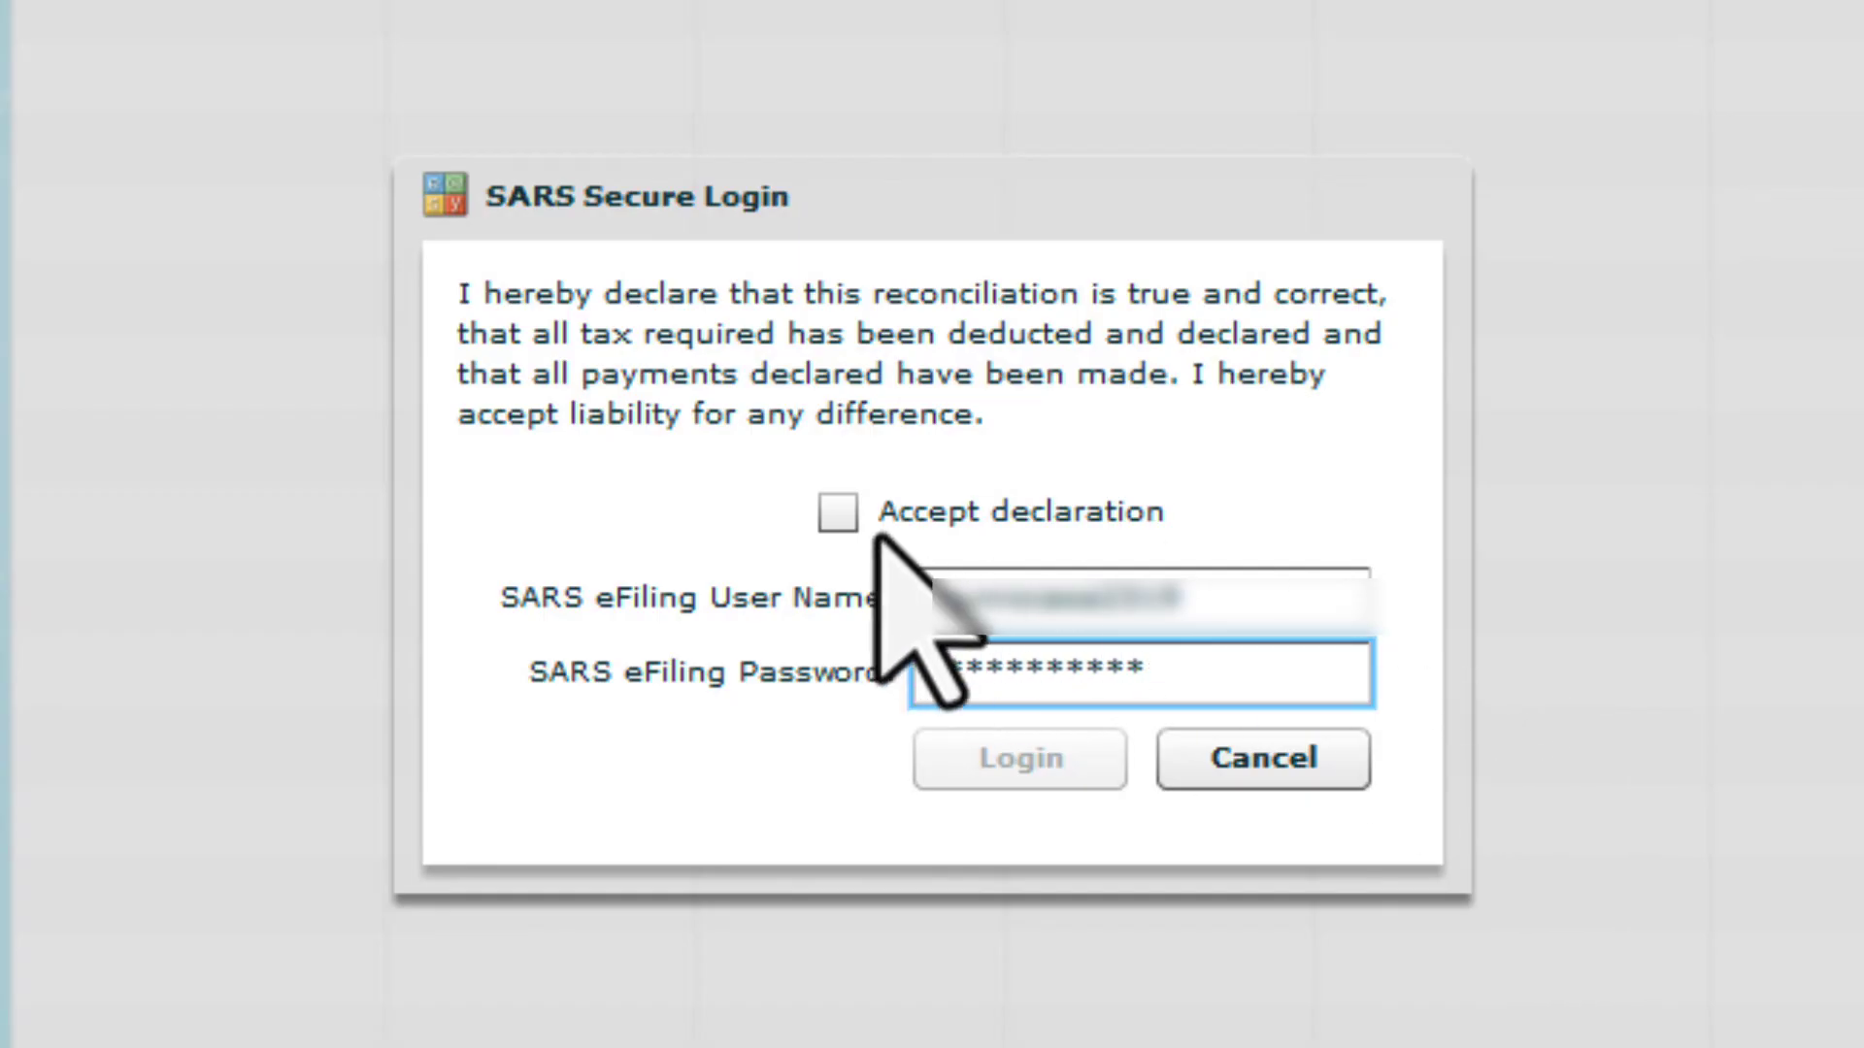
pyautogui.click(828, 514)
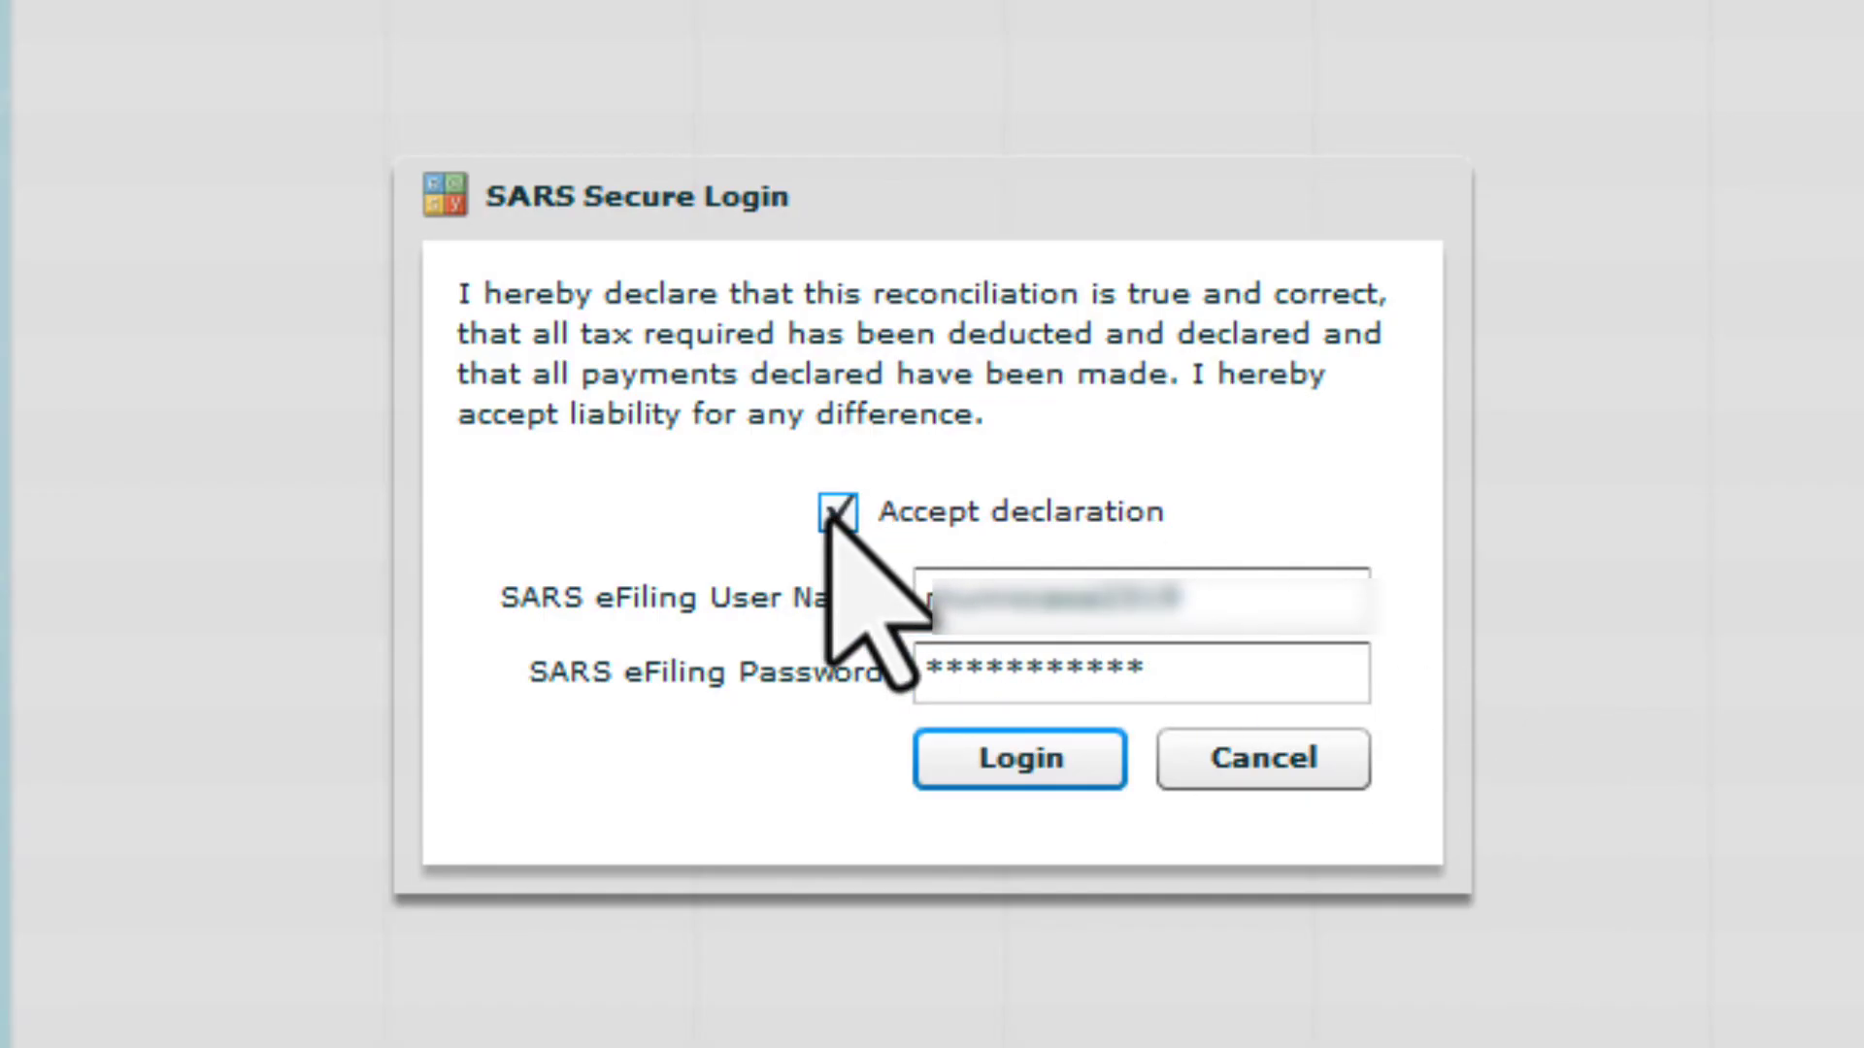
pyautogui.click(1078, 755)
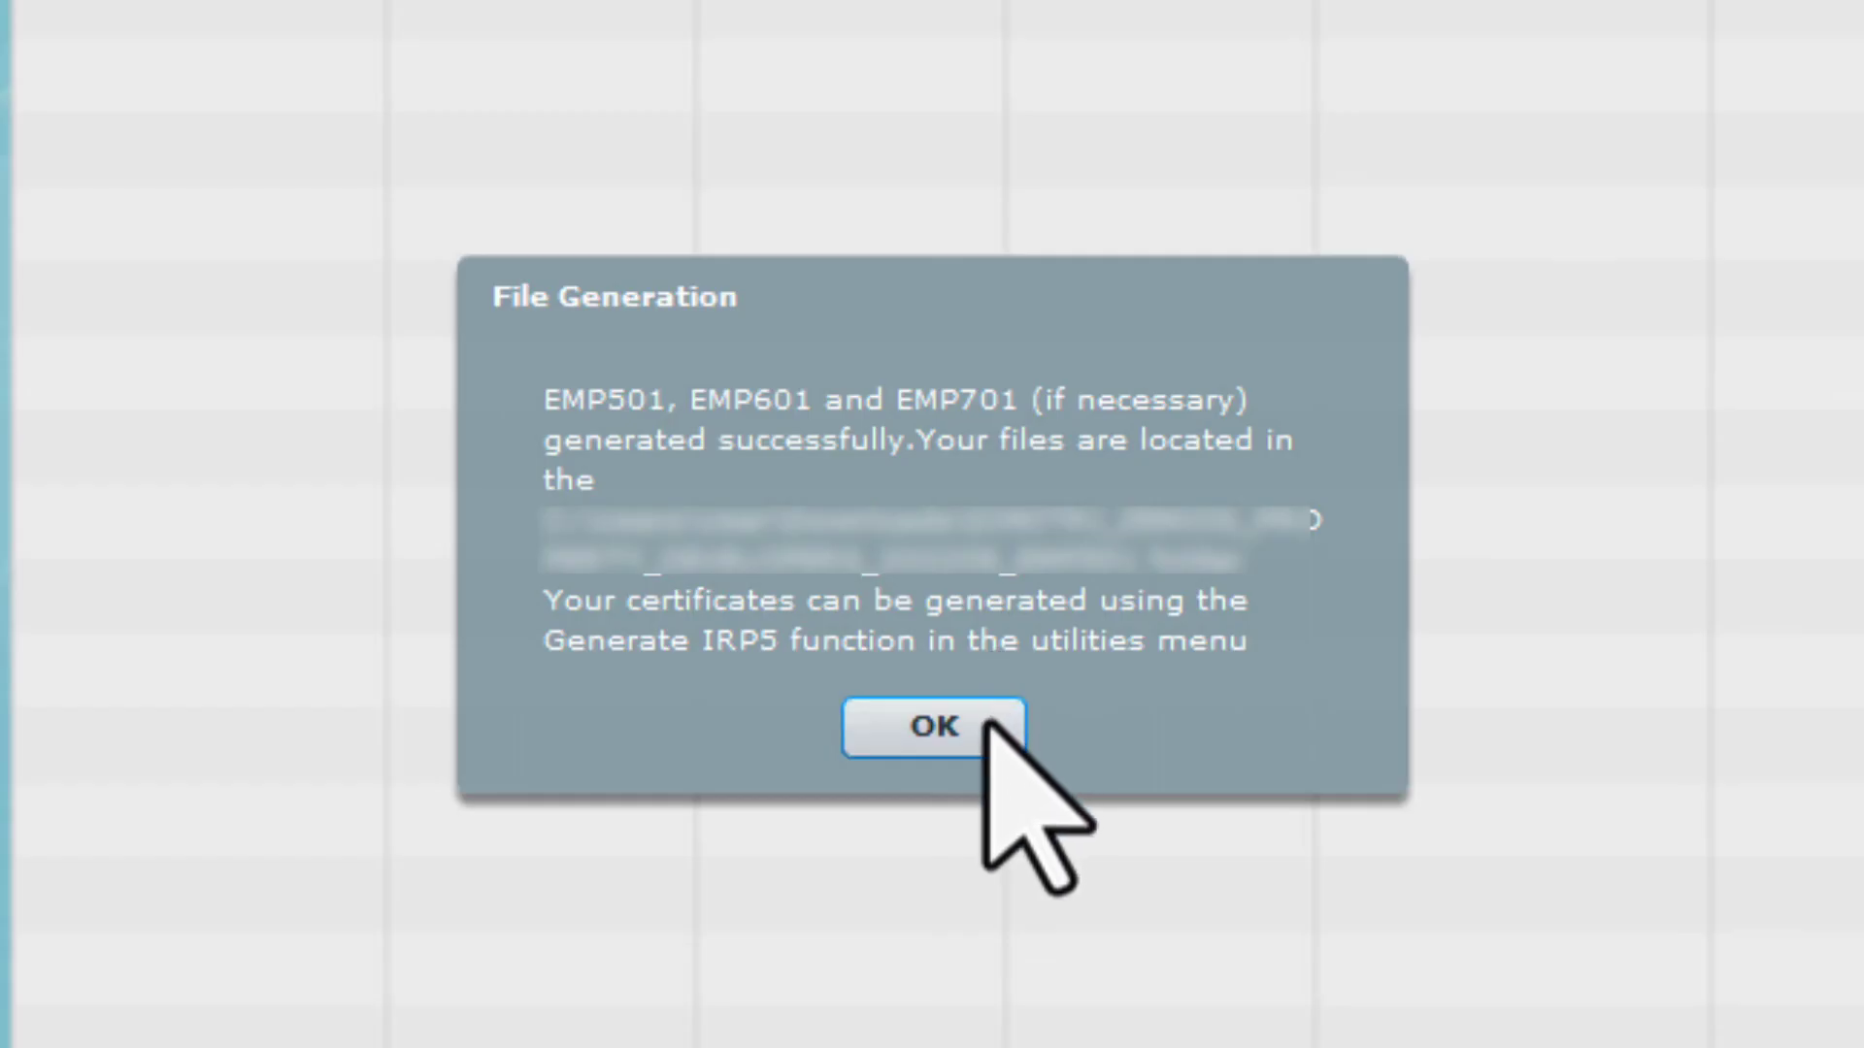
pyautogui.click(986, 724)
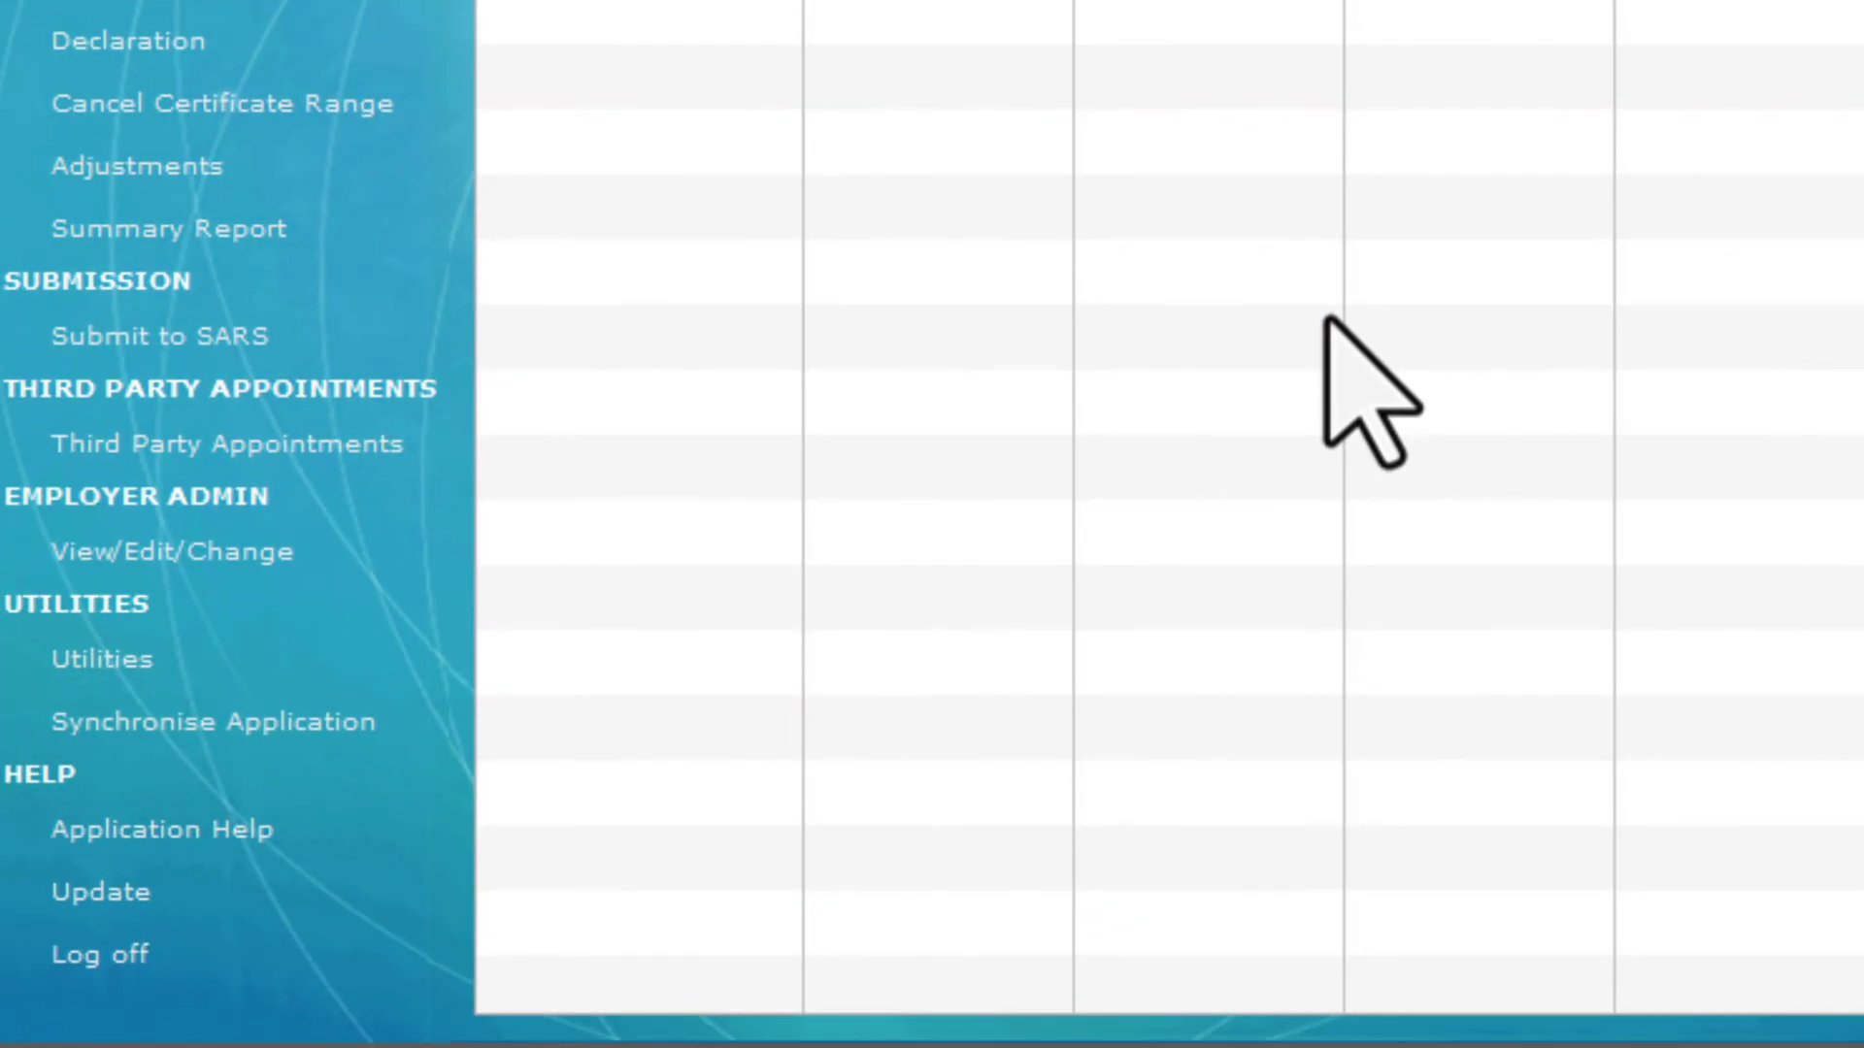
# Check the EMP501 Status Dashboard under Utilities, then log off e@syFile Employer
pyautogui.click(283, 669)
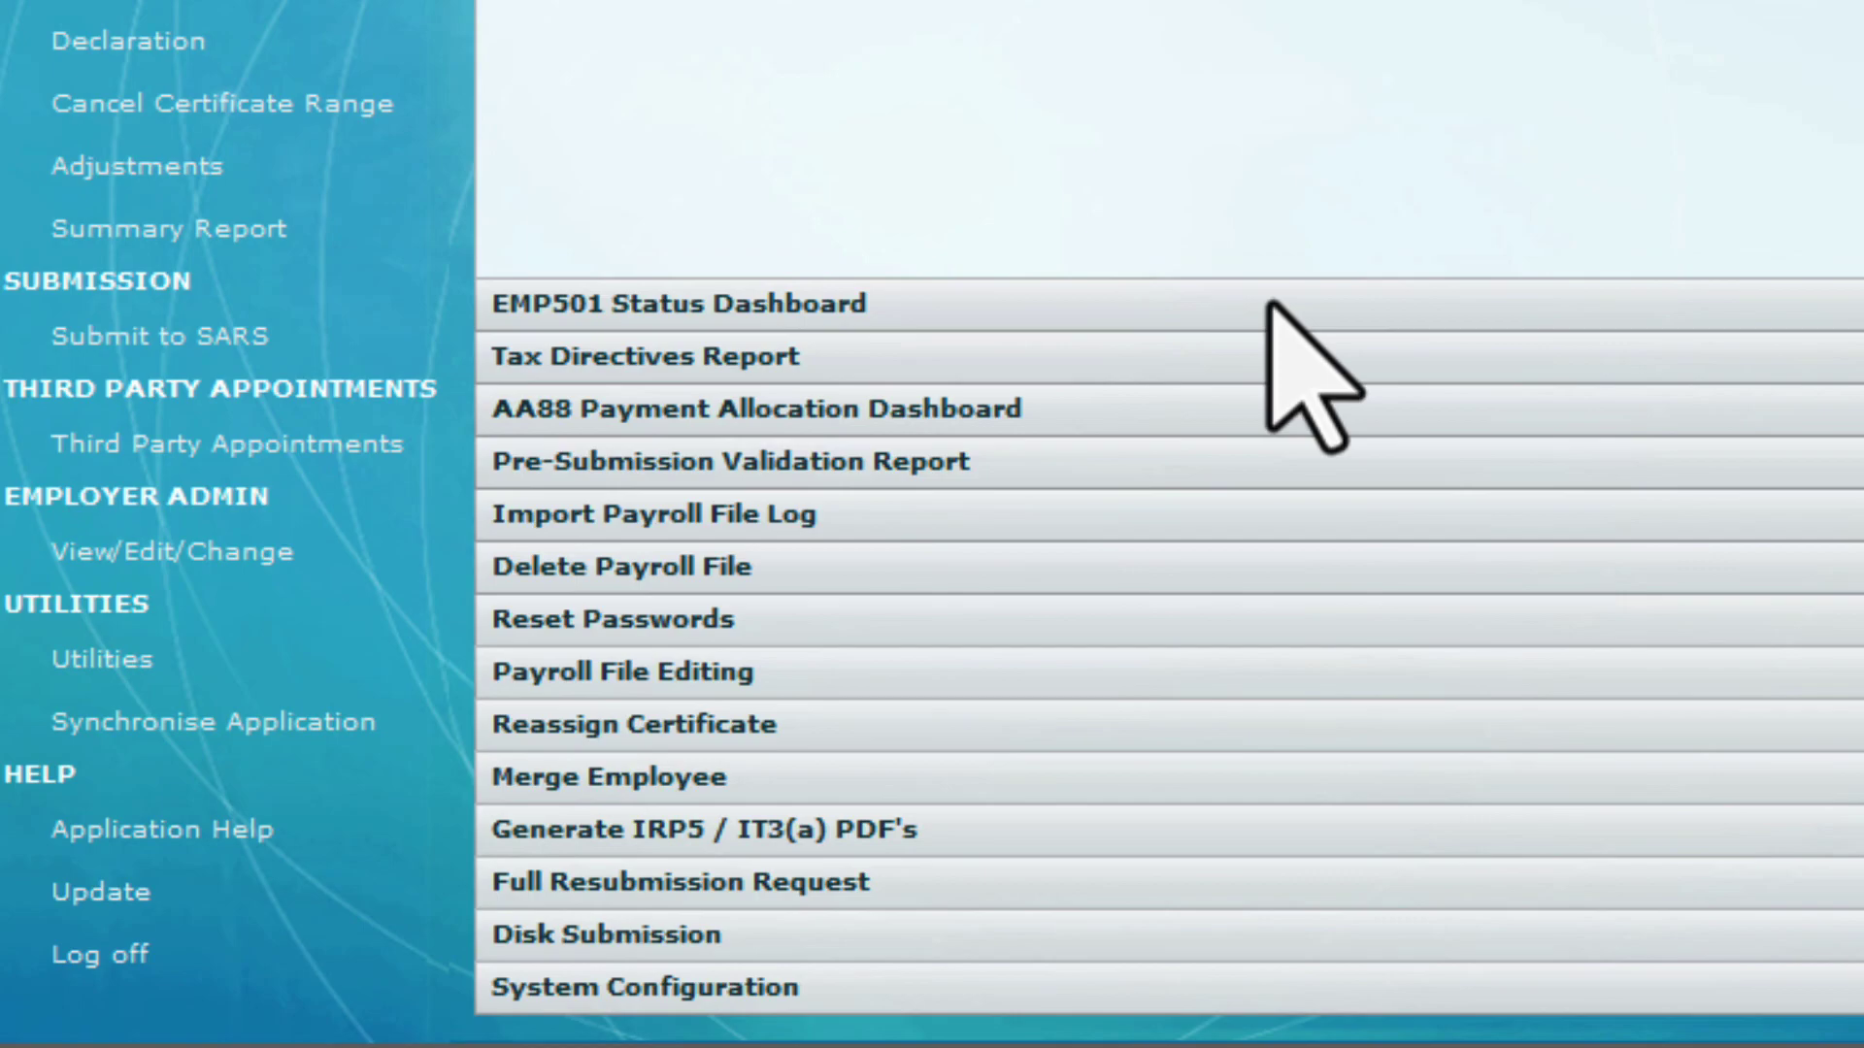
pyautogui.click(1271, 307)
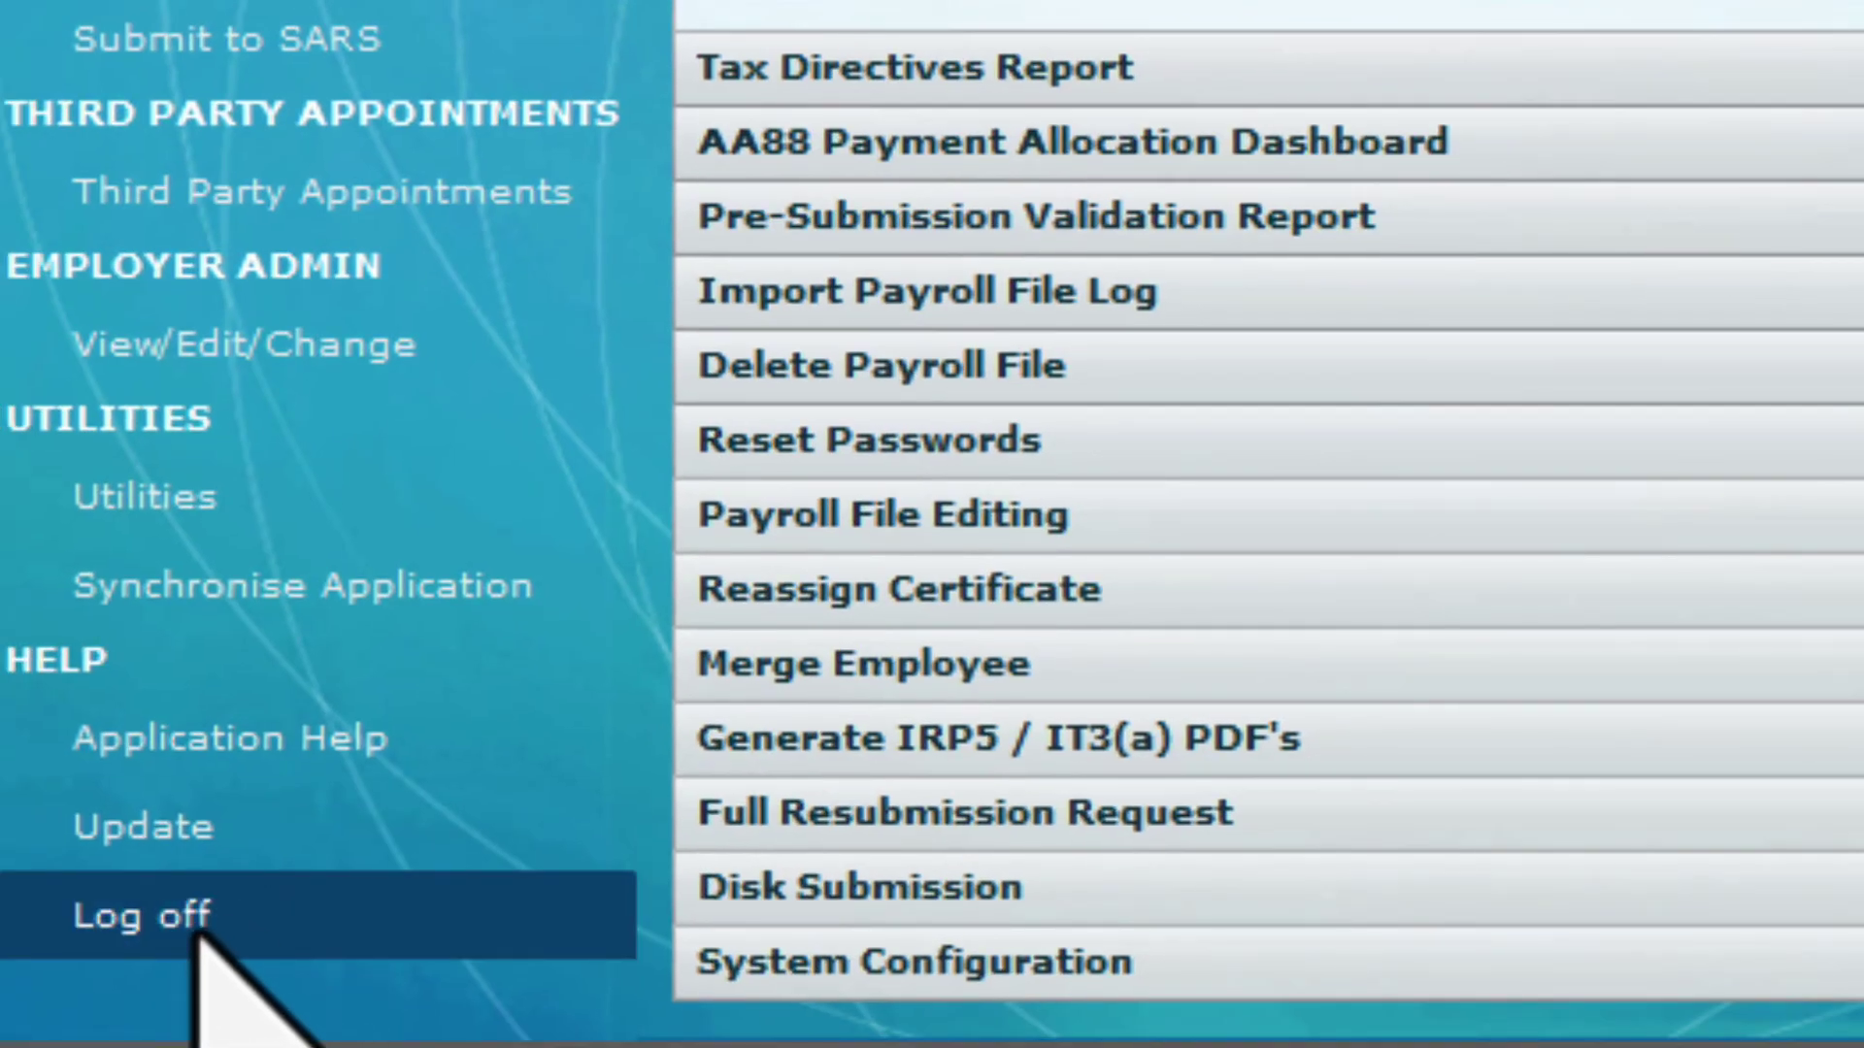
pyautogui.click(197, 935)
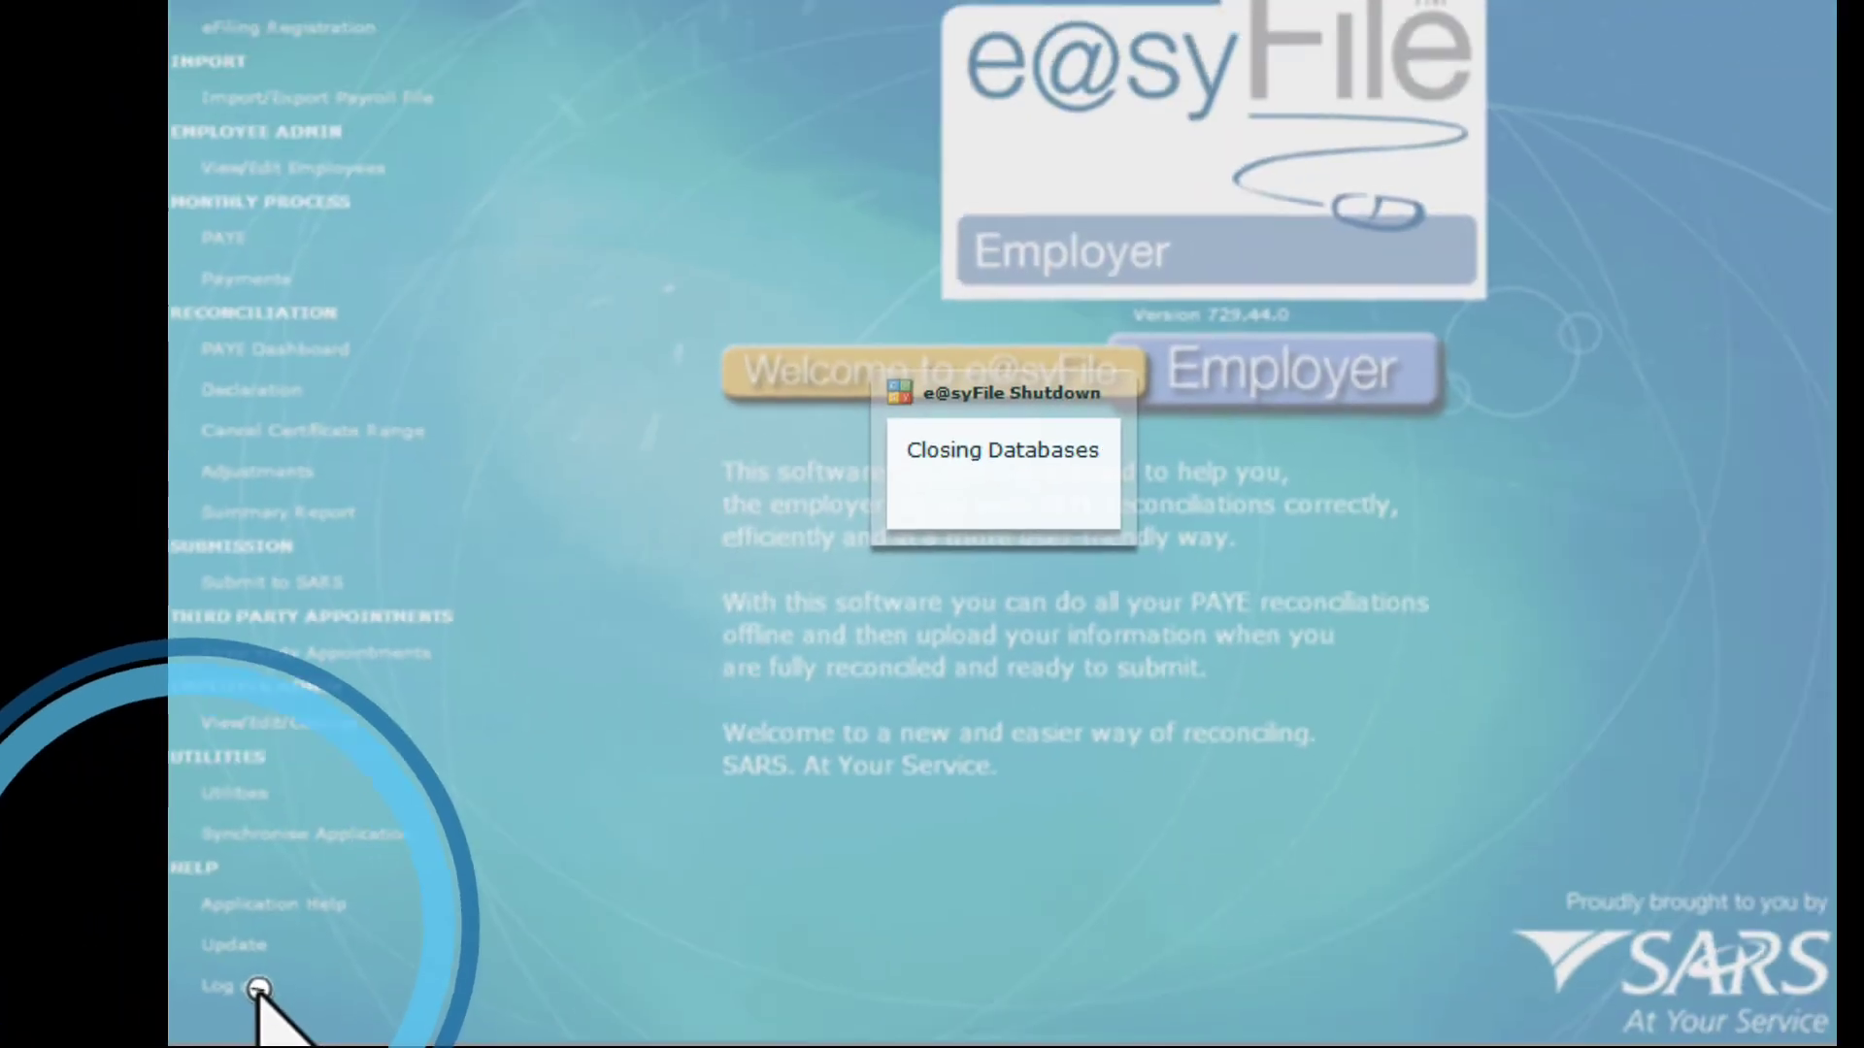